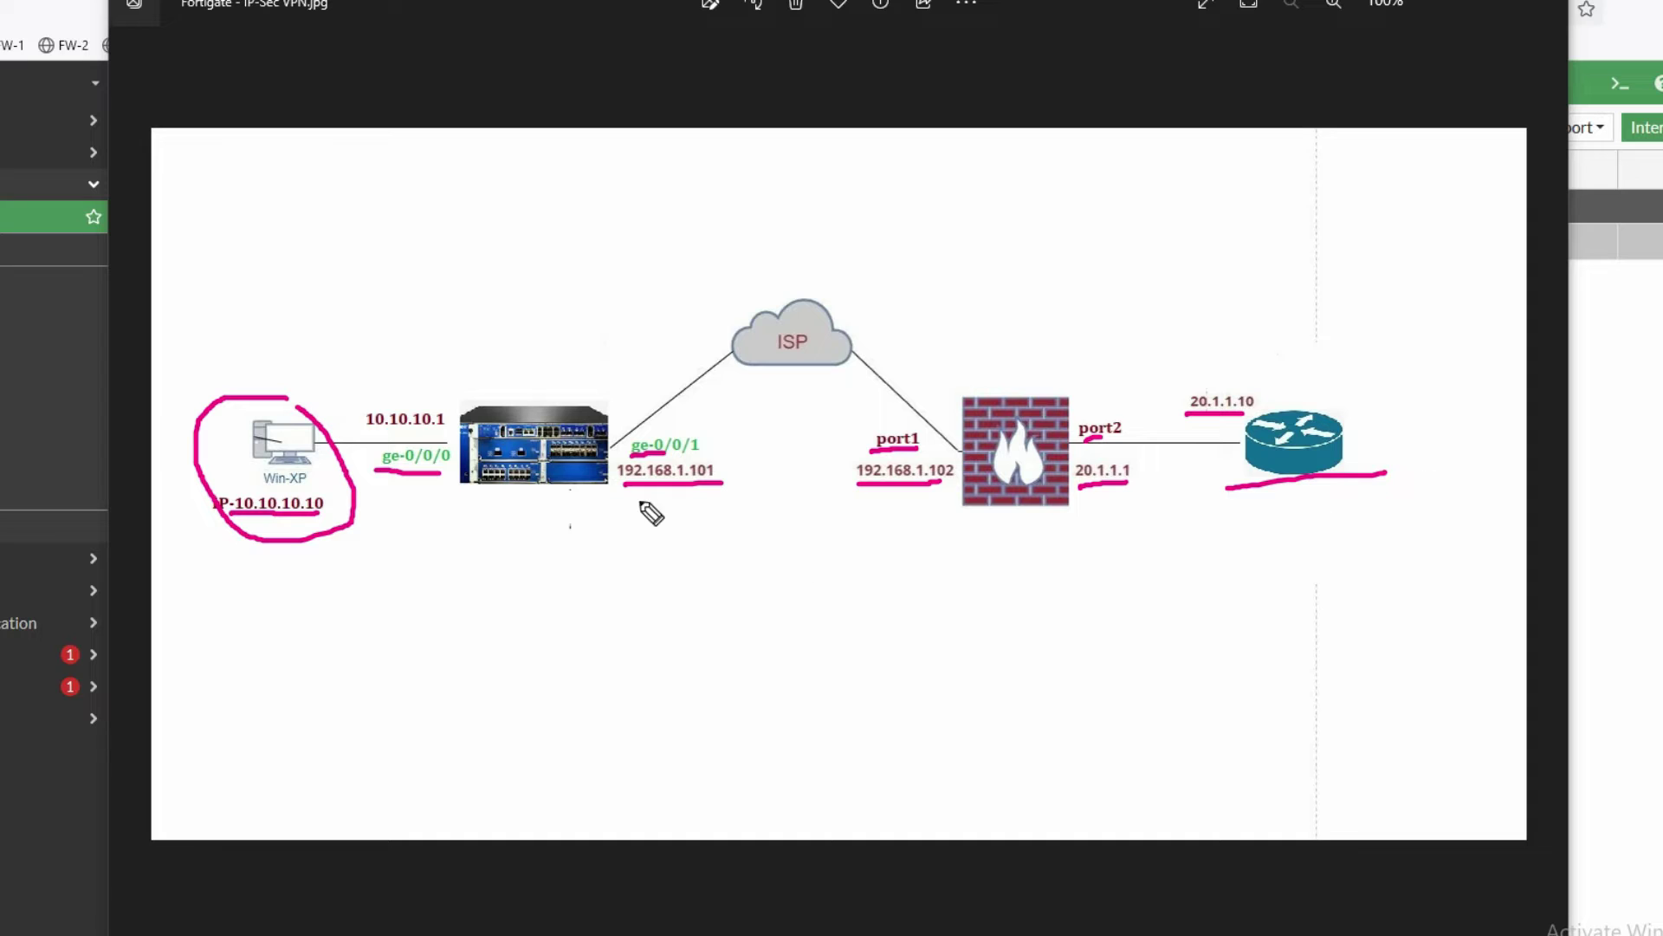
- Underline the Juniper SRX router and the FortiGate firewall in magenta on the topology image
{"action": "left_click_drag", "start_coordinate": [433, 494], "coordinate": [560, 496]}
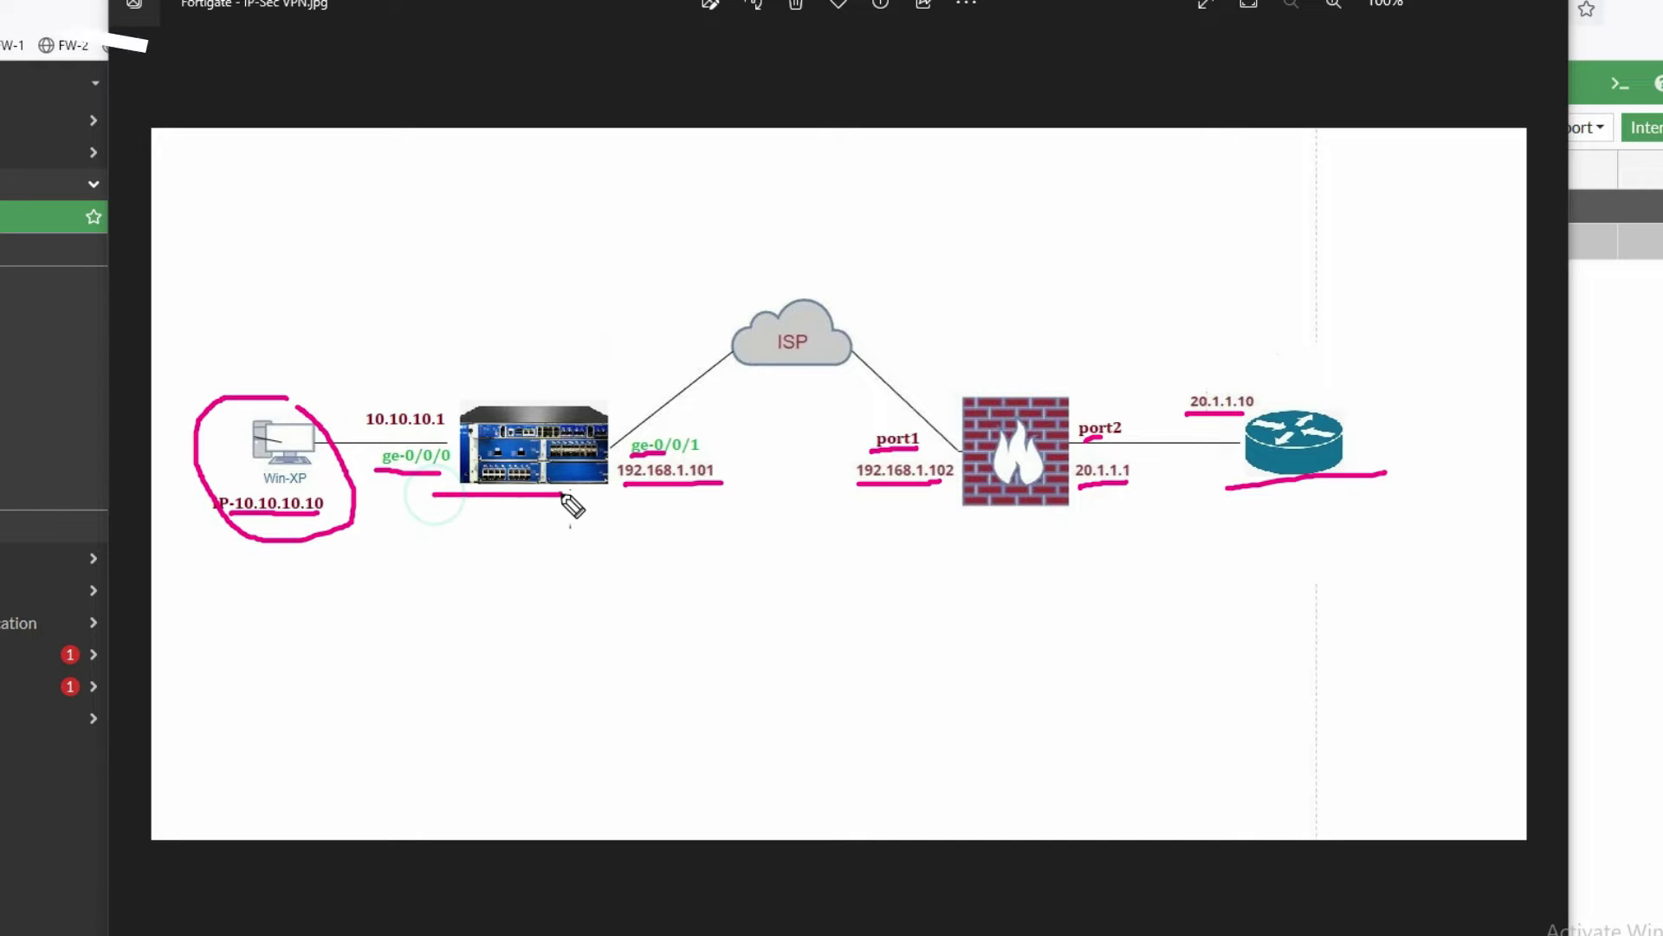
{"action": "left_click_drag", "start_coordinate": [953, 511], "coordinate": [1071, 511]}
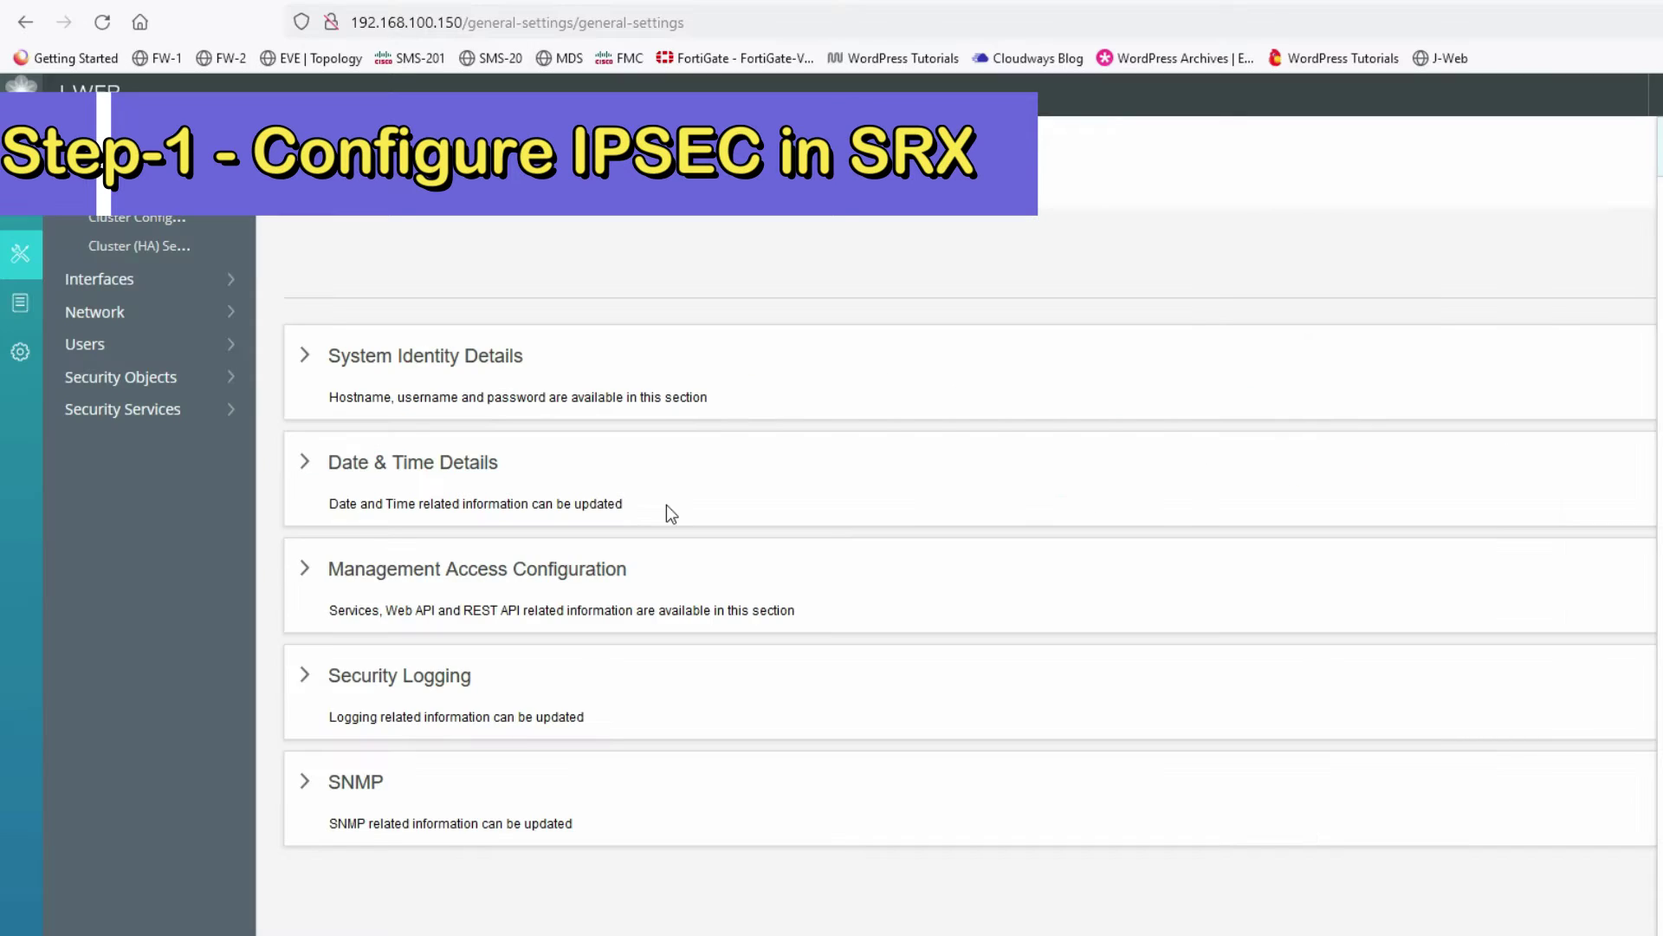
- Show the Ports list with units ge-0/0/0.0 (10.10.10.1/24, trust) and ge-0/0/1.0 (192.168.1.101/24, untrust)
{"action": "left_click", "coordinate": [153, 162]}
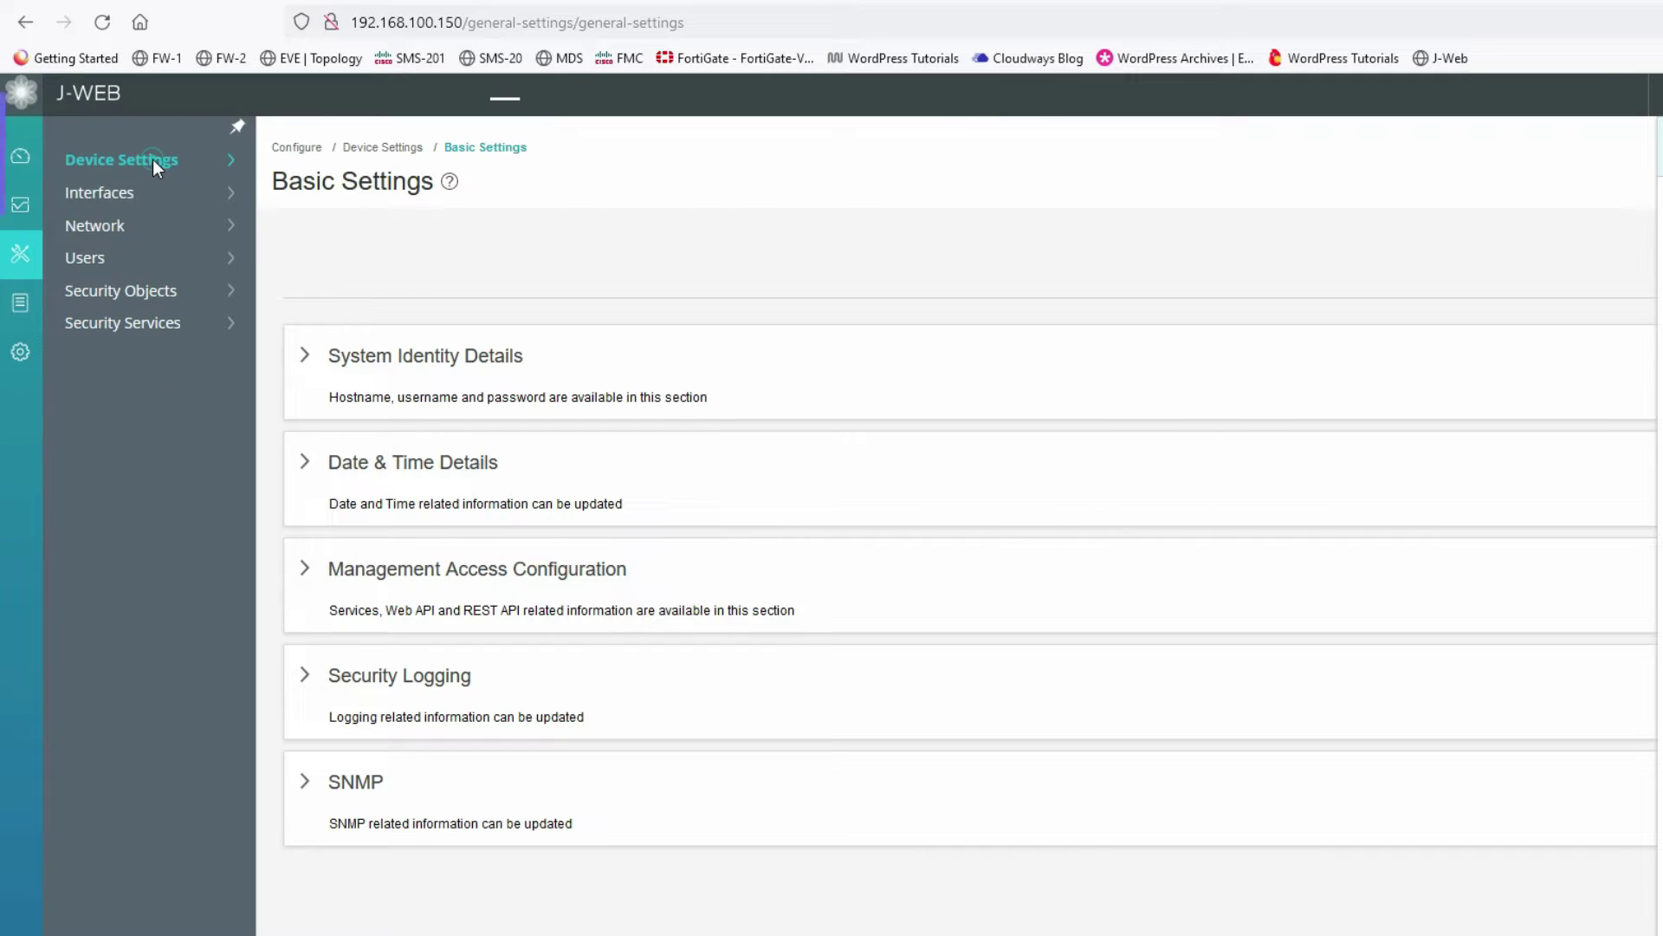
{"action": "left_click", "coordinate": [102, 202]}
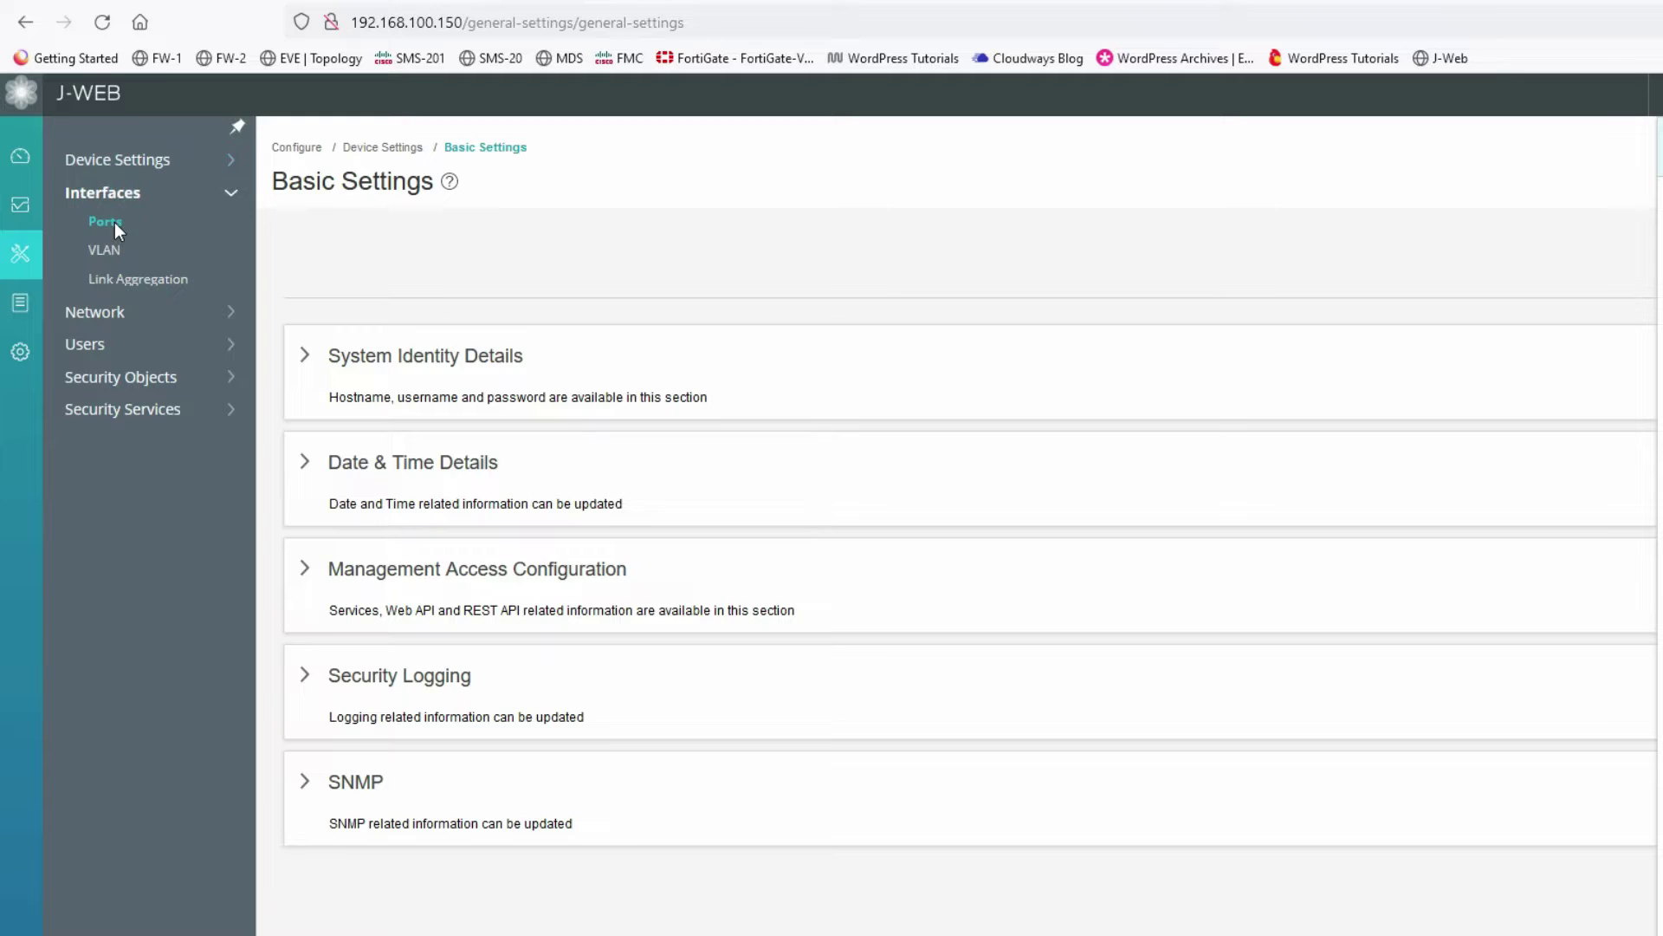
{"action": "left_click", "coordinate": [107, 222]}
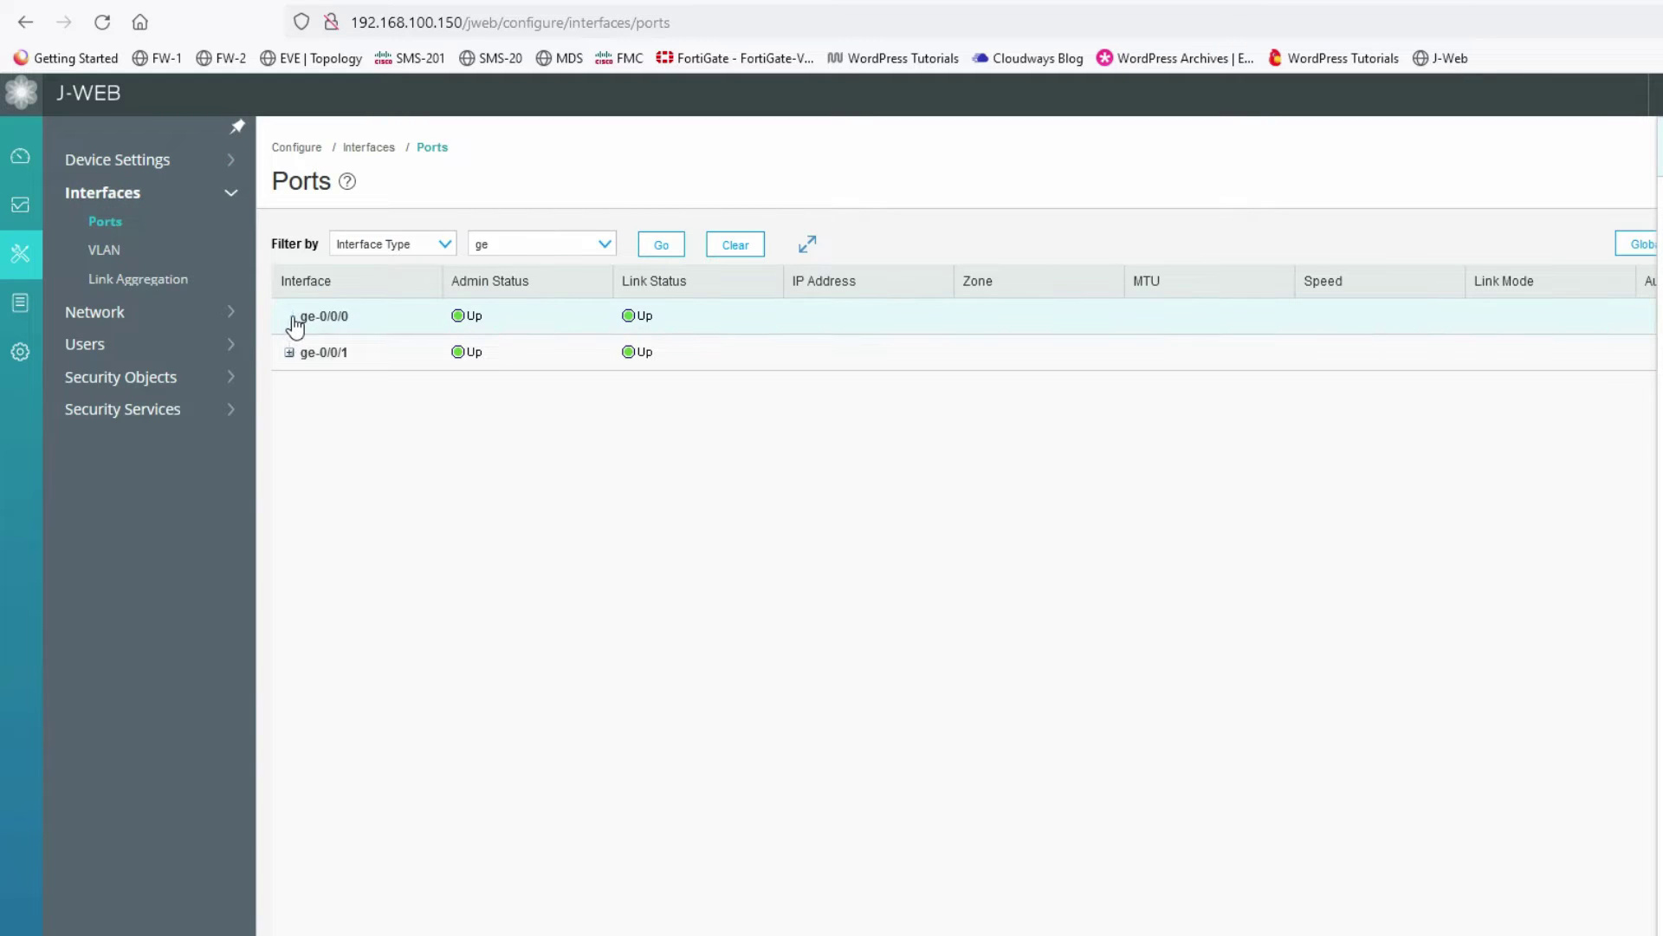
{"action": "left_click", "coordinate": [291, 317]}
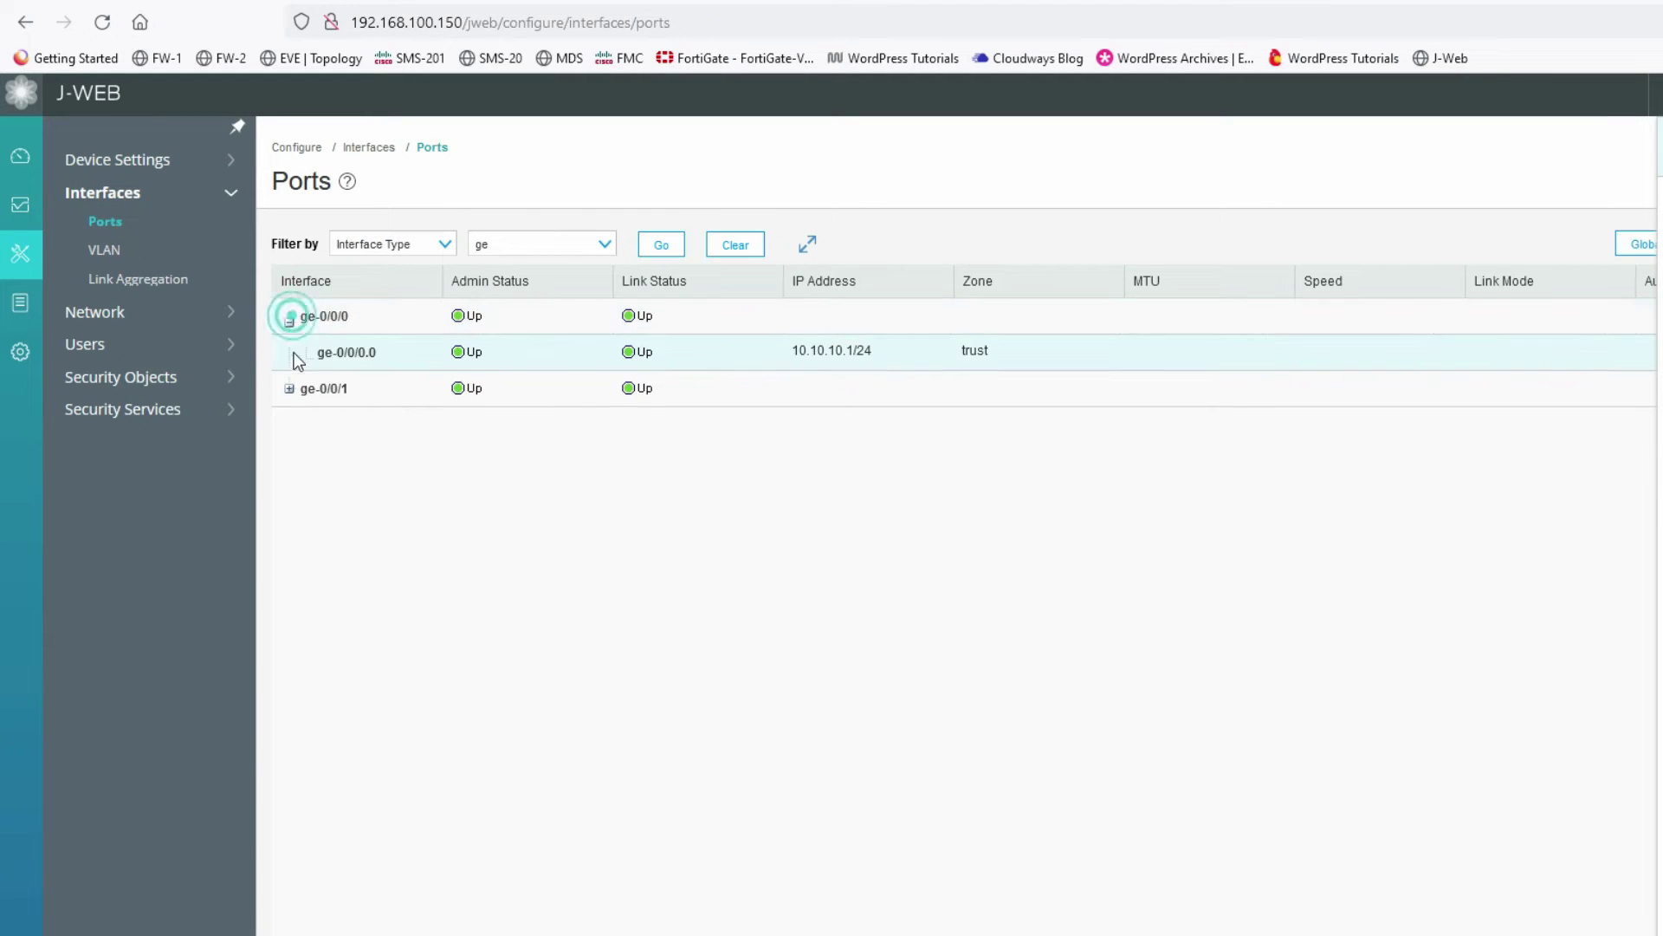
{"action": "left_click", "coordinate": [351, 365]}
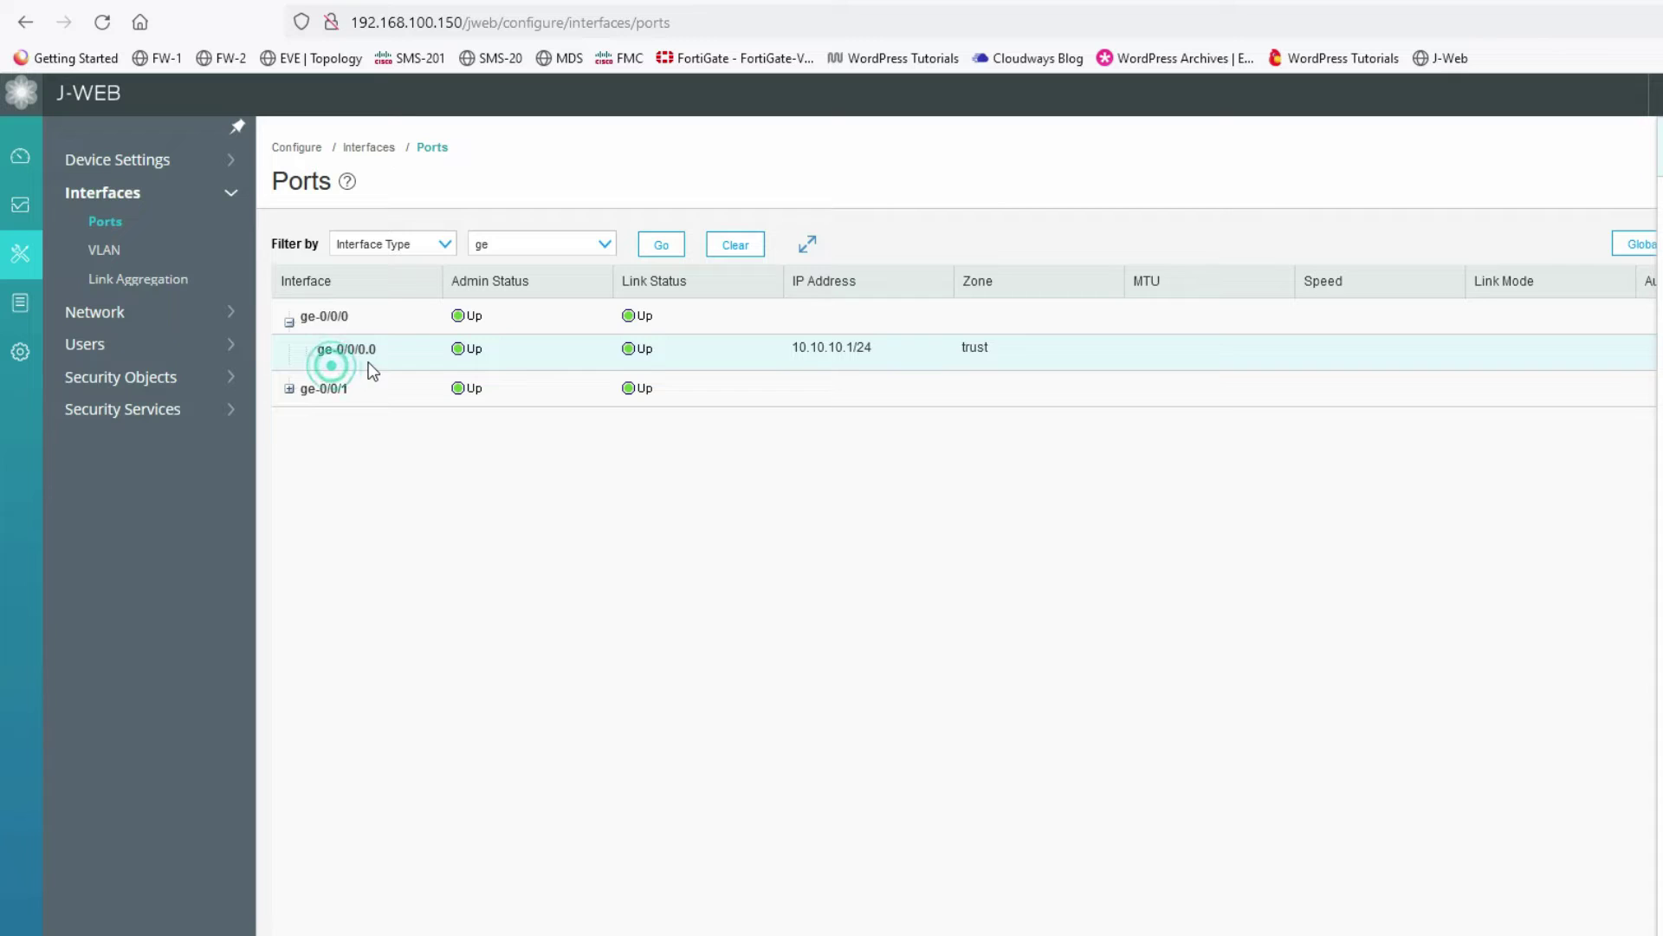
{"action": "left_click", "coordinate": [290, 389]}
{"action": "left_click", "coordinate": [313, 436]}
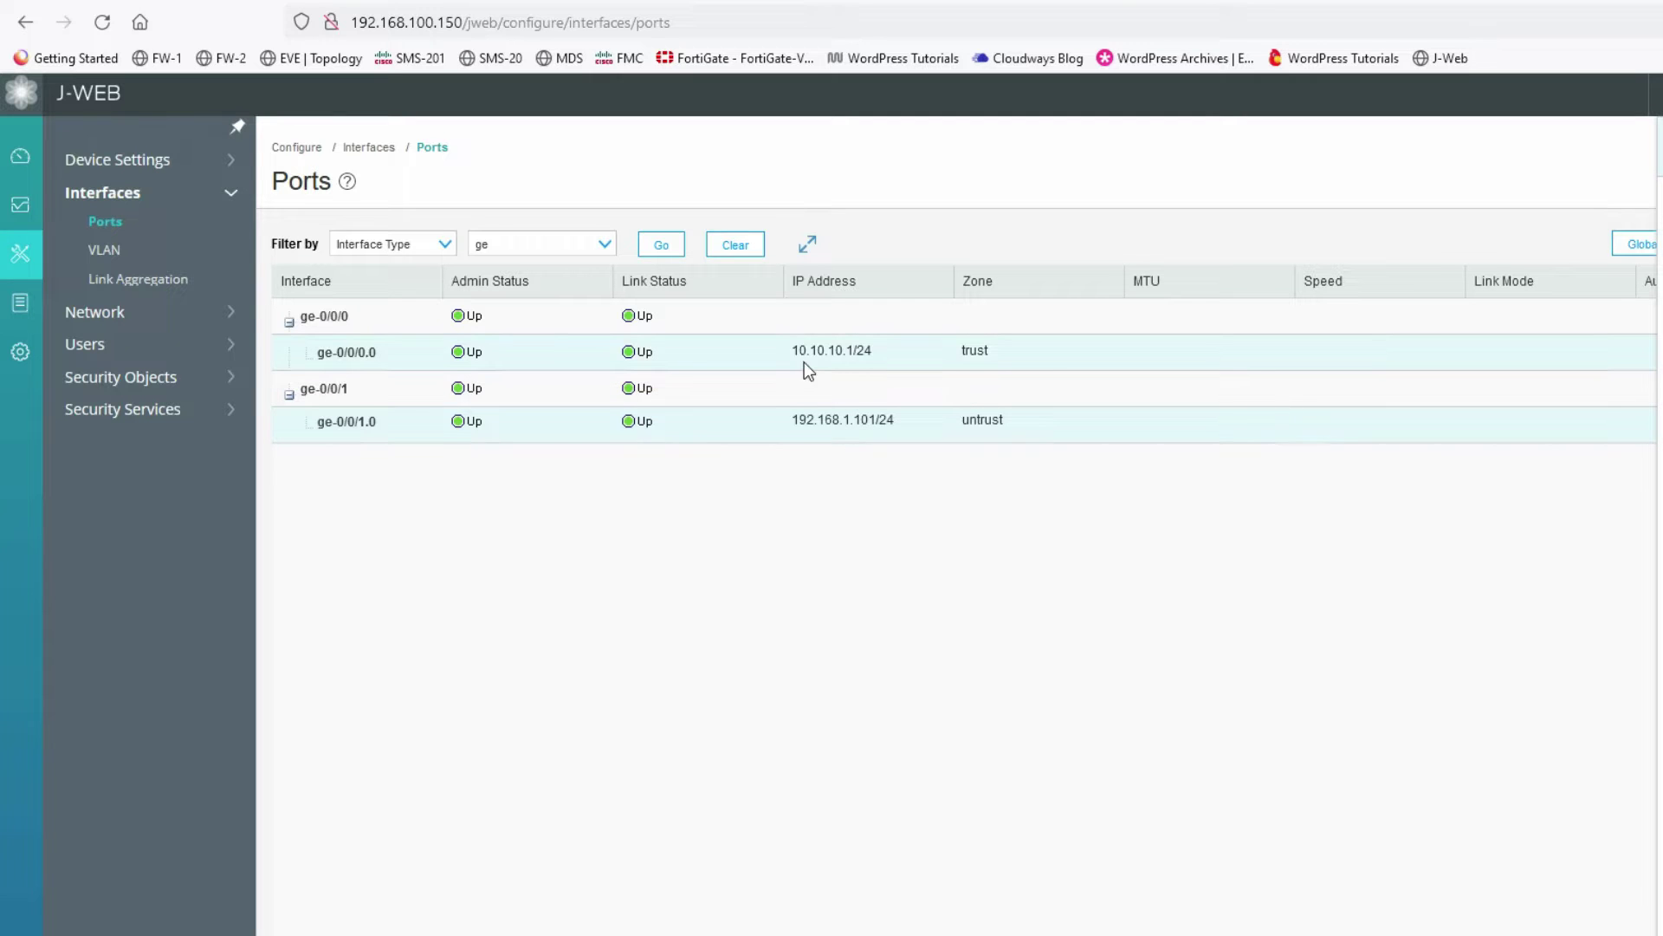
{"action": "left_click", "coordinate": [850, 361]}
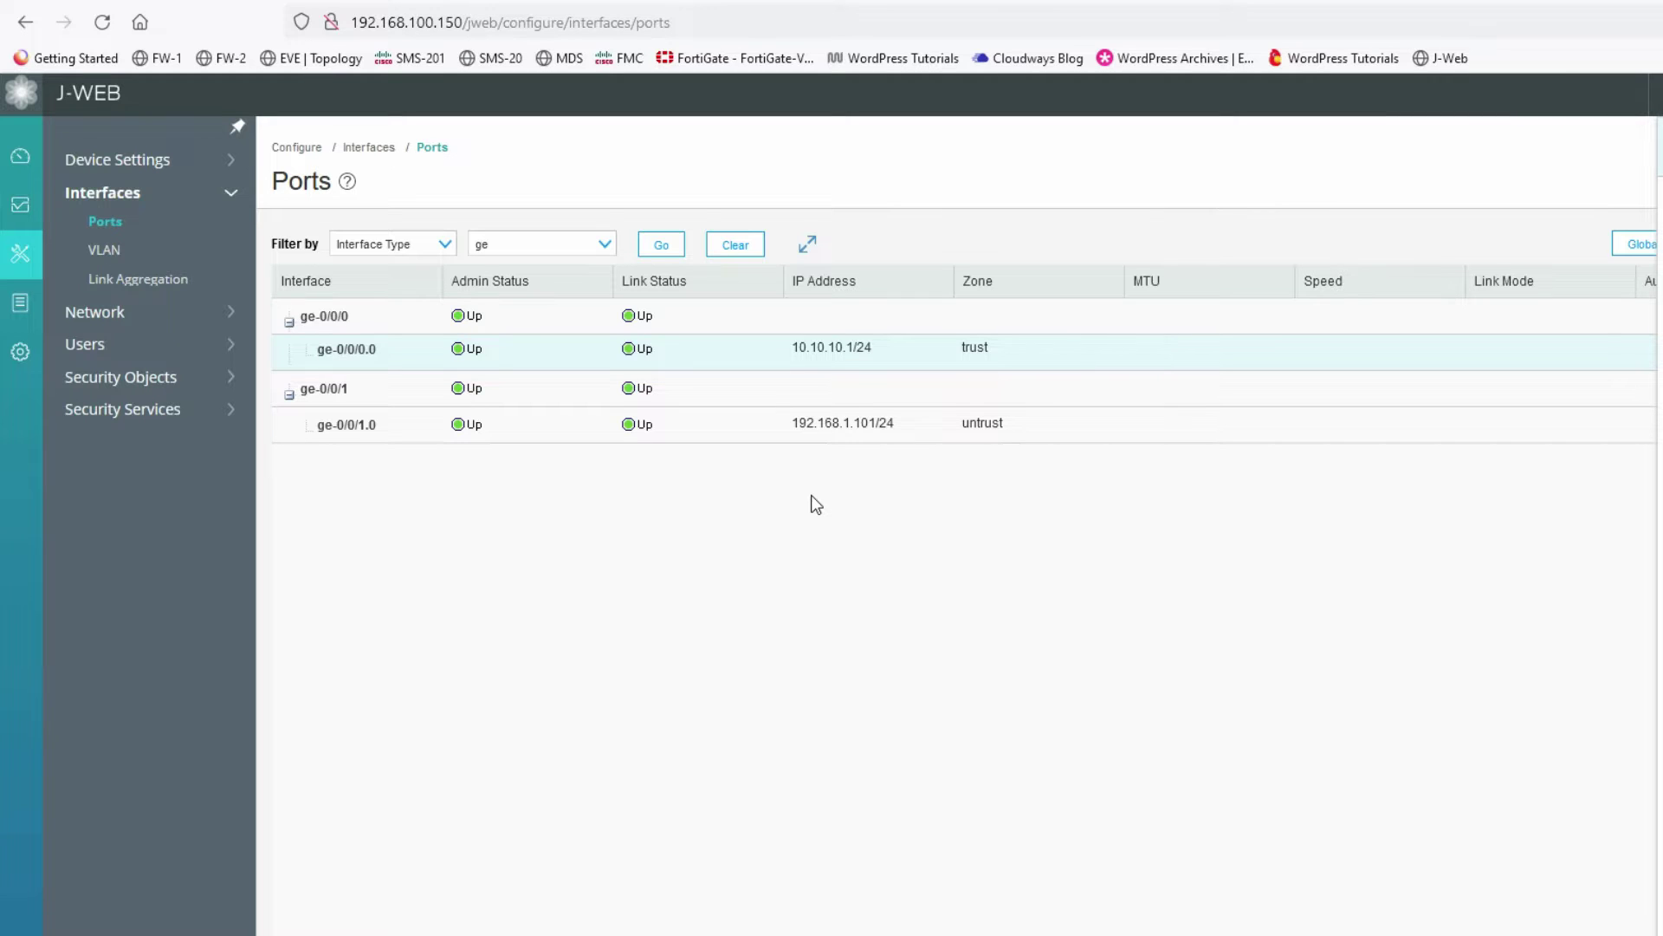
- Open Security Services > IPsec VPN > IKE (Phase I) on its empty Proposal tab
{"action": "left_click", "coordinate": [159, 412]}
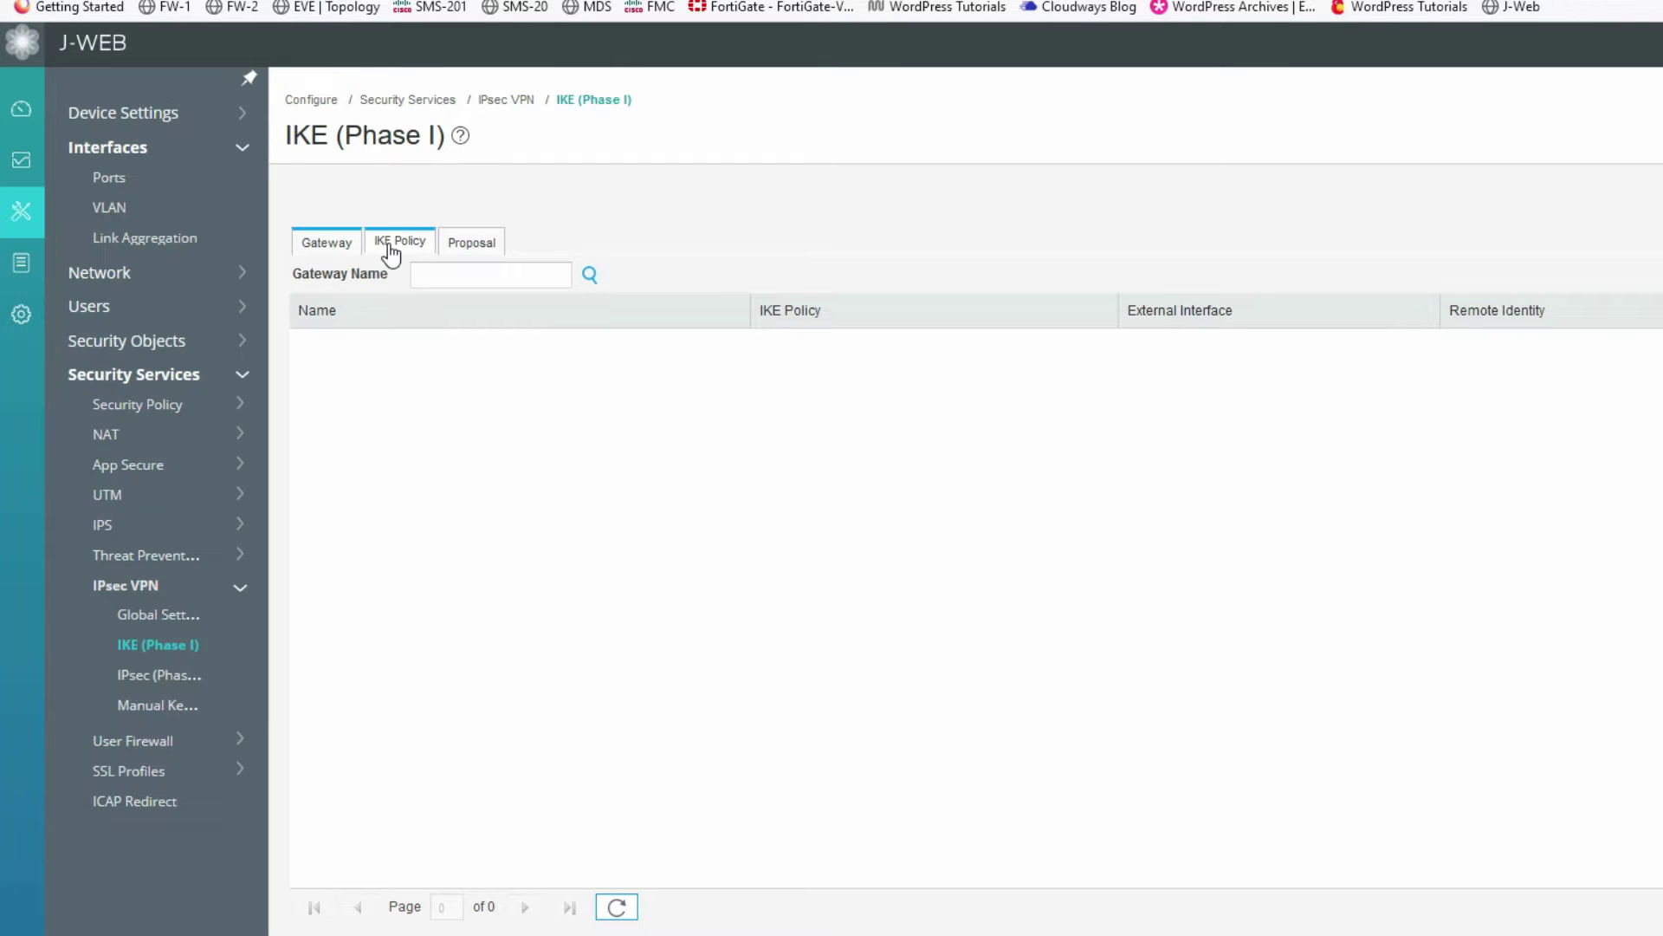
{"action": "left_click", "coordinate": [391, 251]}
{"action": "left_click", "coordinate": [473, 247]}
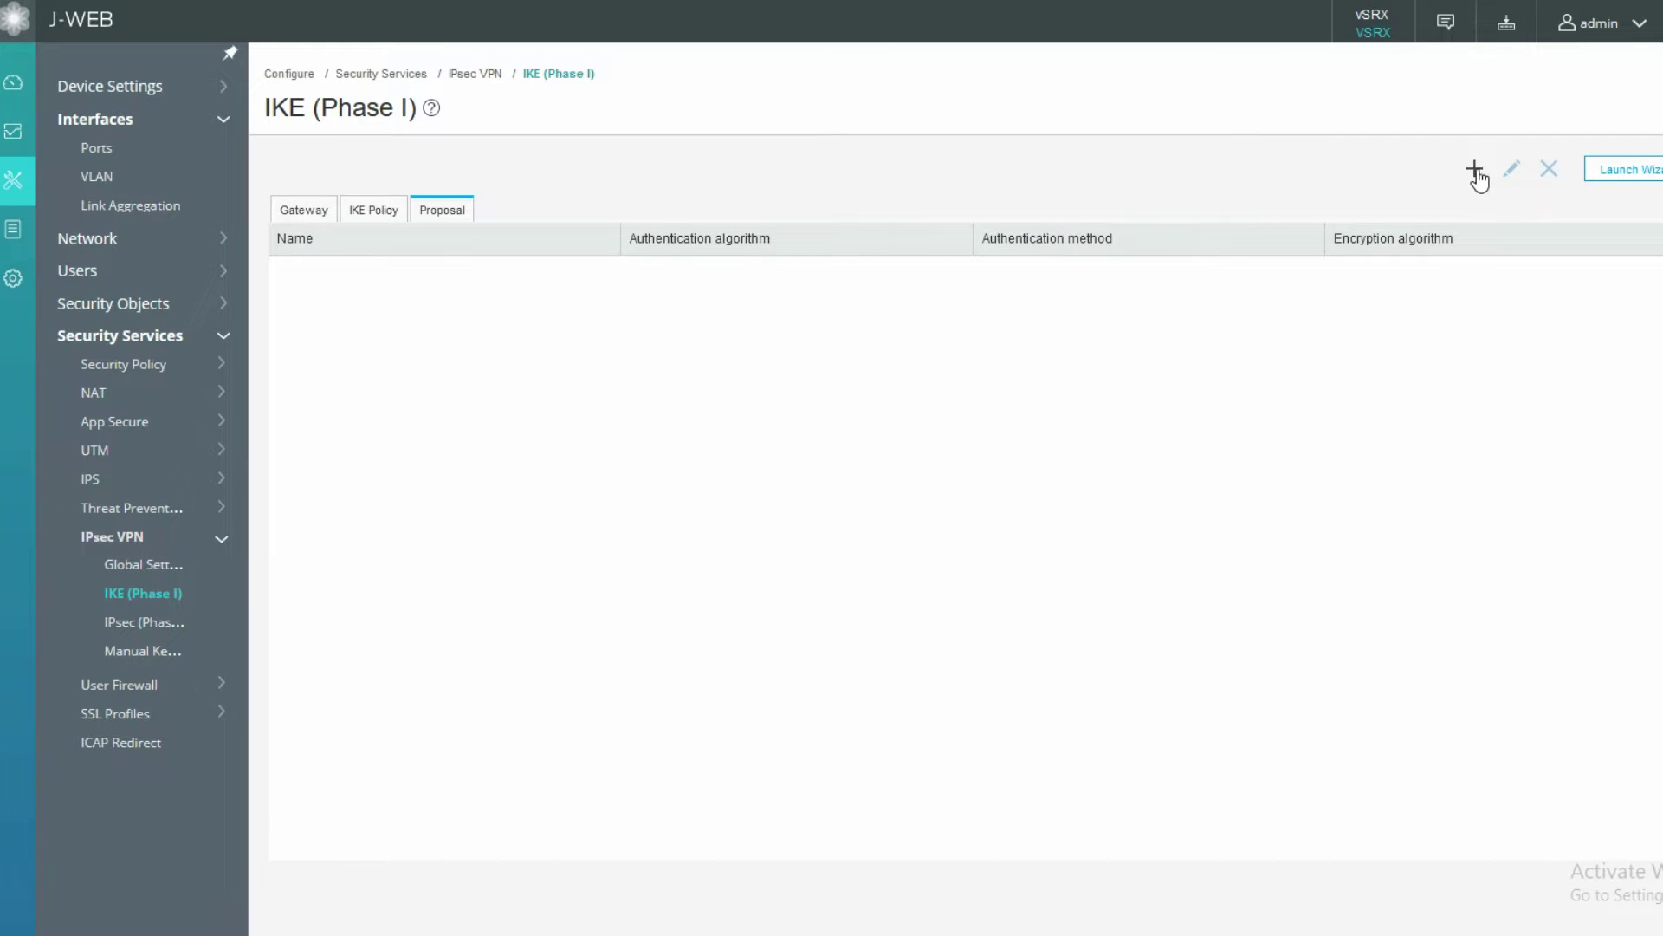
- Start a new IKE proposal named IKE-Phase-1 with md5 authentication and pre-shared-keys
{"action": "left_click", "coordinate": [1476, 170]}
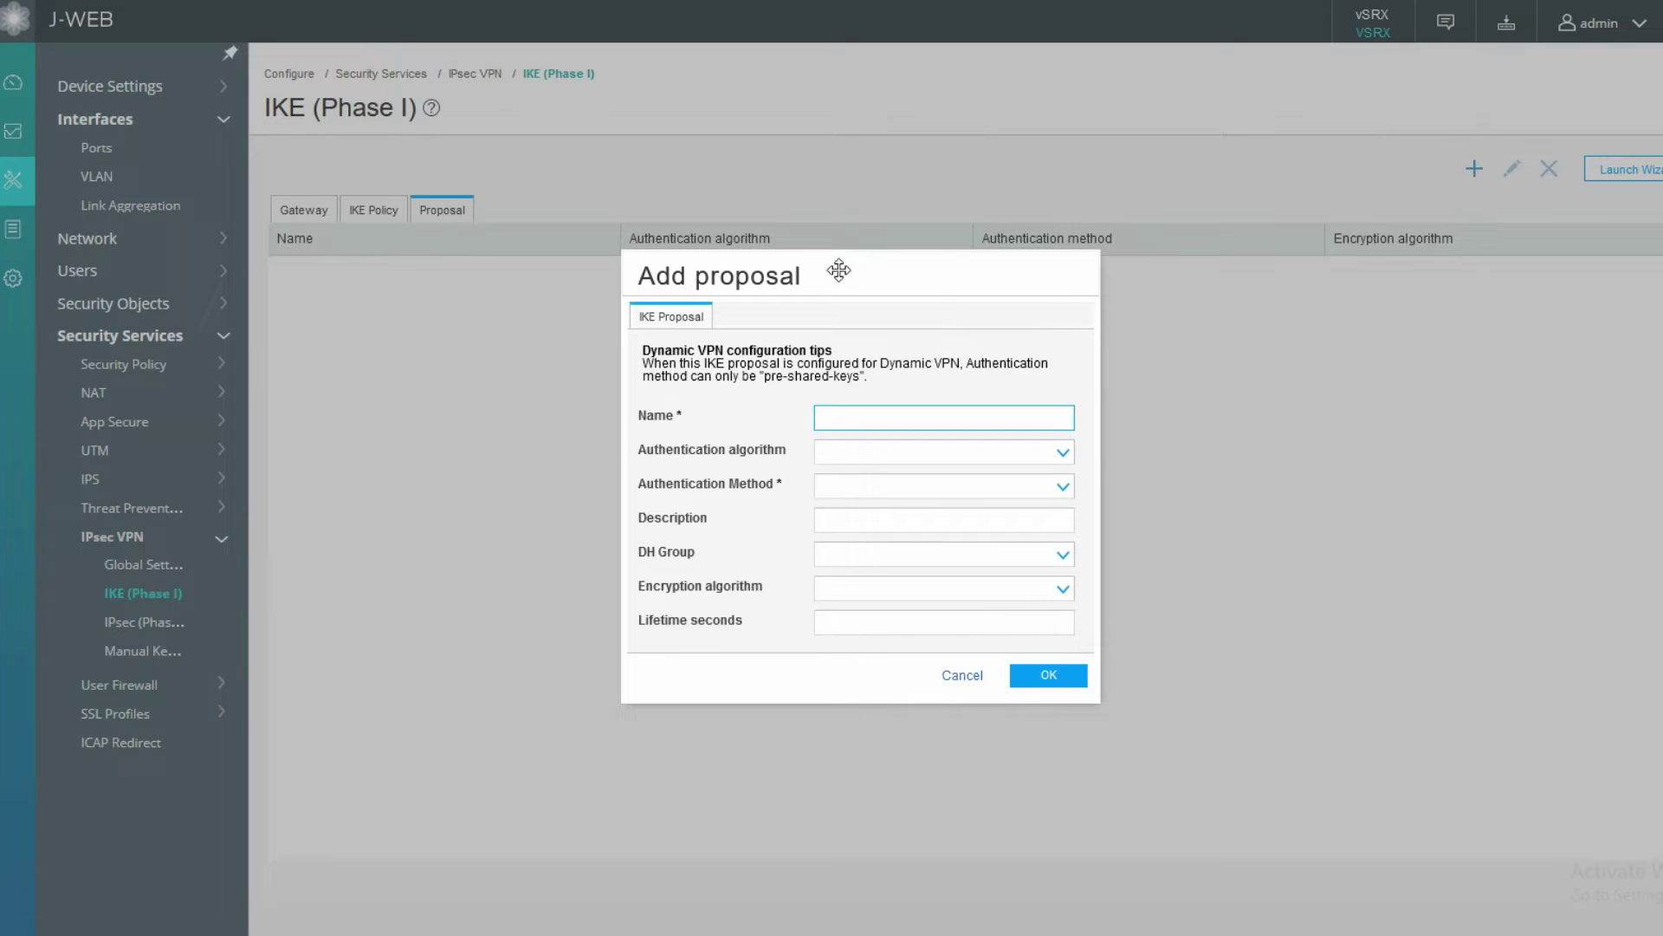
{"action": "left_click_drag", "start_coordinate": [838, 267], "coordinate": [821, 264]}
{"action": "left_click", "coordinate": [849, 411]}
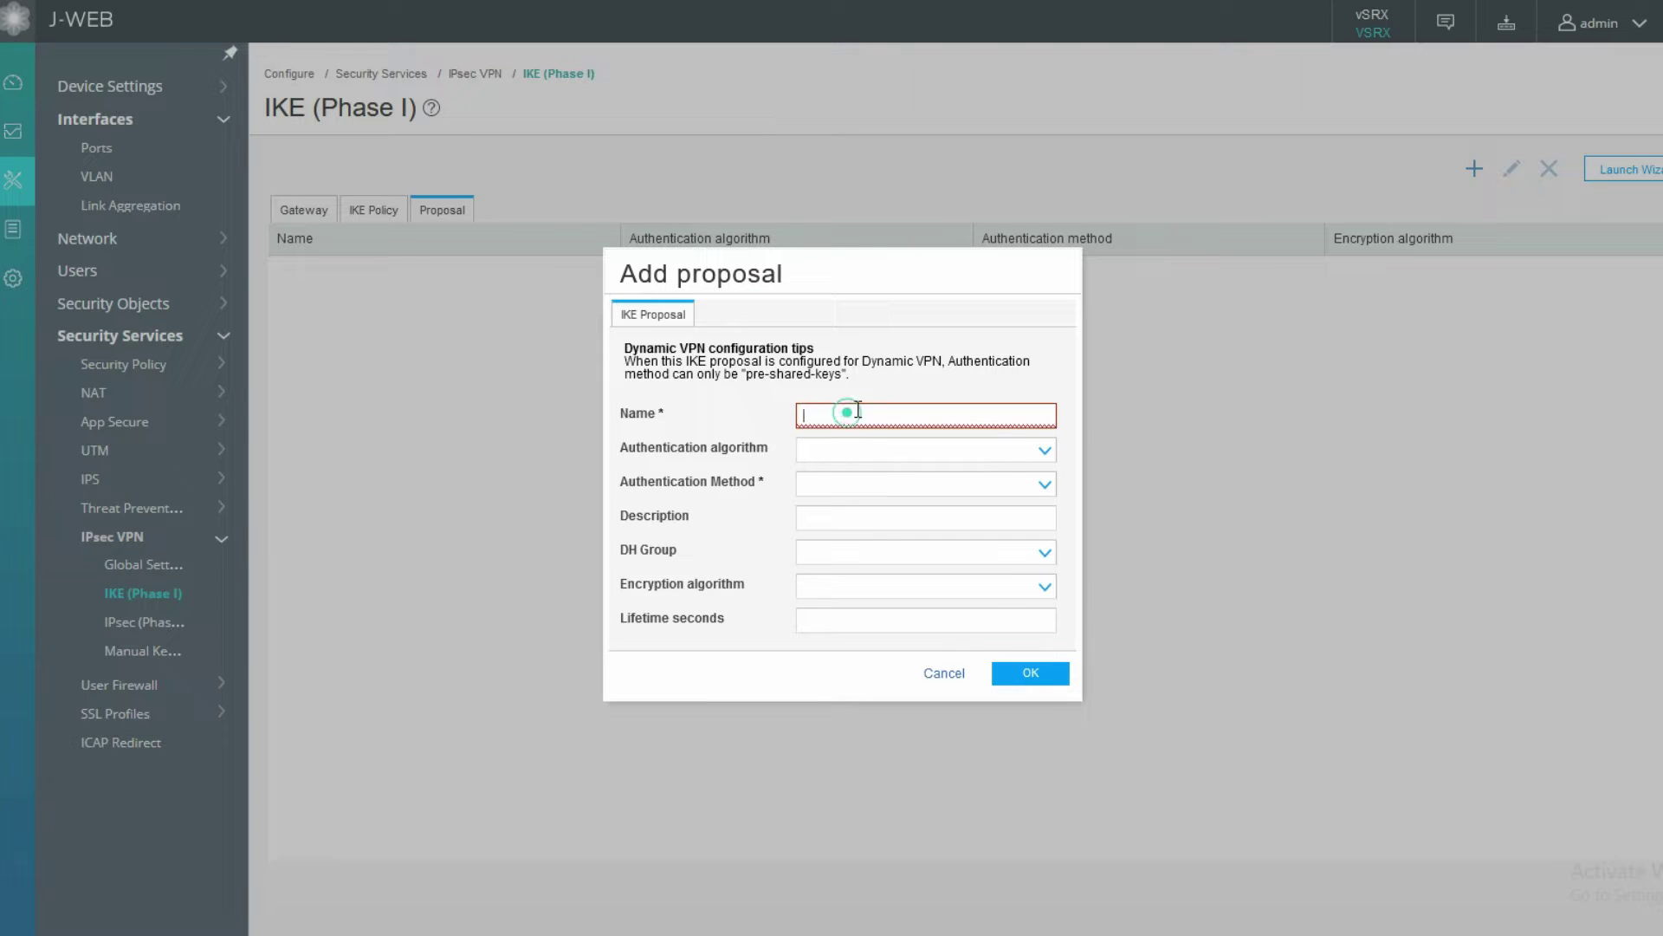
{"action": "type", "text": "IKE-P"}
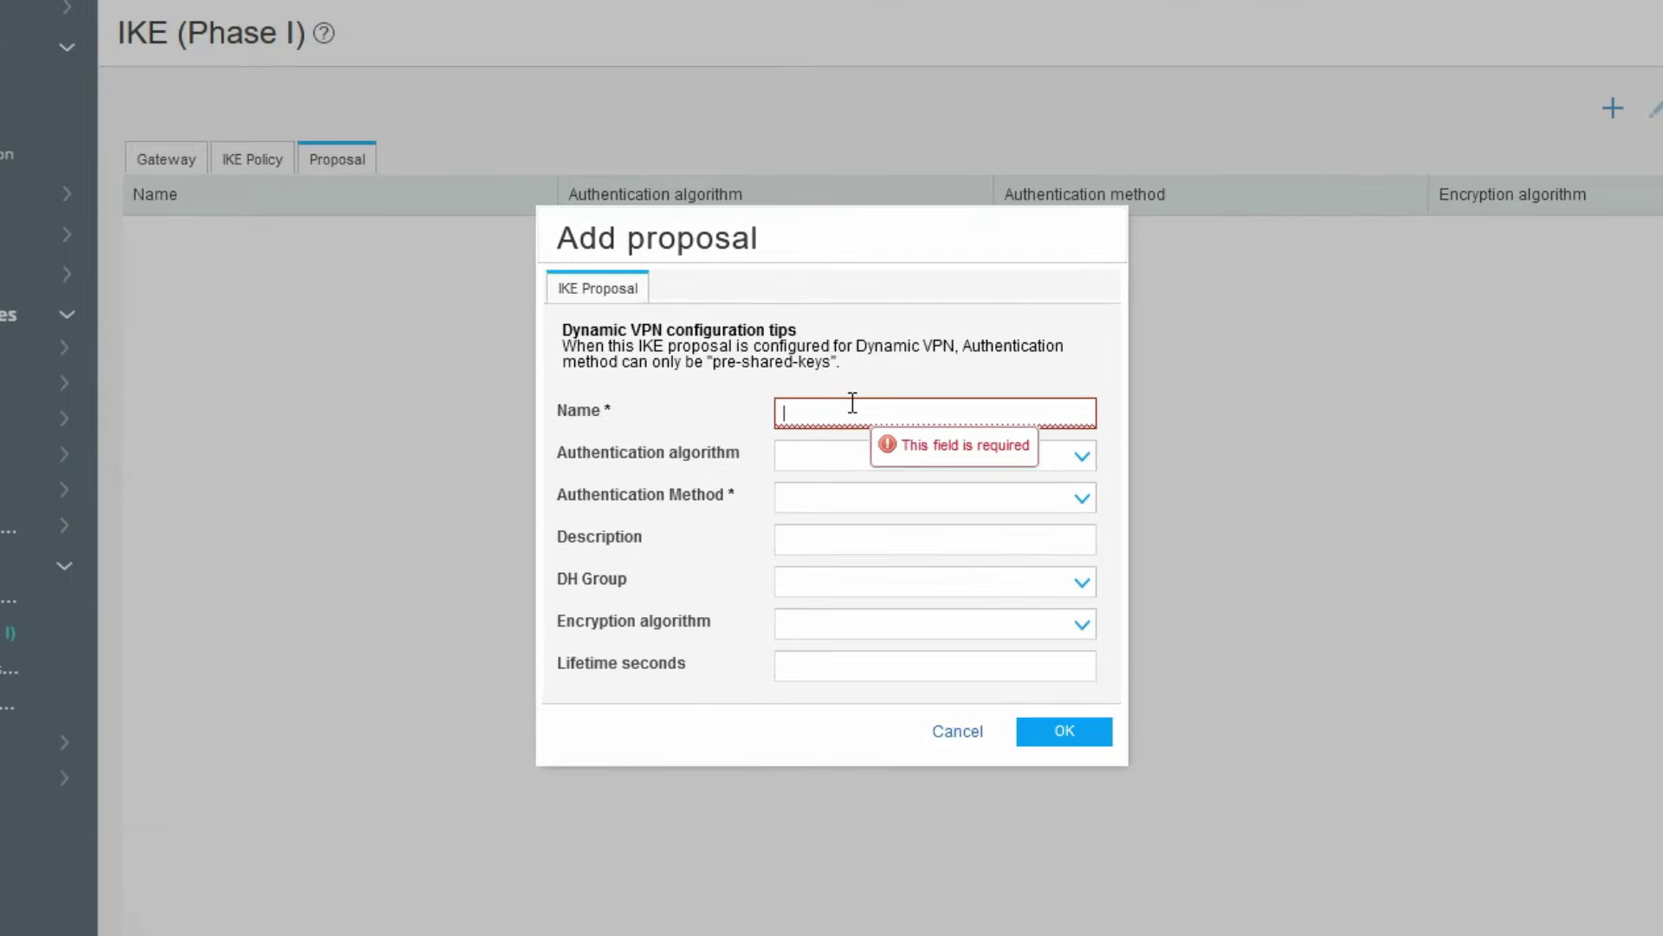
{"action": "type", "text": "hase-"}
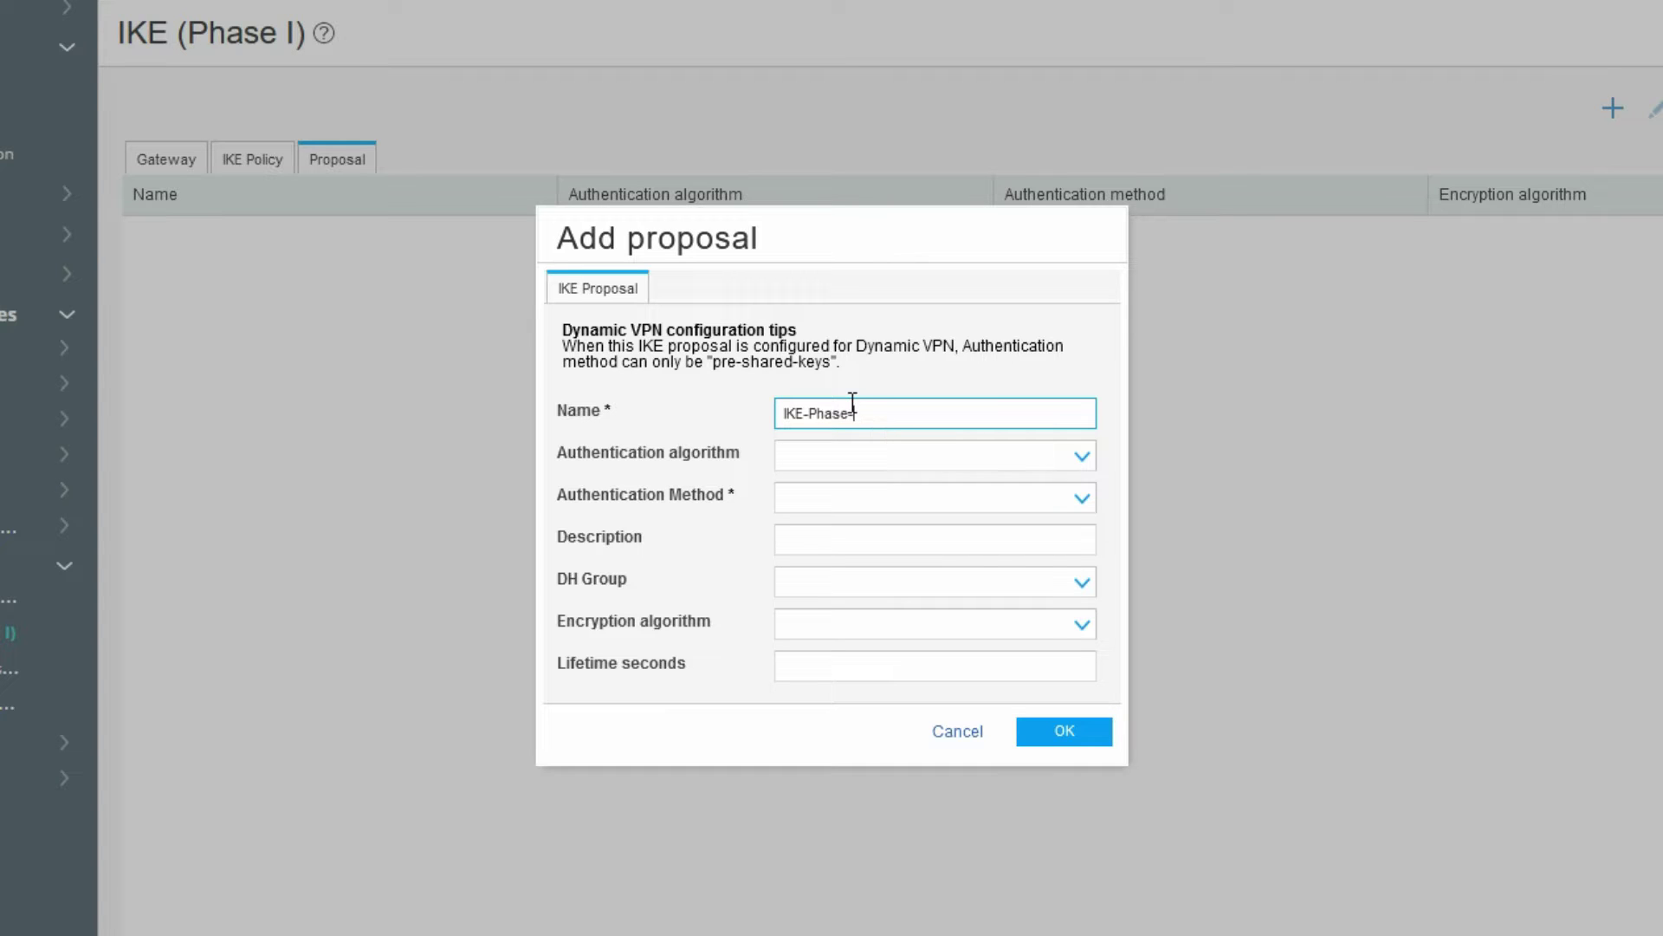
{"action": "type", "text": "1"}
{"action": "left_click", "coordinate": [910, 449]}
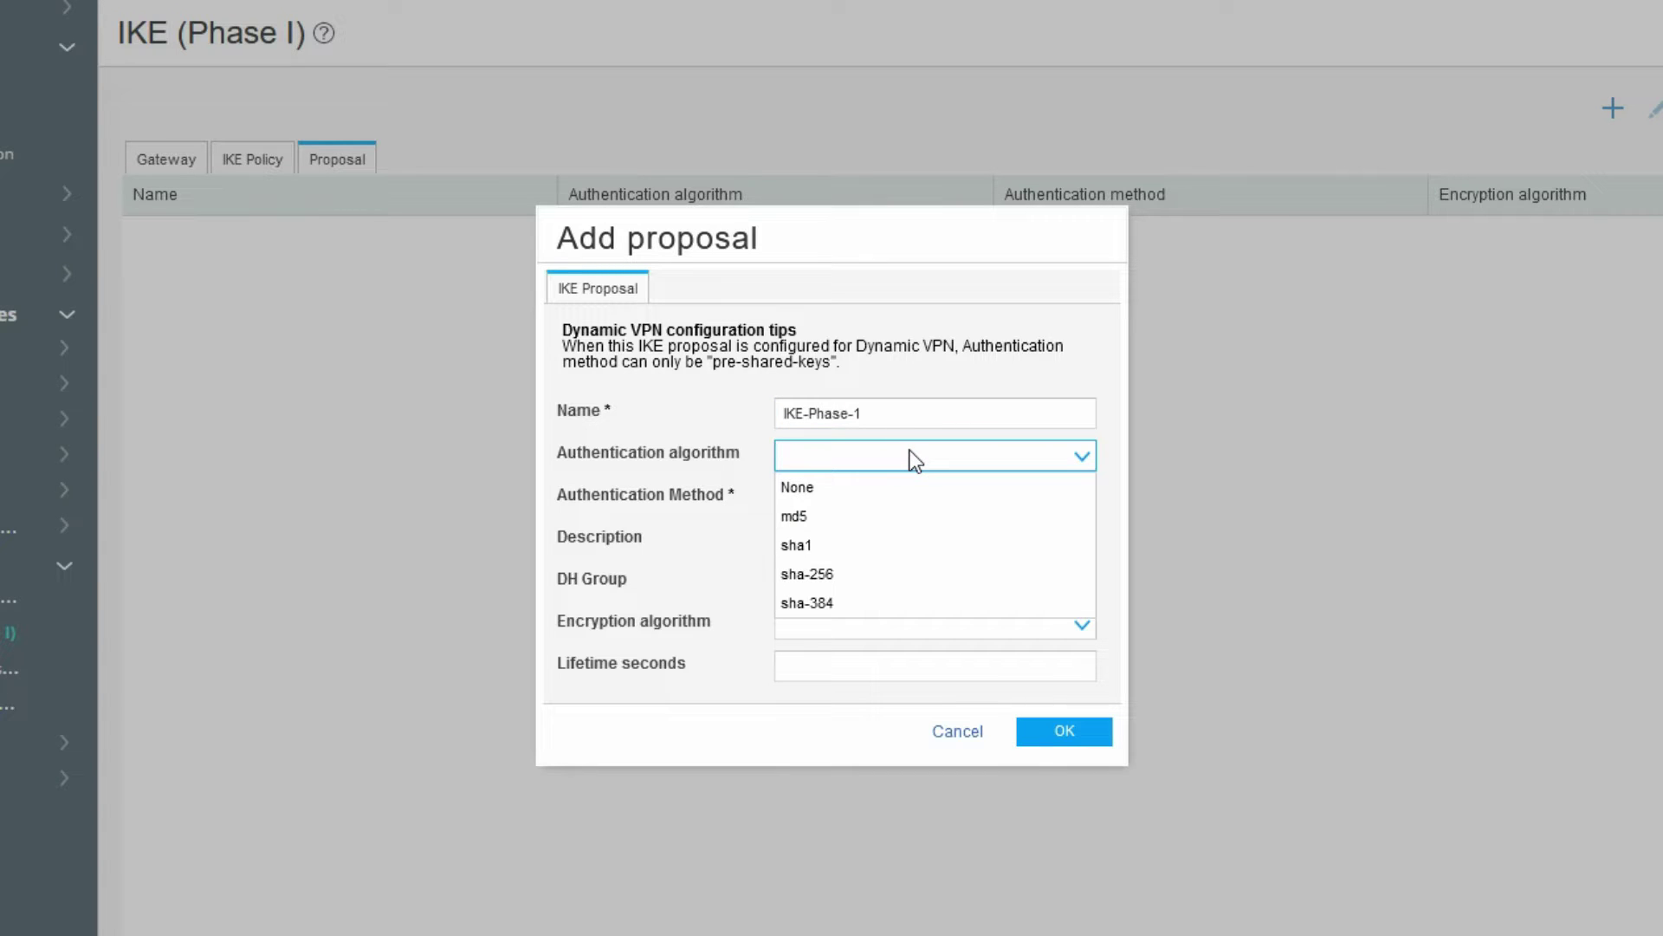
{"action": "left_click", "coordinate": [882, 518]}
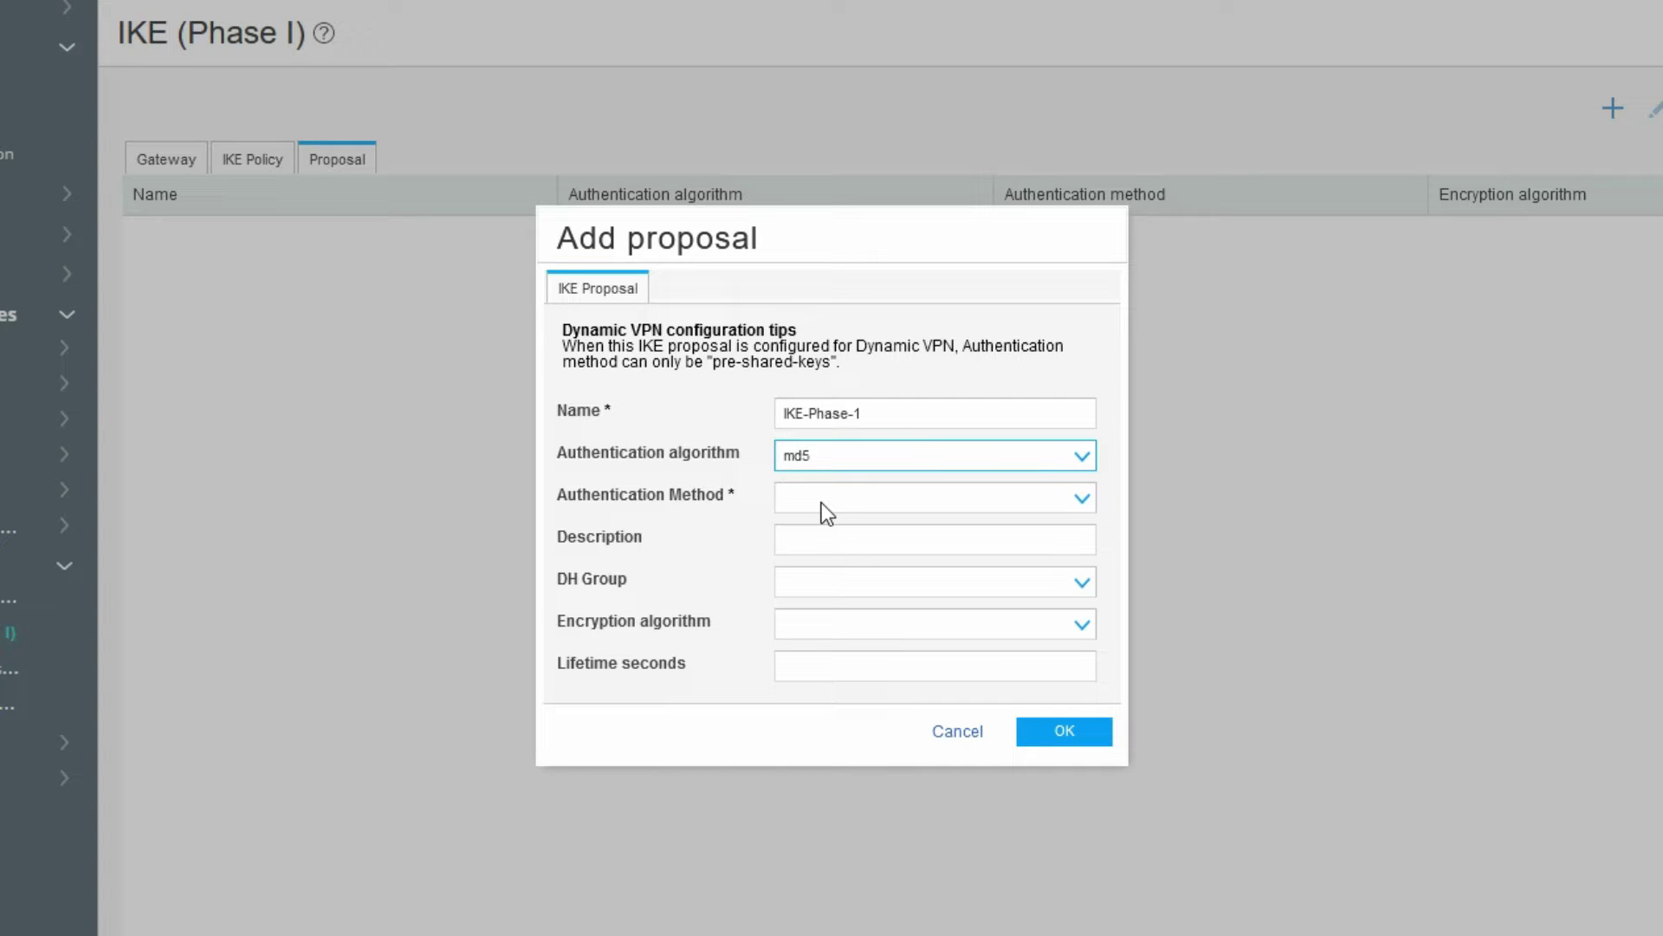
{"action": "left_click", "coordinate": [823, 502]}
{"action": "left_click", "coordinate": [854, 531]}
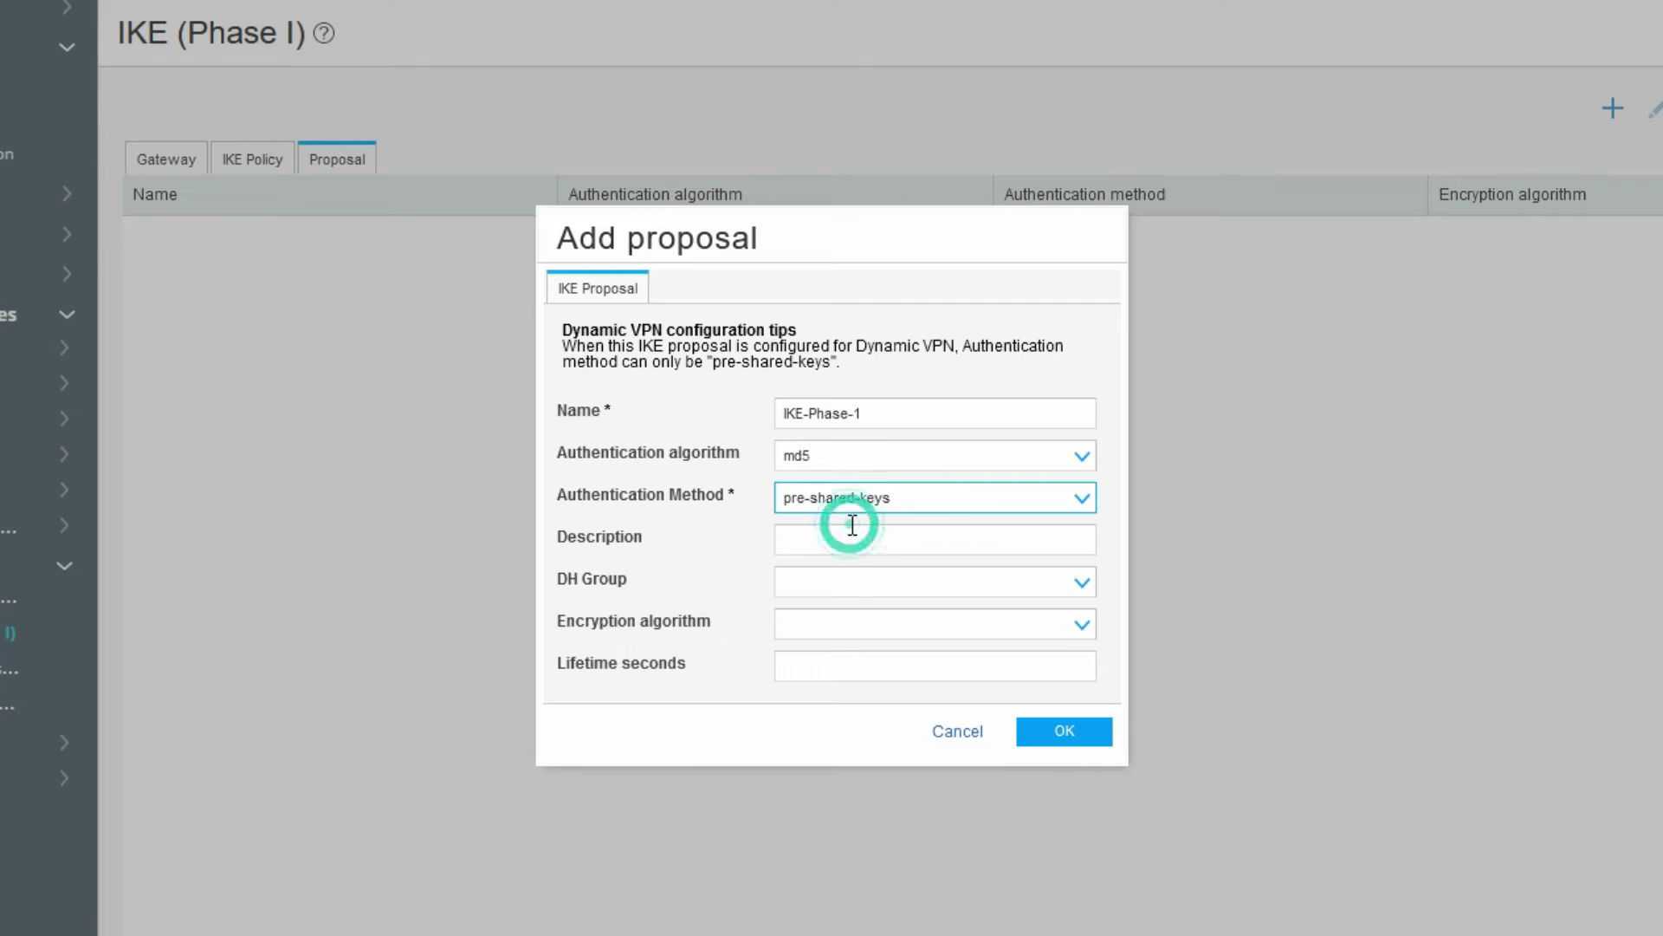
- Finish IKE-Phase-1 with DH group2, des-cbc encryption and an 86400-second lifetime, and save it
{"action": "left_click", "coordinate": [824, 580]}
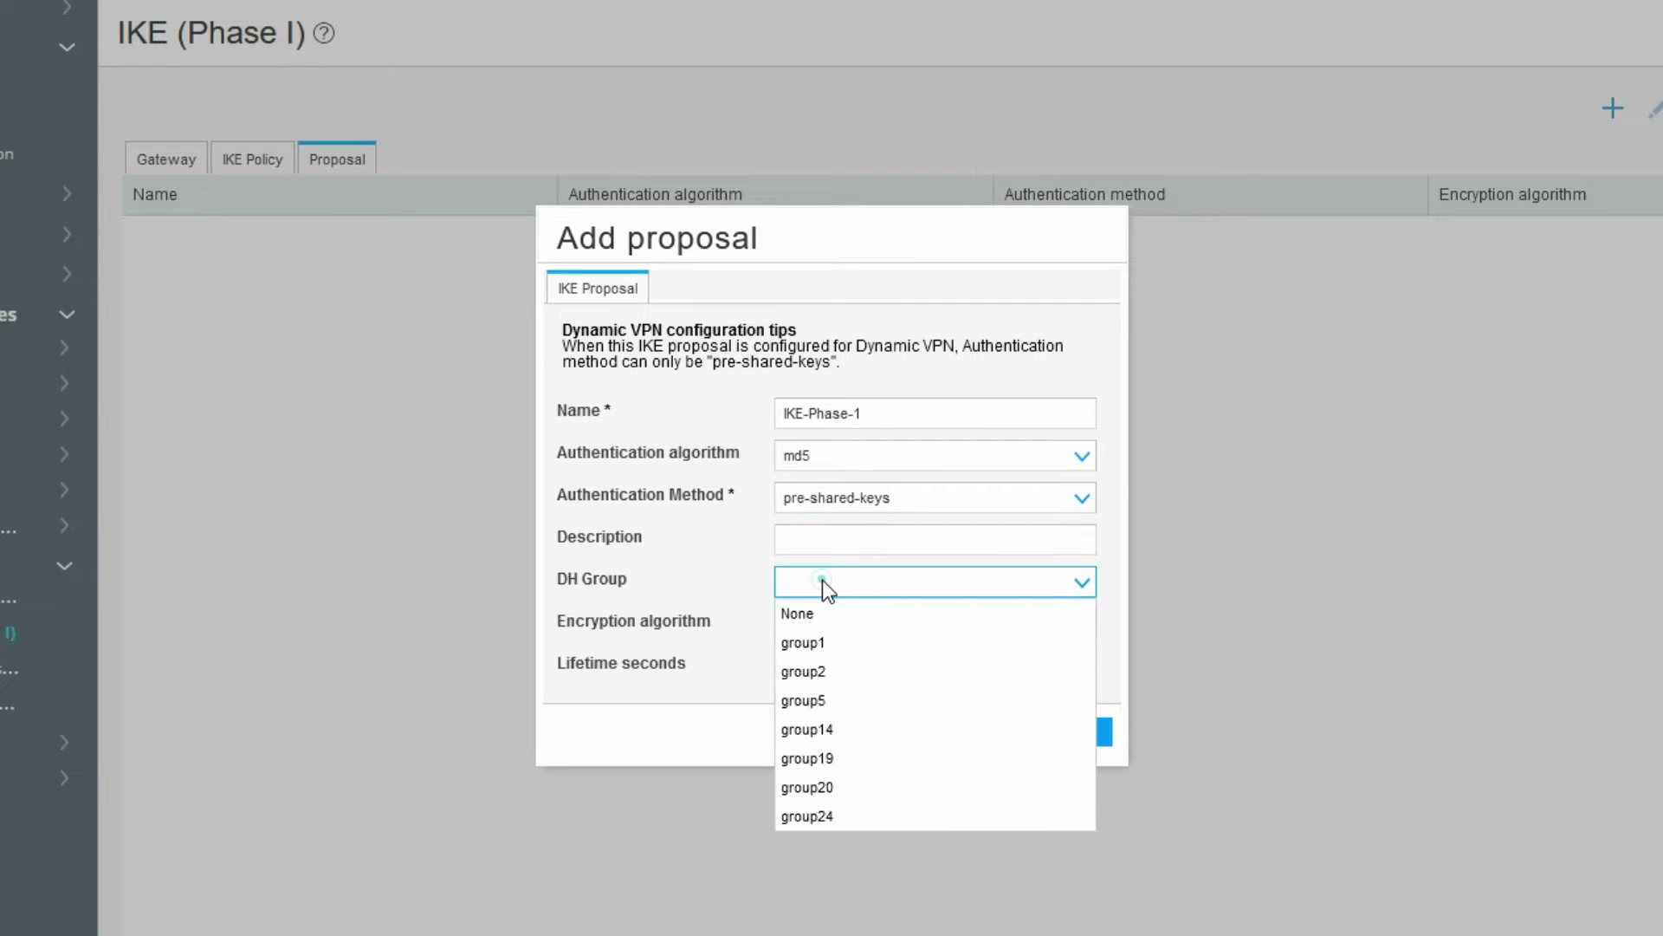
{"action": "left_click", "coordinate": [821, 674]}
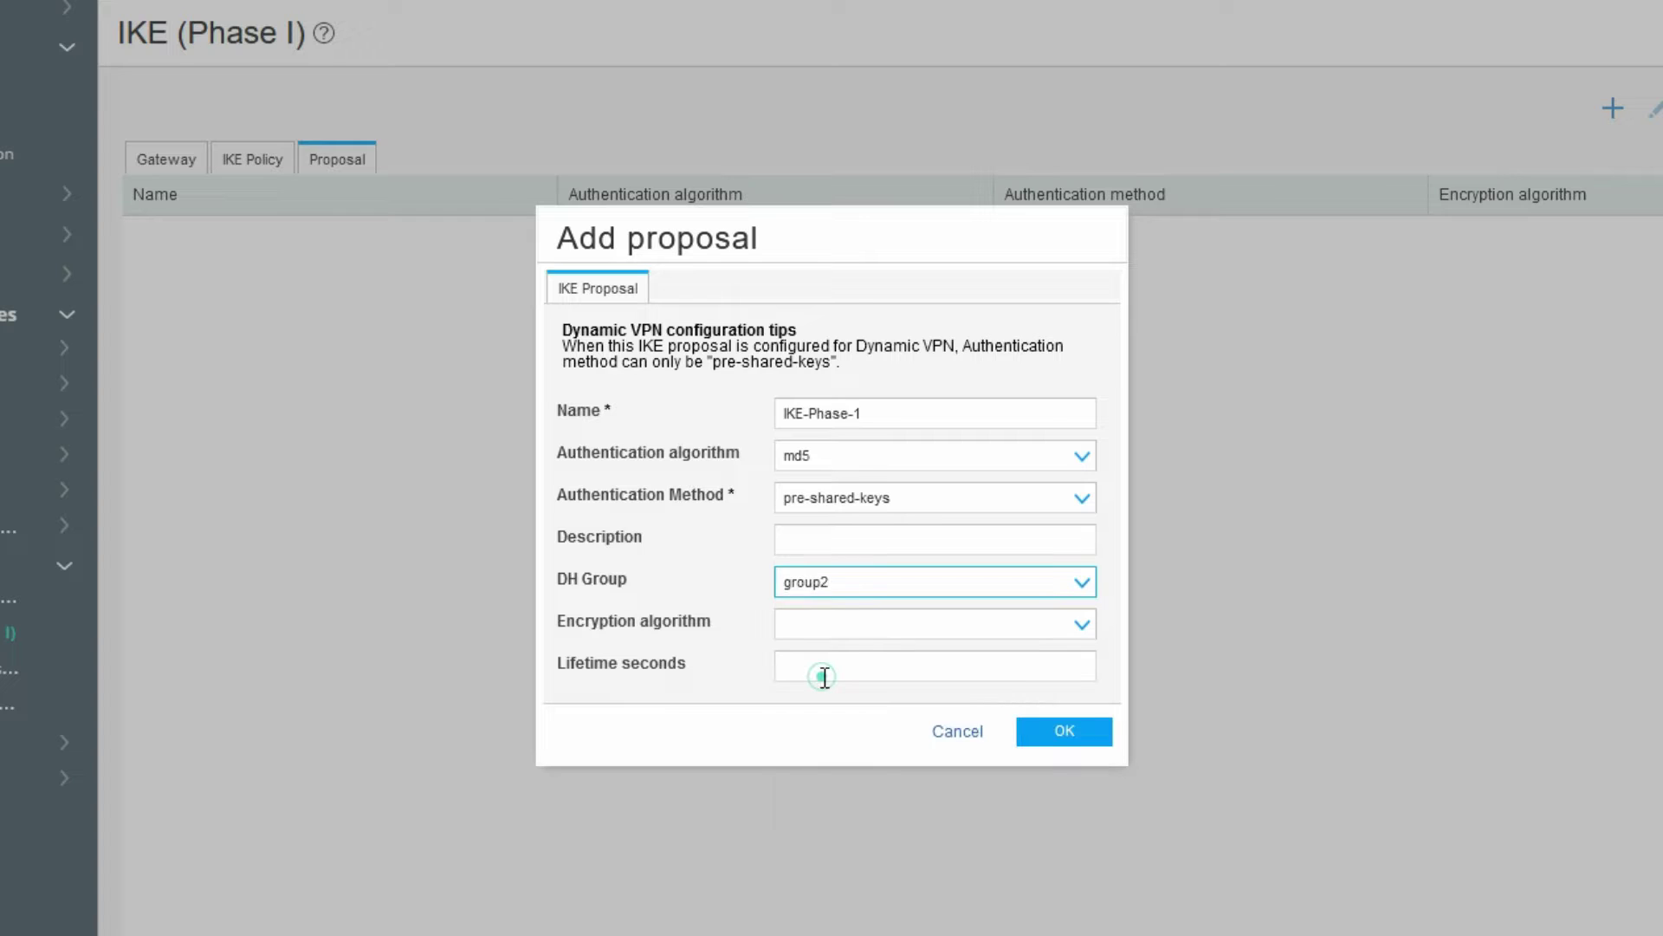
{"action": "left_click", "coordinate": [818, 624]}
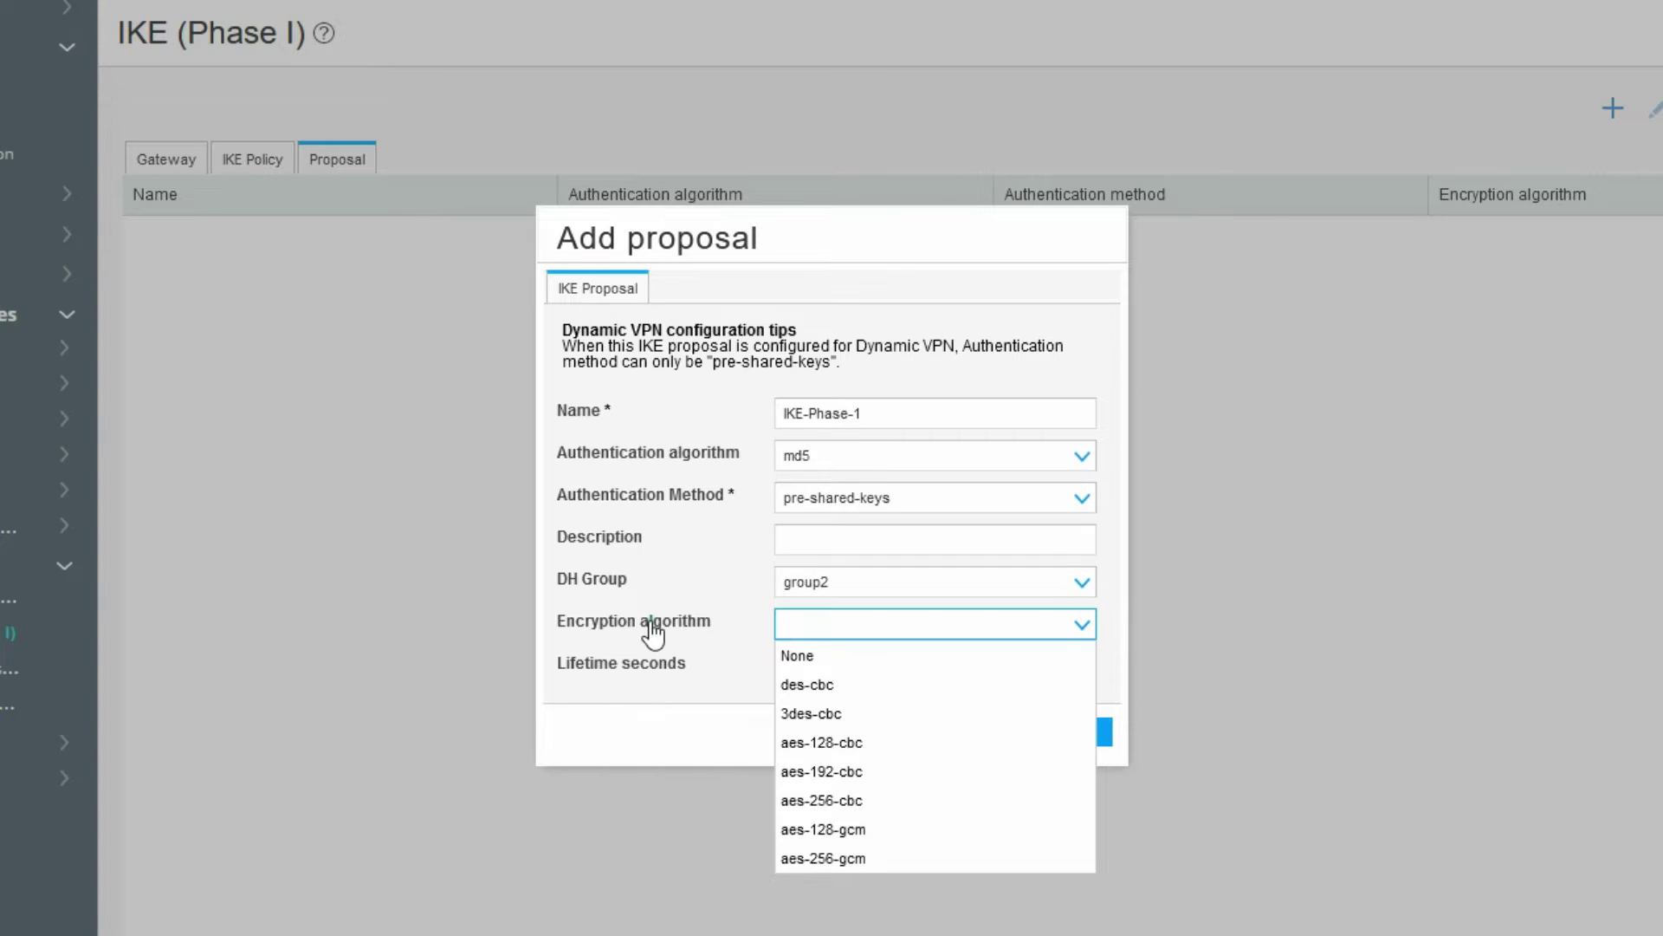
{"action": "left_click", "coordinate": [832, 689]}
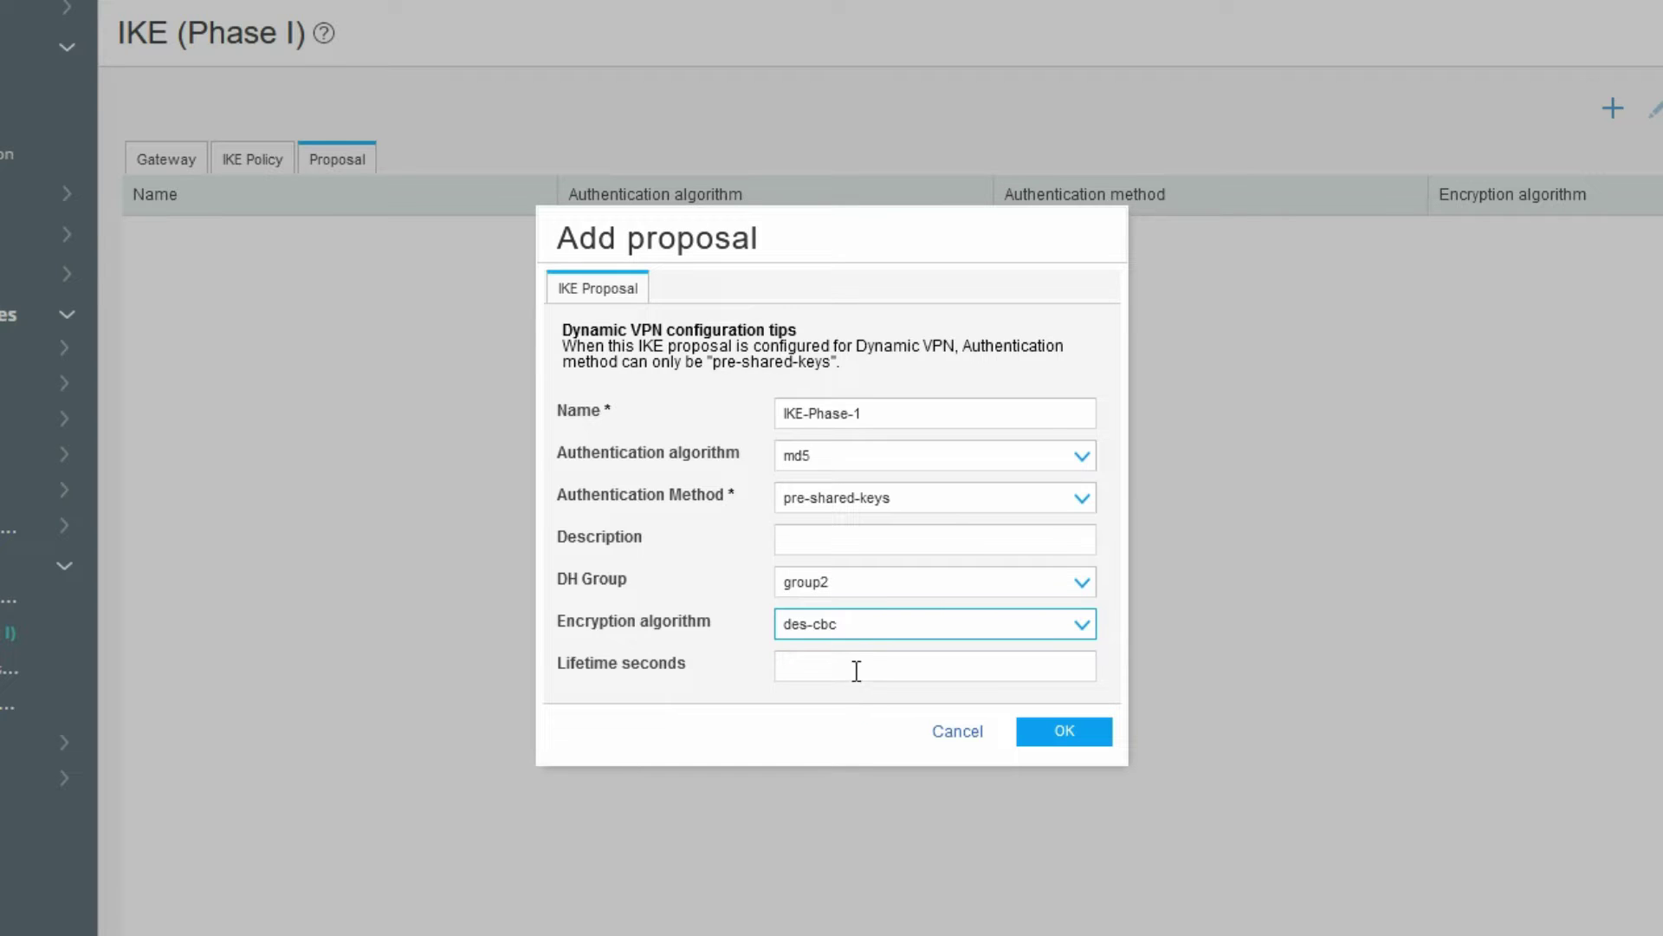
{"action": "left_click", "coordinate": [856, 667]}
{"action": "type", "text": "86400"}
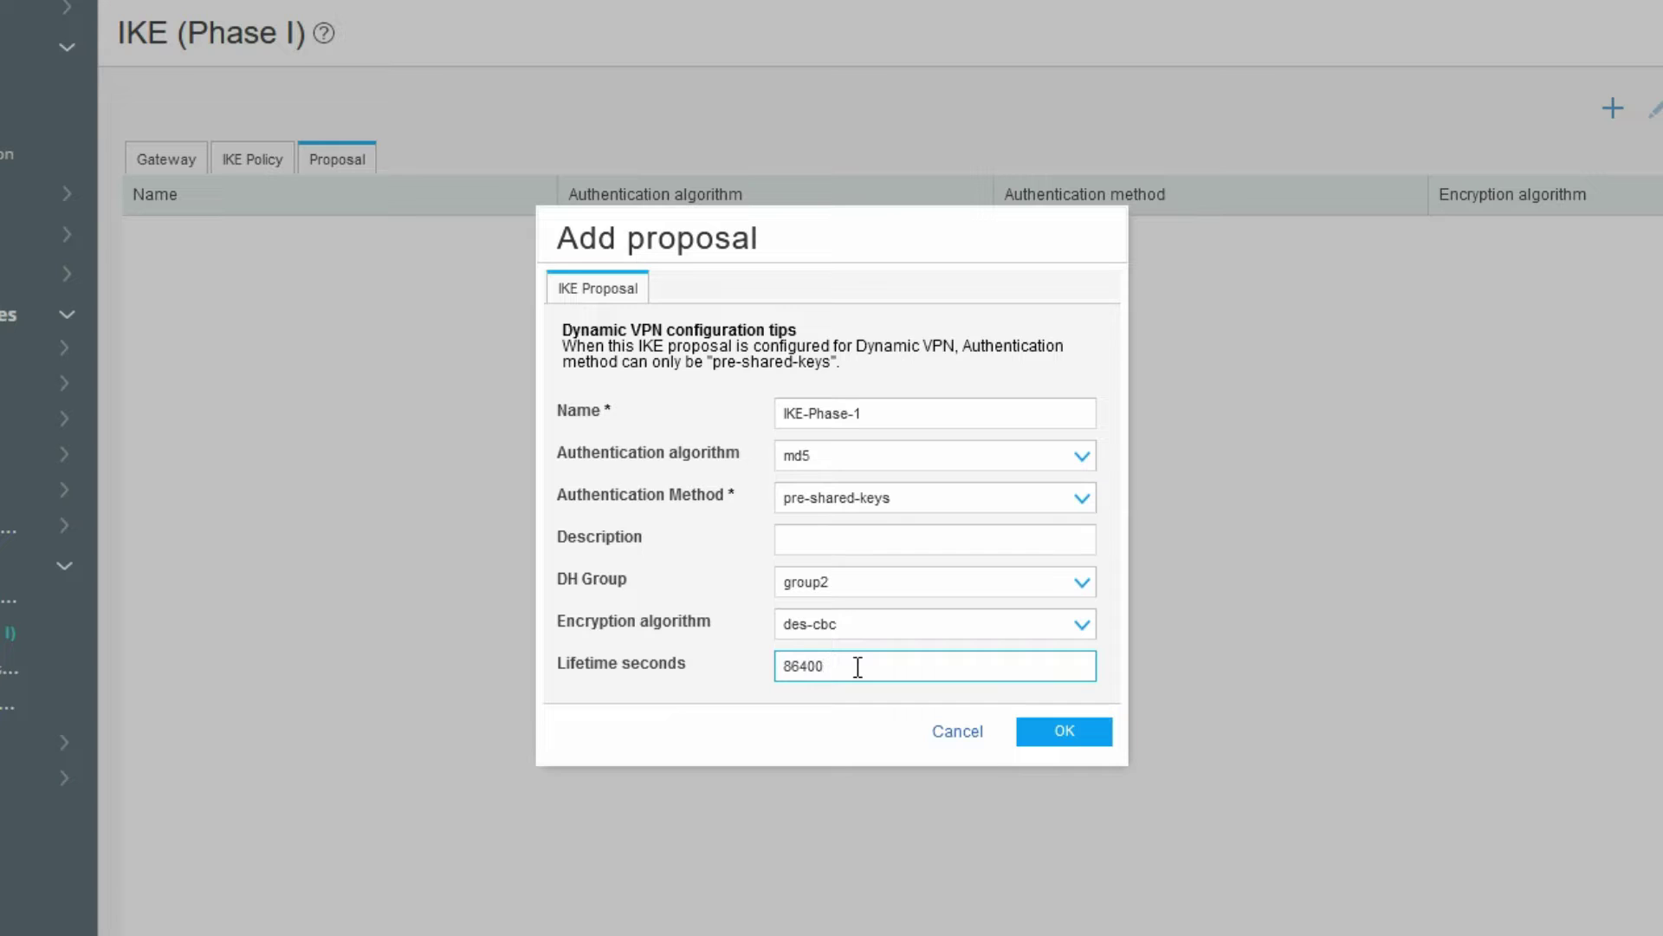
{"action": "left_click", "coordinate": [1061, 738]}
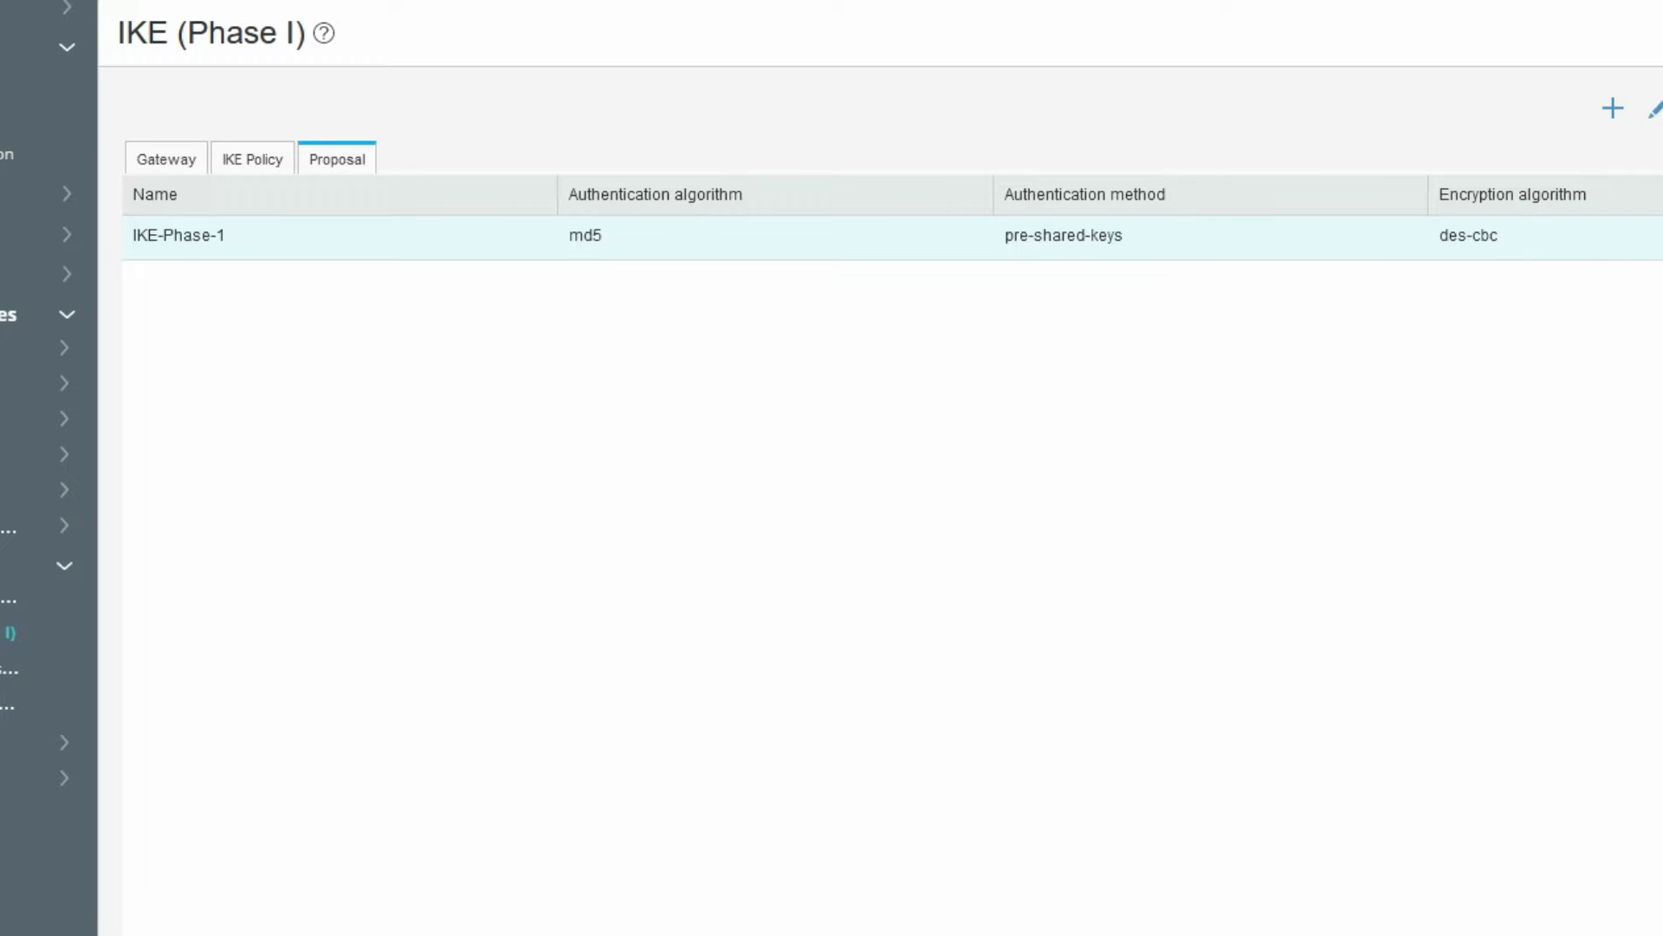
- Create a new IKE policy named Phase-1_Policy in main mode
{"action": "left_click", "coordinate": [241, 169]}
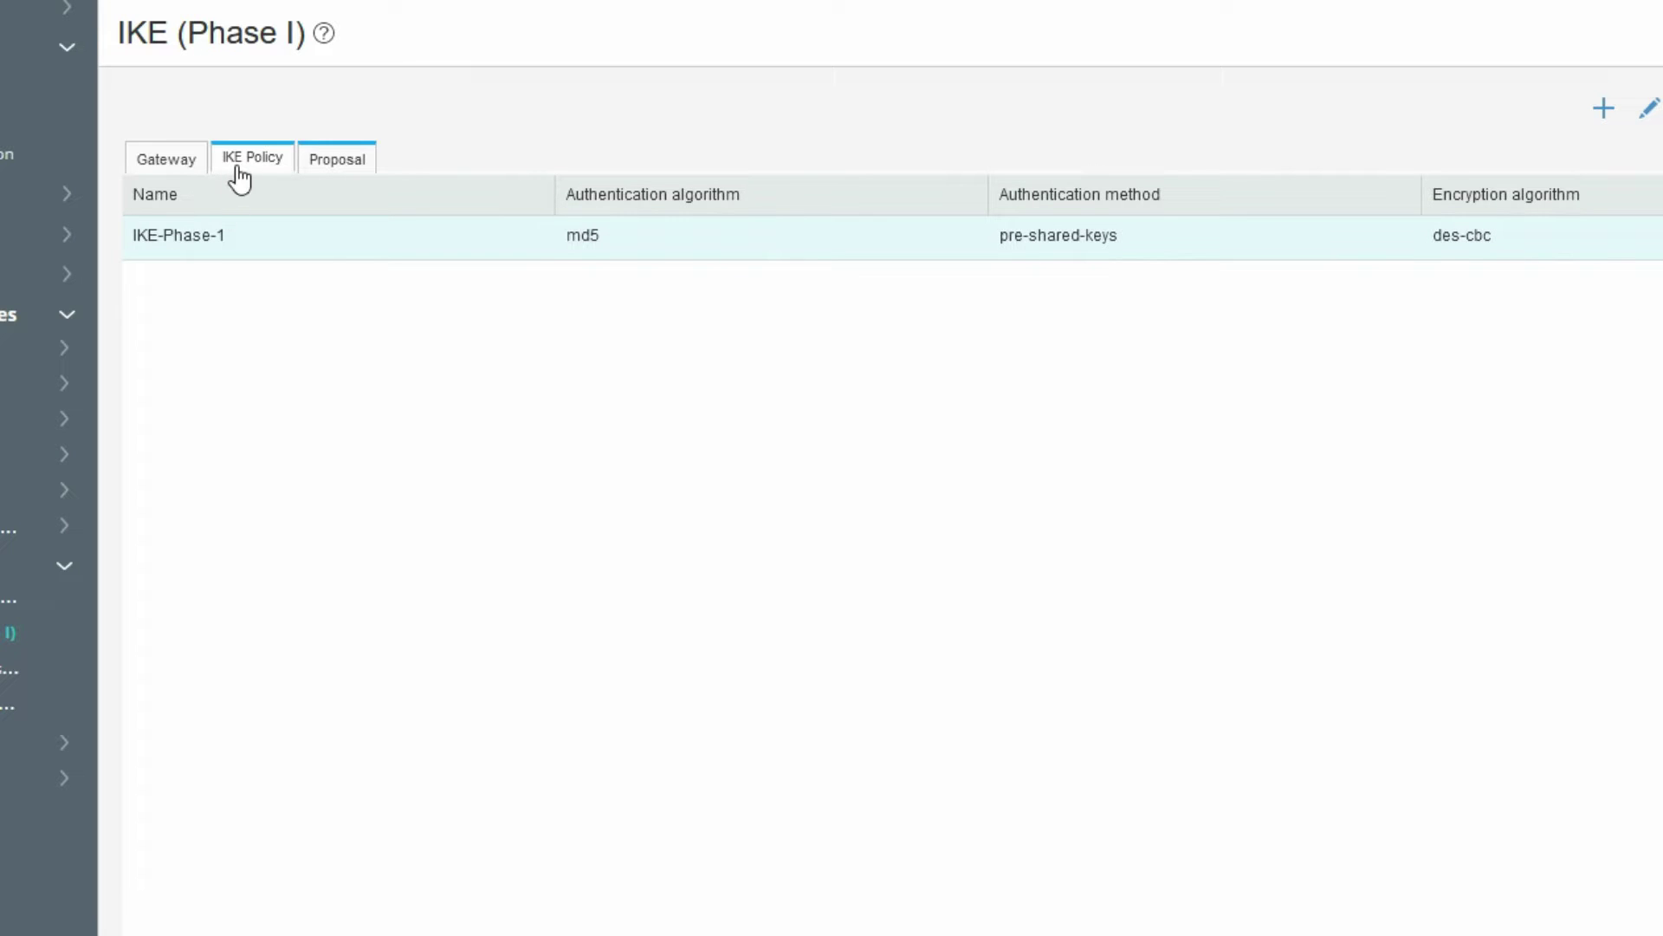
{"action": "left_click", "coordinate": [241, 176]}
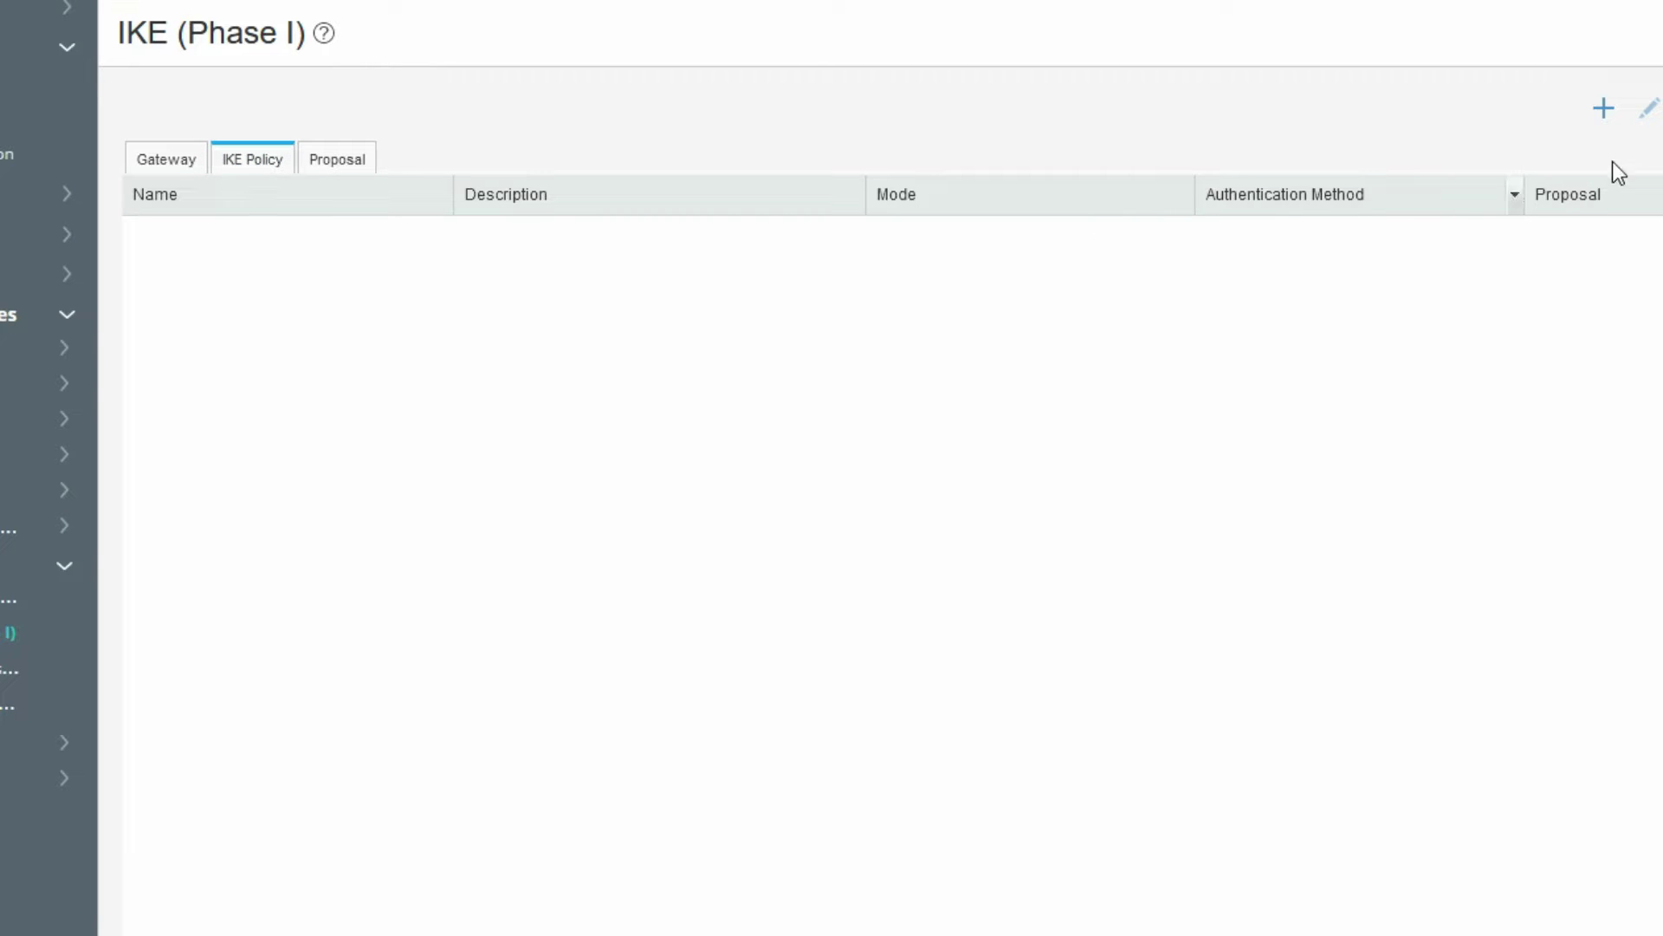
{"action": "left_click", "coordinate": [1605, 110]}
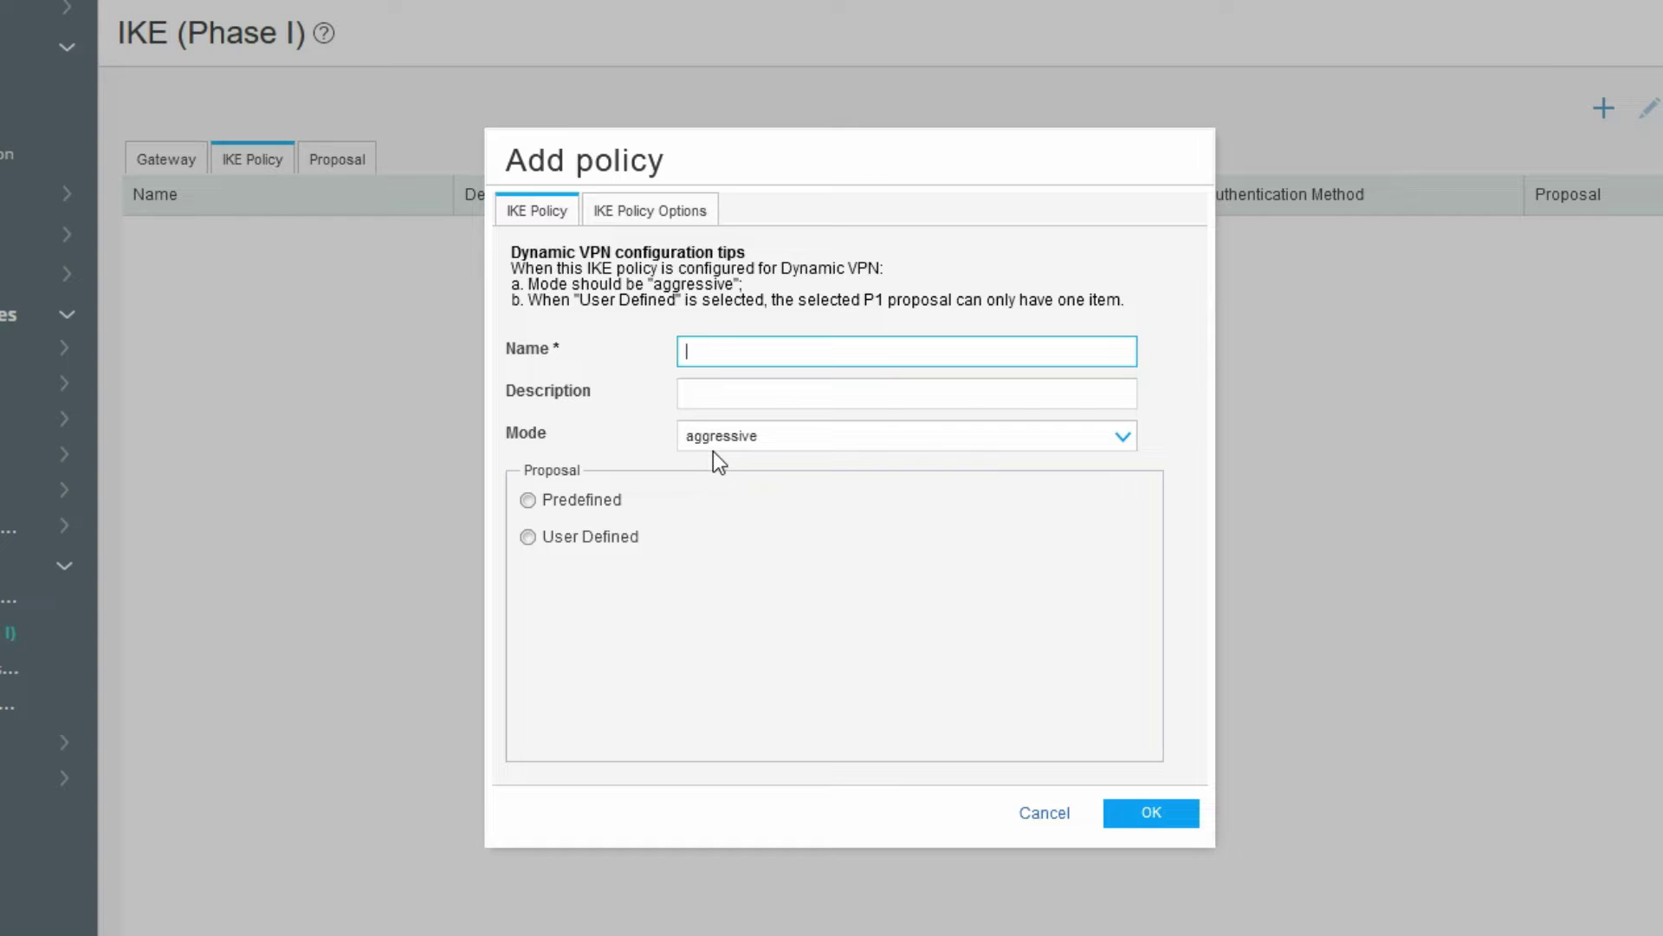
{"action": "left_click", "coordinate": [737, 351]}
{"action": "type", "text": "Phase-1_Policy"}
{"action": "left_click", "coordinate": [746, 436]}
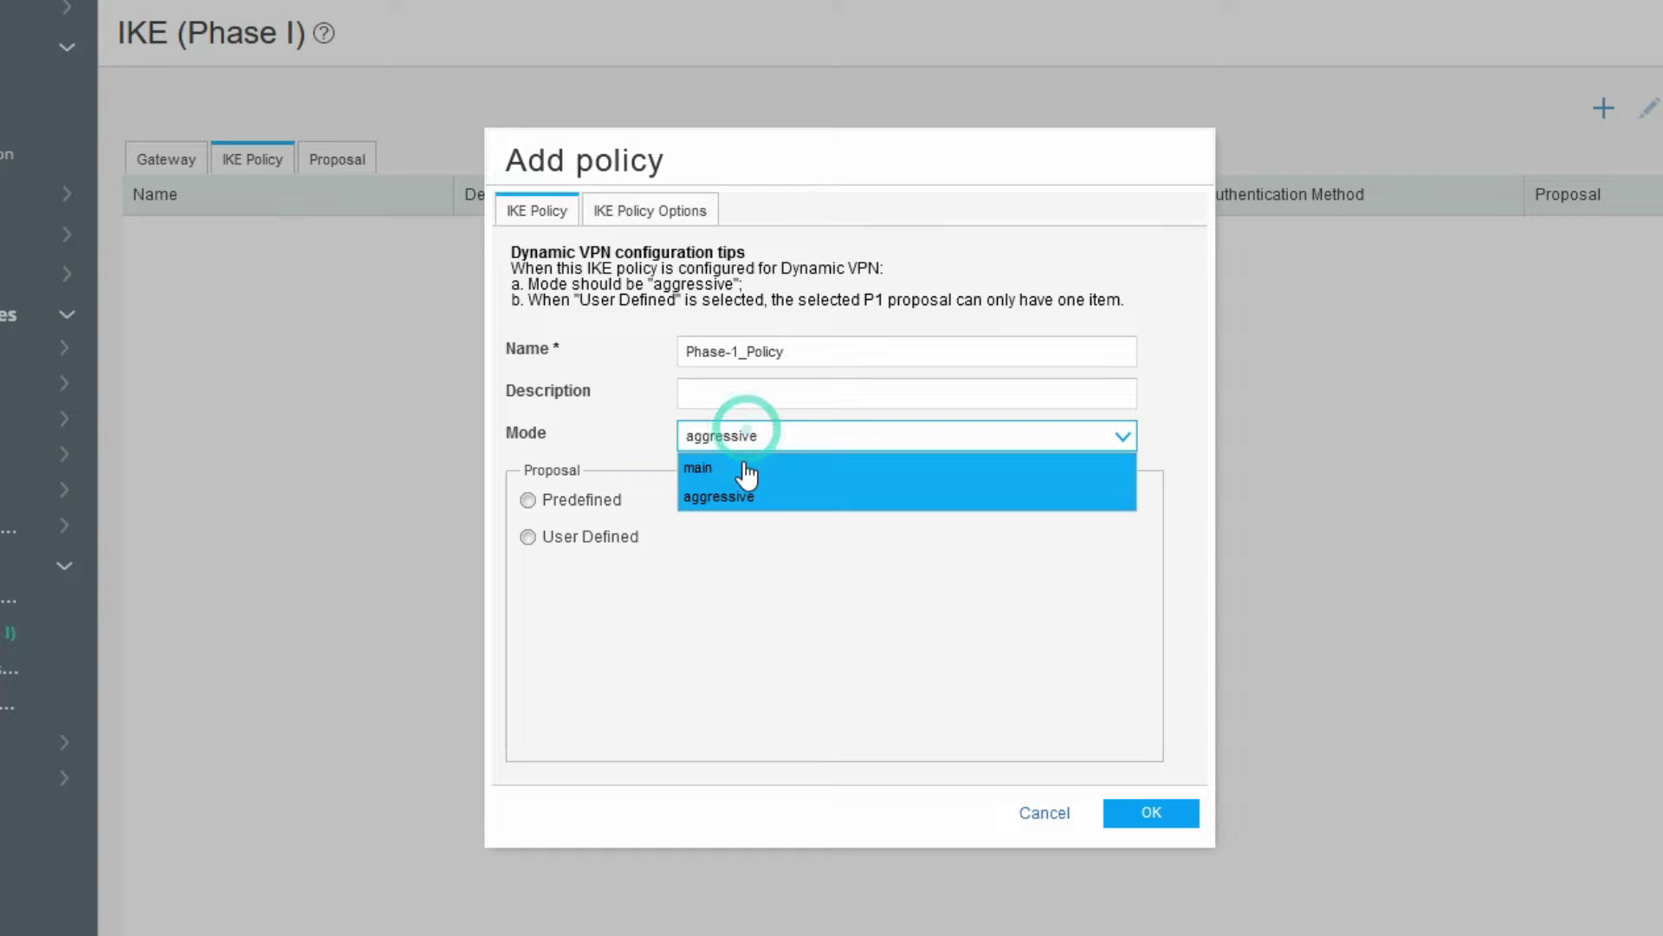
{"action": "left_click", "coordinate": [743, 466]}
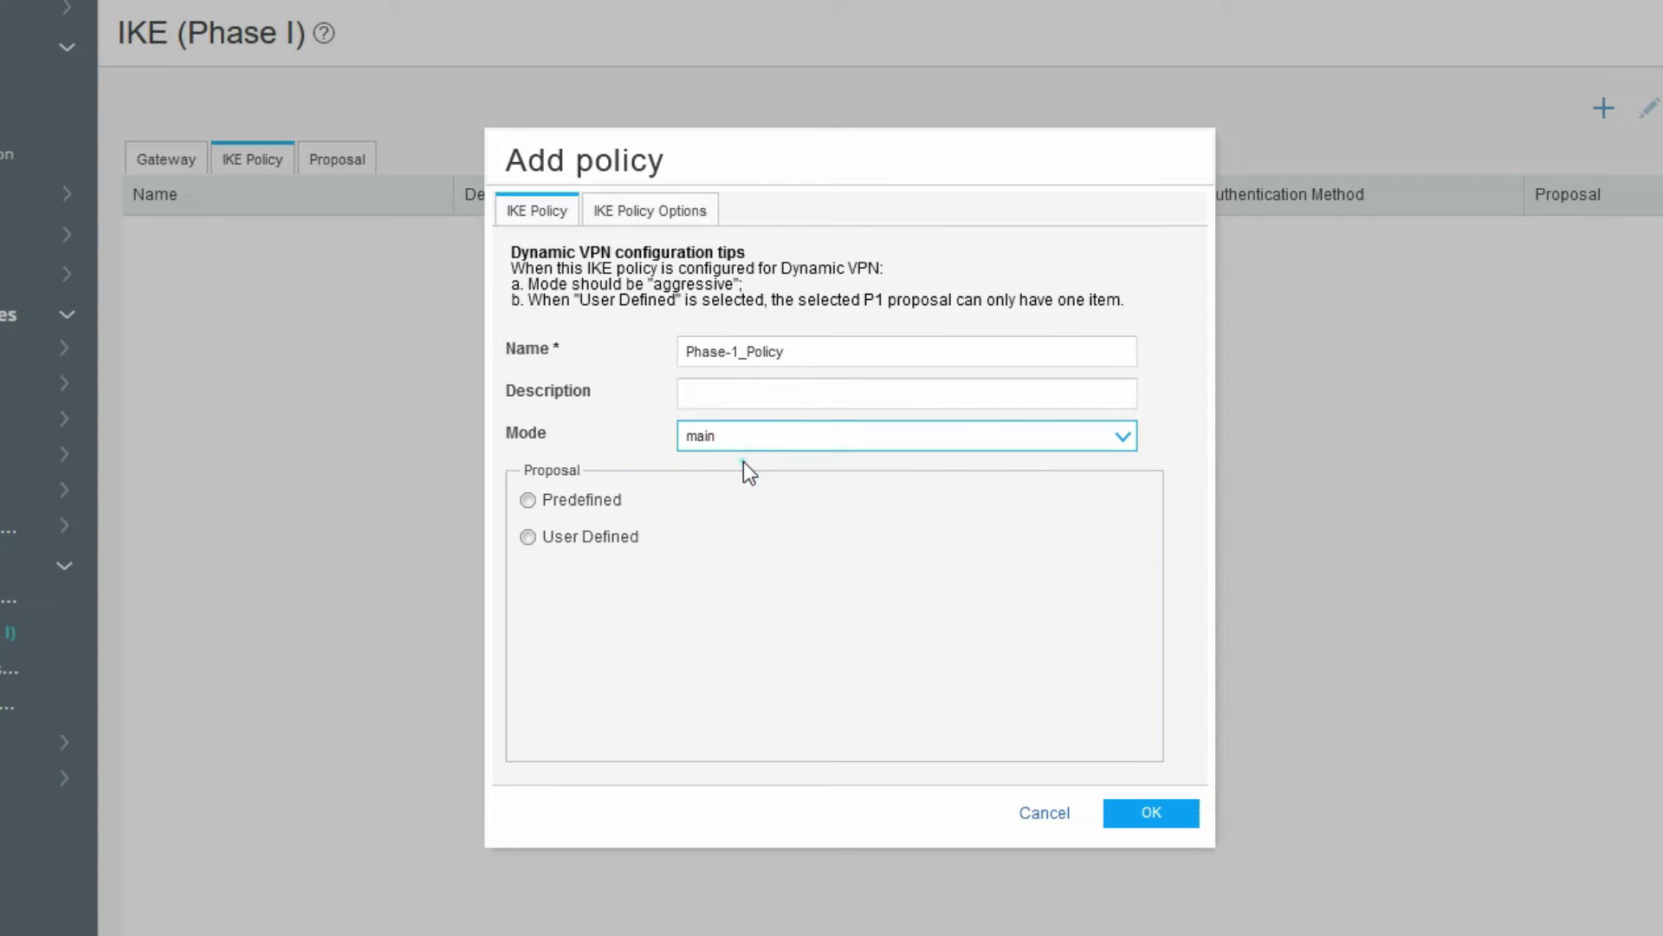
- Add the user-defined proposal IKE-Phase-1 to the policy's selected P1 proposals
{"action": "left_click", "coordinate": [575, 541]}
{"action": "left_click", "coordinate": [698, 615]}
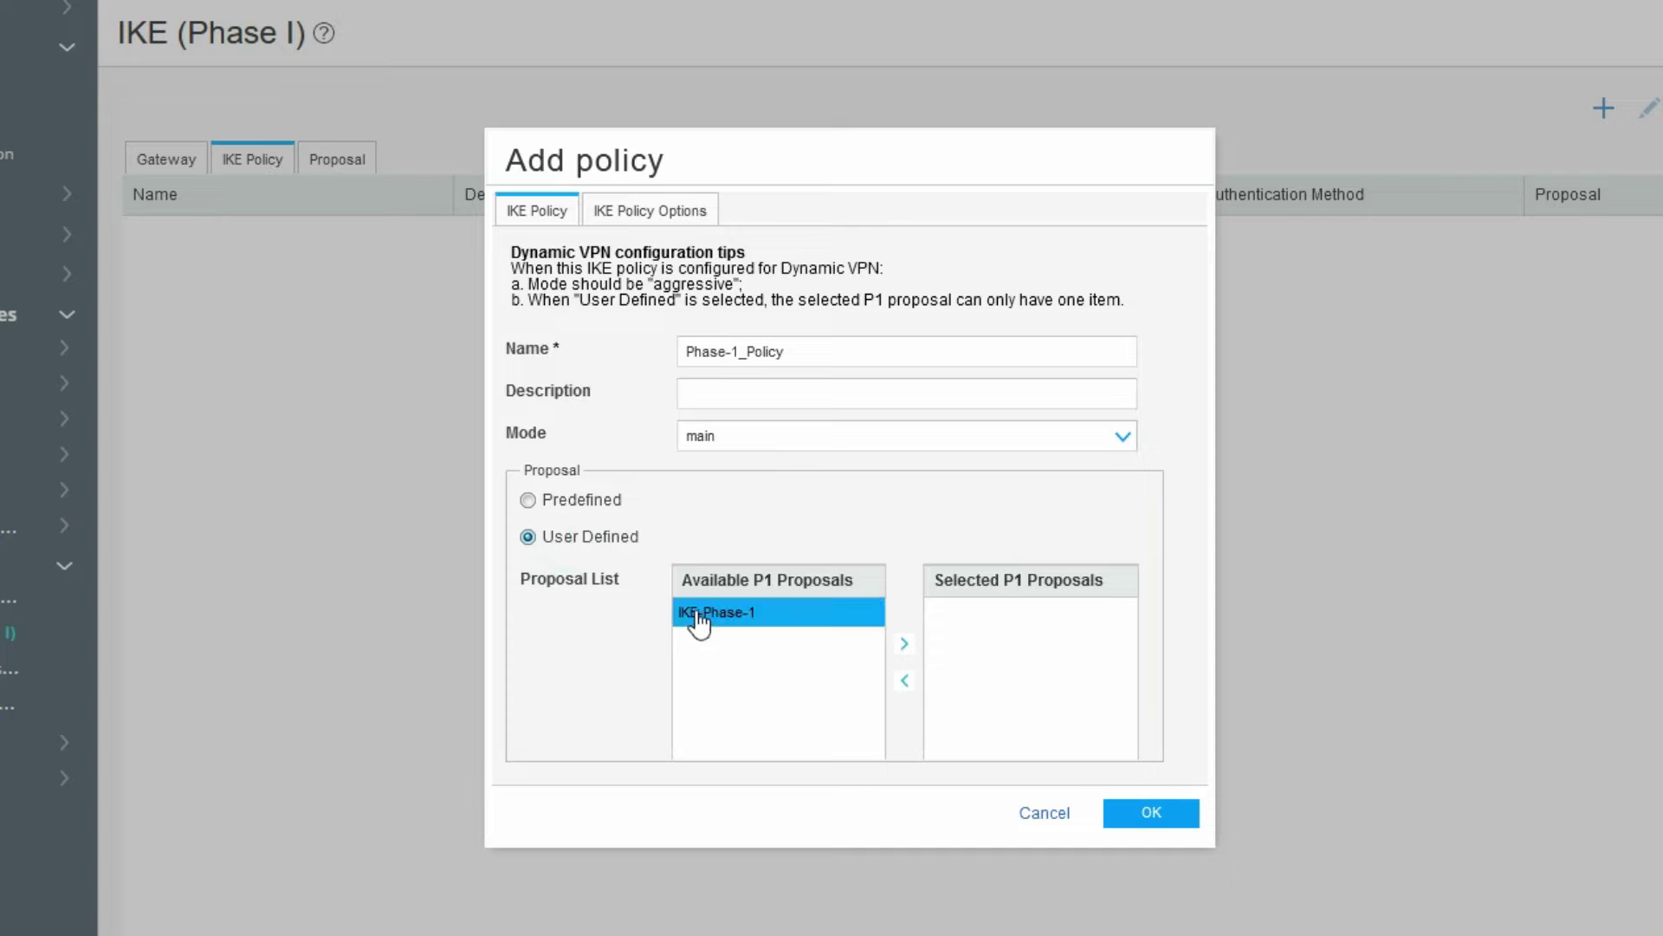
{"action": "left_click", "coordinate": [589, 507]}
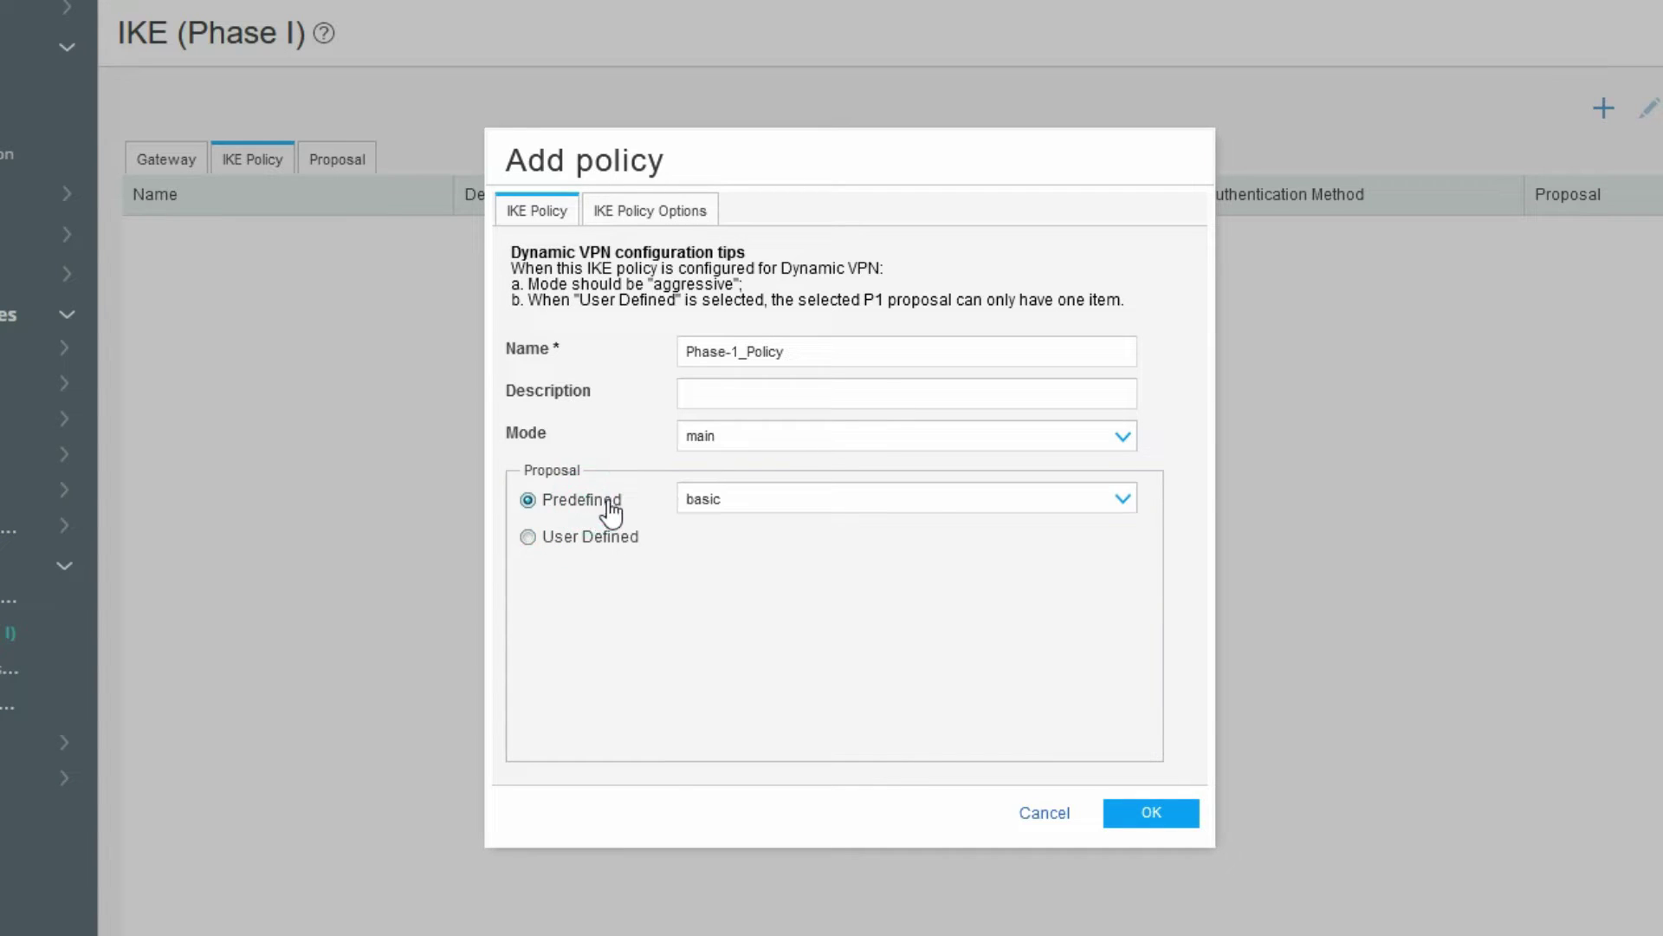
{"action": "left_click", "coordinate": [764, 510]}
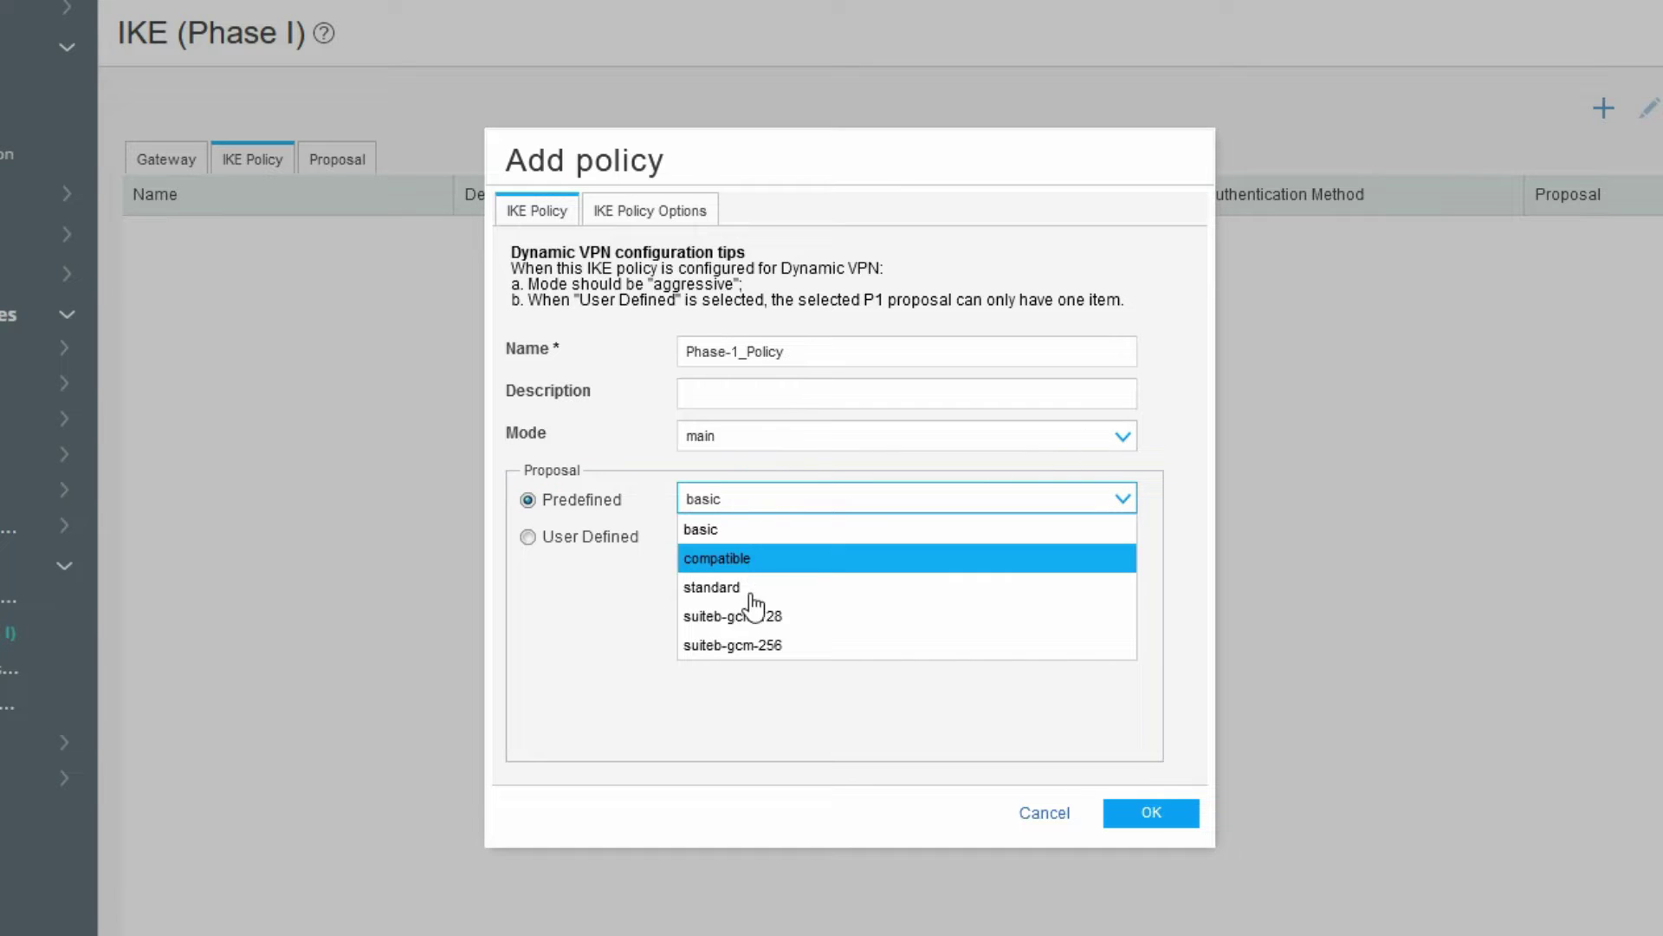
{"action": "left_click", "coordinate": [604, 517]}
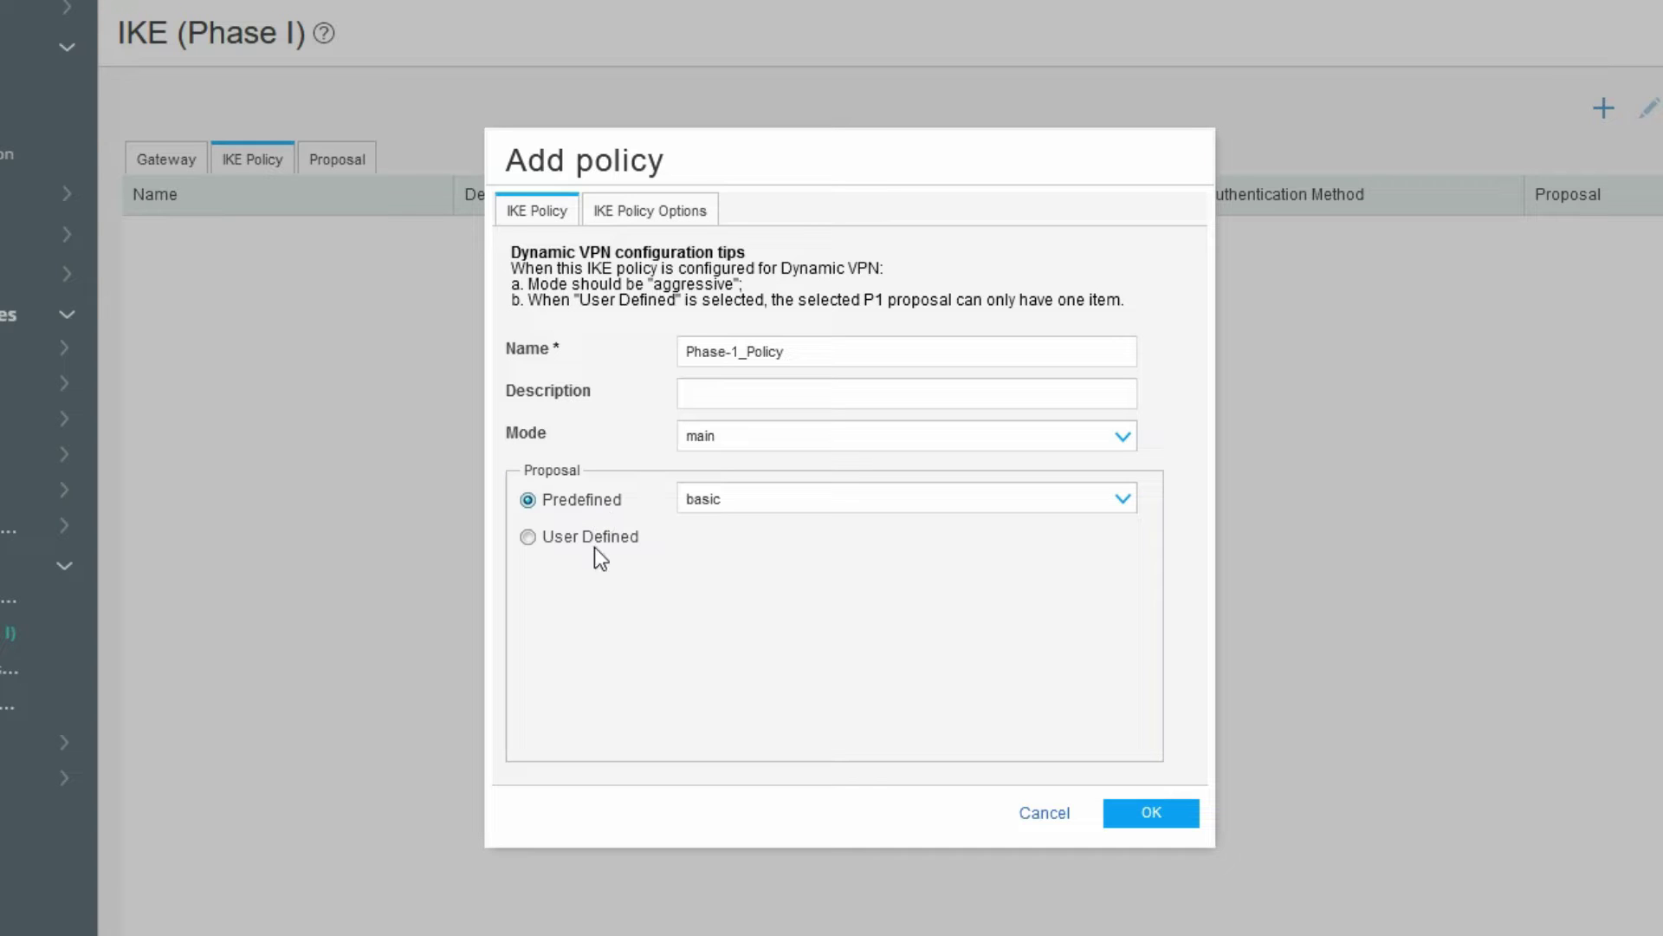
{"action": "left_click", "coordinate": [596, 541]}
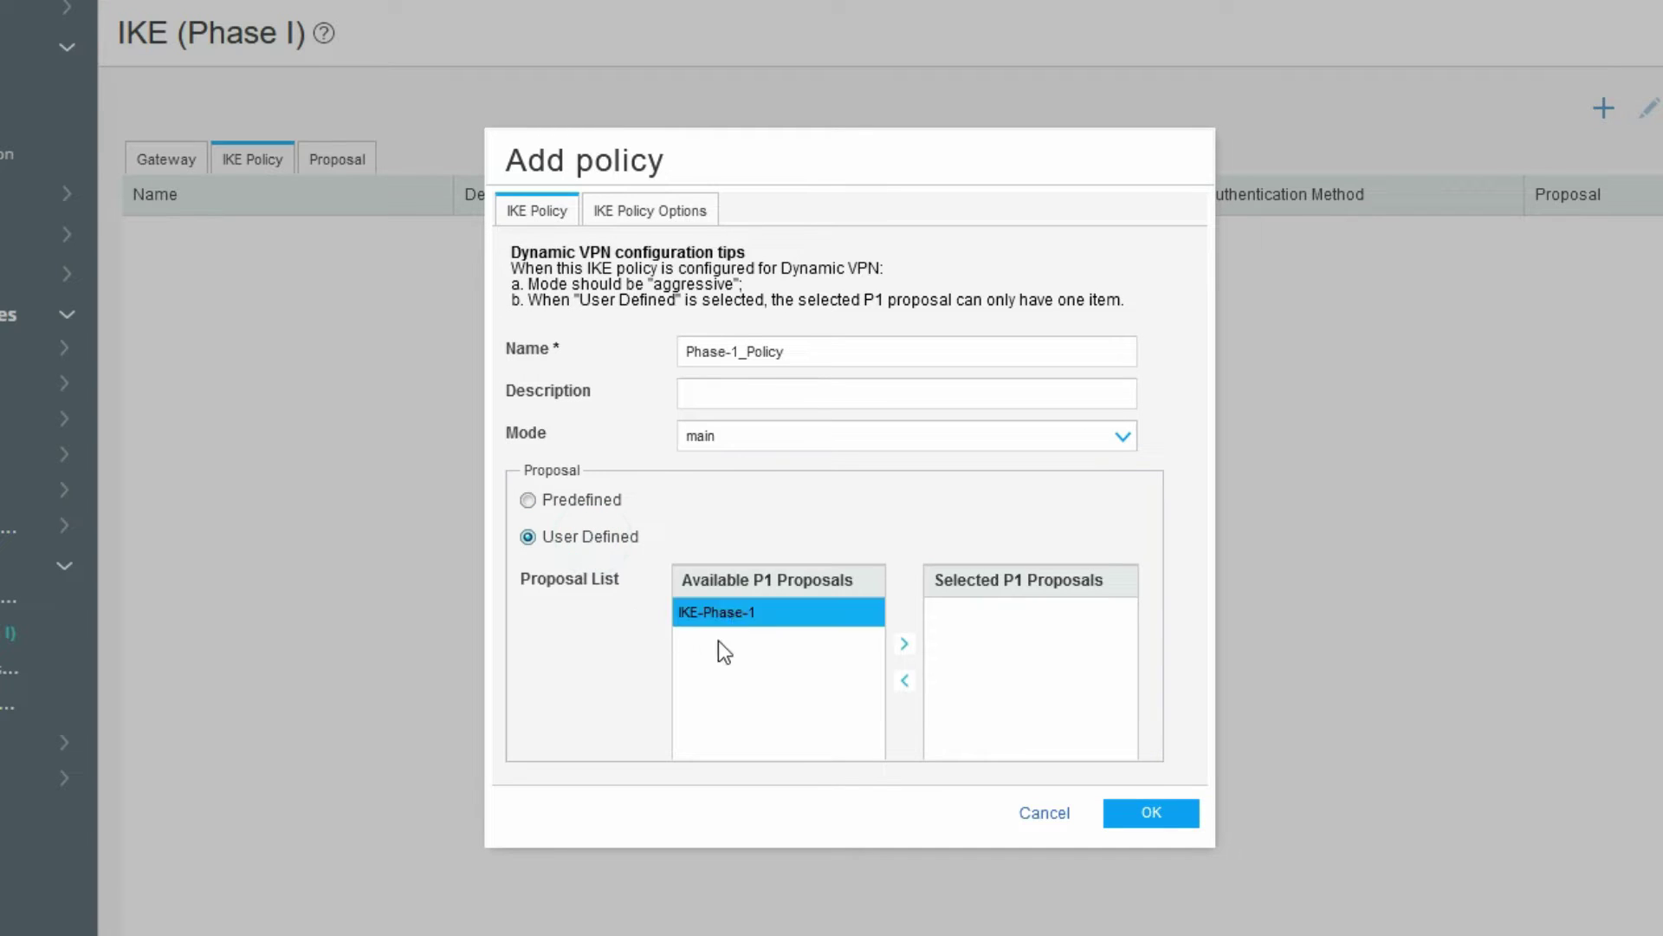
{"action": "left_click", "coordinate": [734, 615]}
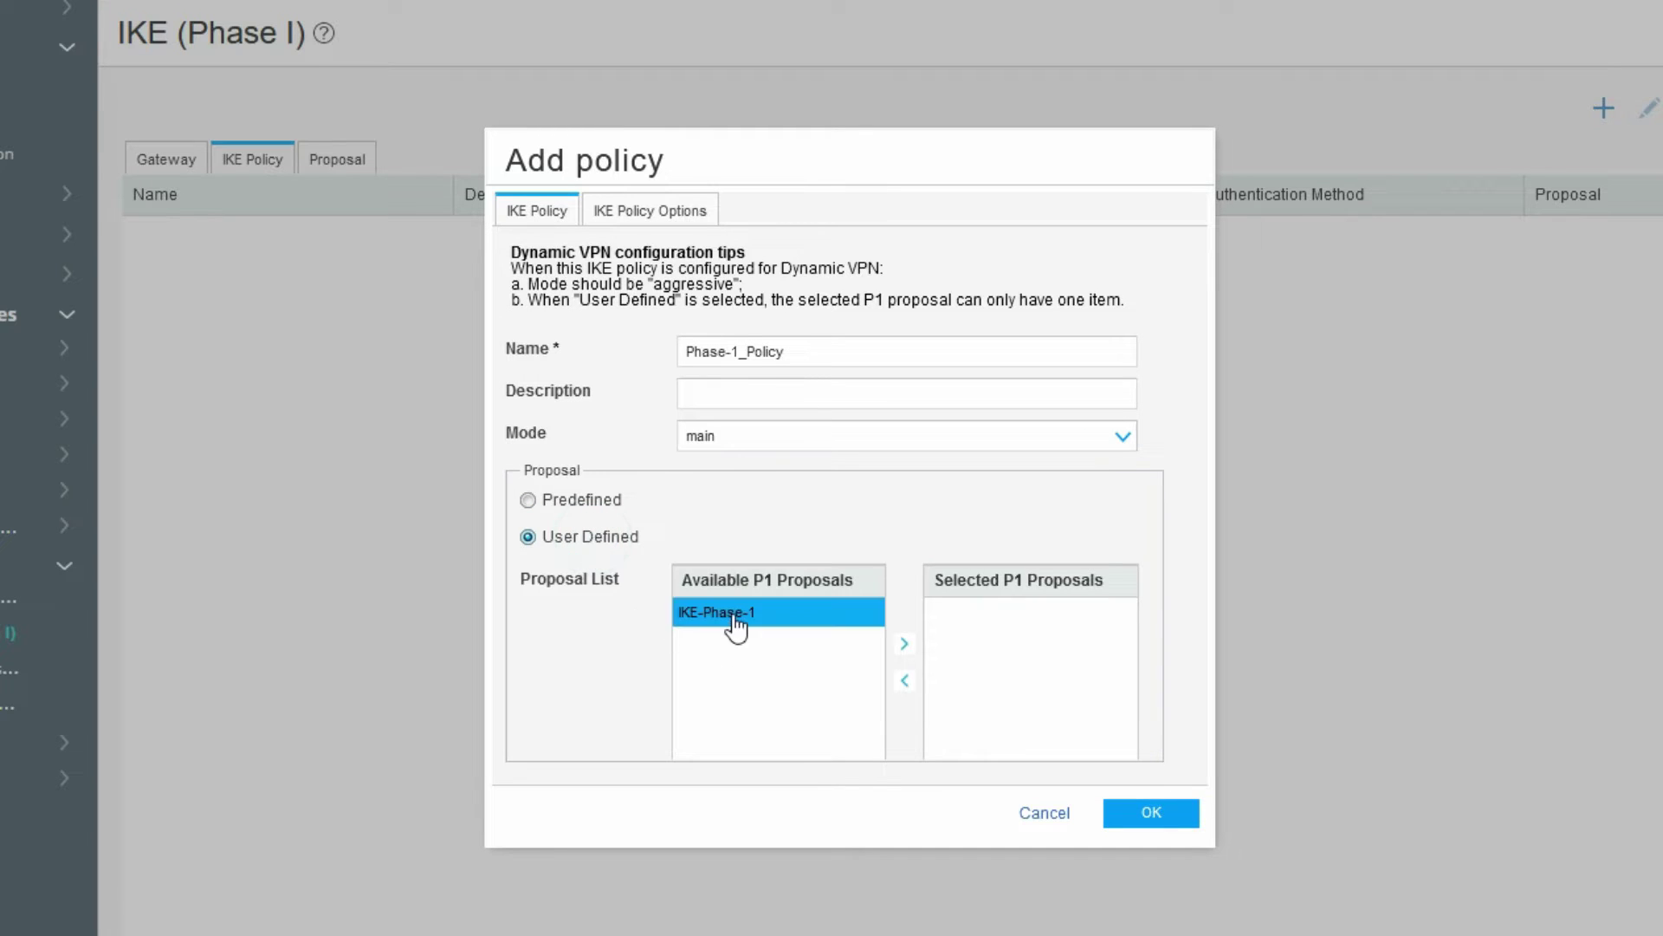
{"action": "left_click", "coordinate": [904, 645]}
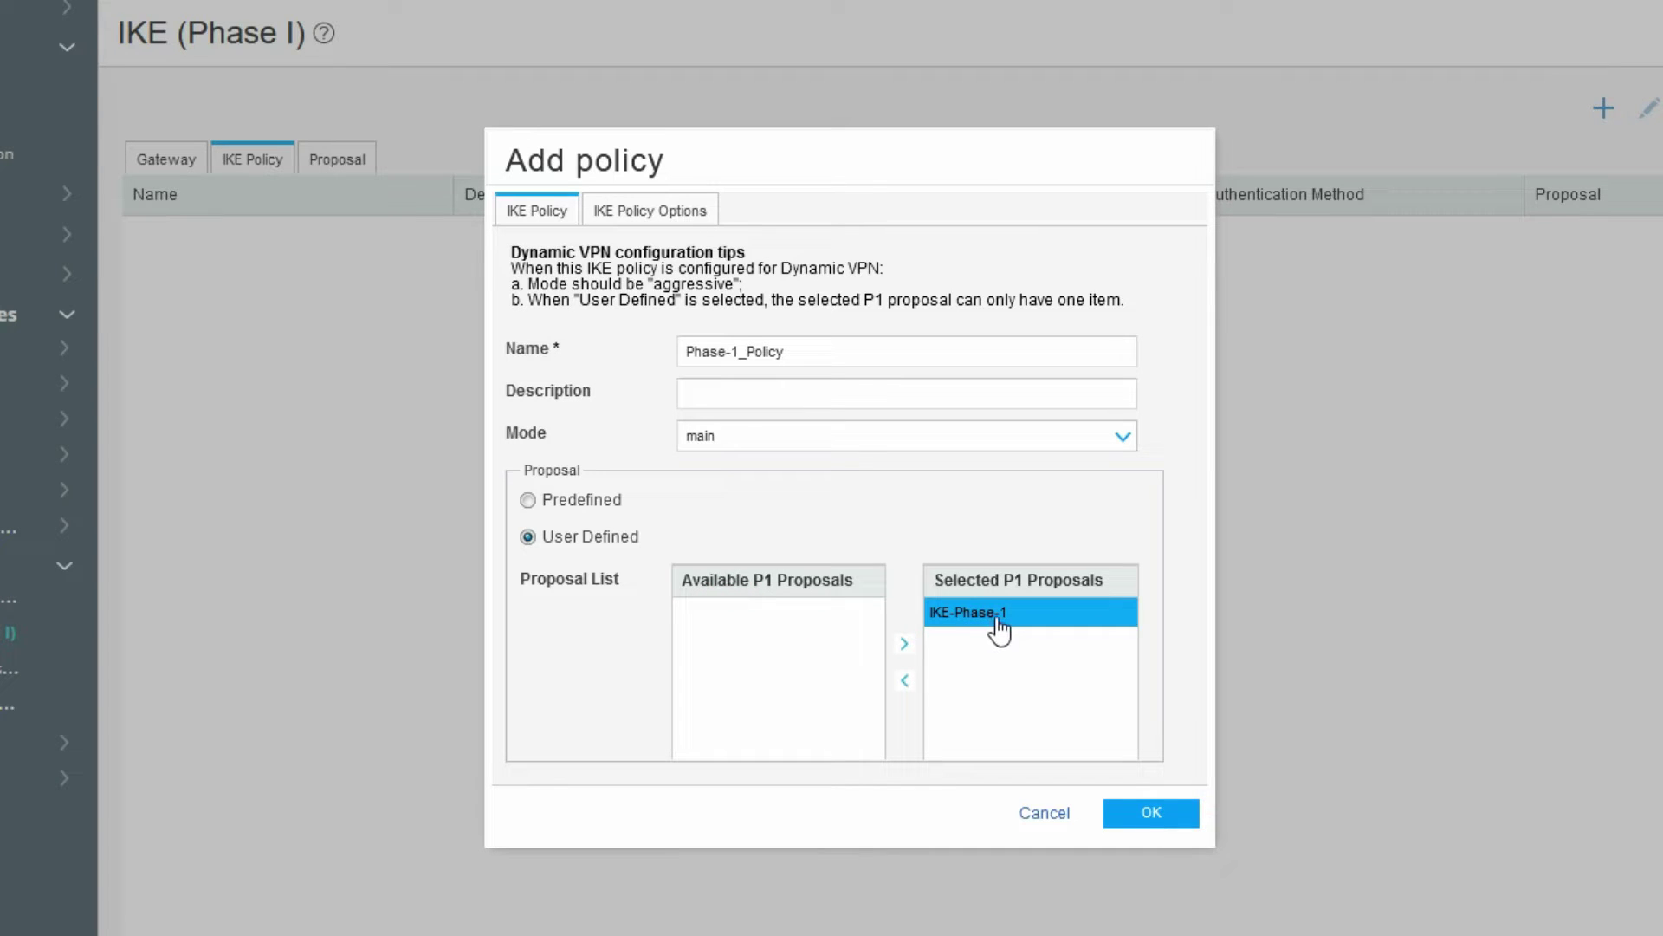
- Enter the ASCII pre-shared key and save Phase-1_Policy
{"action": "left_click", "coordinate": [658, 211]}
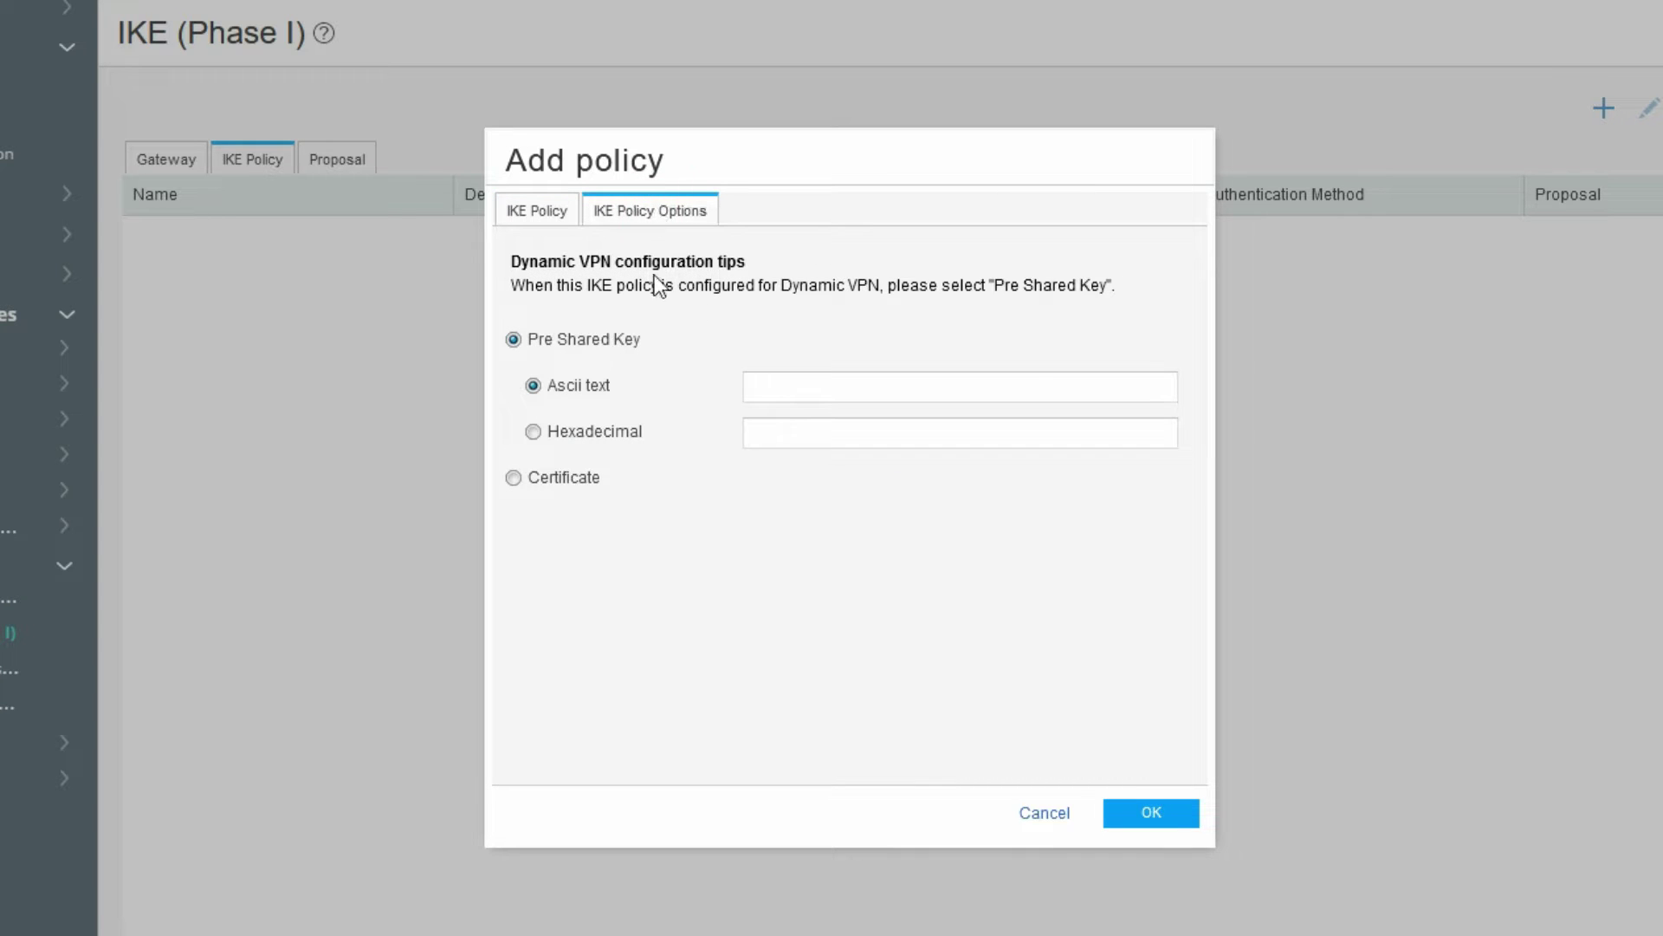
{"action": "left_click", "coordinate": [797, 388]}
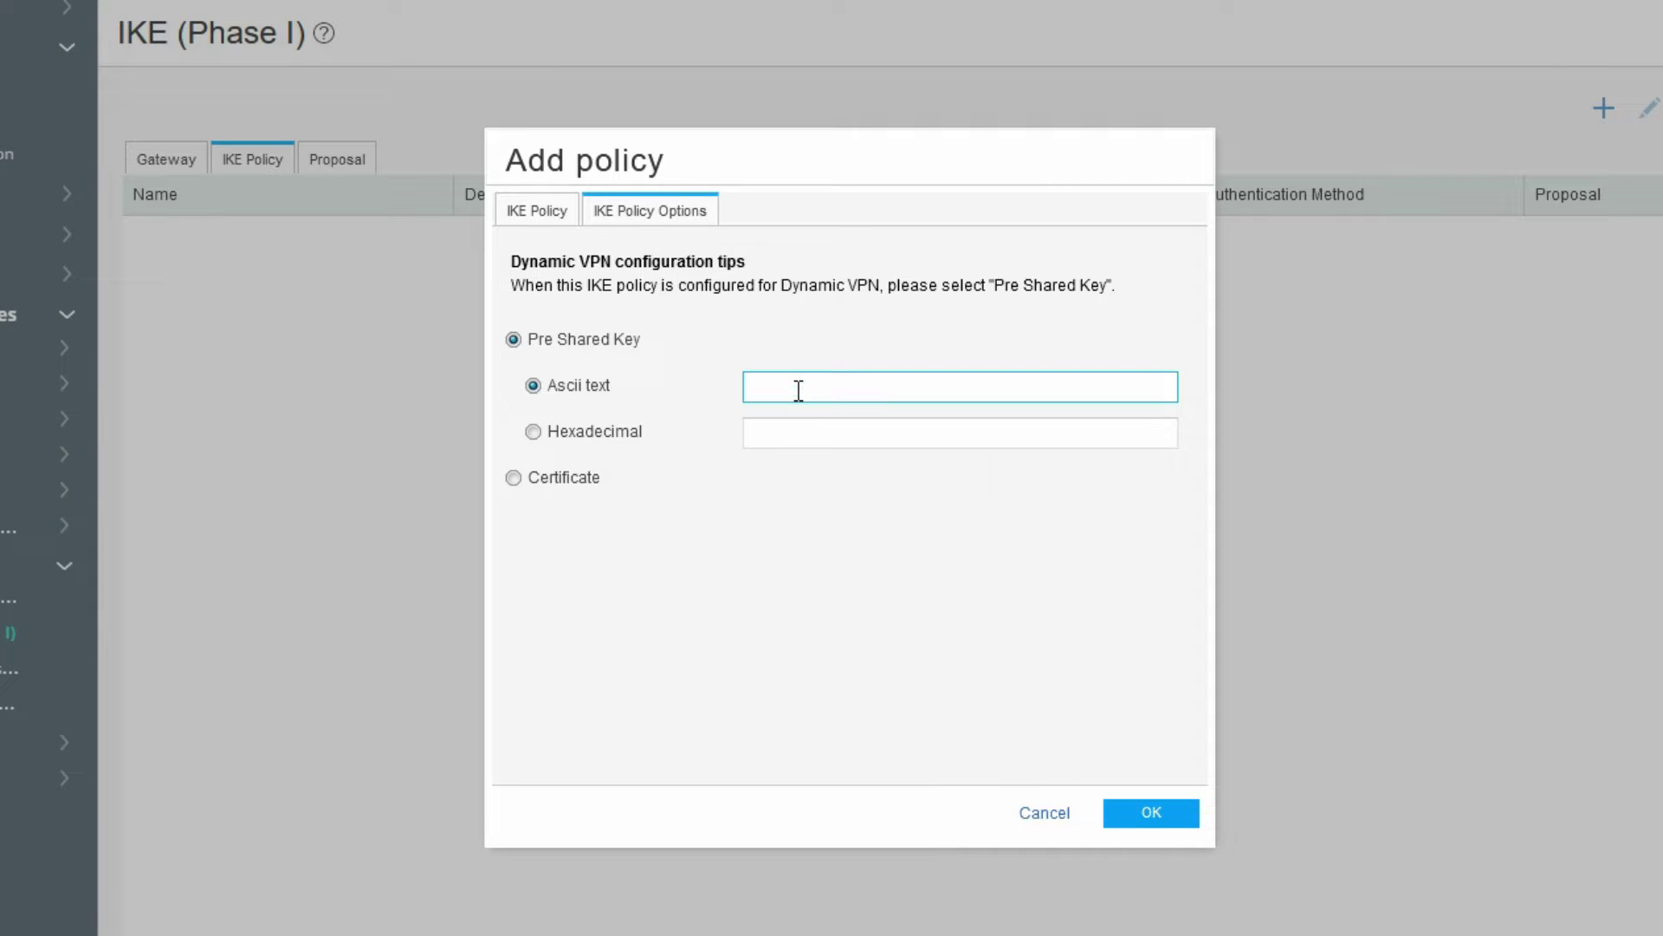
{"action": "type", "text": "cisco123"}
{"action": "left_click", "coordinate": [1161, 814]}
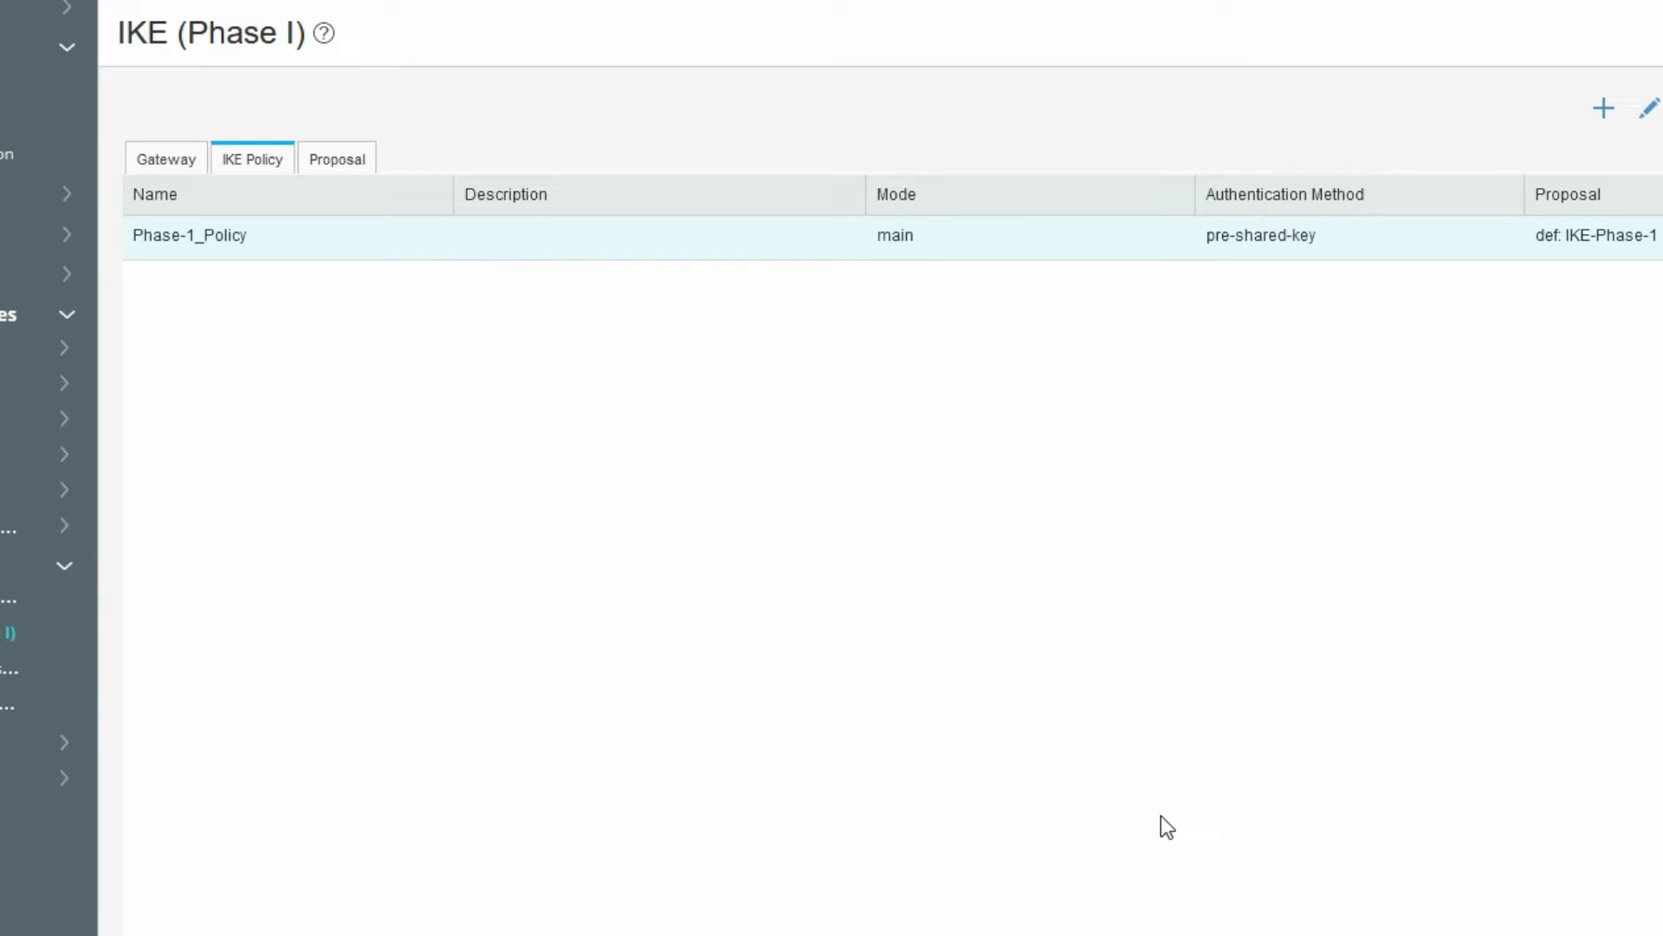
- Create a new IKE gateway named PHase-1_GW on the Gateway tab
{"action": "left_click", "coordinate": [184, 163]}
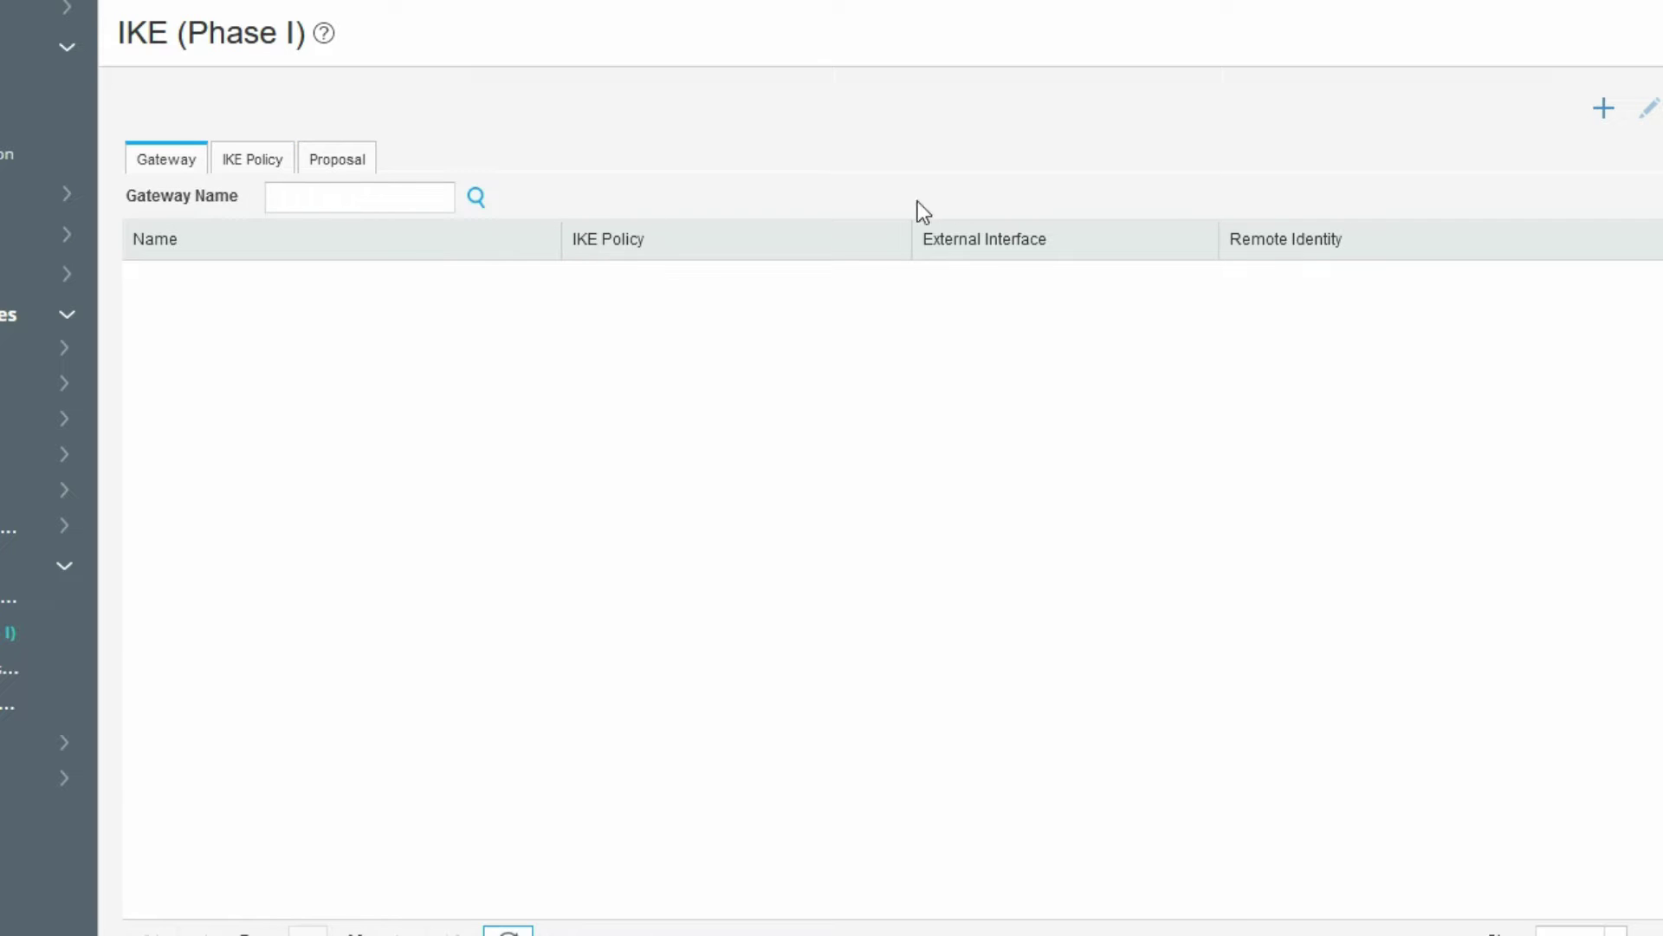
{"action": "left_click", "coordinate": [1603, 118]}
{"action": "left_click", "coordinate": [961, 231]}
{"action": "type", "text": "PHas"}
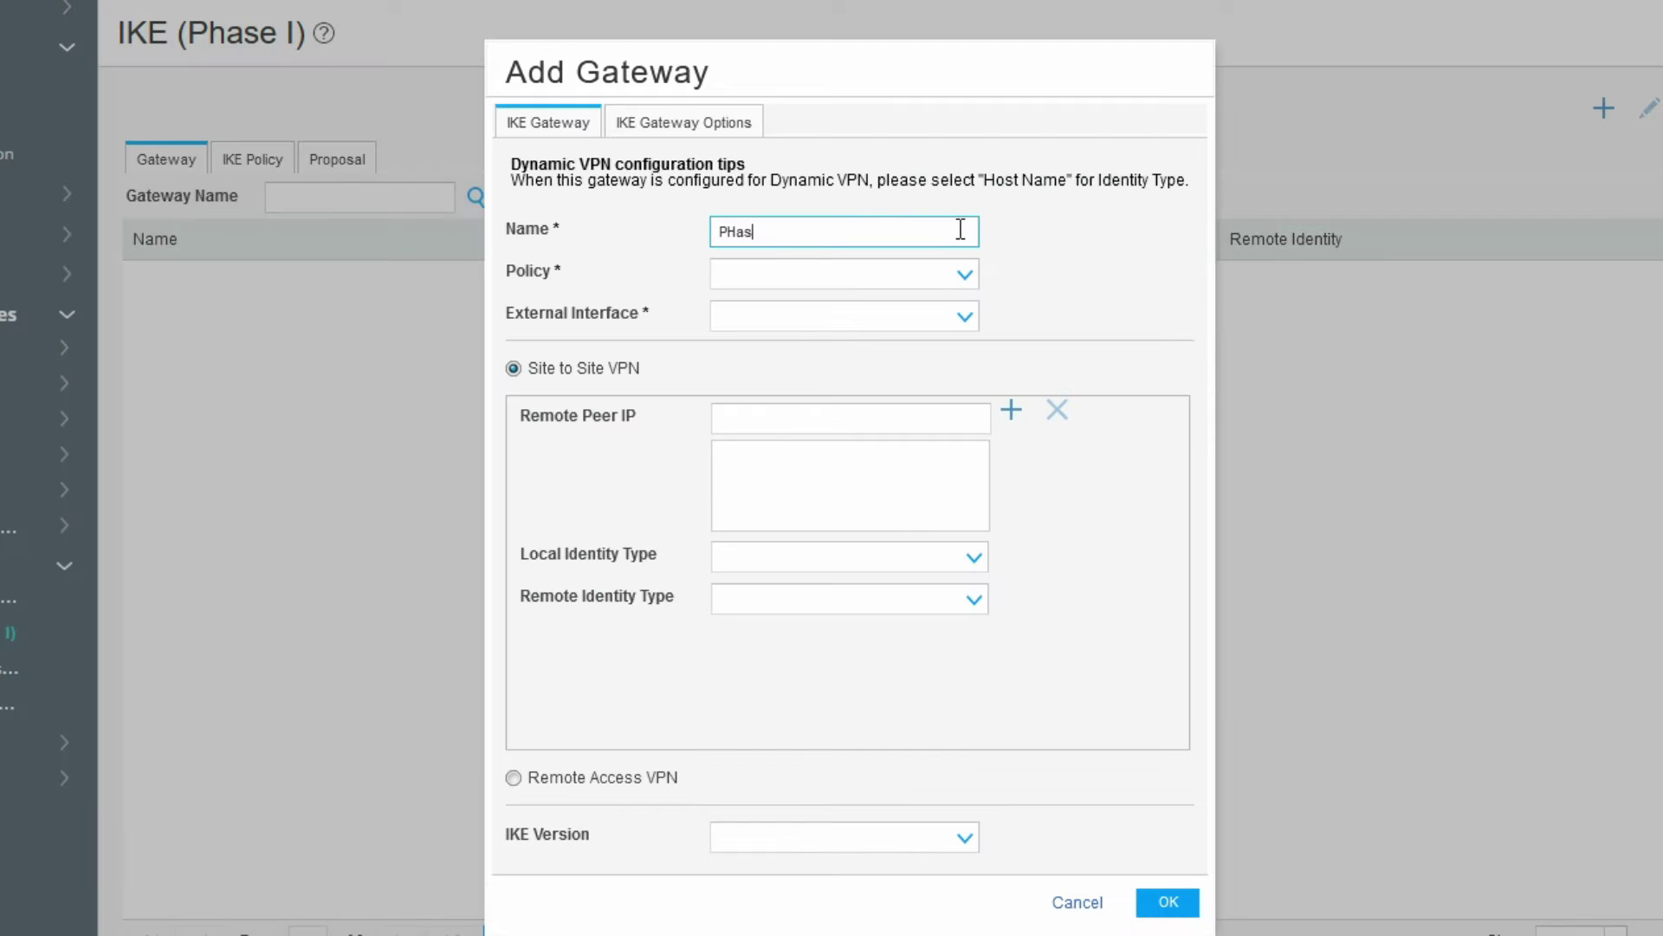
{"action": "type", "text": "e-1_G"}
{"action": "type", "text": "W"}
{"action": "left_click", "coordinate": [875, 233]}
{"action": "left_click_drag", "start_coordinate": [775, 233], "coordinate": [690, 230]}
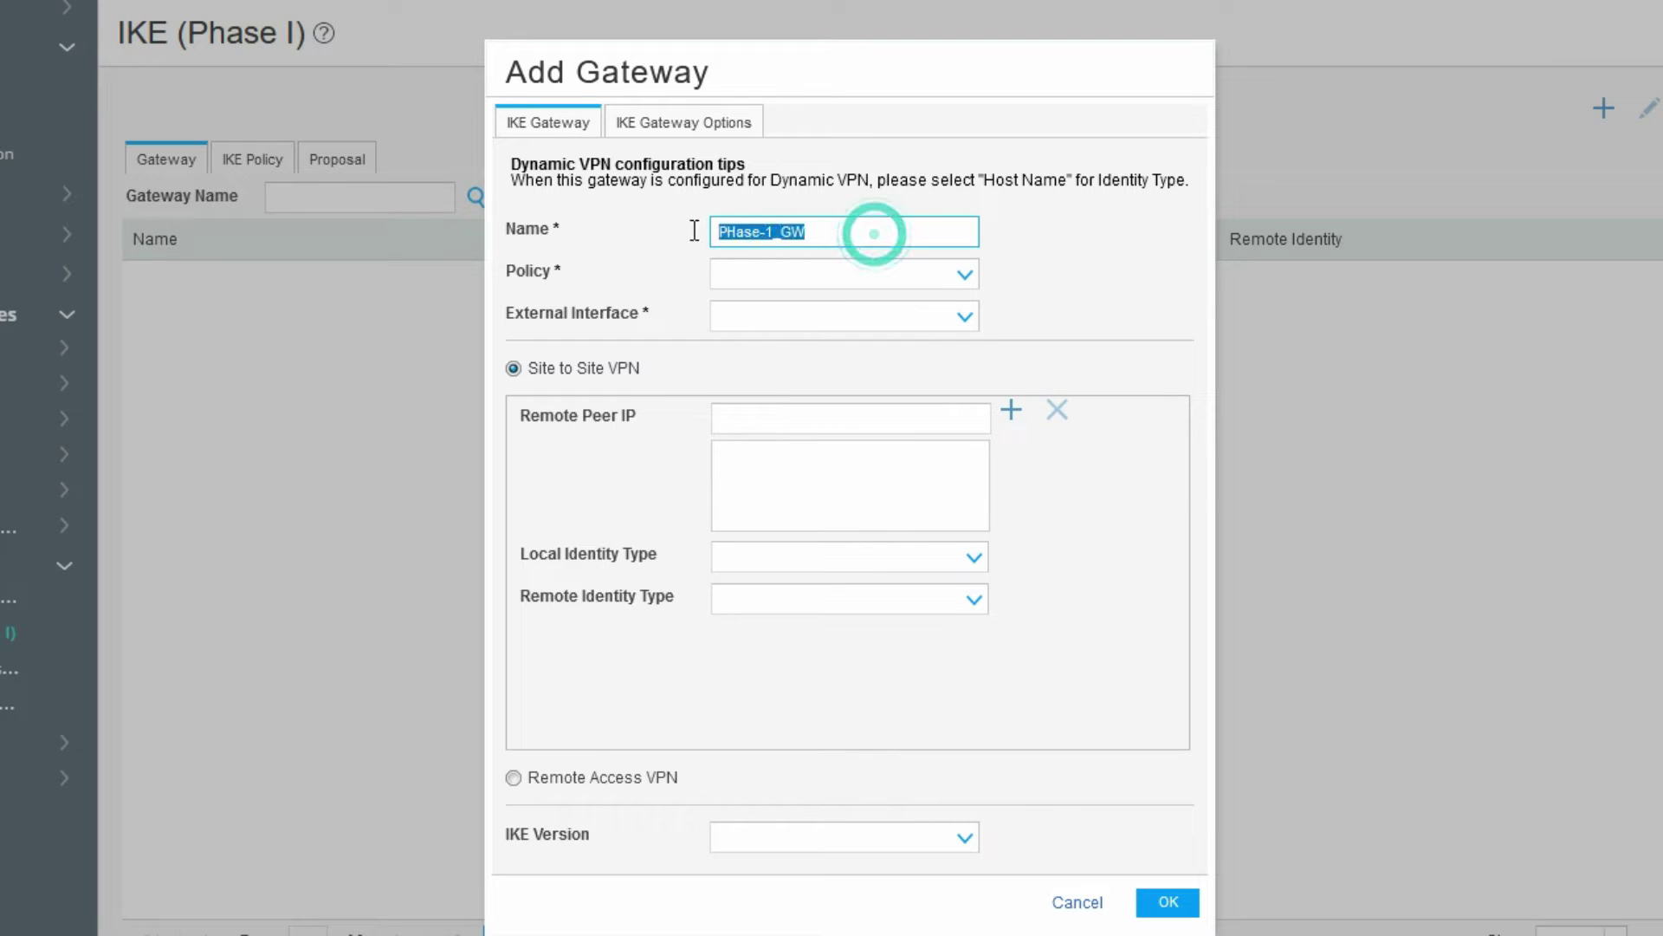
- Assign Phase-1_Policy, interface ge-0/0/1.0 and remote peer 192.168.1.102, then save the gateway
{"action": "left_click", "coordinate": [880, 274]}
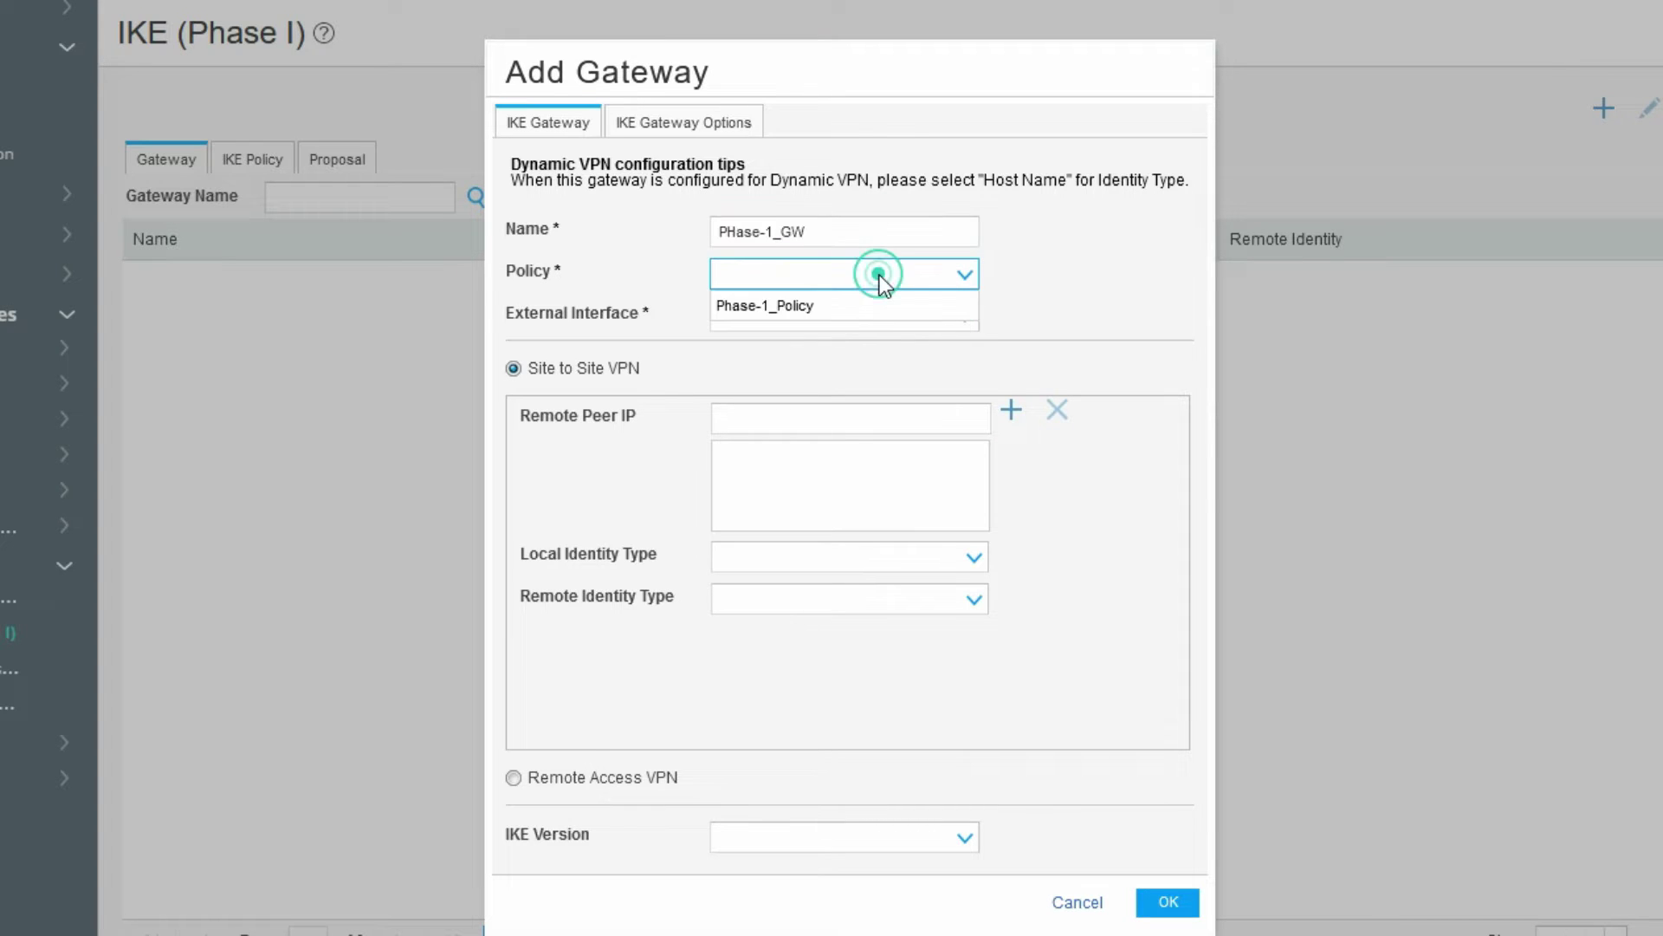
{"action": "left_click", "coordinate": [855, 315]}
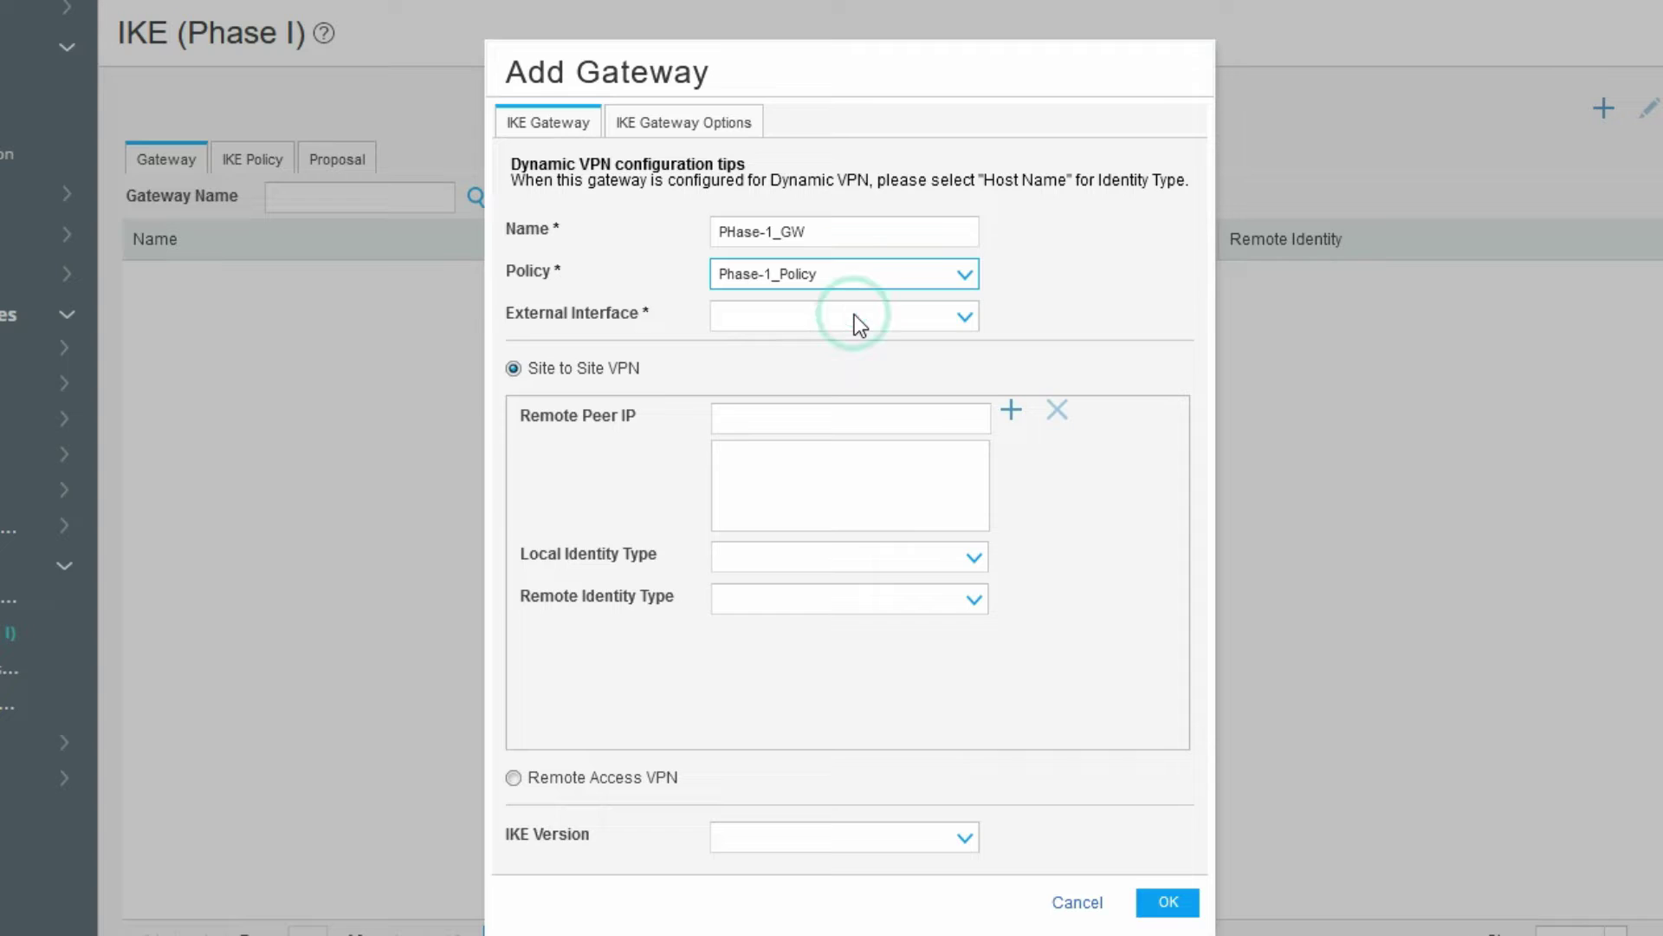
{"action": "left_click", "coordinate": [762, 316]}
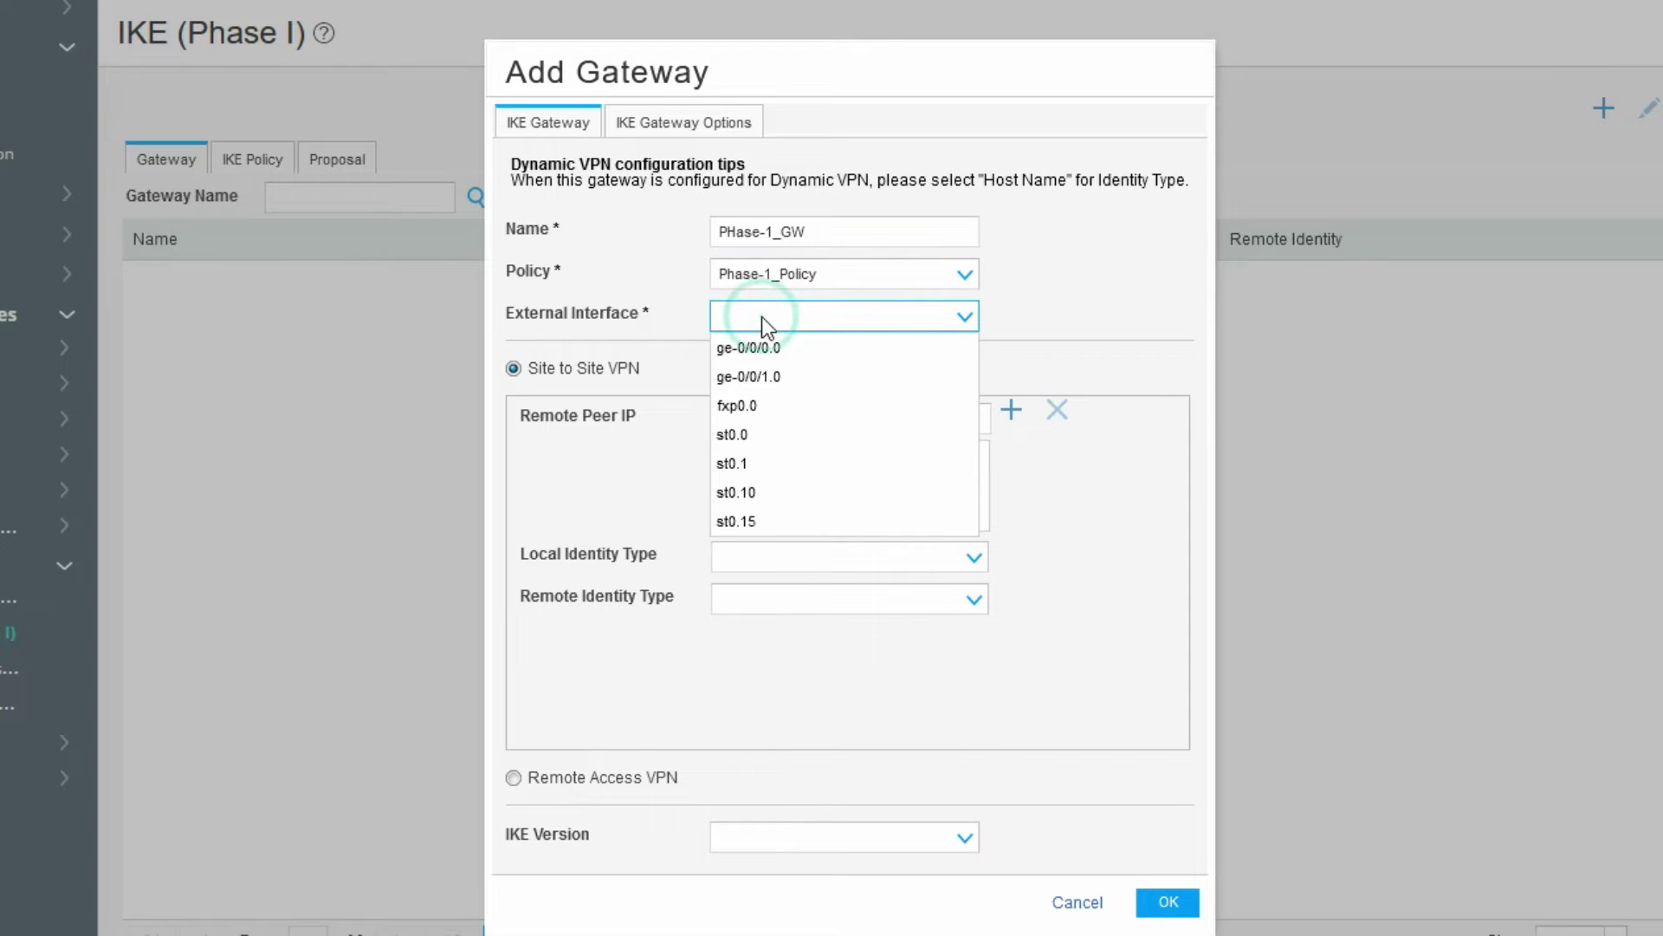
{"action": "left_click", "coordinate": [793, 379]}
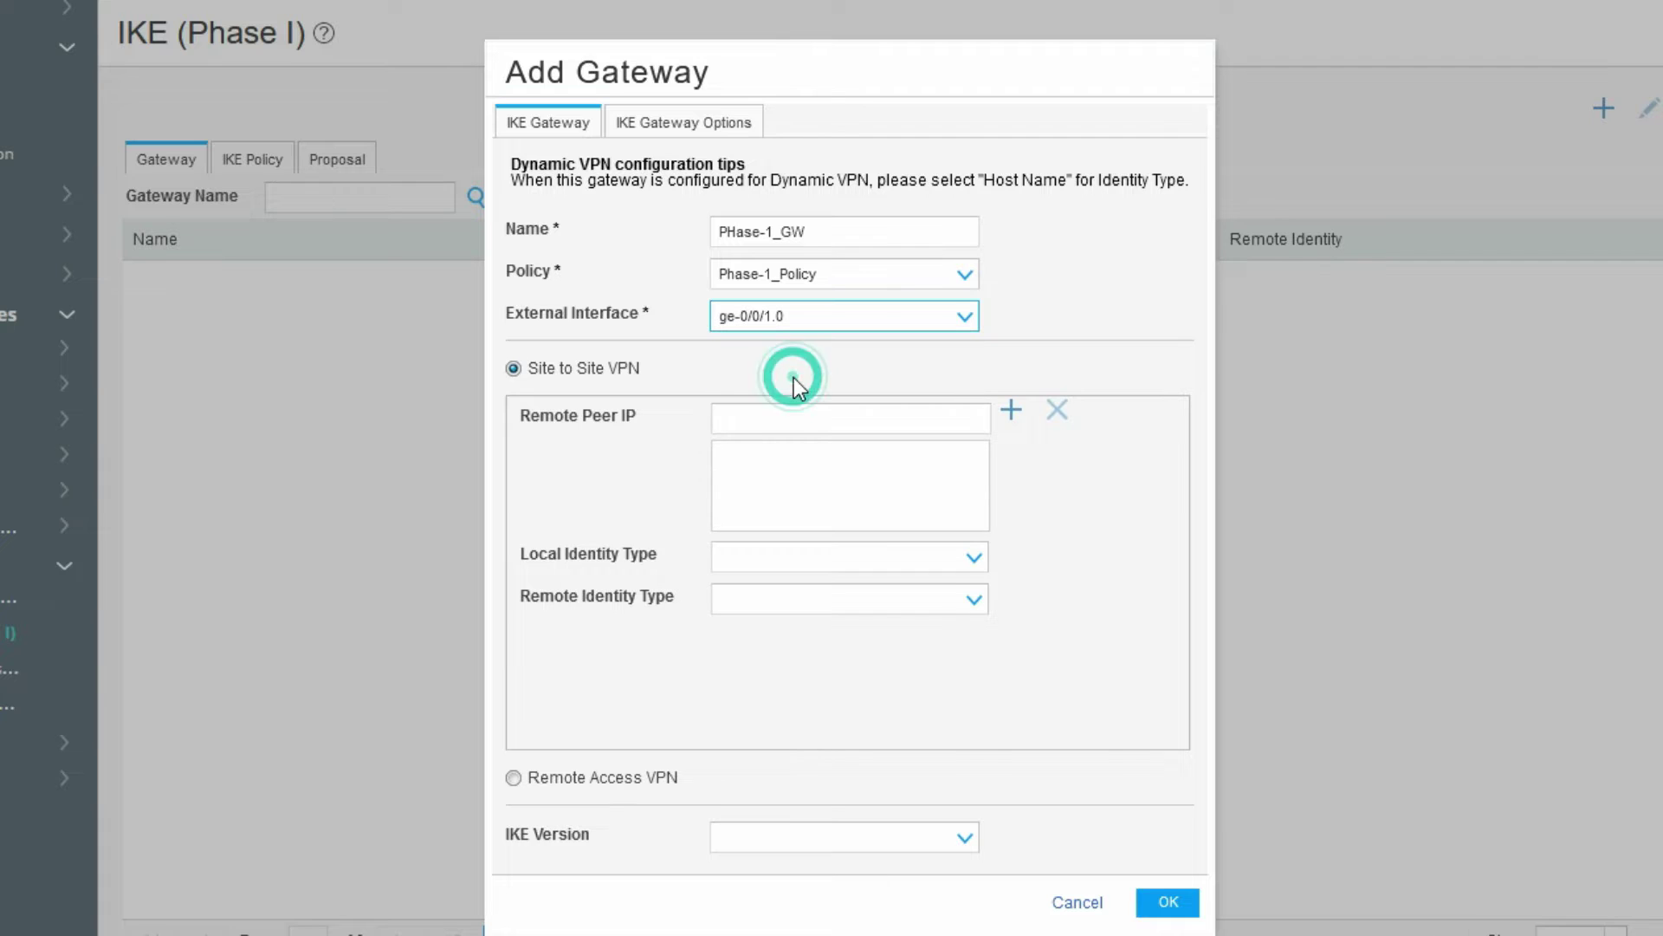
{"action": "left_click", "coordinate": [795, 420]}
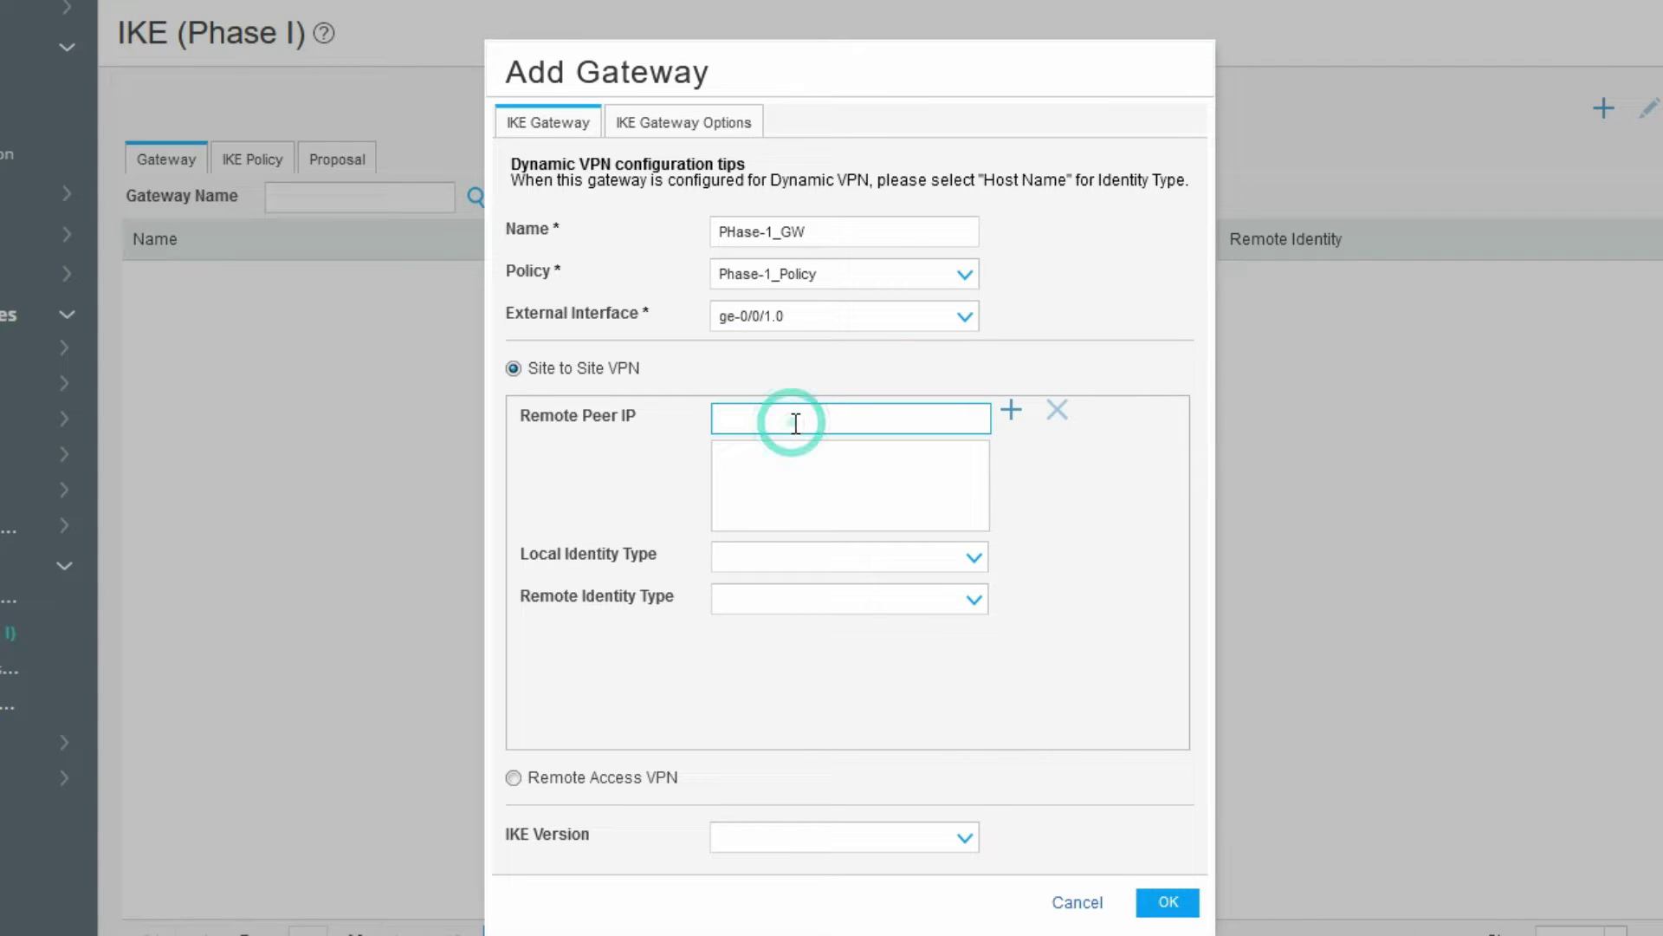
{"action": "type", "text": "1"}
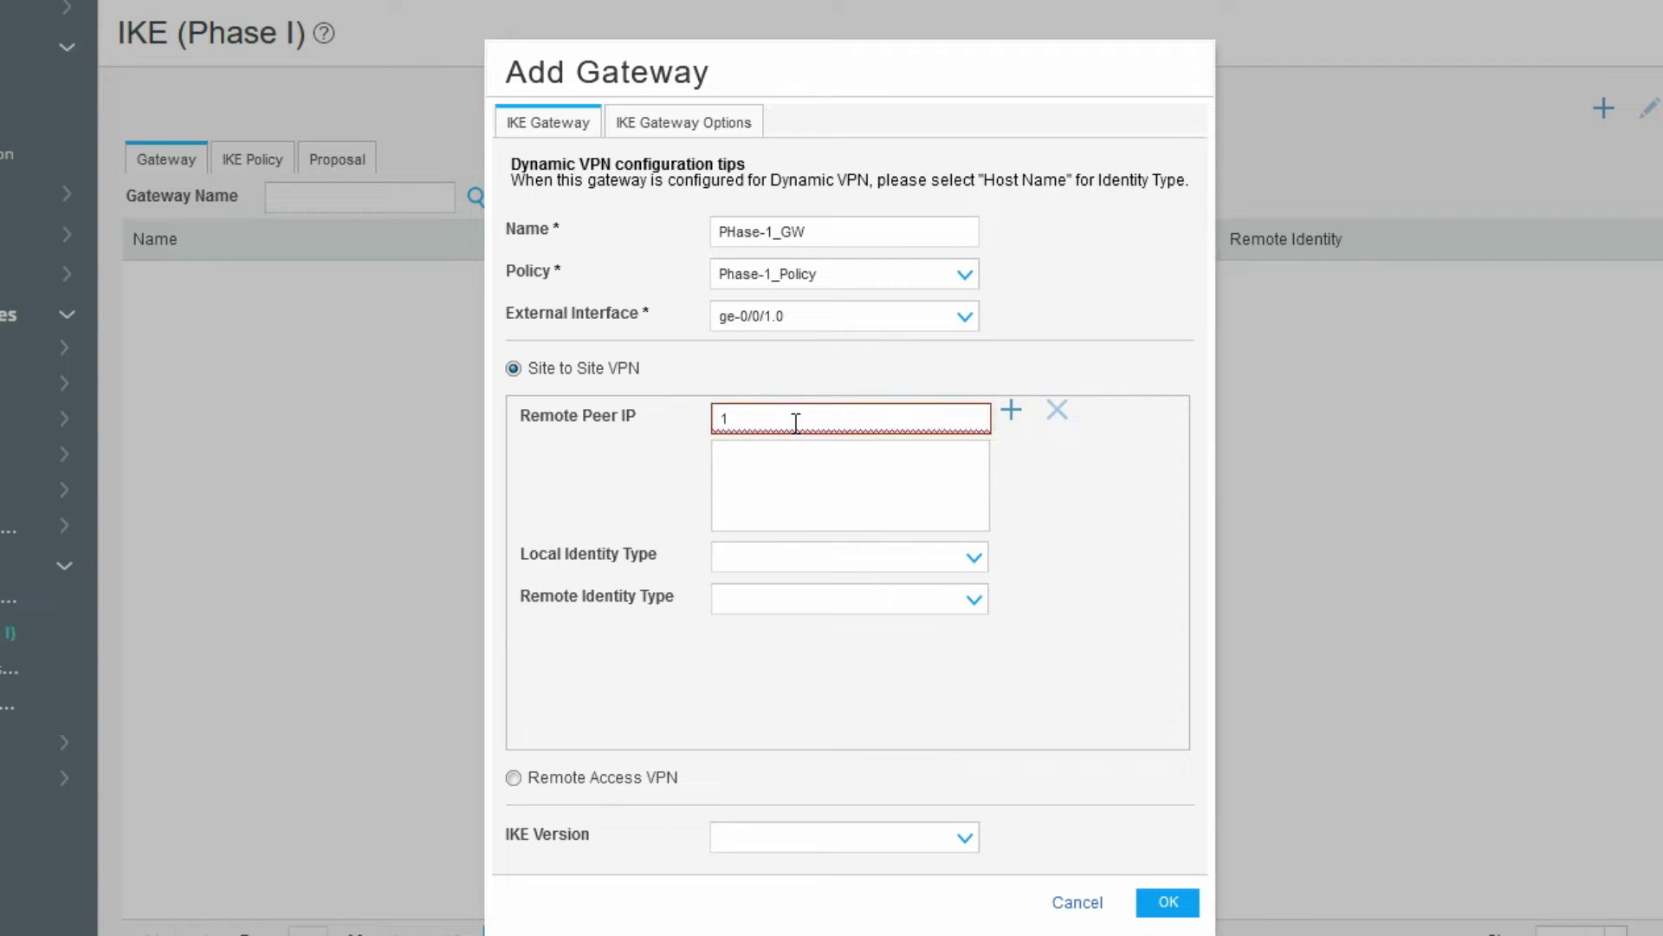
{"action": "type", "text": "92.168.1.102"}
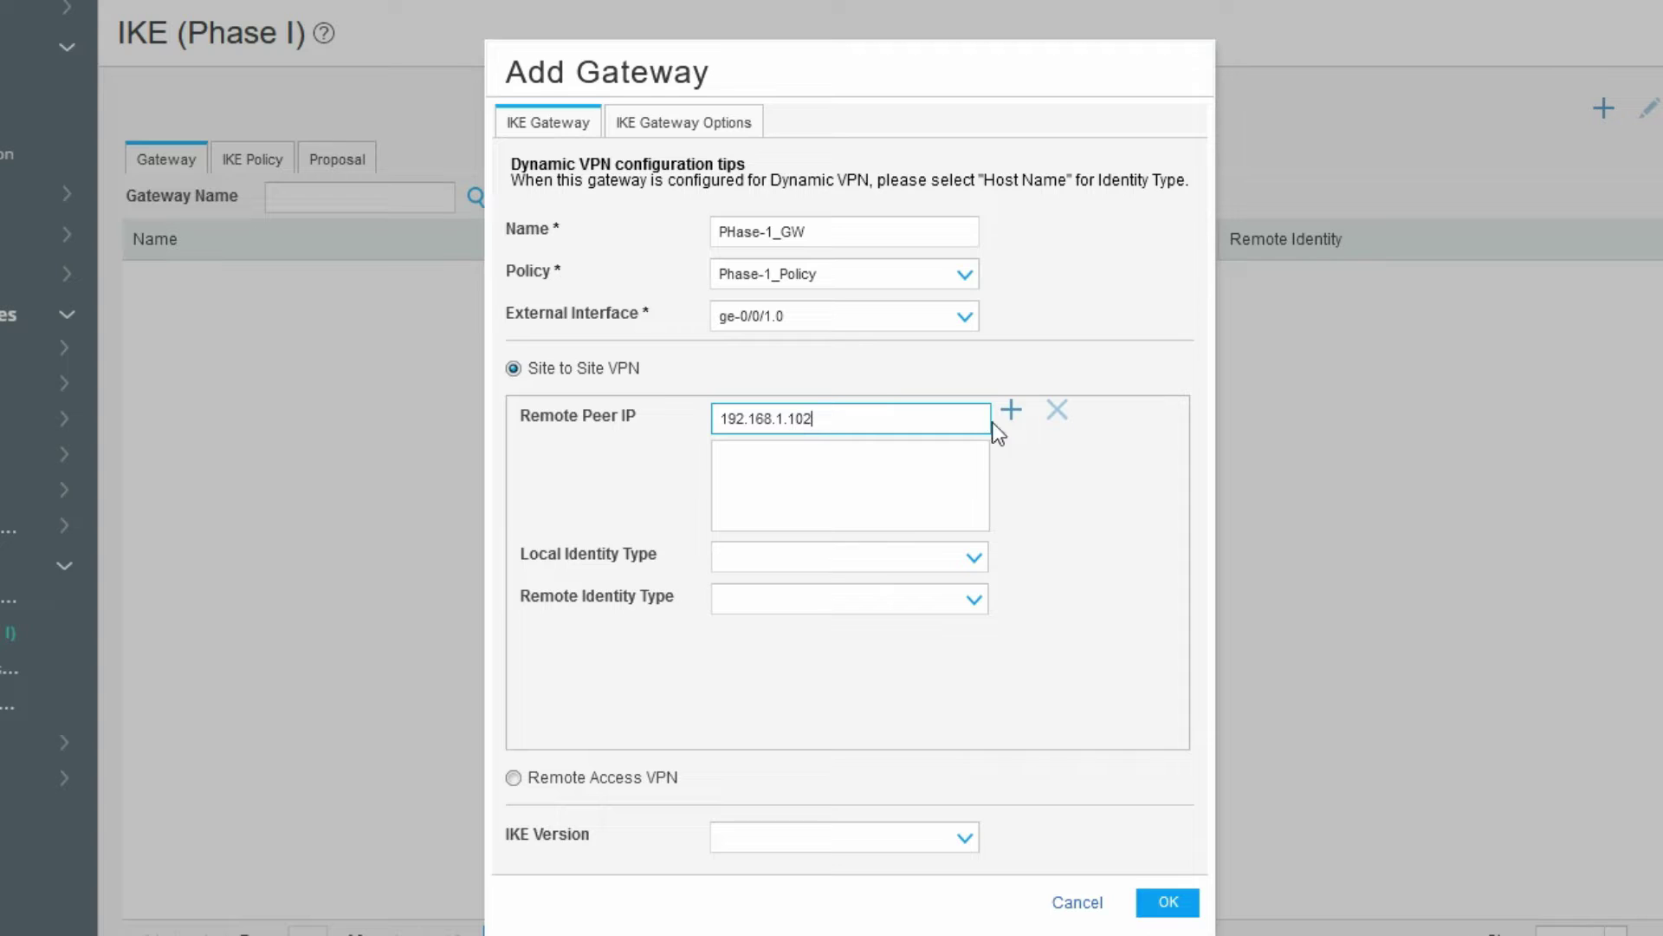
{"action": "left_click", "coordinate": [1009, 412]}
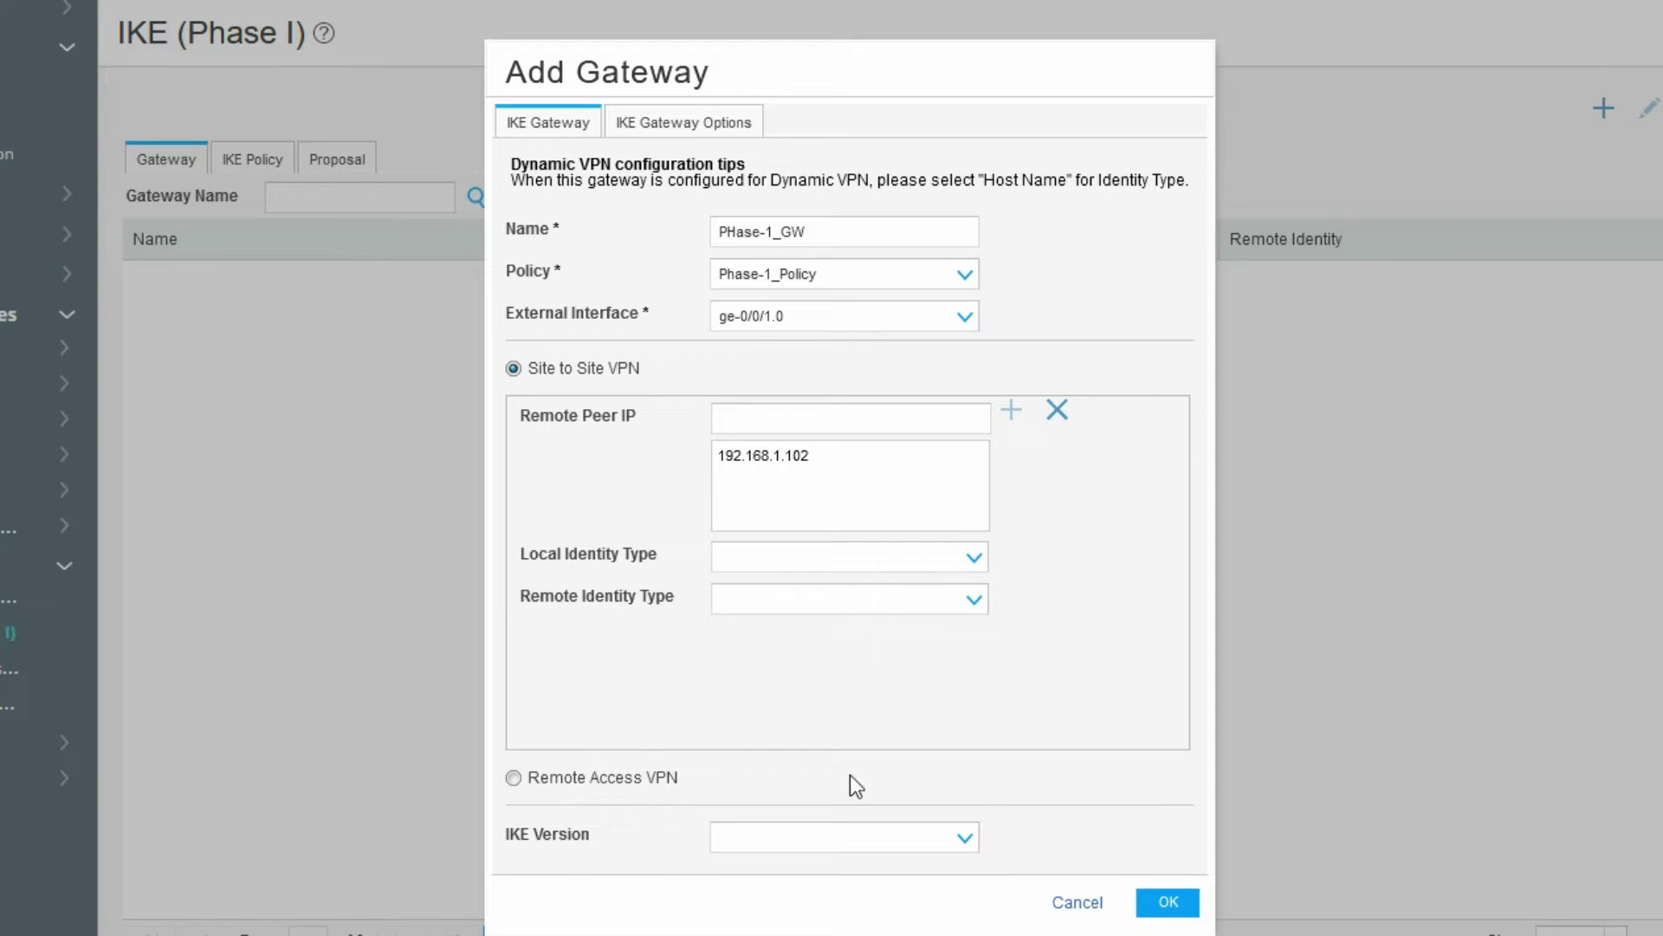
{"action": "left_click", "coordinate": [1166, 904]}
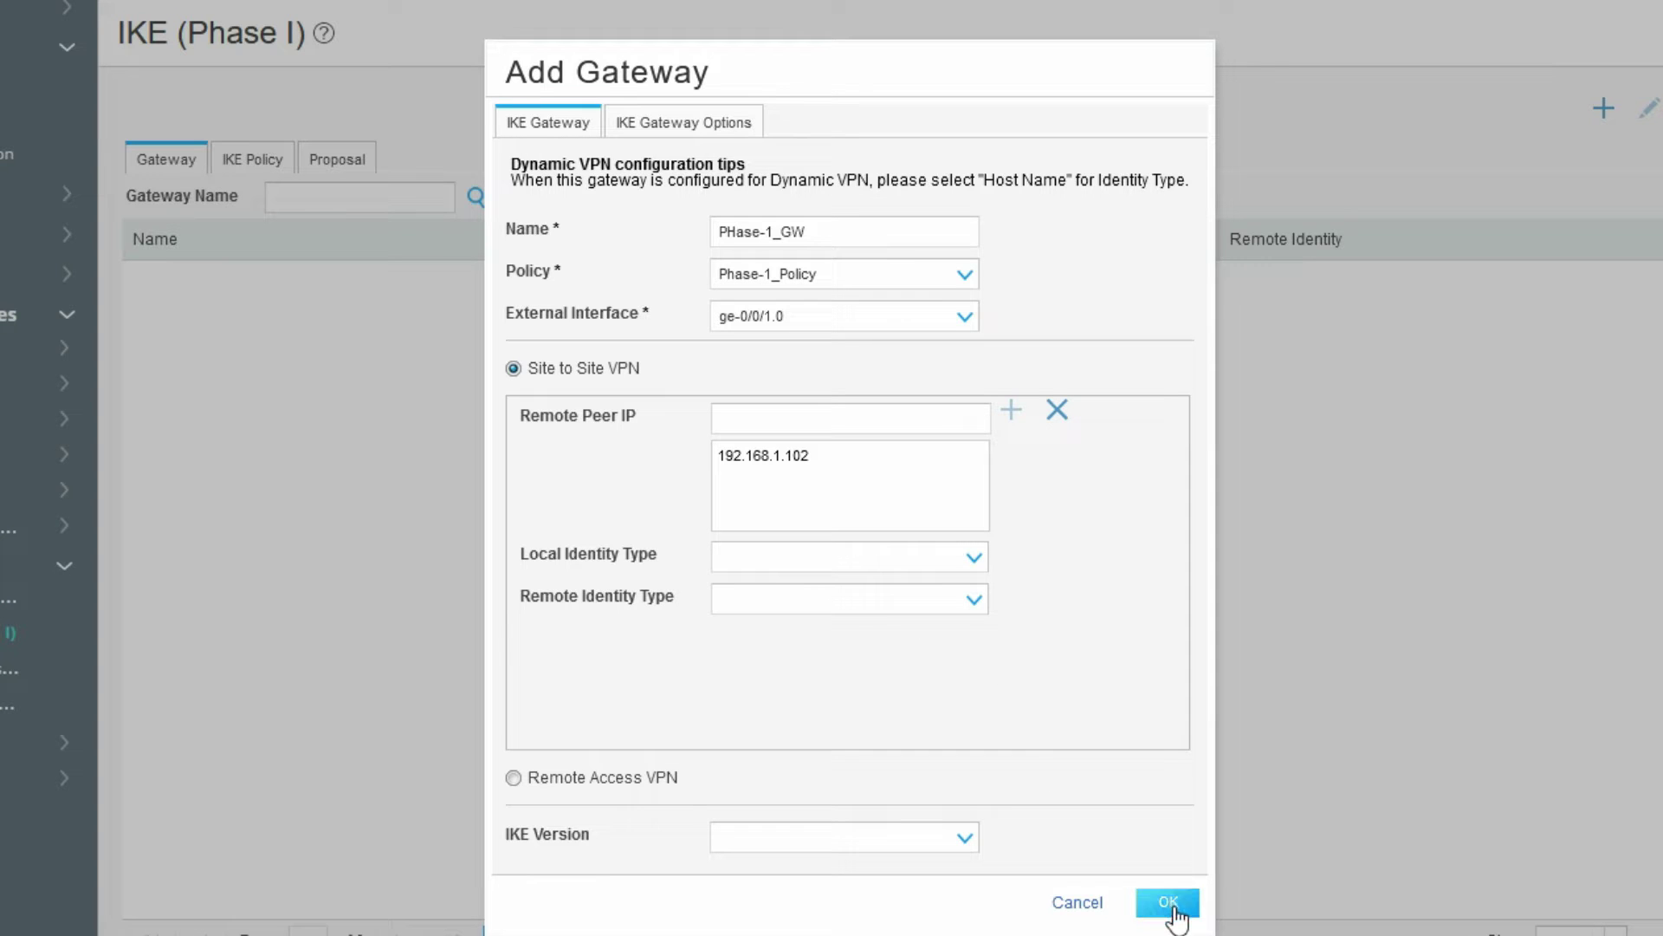
{"action": "left_click", "coordinate": [1175, 908]}
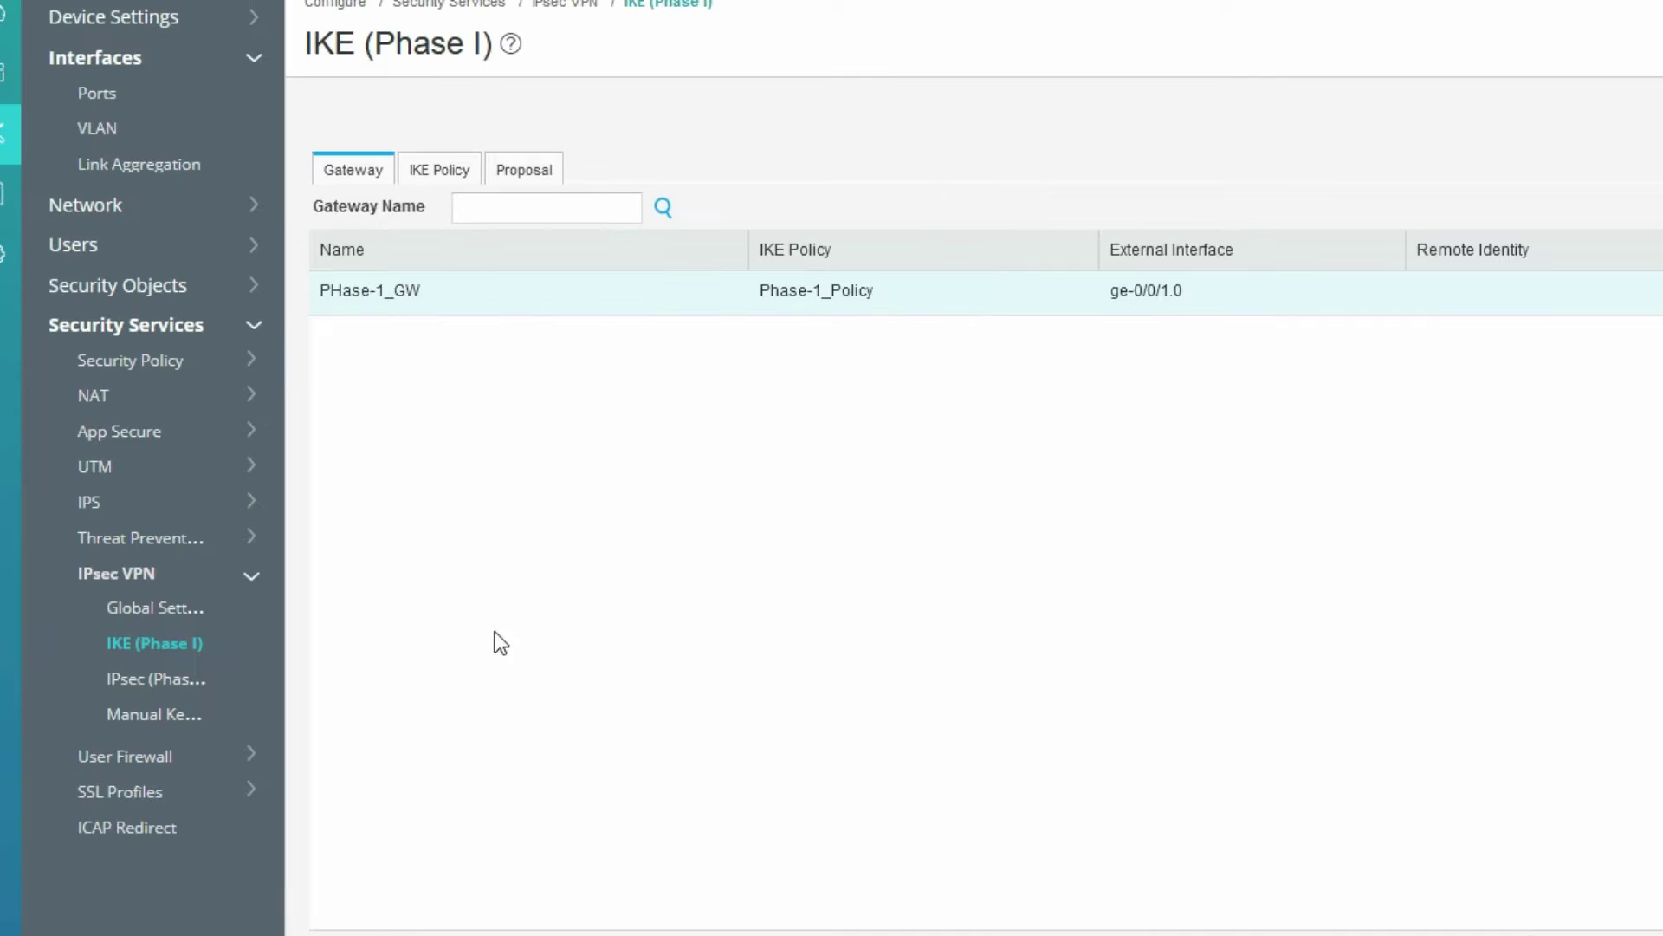
- Go to the IPsec (Phase II) proposals list and begin adding a new proposal
{"action": "left_click", "coordinate": [157, 683]}
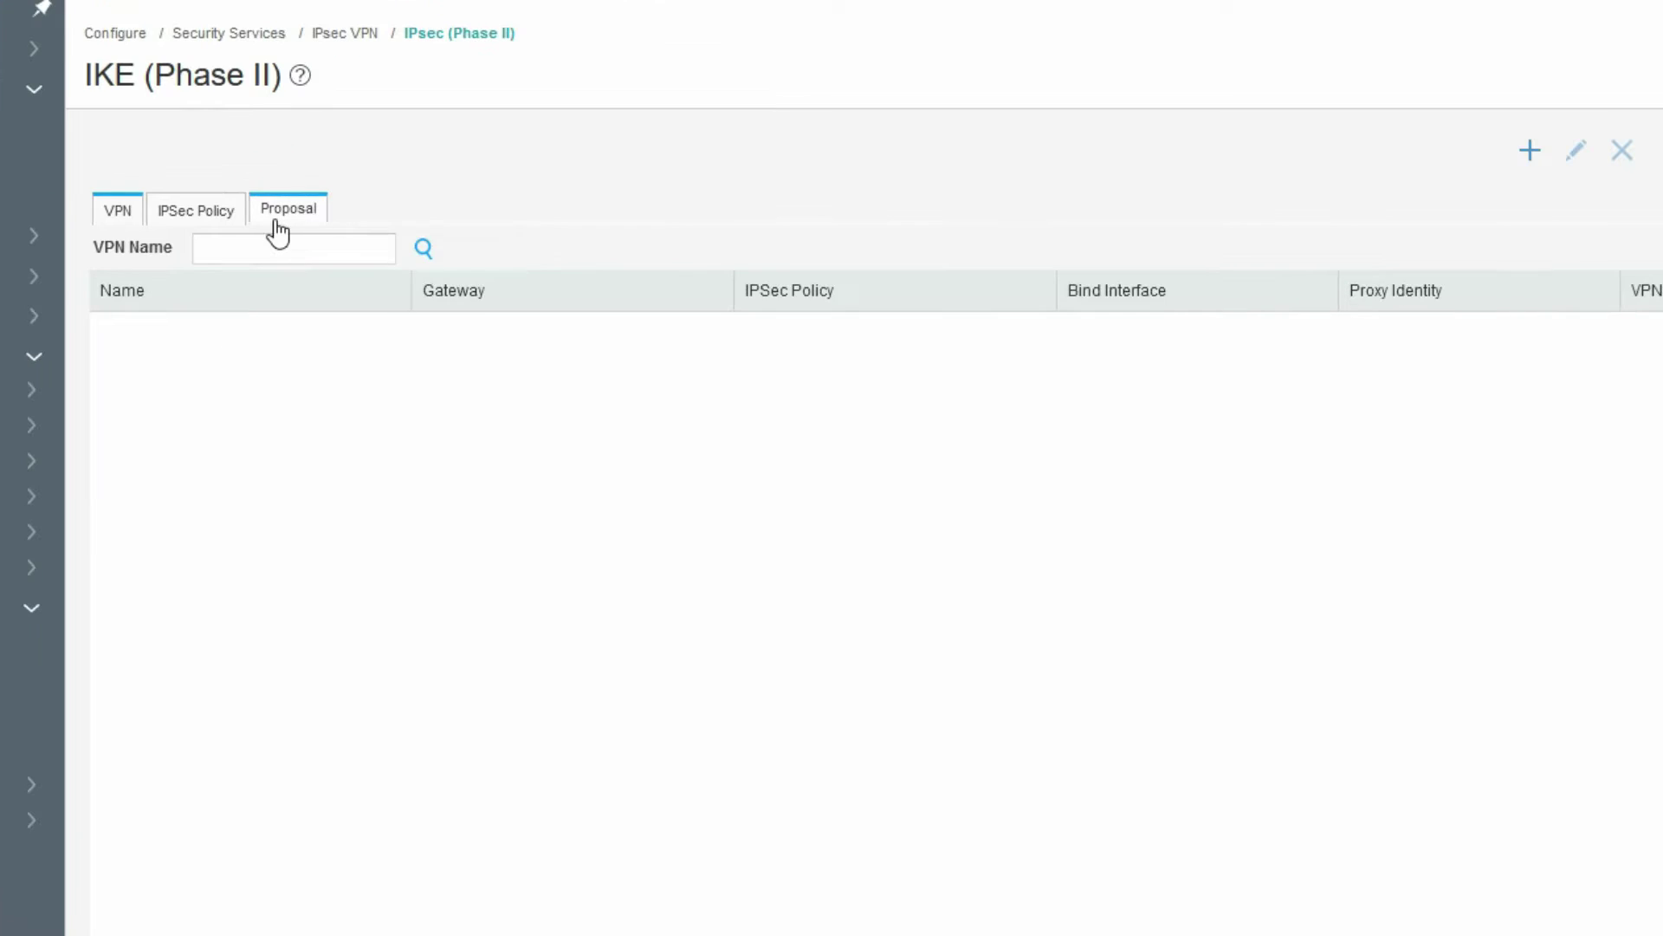
{"action": "left_click", "coordinate": [503, 184]}
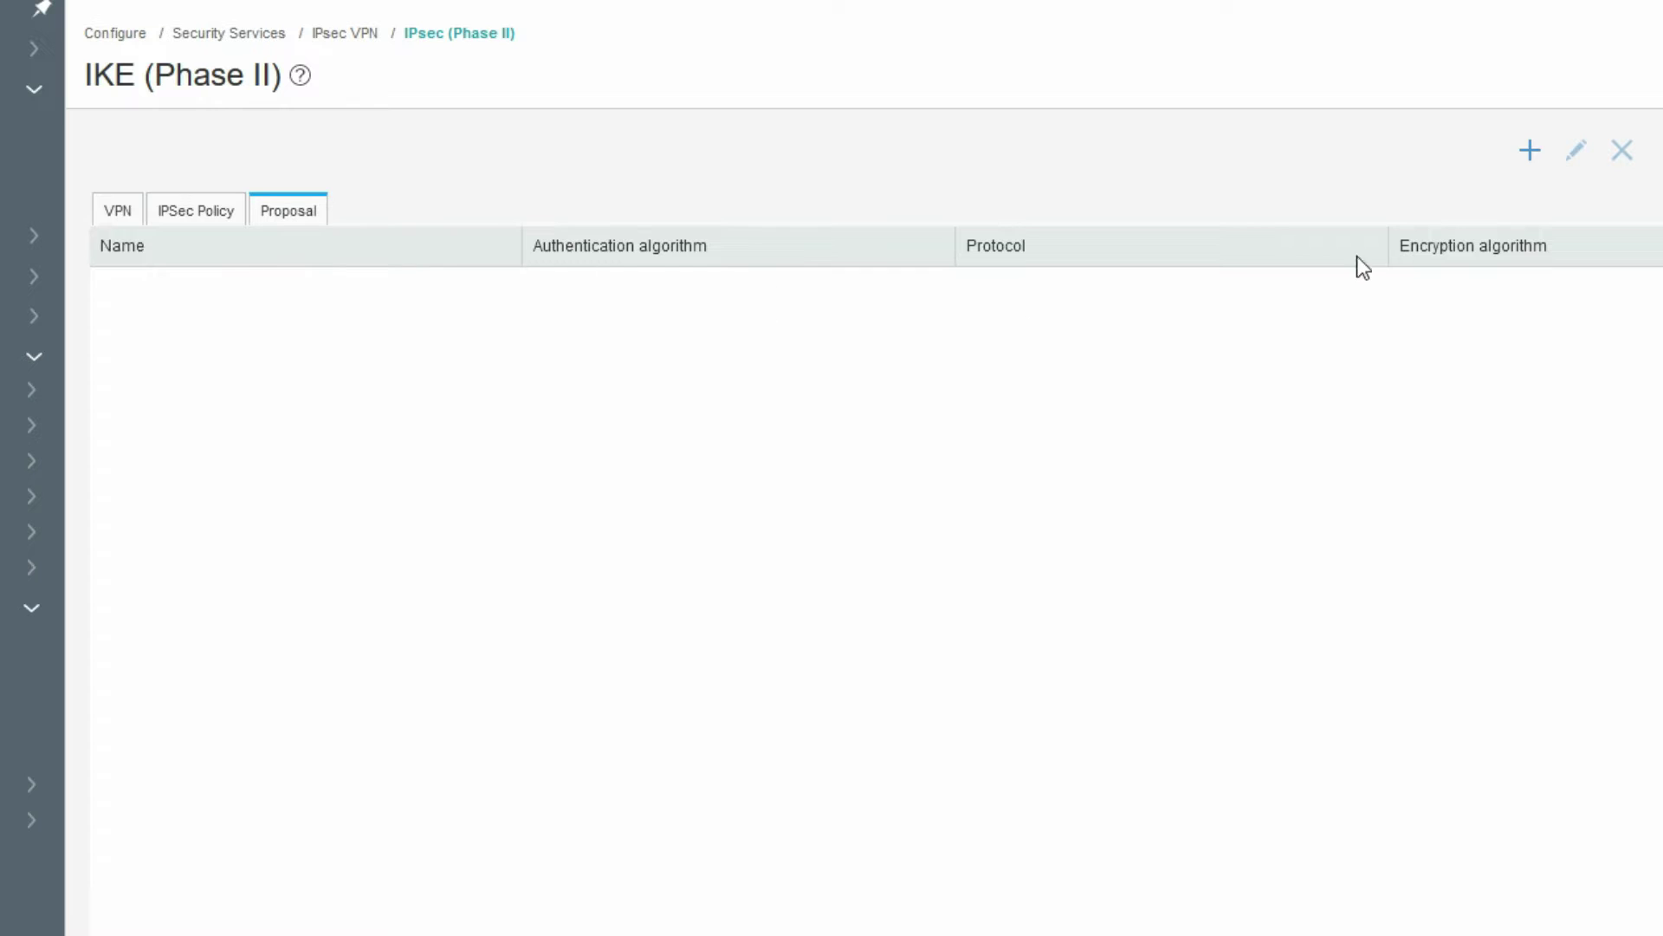
{"action": "left_click", "coordinate": [1530, 151]}
- Create IPsec proposal IPSEC-Phase-2 with hmac-md5-96, des-cbc, esp and a 3600-second lifetime
{"action": "type", "text": "IP"}
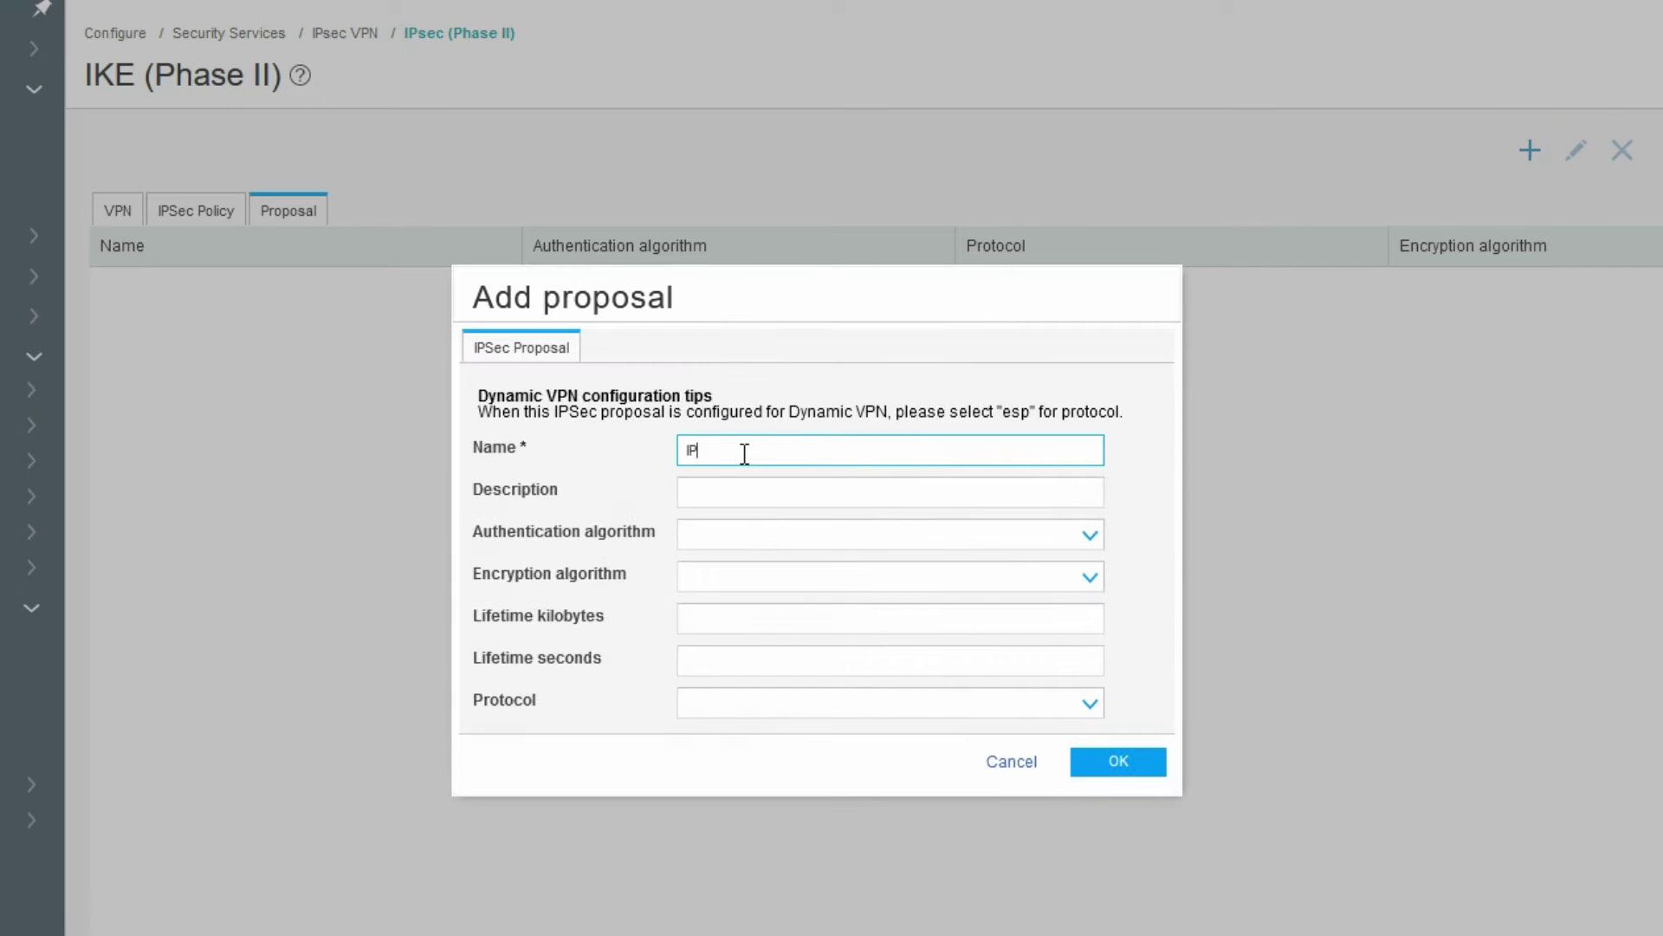
{"action": "type", "text": "SEC-Phase-2"}
{"action": "left_click", "coordinate": [797, 532]}
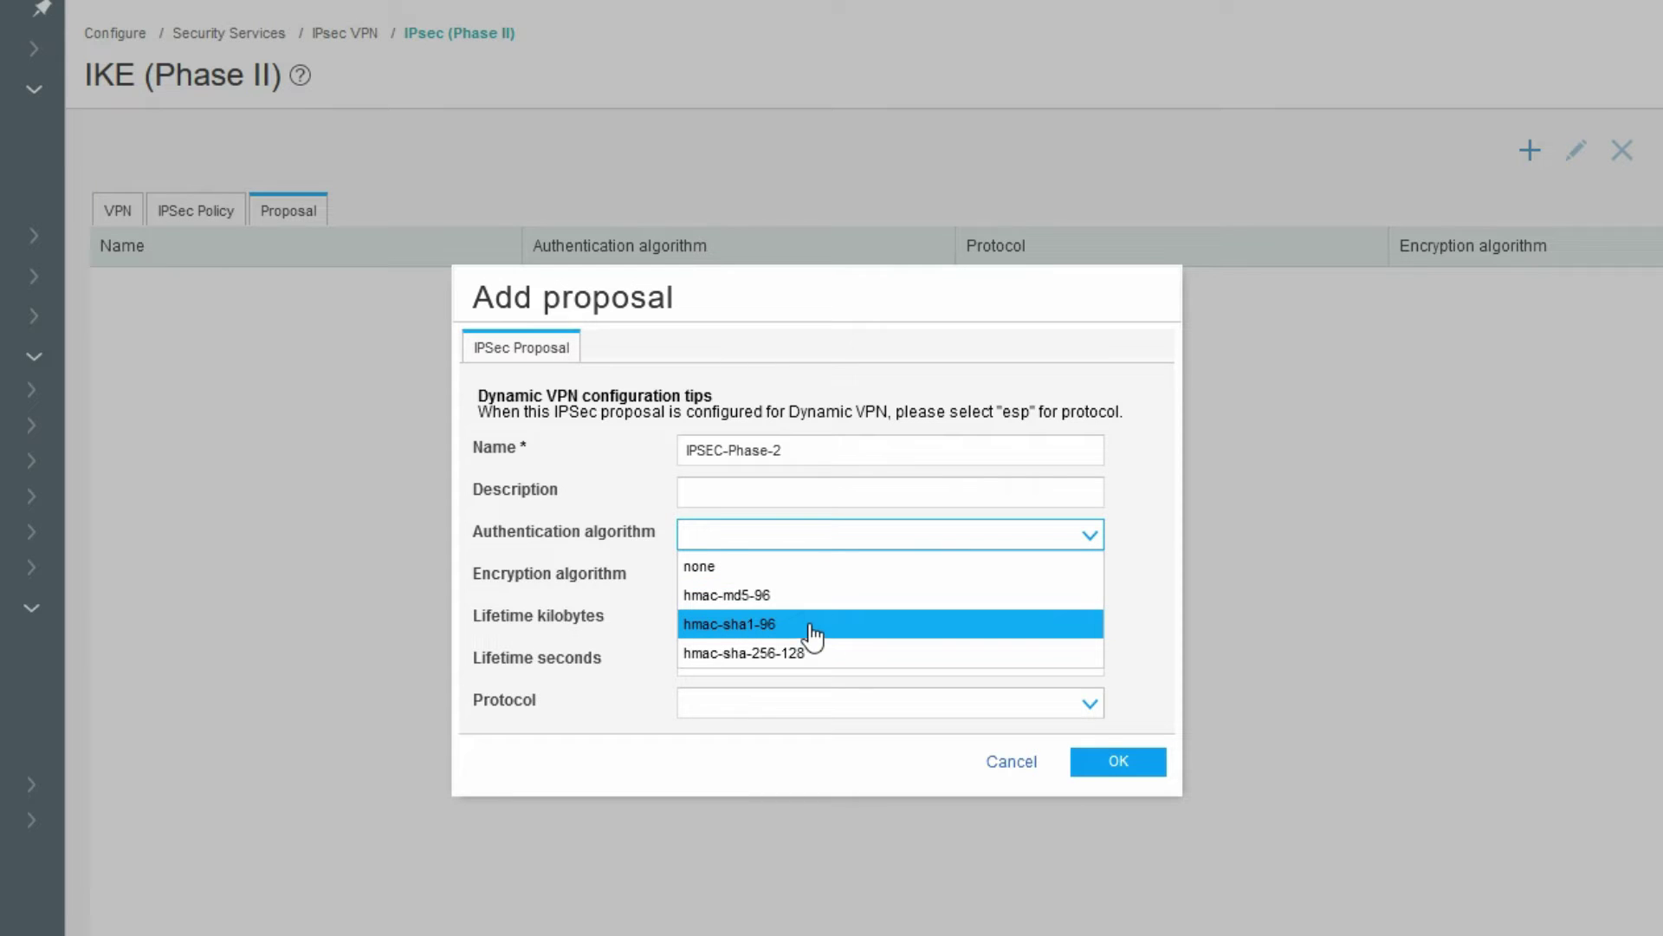
{"action": "left_click", "coordinate": [807, 595]}
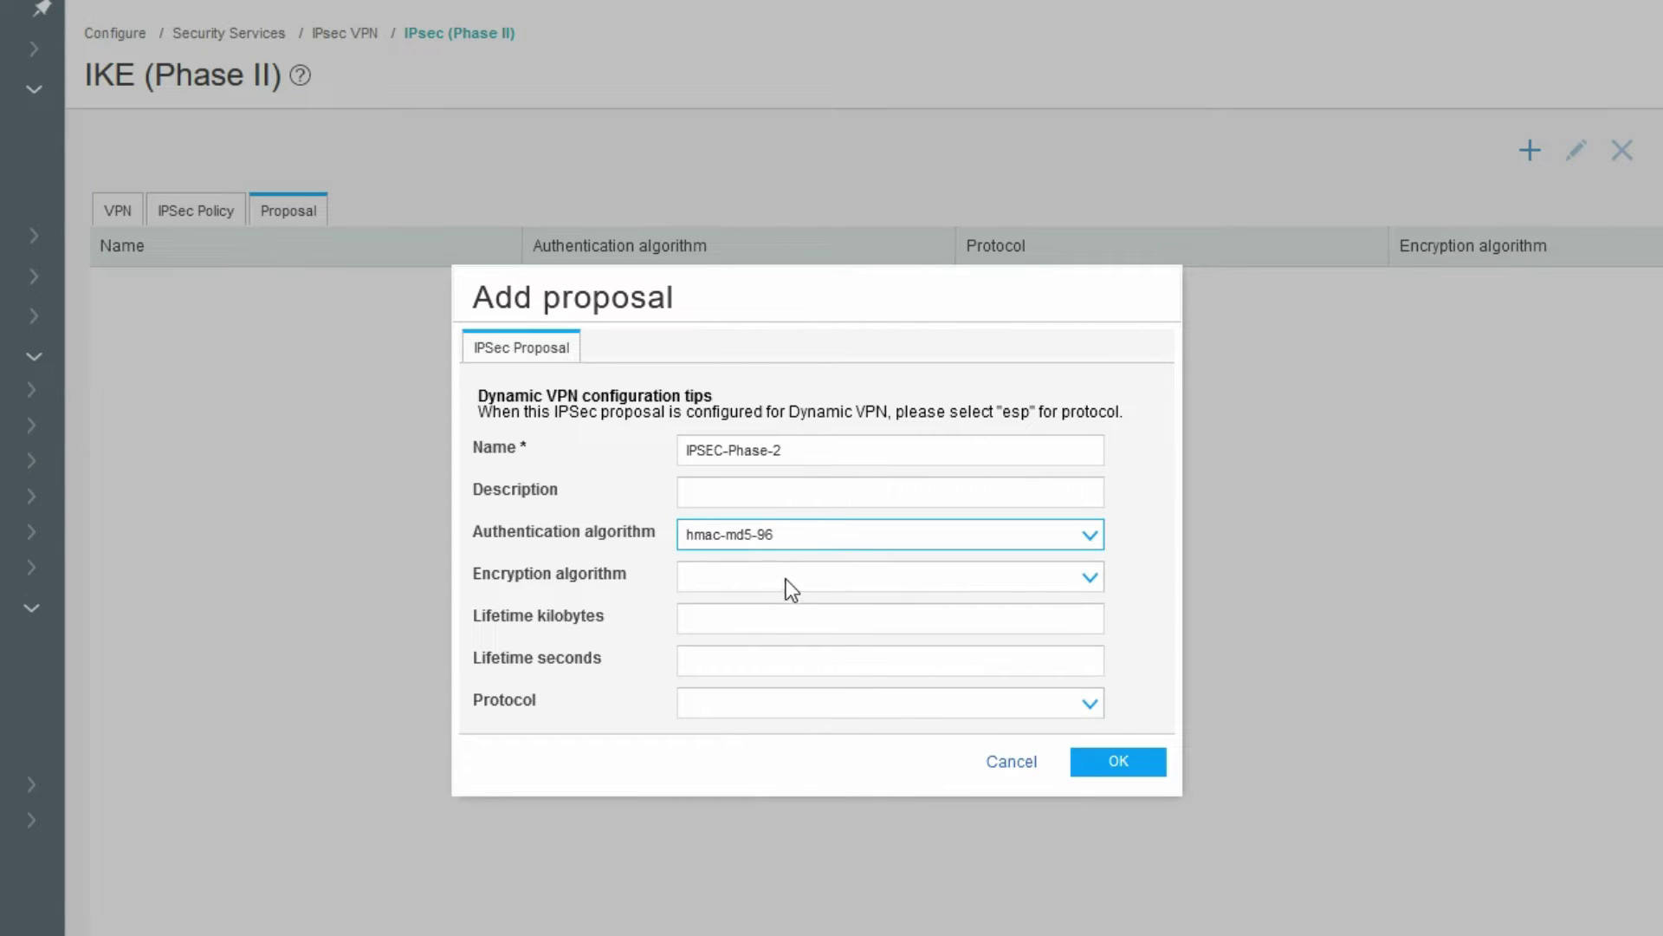
{"action": "left_click", "coordinate": [783, 573]}
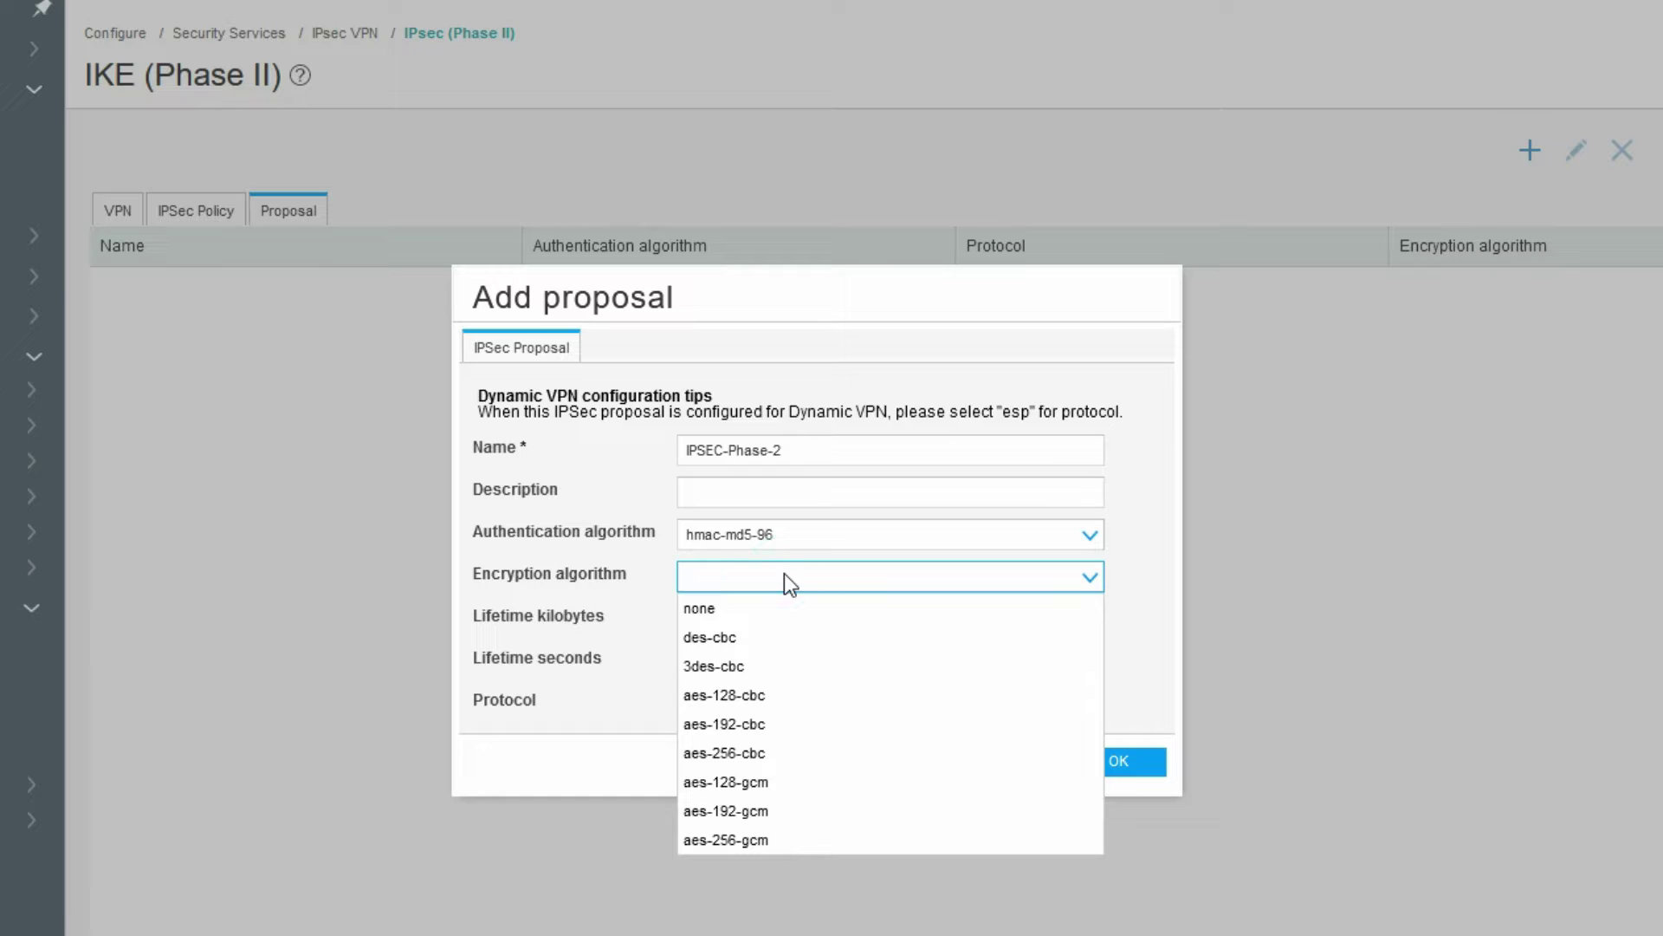
{"action": "left_click", "coordinate": [791, 638]}
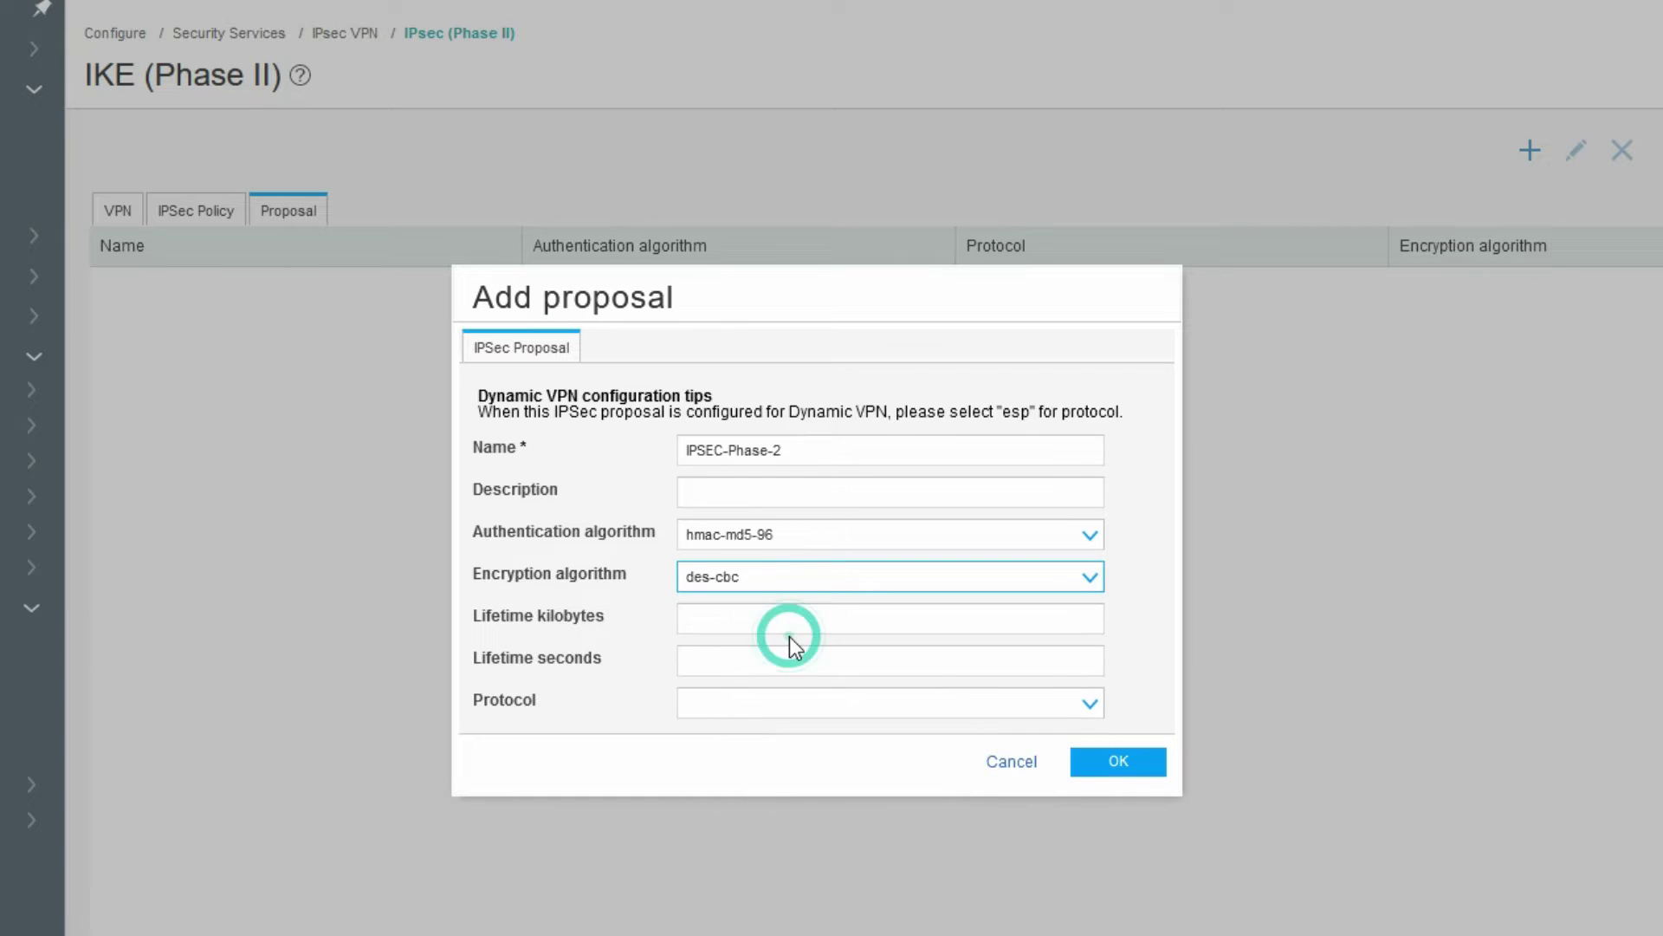
{"action": "left_click", "coordinate": [772, 661]}
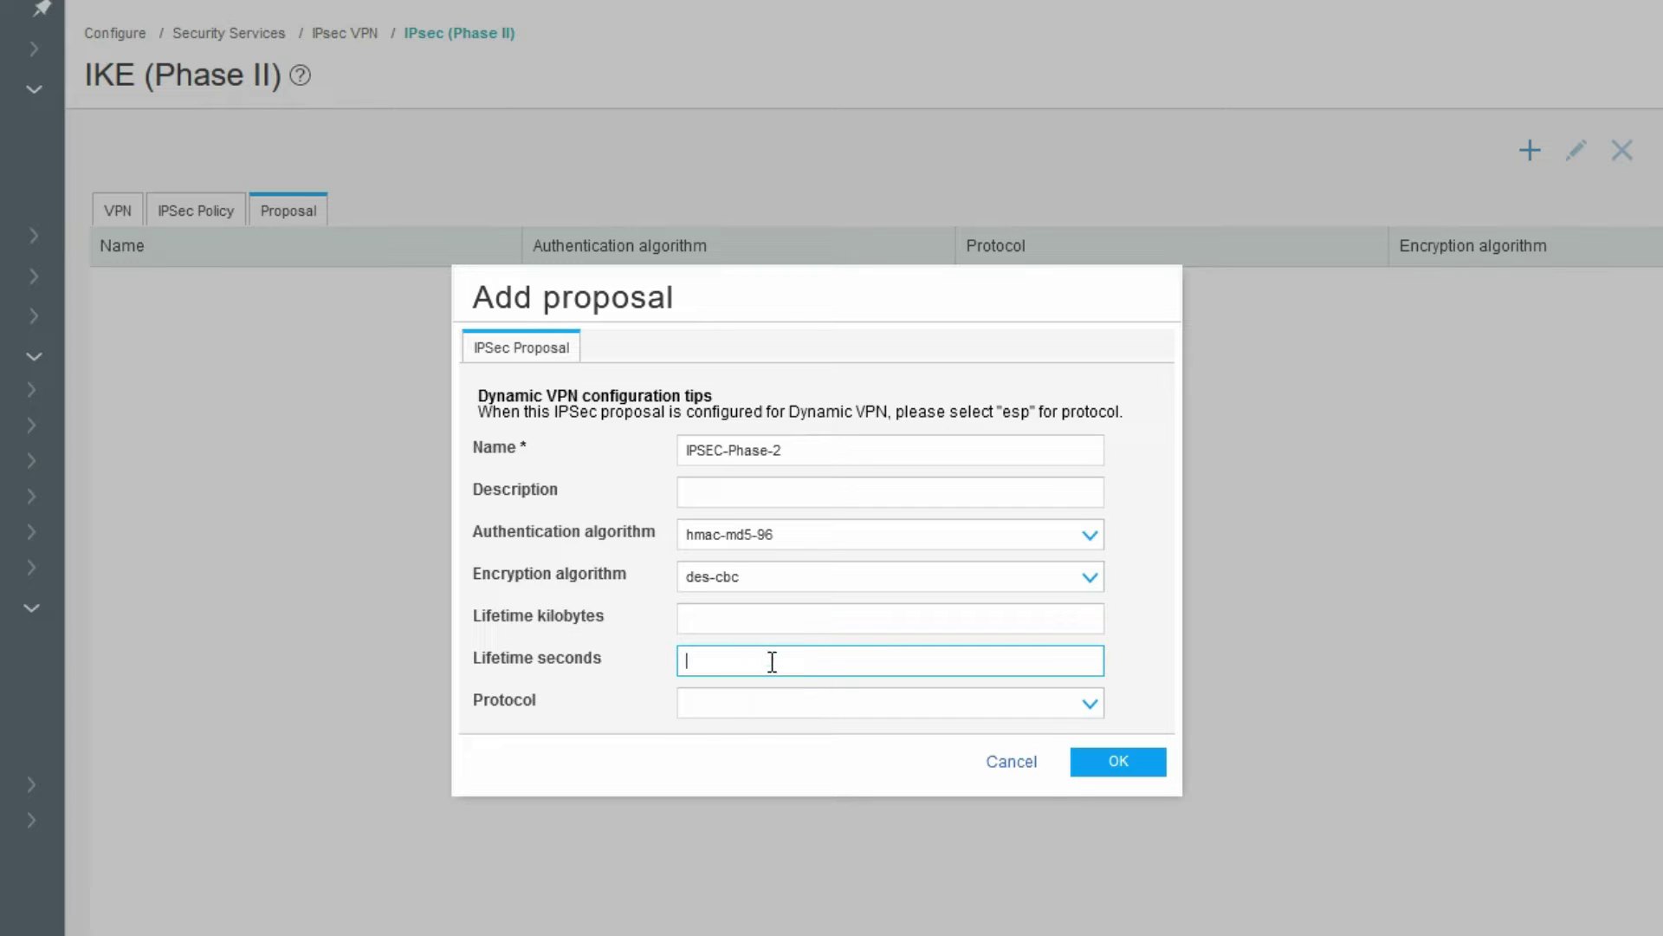
{"action": "type", "text": "3600"}
{"action": "left_click", "coordinate": [803, 703]}
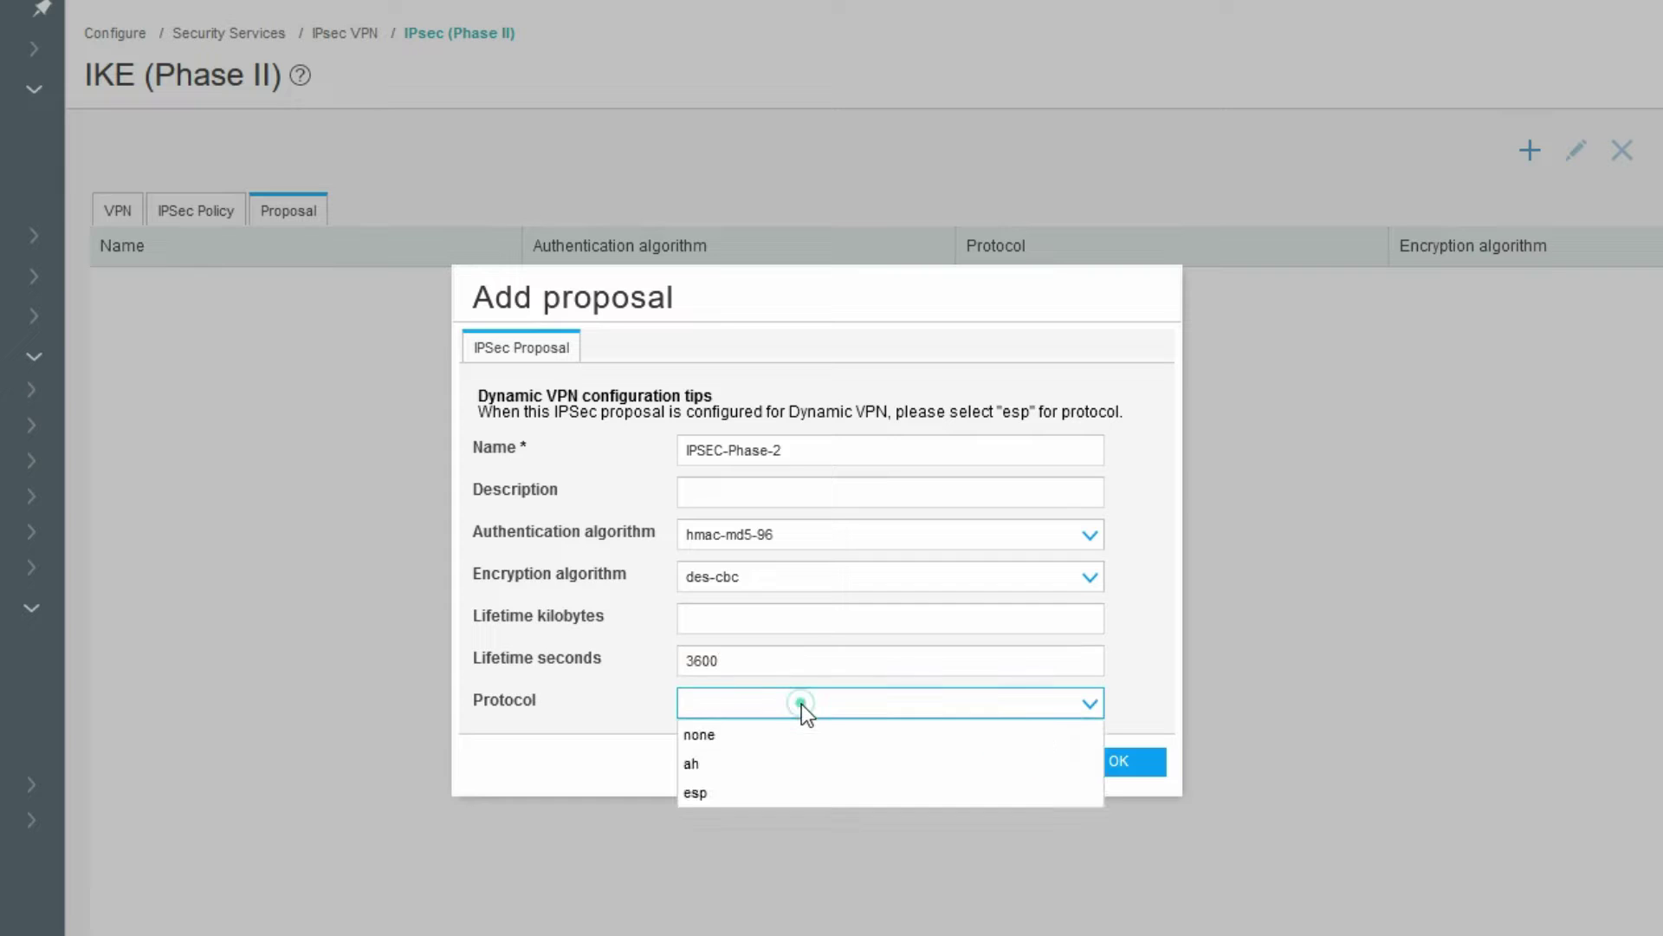
{"action": "left_click", "coordinate": [799, 792]}
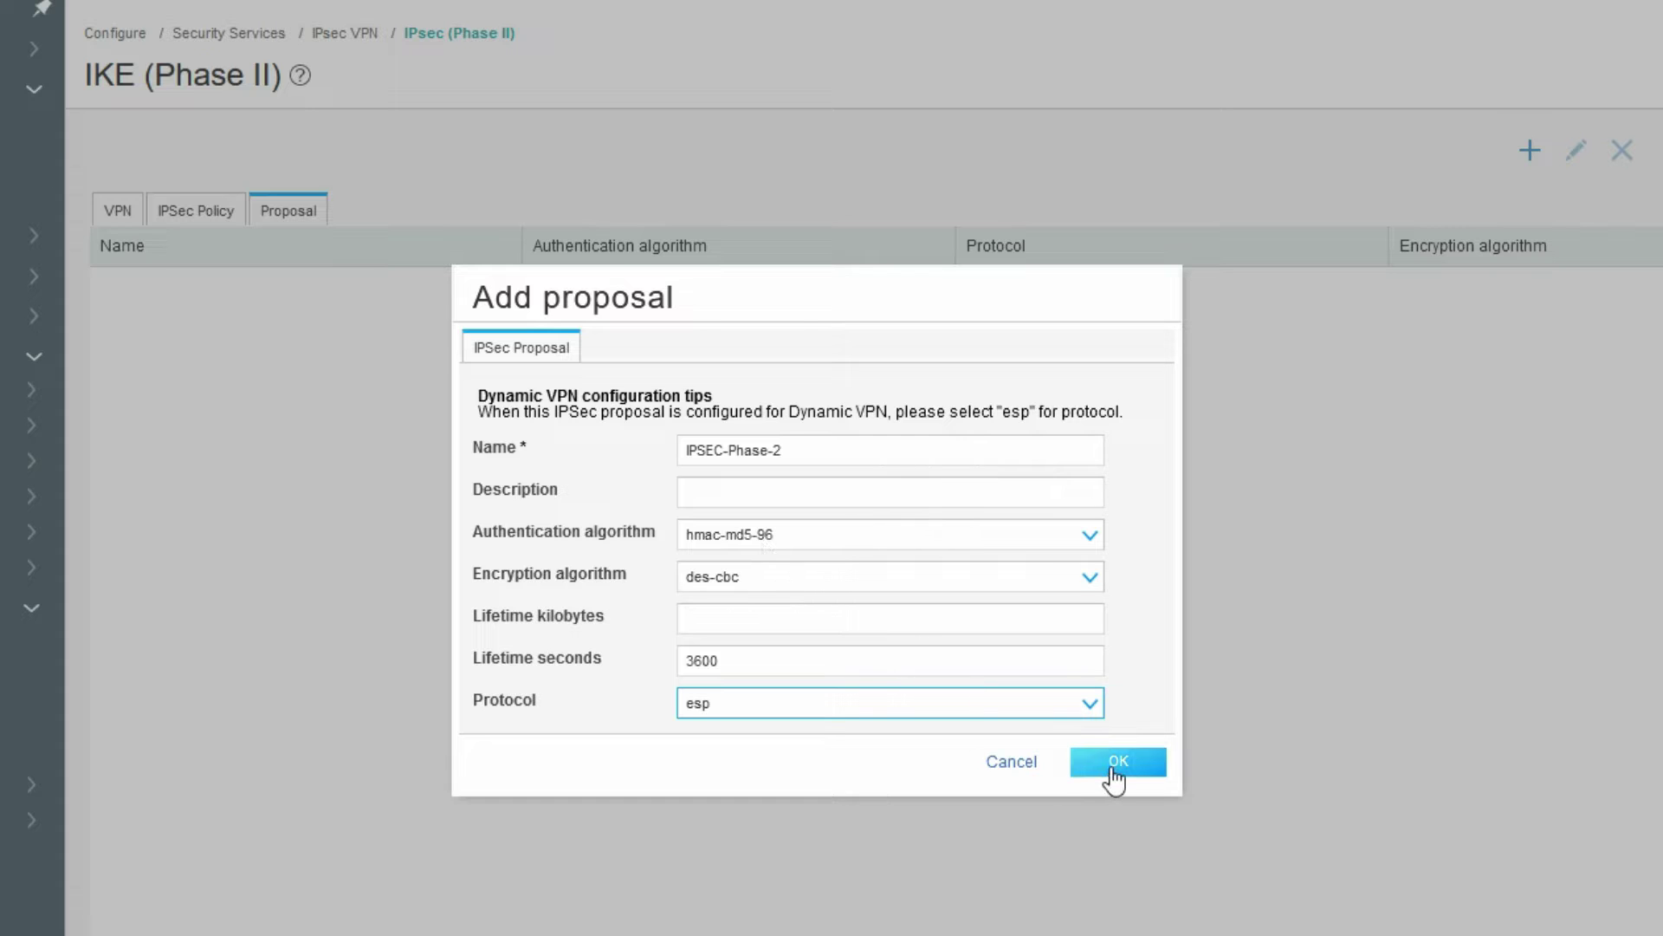
{"action": "left_click", "coordinate": [1113, 768]}
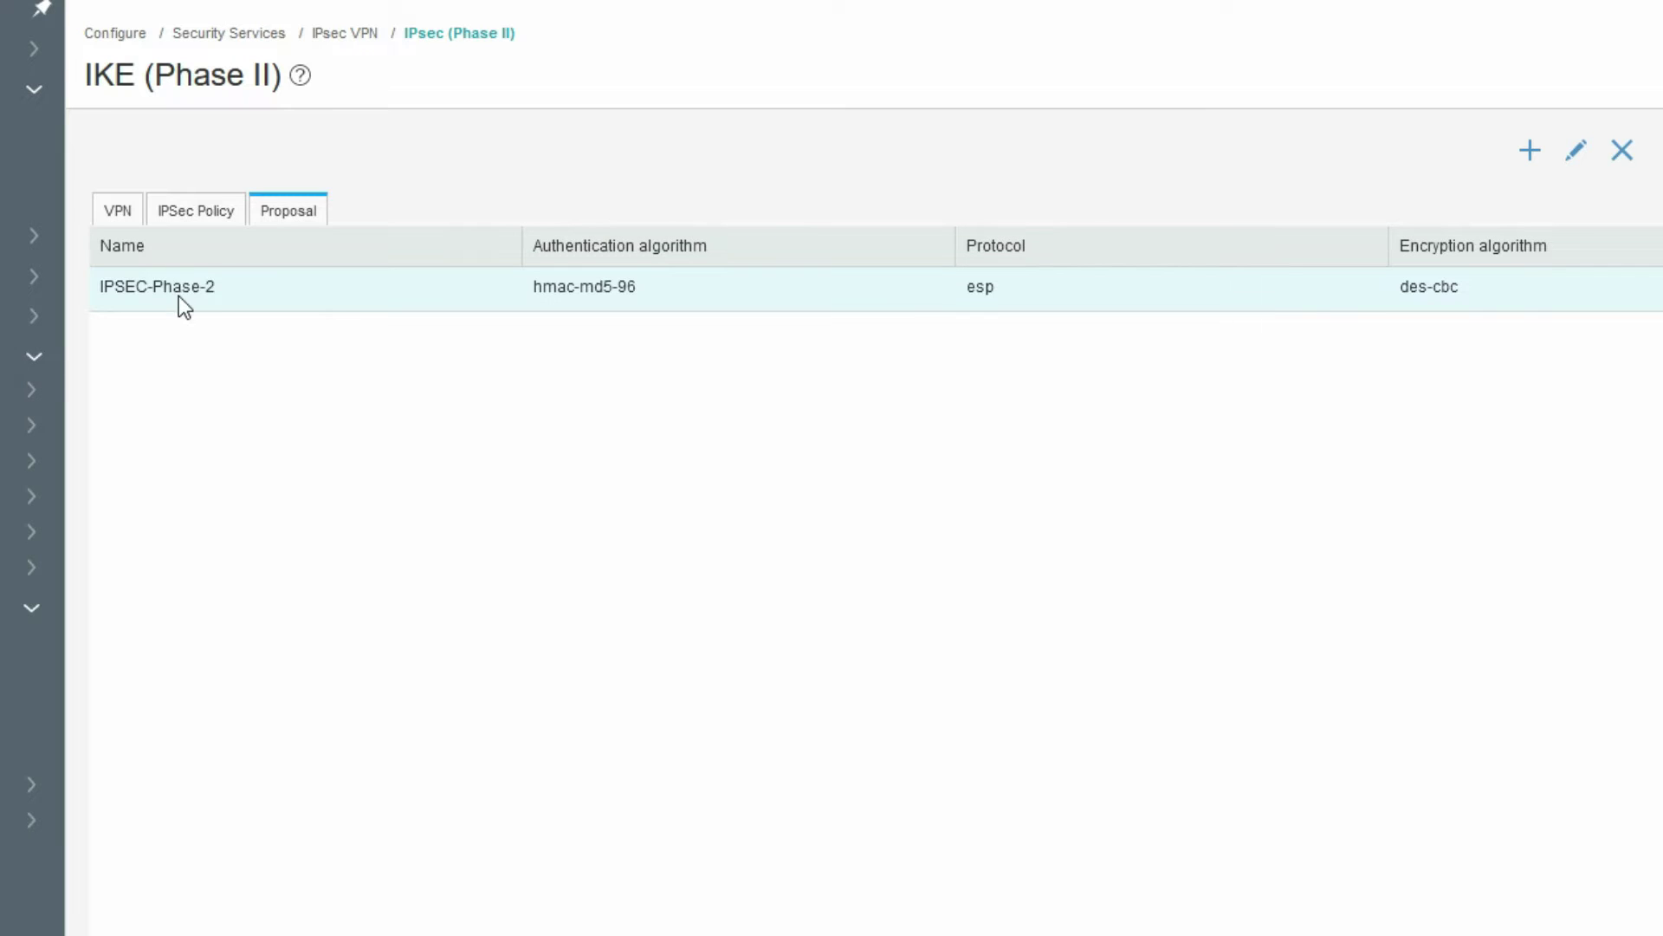
- Start a new IPsec policy named IPSEC-Phase-2_policy
{"action": "left_click", "coordinate": [186, 218]}
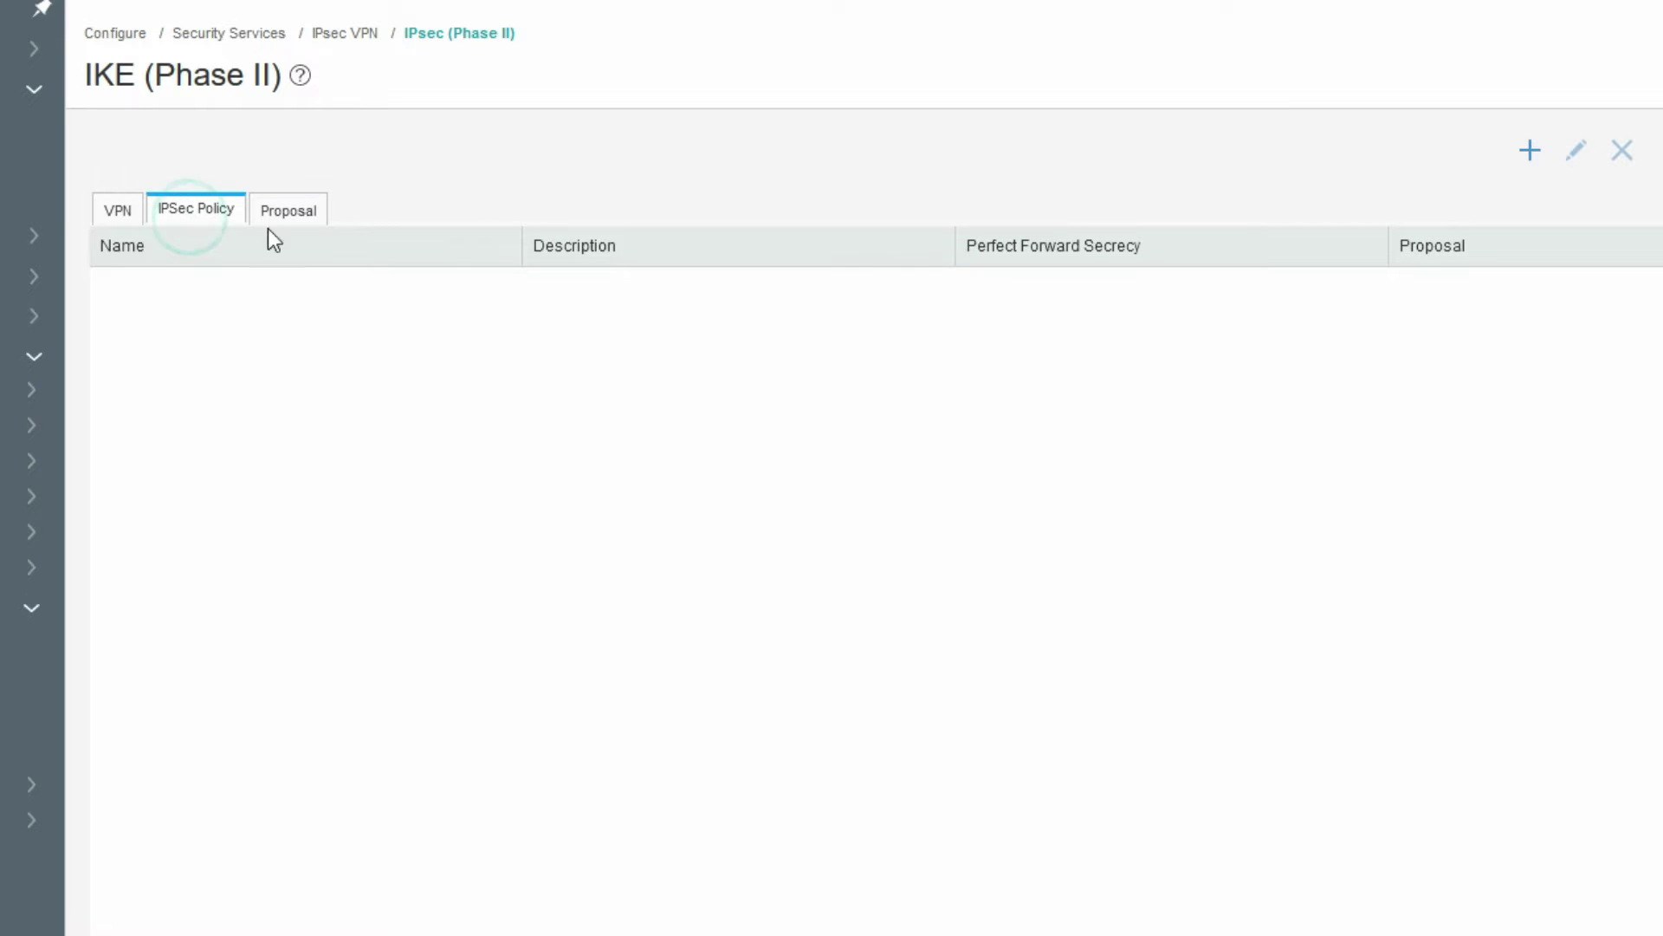
{"action": "left_click", "coordinate": [1521, 151]}
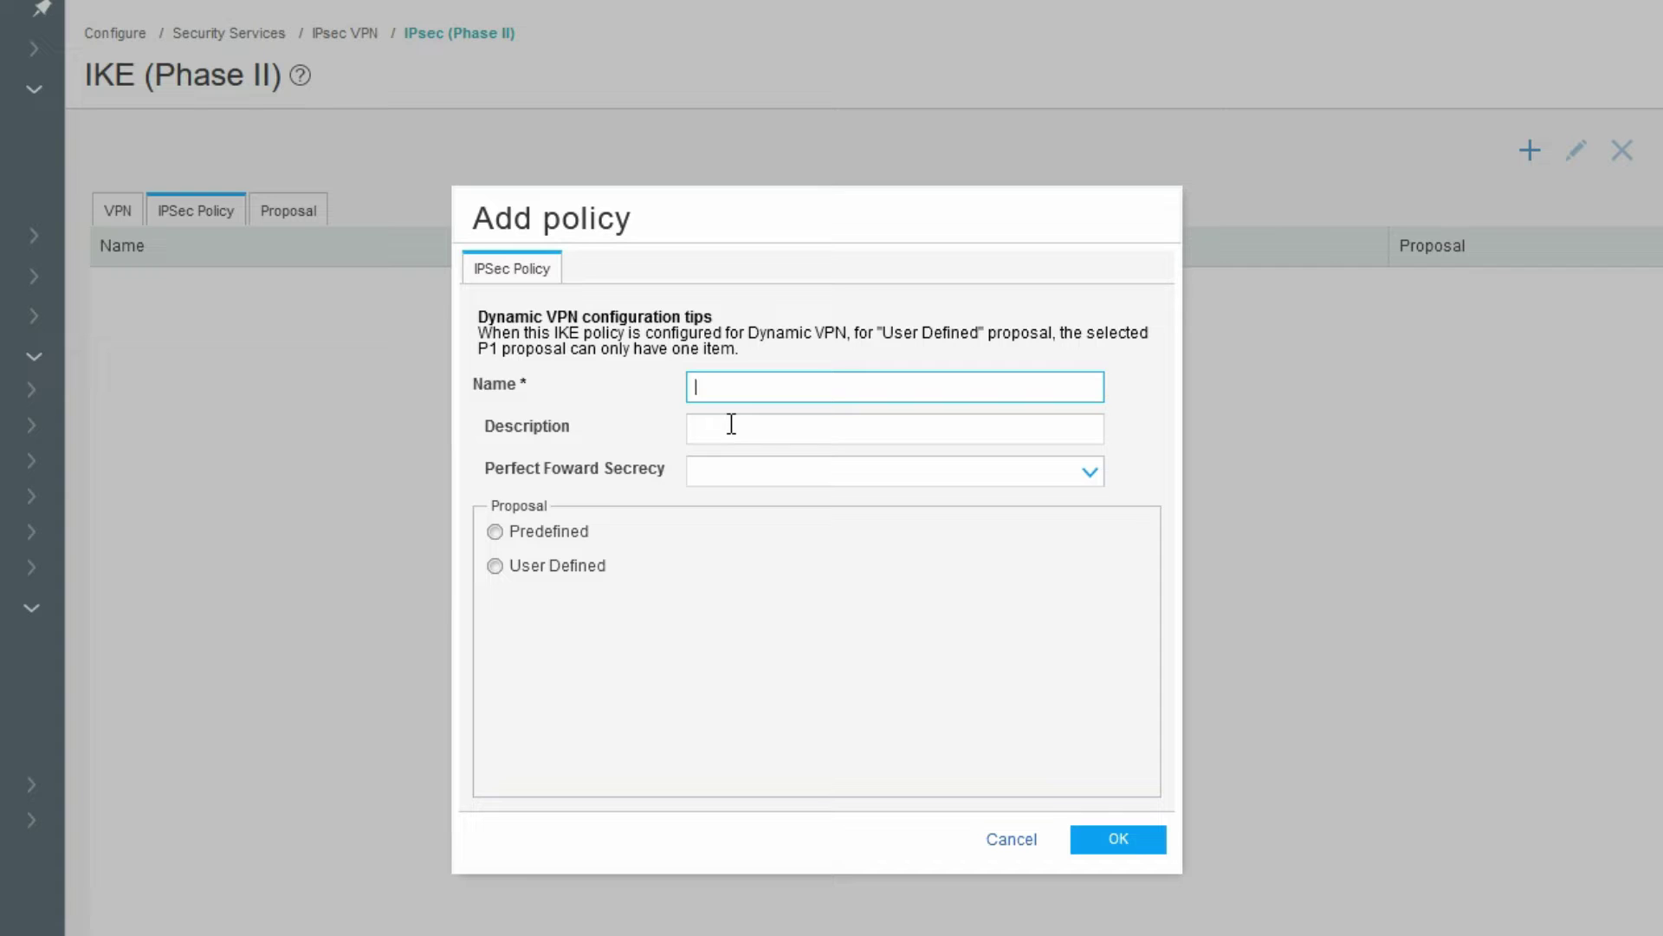
{"action": "type", "text": "IPSEc"}
{"action": "key", "text": "BackSpace"}
{"action": "type", "text": "C="}
{"action": "type", "text": "Phase"}
{"action": "type", "text": "-2"}
{"action": "type", "text": "_p"}
{"action": "type", "text": "olicy"}
{"action": "left_click", "coordinate": [739, 387]}
{"action": "key", "text": "BackSpace"}
{"action": "type", "text": "-"}
- Set Perfect Forward Secrecy to none, select proposal IPSEC-Phase-2, and save the policy
{"action": "left_click", "coordinate": [780, 468]}
{"action": "left_click", "coordinate": [780, 469]}
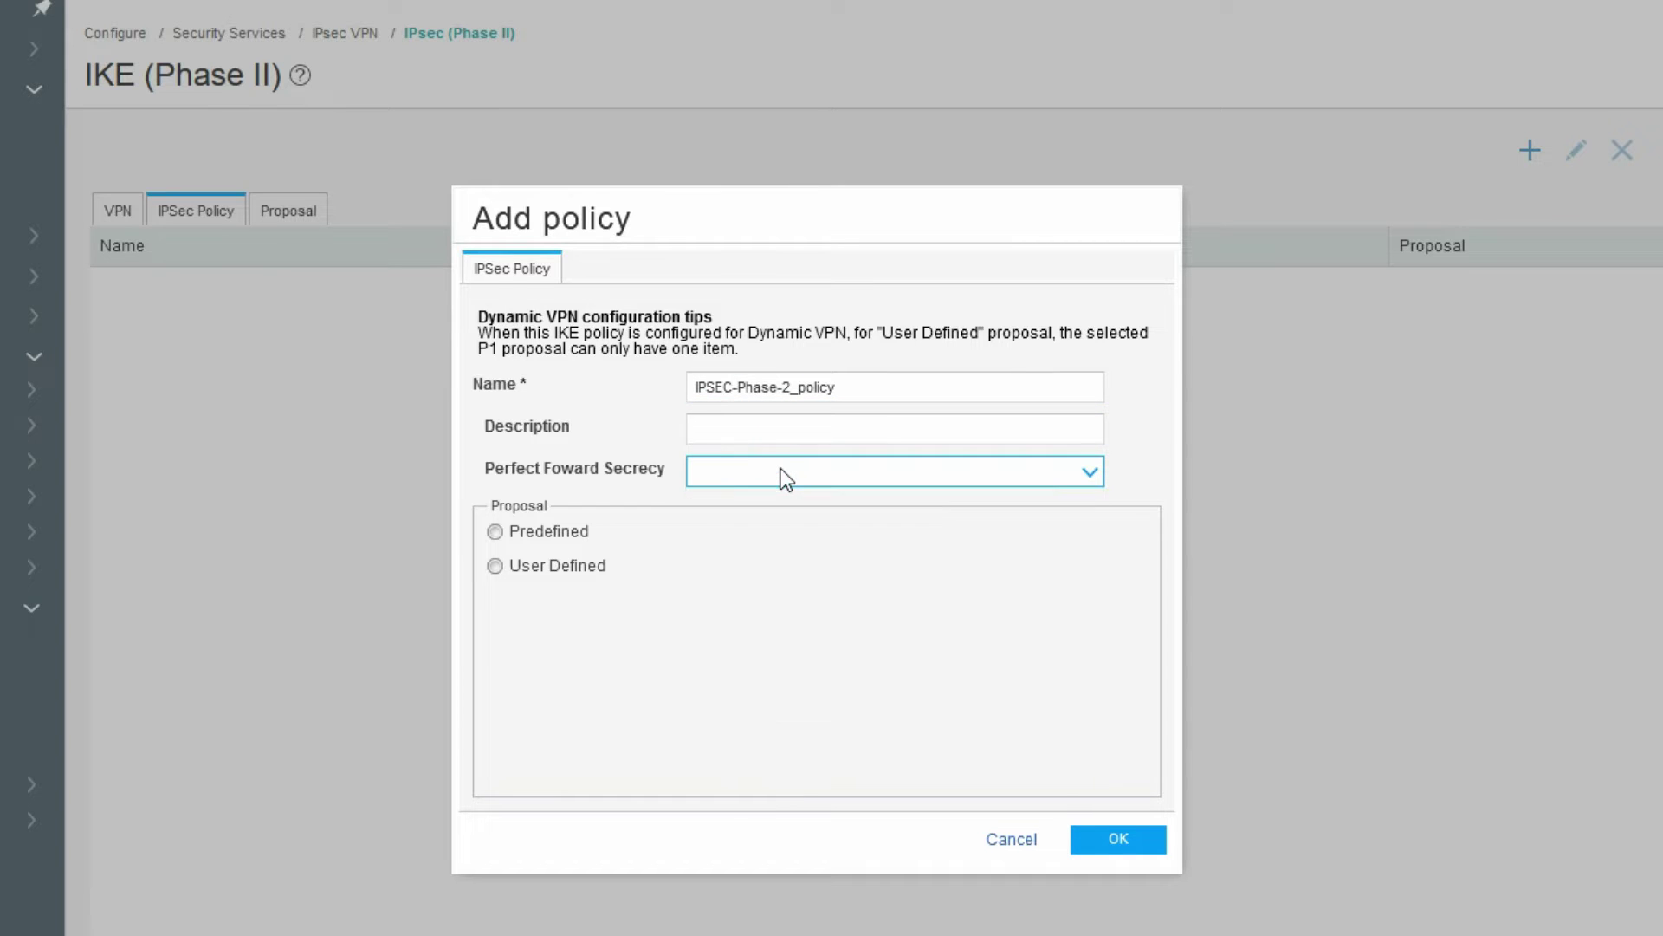
{"action": "left_click", "coordinate": [745, 482]}
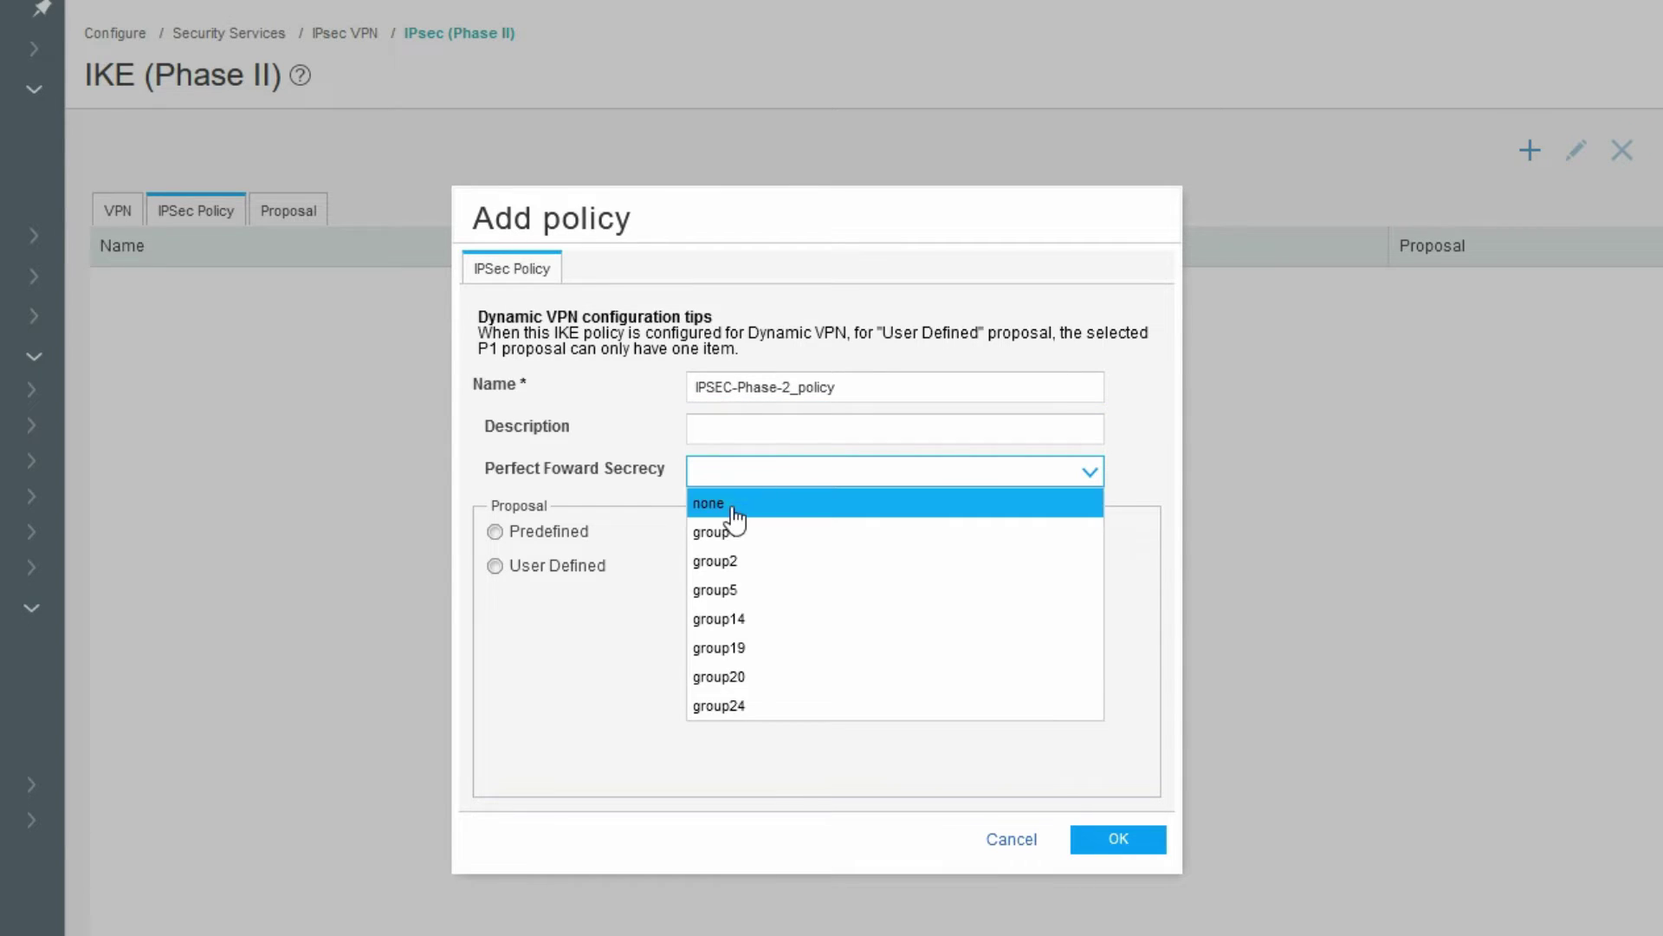
{"action": "left_click", "coordinate": [733, 506]}
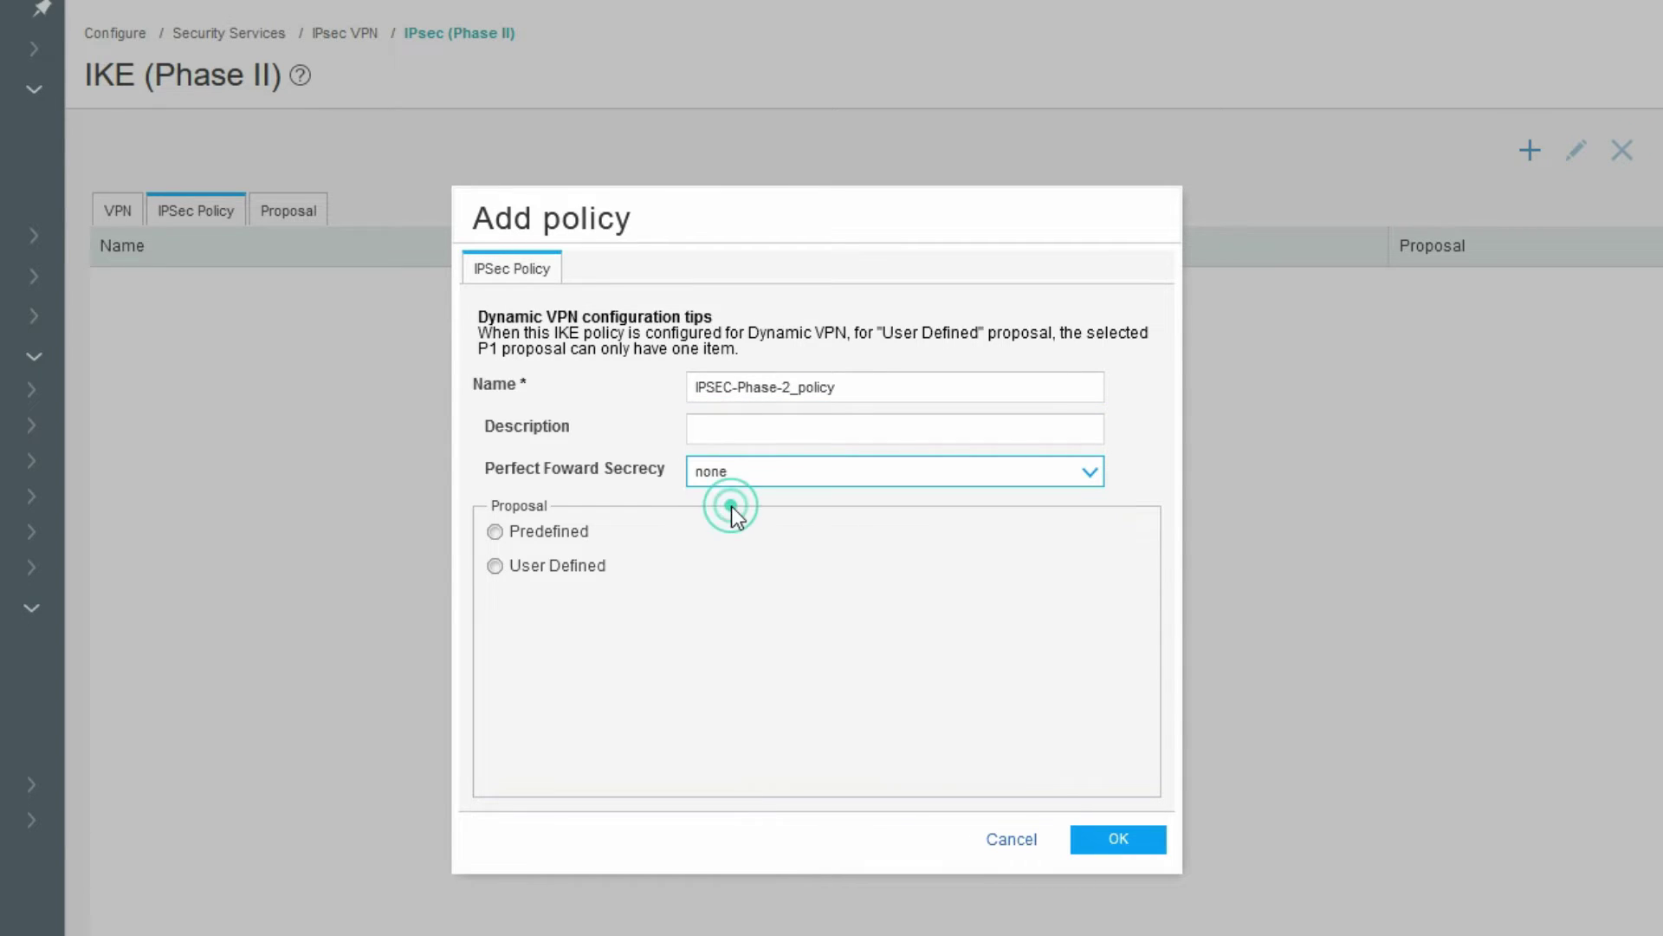
{"action": "left_click", "coordinate": [494, 566]}
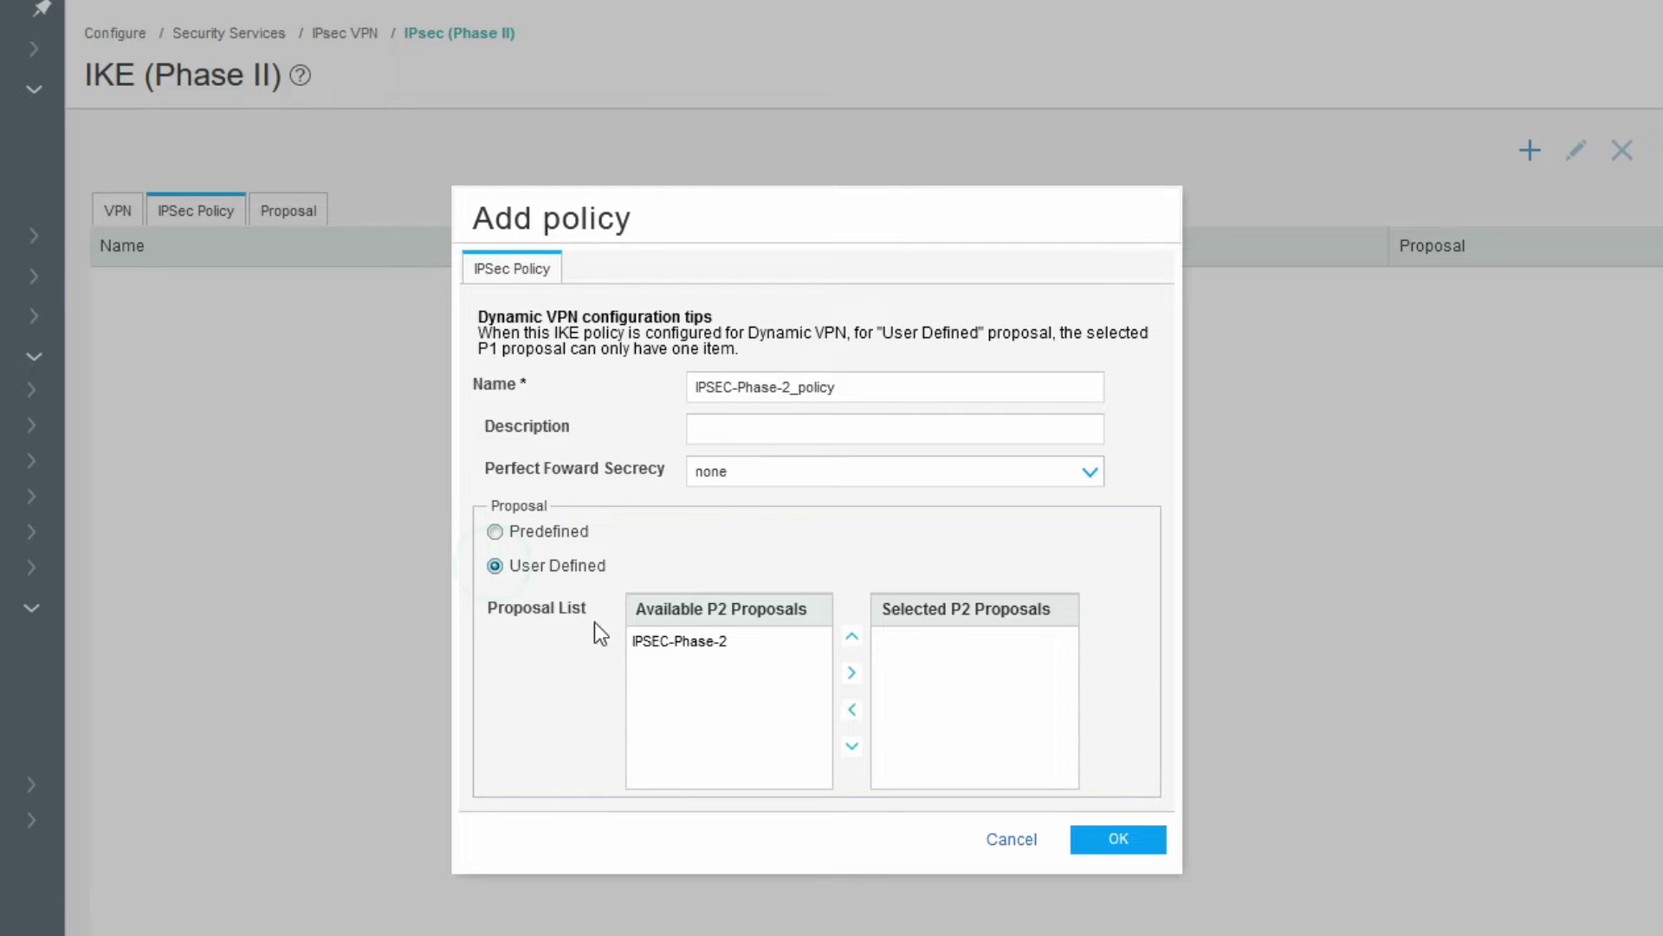
{"action": "left_click", "coordinate": [652, 643]}
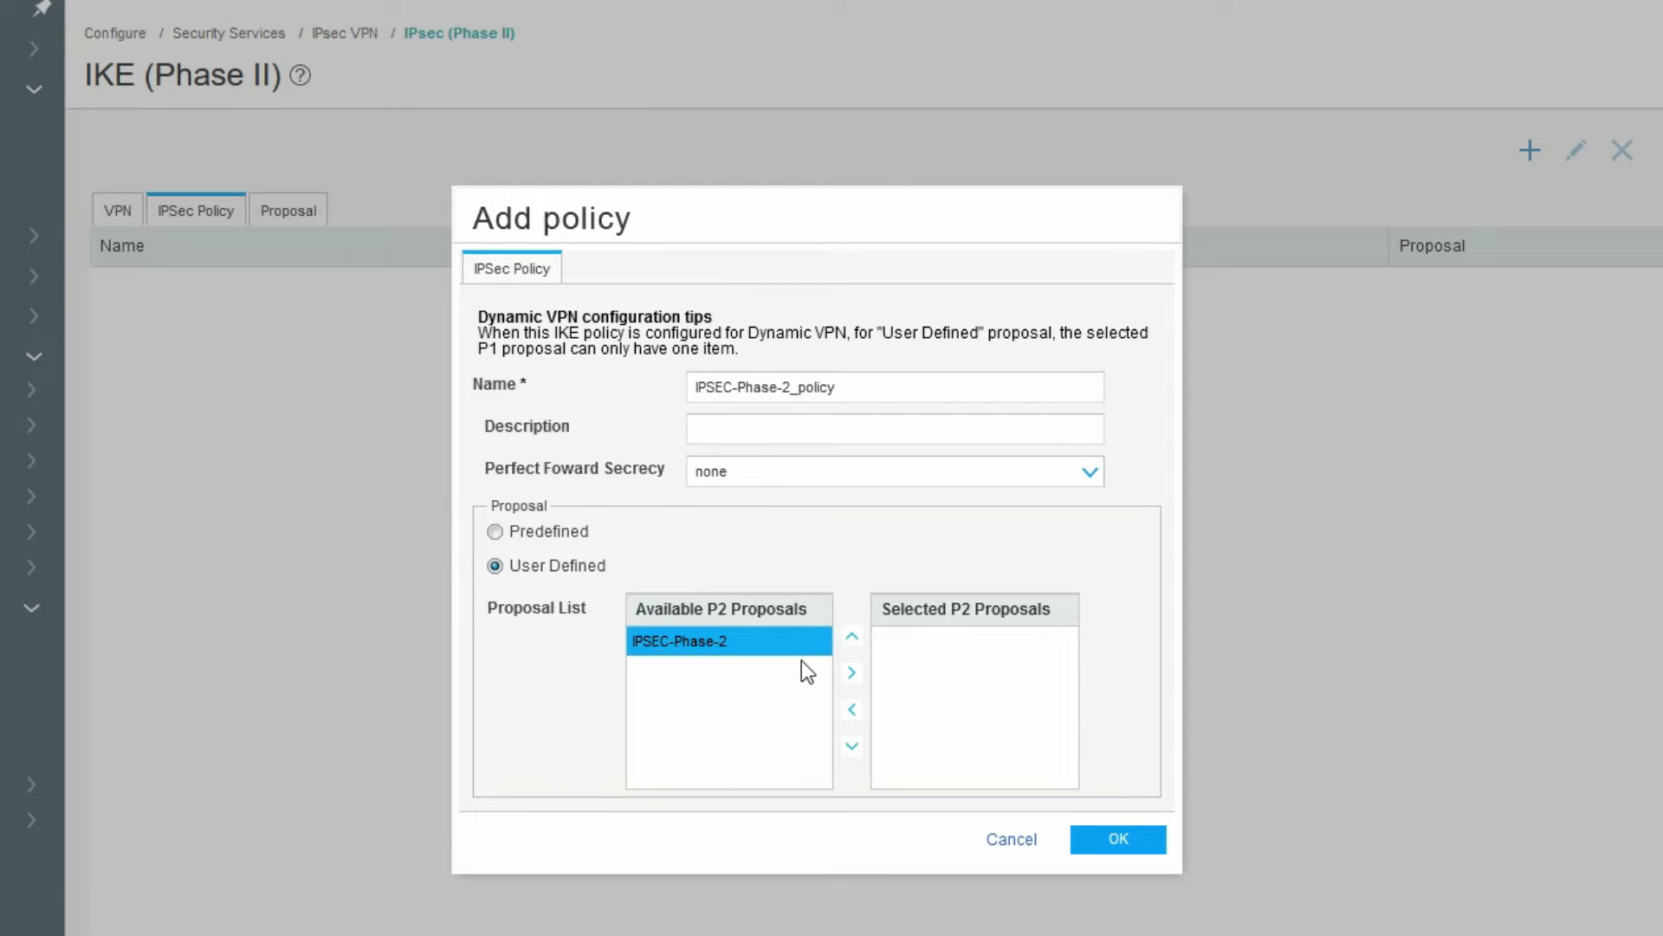
{"action": "left_click", "coordinate": [851, 675]}
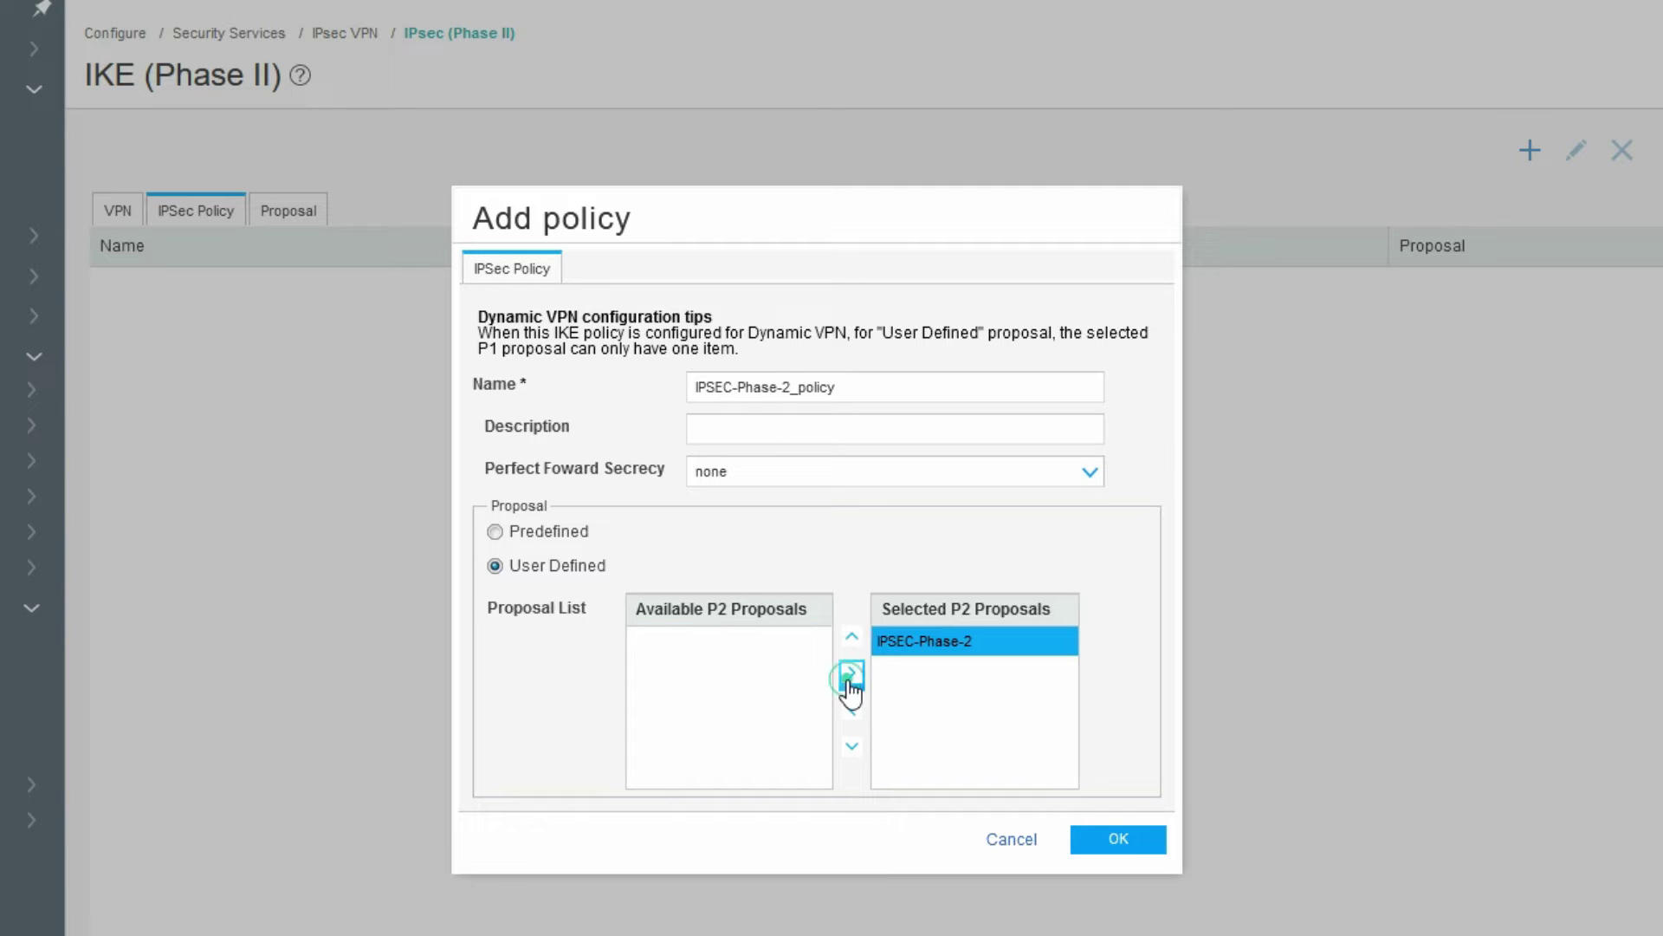
{"action": "left_click", "coordinate": [1116, 838]}
{"action": "left_click", "coordinate": [126, 224]}
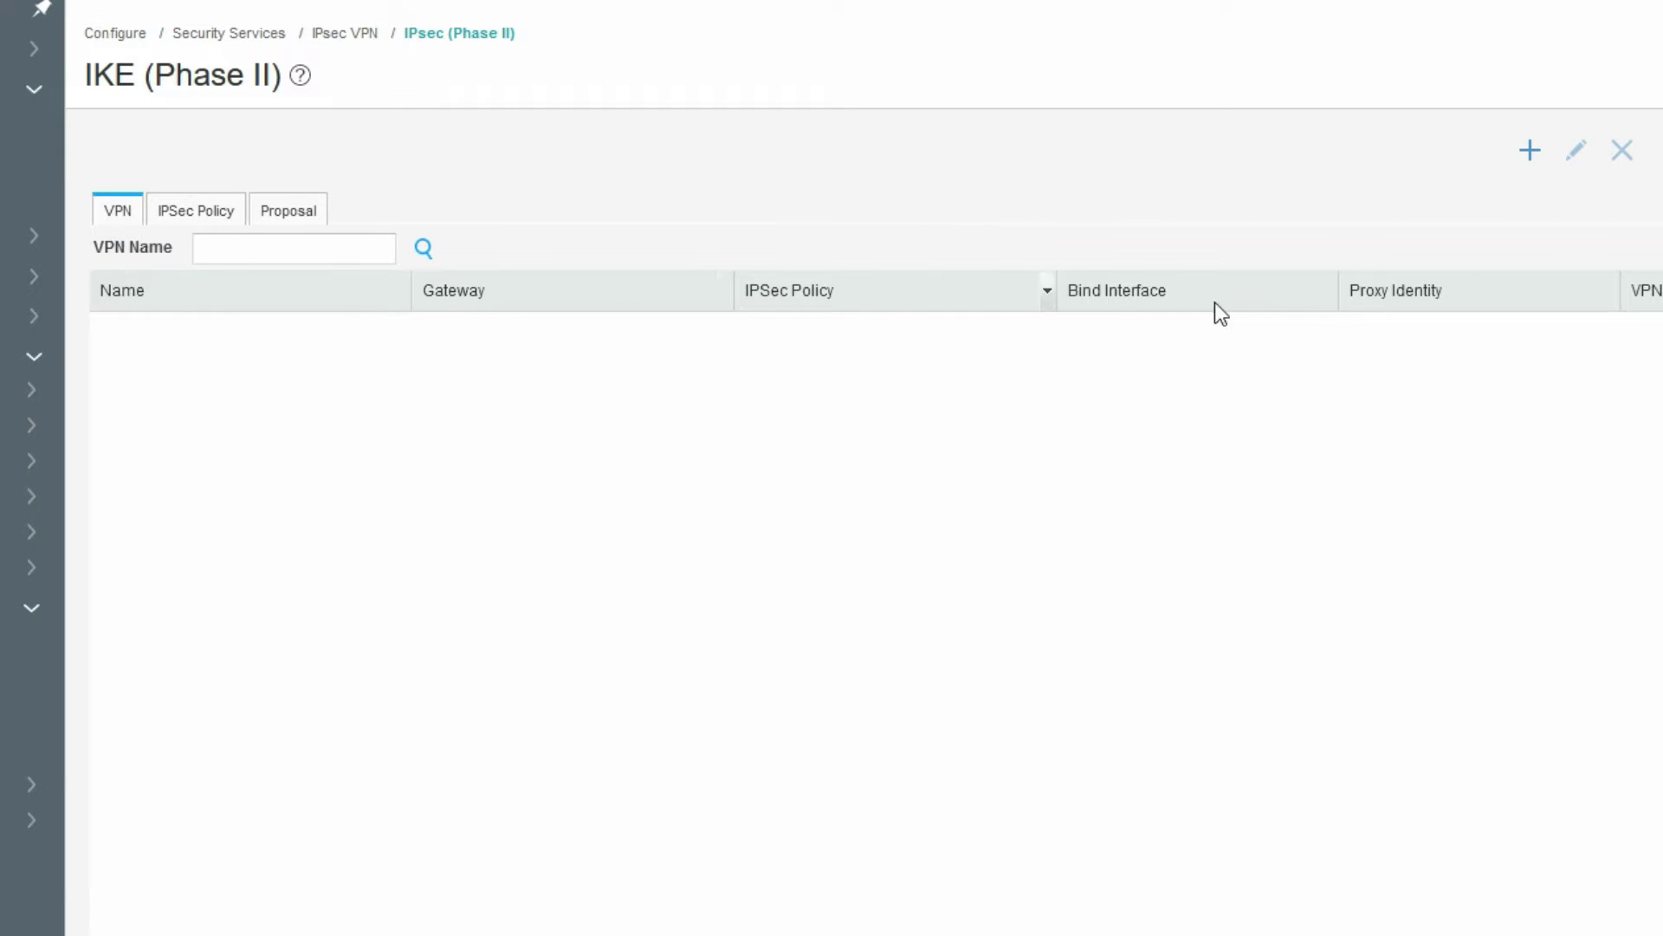
- Add a new VPN named SRX-Fortigate-VPN
{"action": "left_click", "coordinate": [1530, 153]}
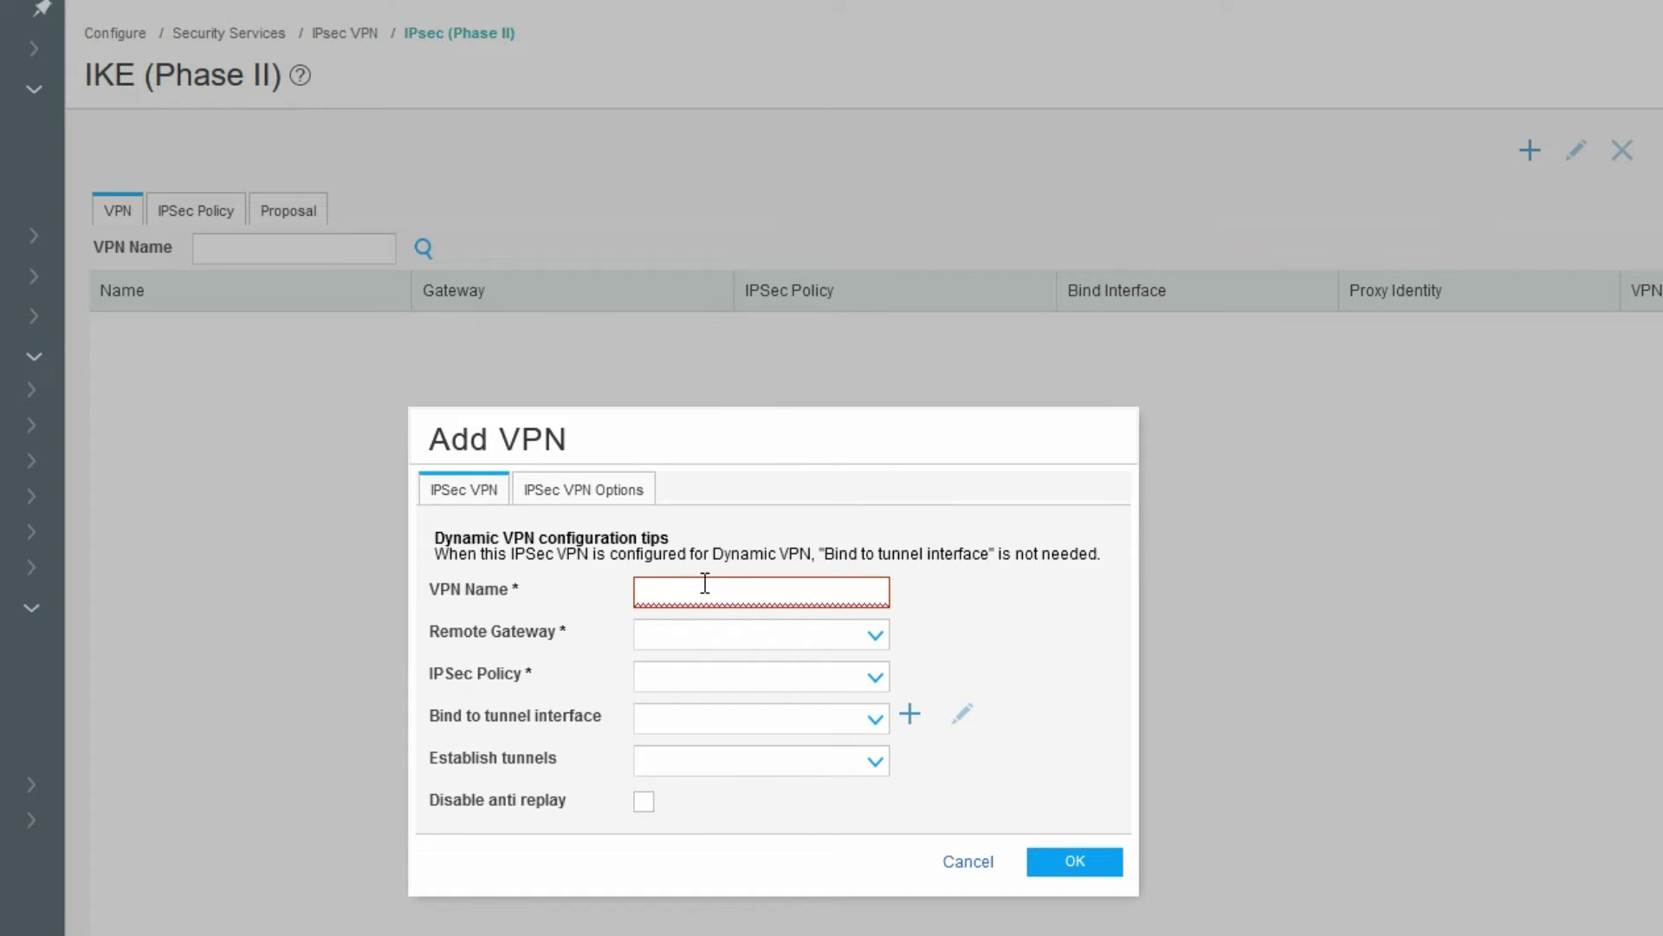
{"action": "left_click", "coordinate": [705, 590]}
{"action": "type", "text": "IPS"}
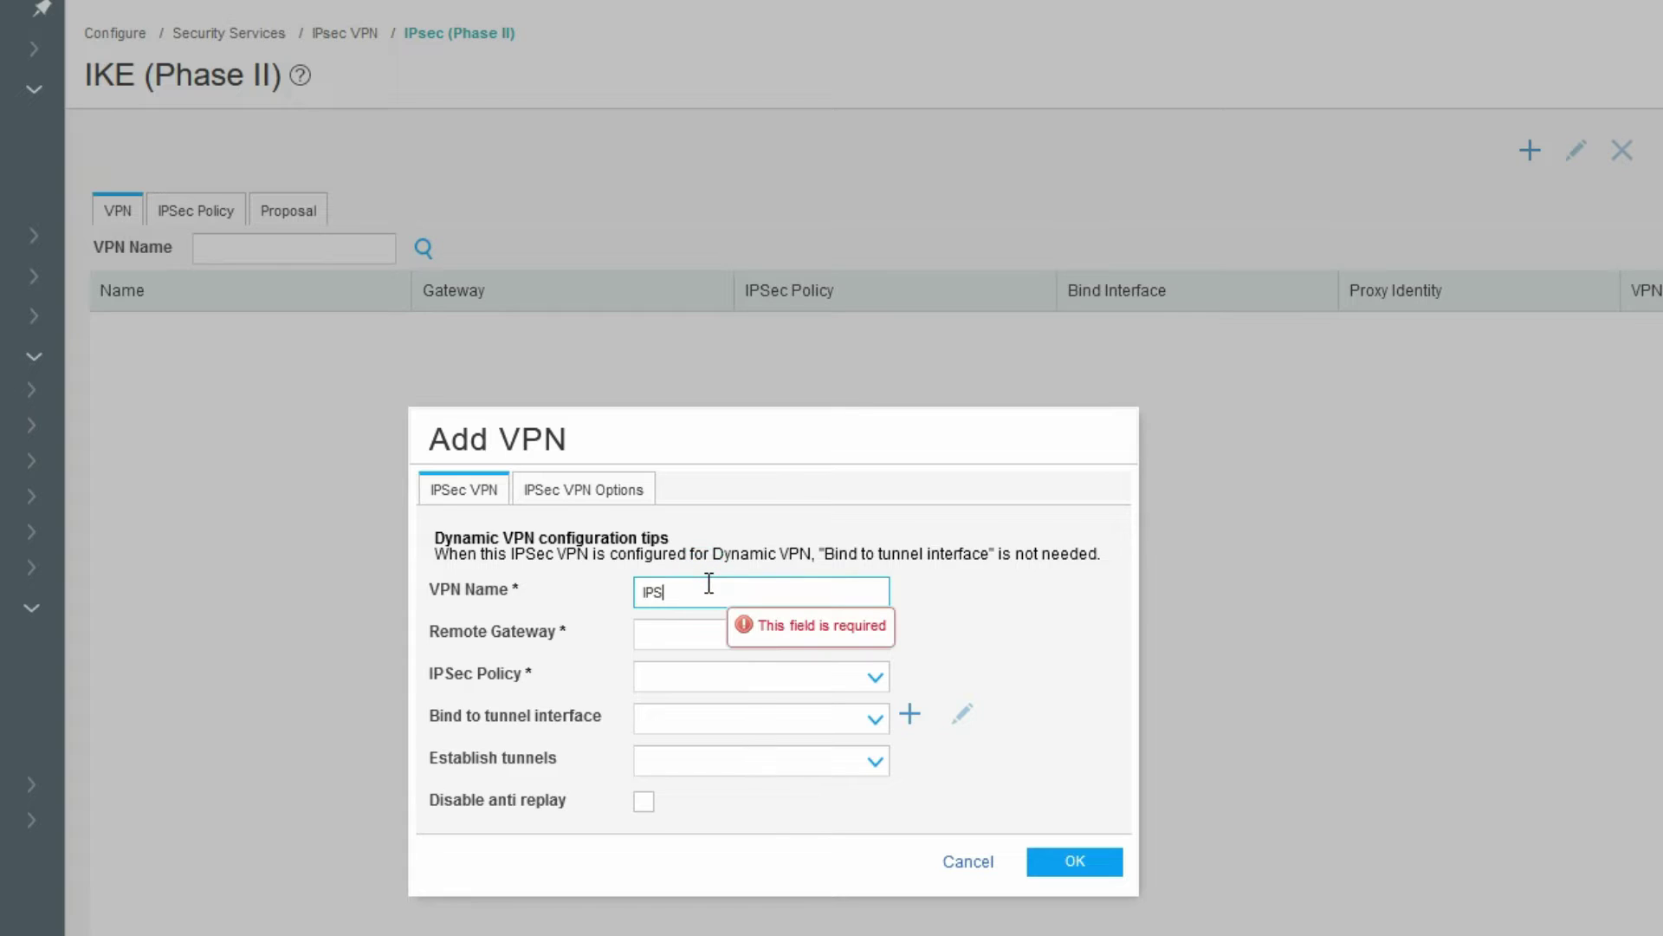
{"action": "type", "text": "ec"}
{"action": "key", "text": "BackSpace"}
{"action": "key", "text": "BackSpace"}
{"action": "key", "text": "BackSpace"}
{"action": "key", "text": "BackSpace"}
{"action": "key", "text": "BackSpace"}
{"action": "type", "text": "SRX-"}
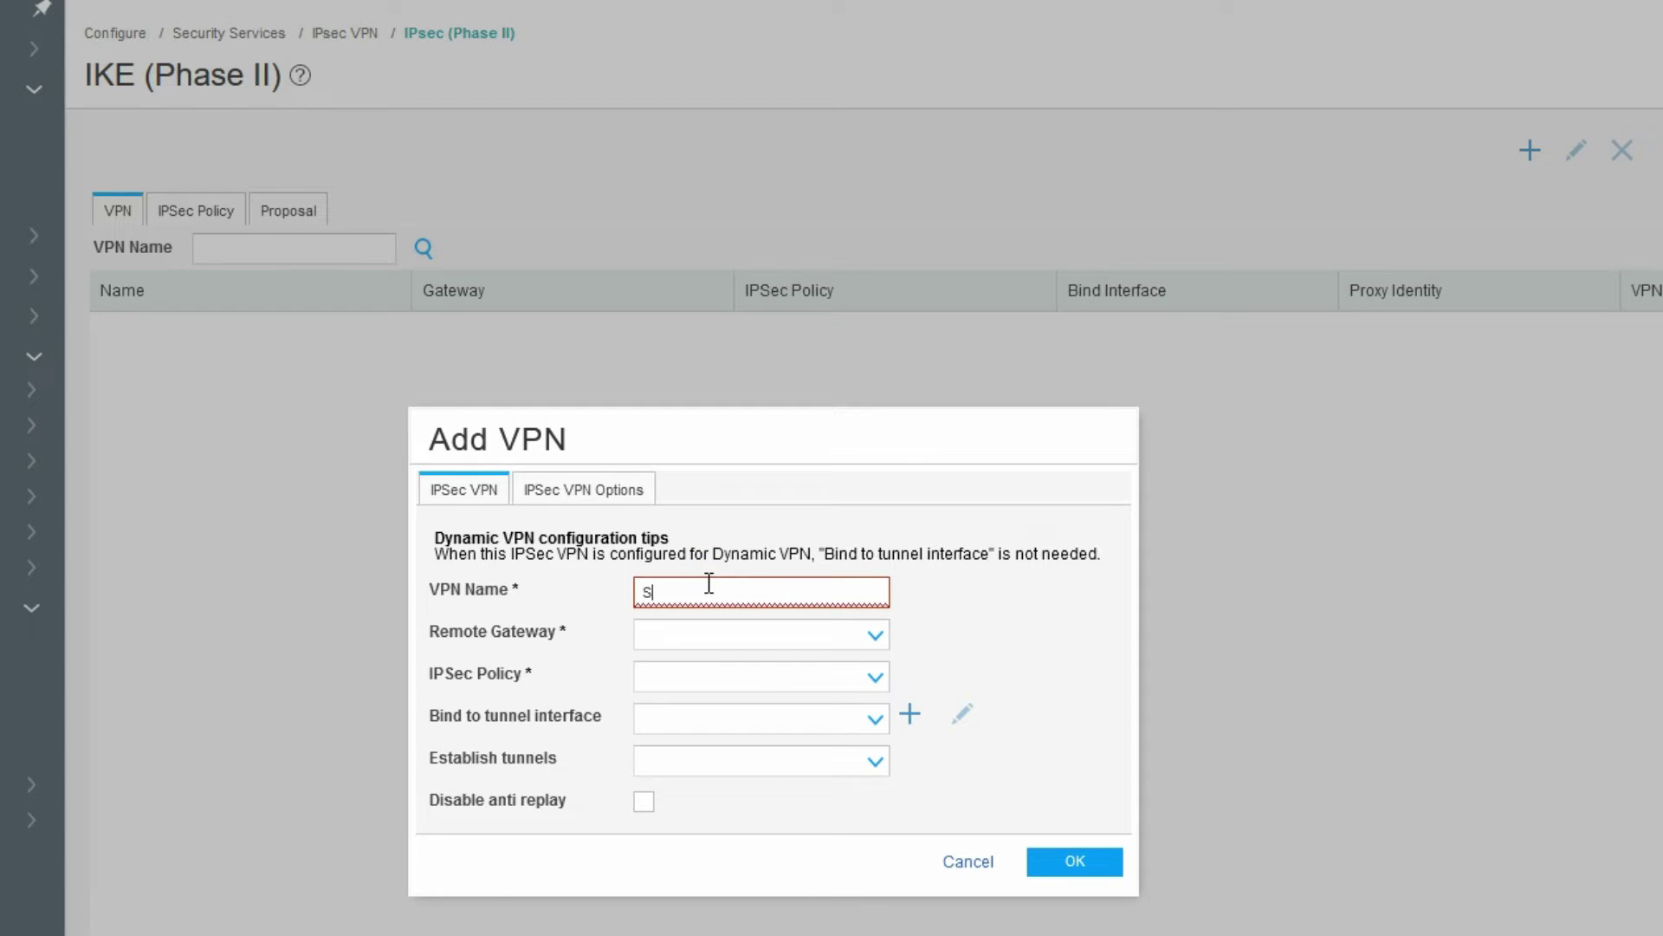
{"action": "type", "text": "Fortu"}
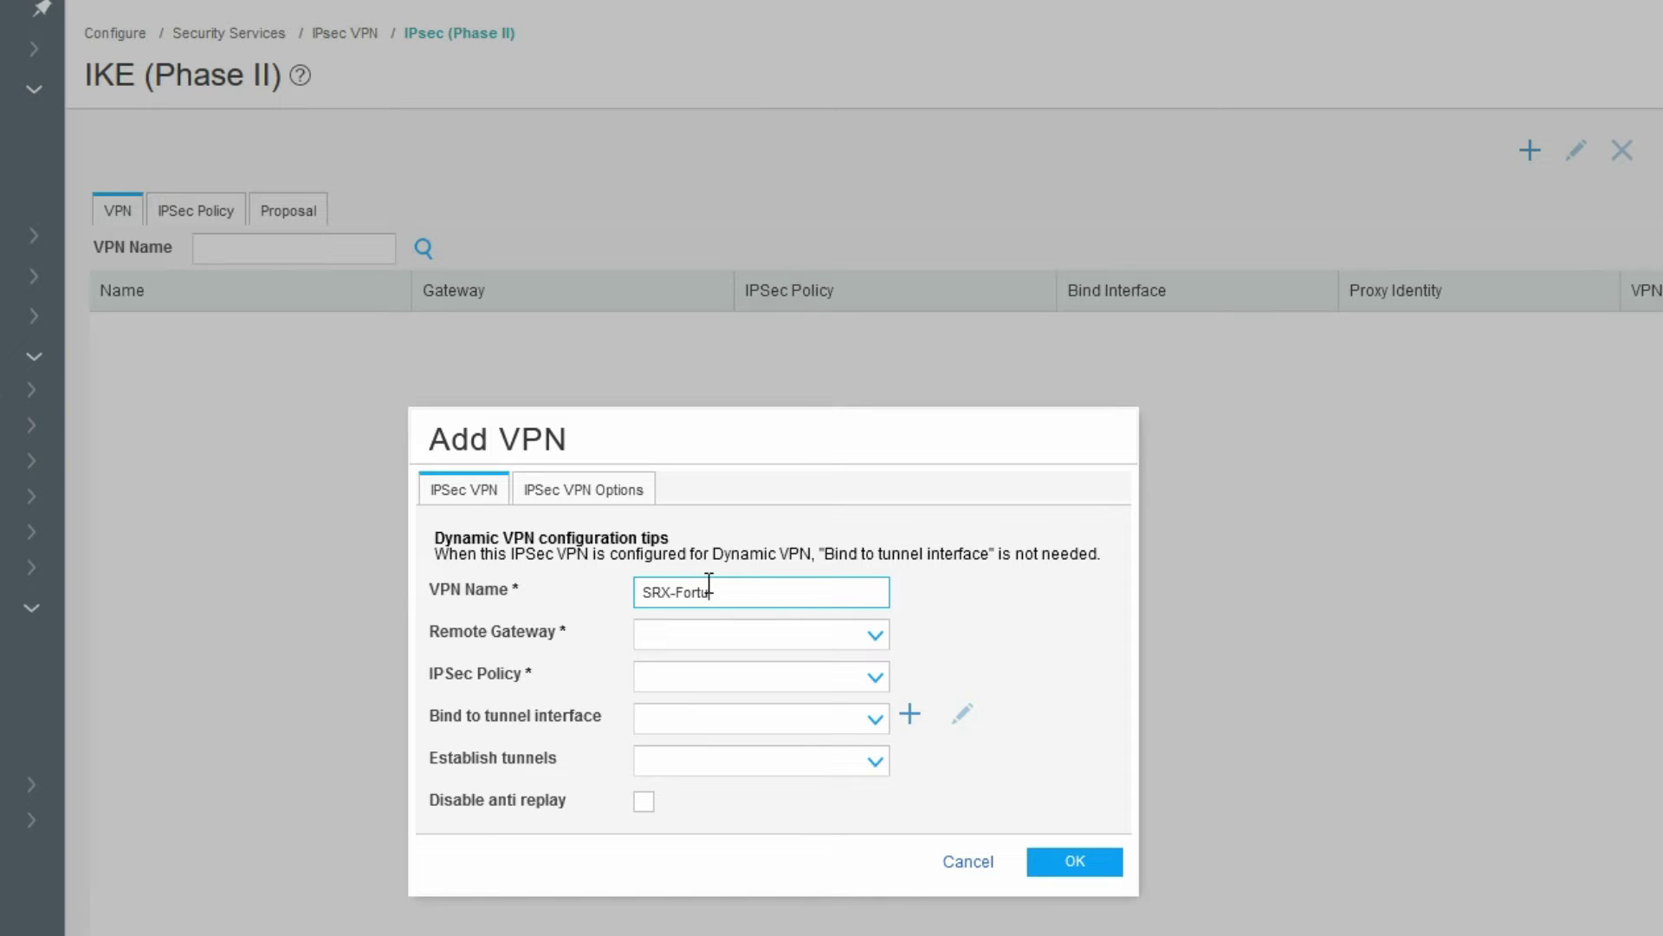
{"action": "key", "text": "BackSpace"}
{"action": "type", "text": "igate-VPN"}
- Choose gateway PHase-1_GW and policy IPSEC-Phase-2_policy, and start a new st0 tunnel interface
{"action": "left_click", "coordinate": [757, 637]}
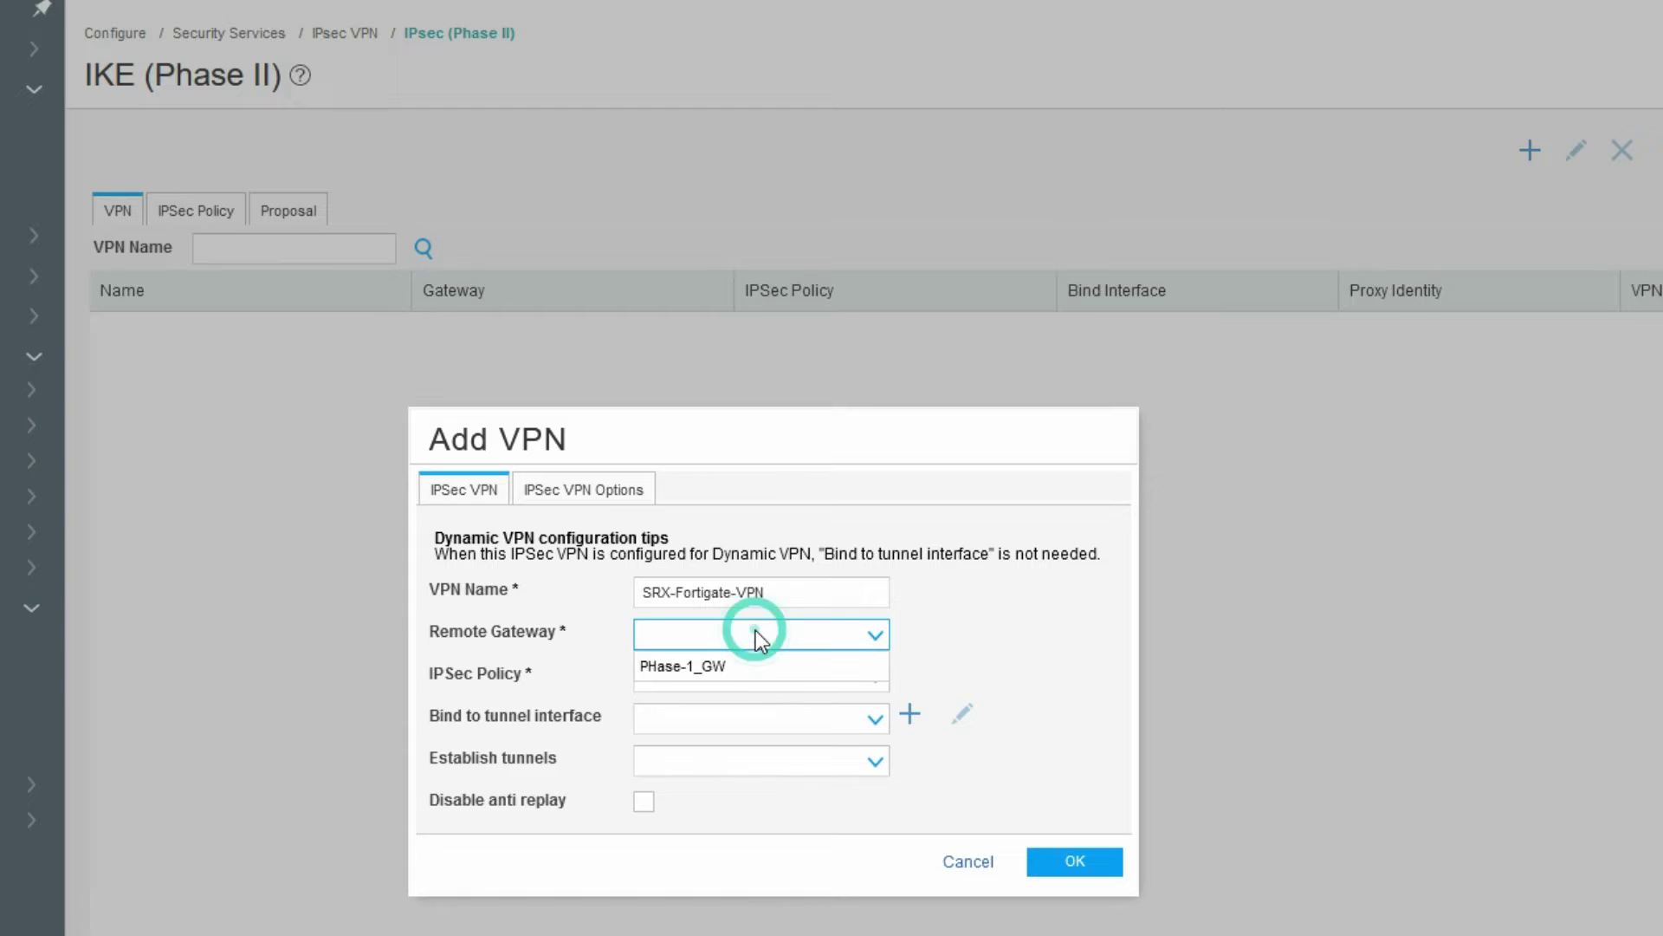
{"action": "left_click", "coordinate": [754, 671]}
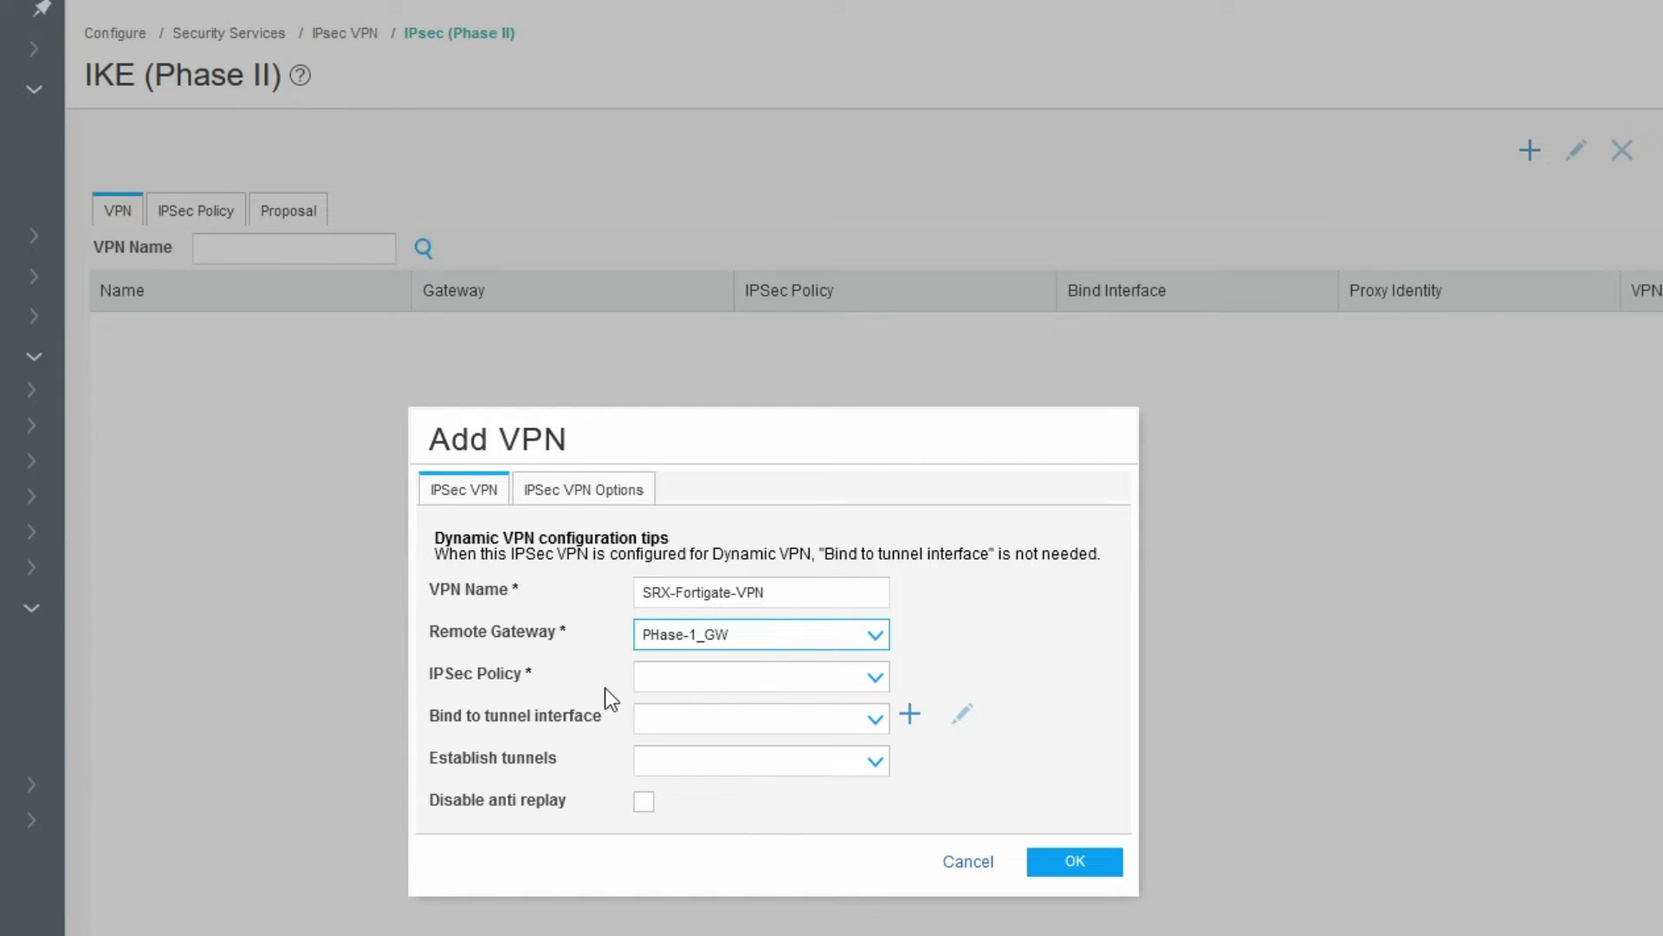
{"action": "left_click", "coordinate": [654, 676]}
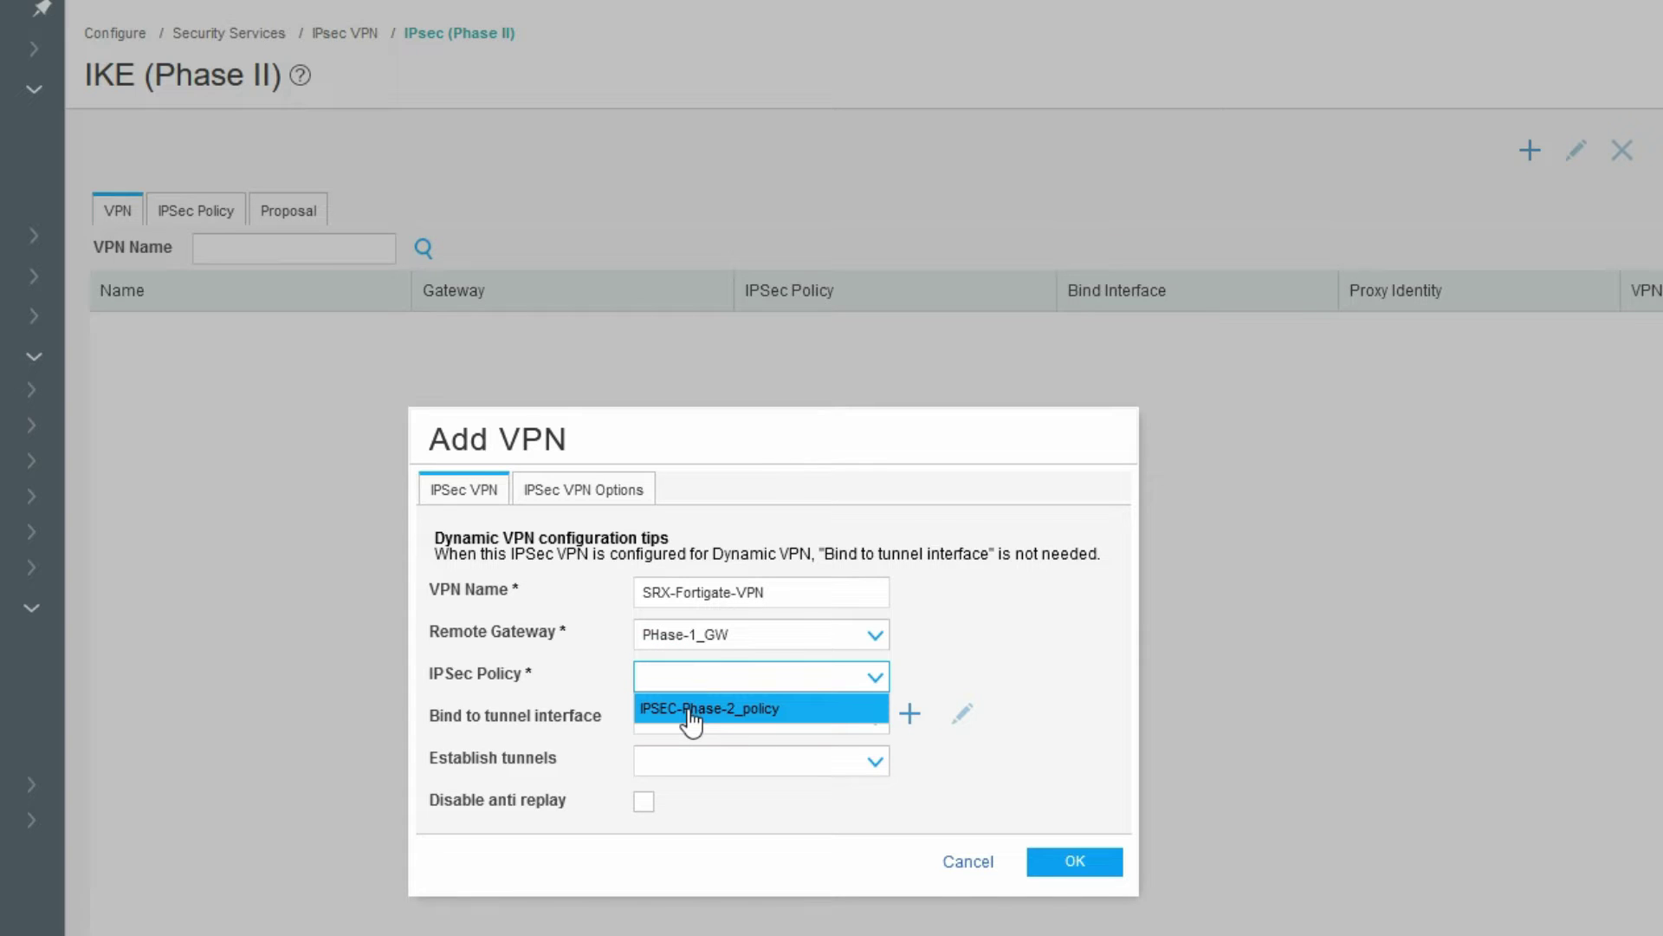
{"action": "left_click", "coordinate": [690, 710]}
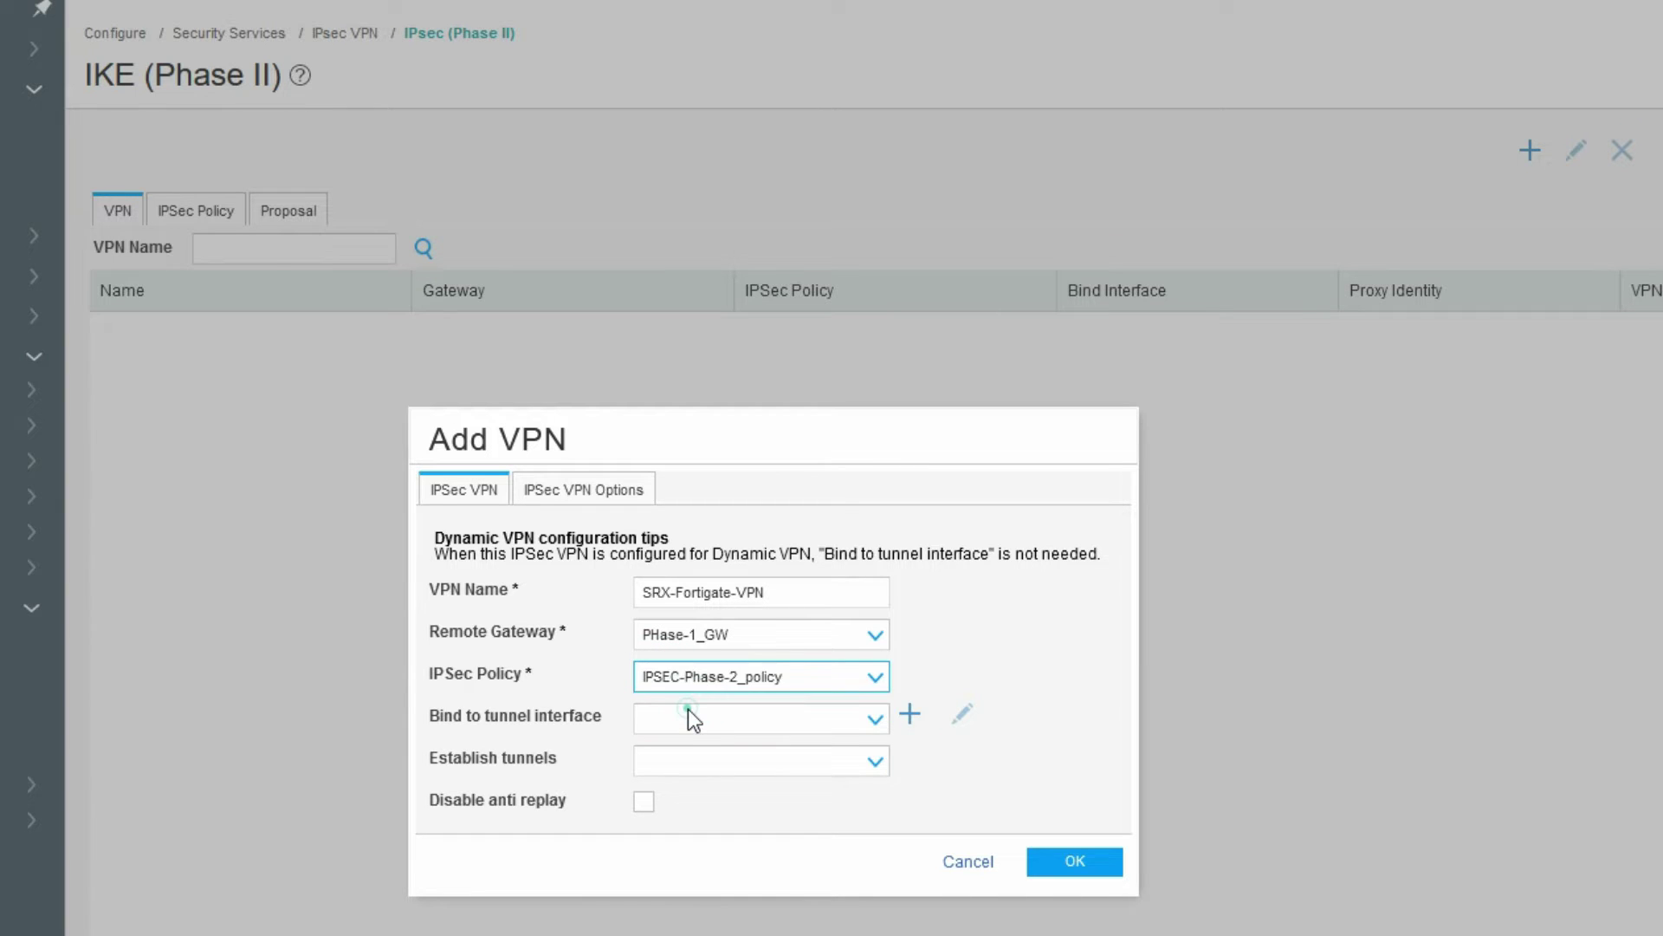
{"action": "left_click", "coordinate": [691, 720]}
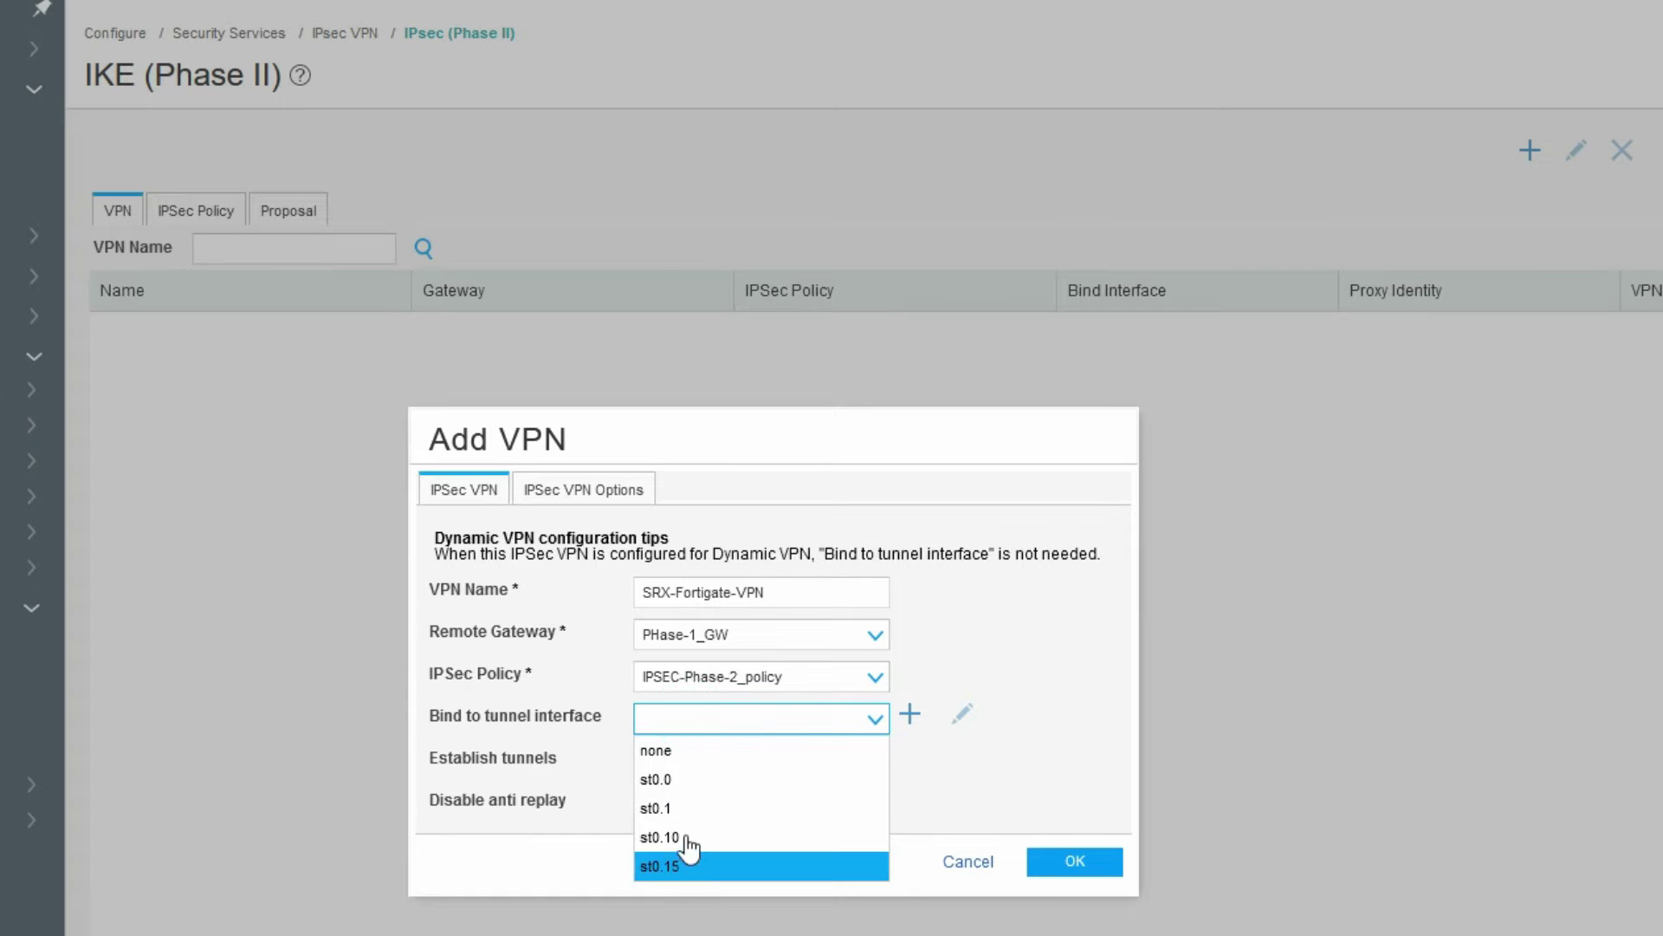
{"action": "left_click", "coordinate": [679, 716]}
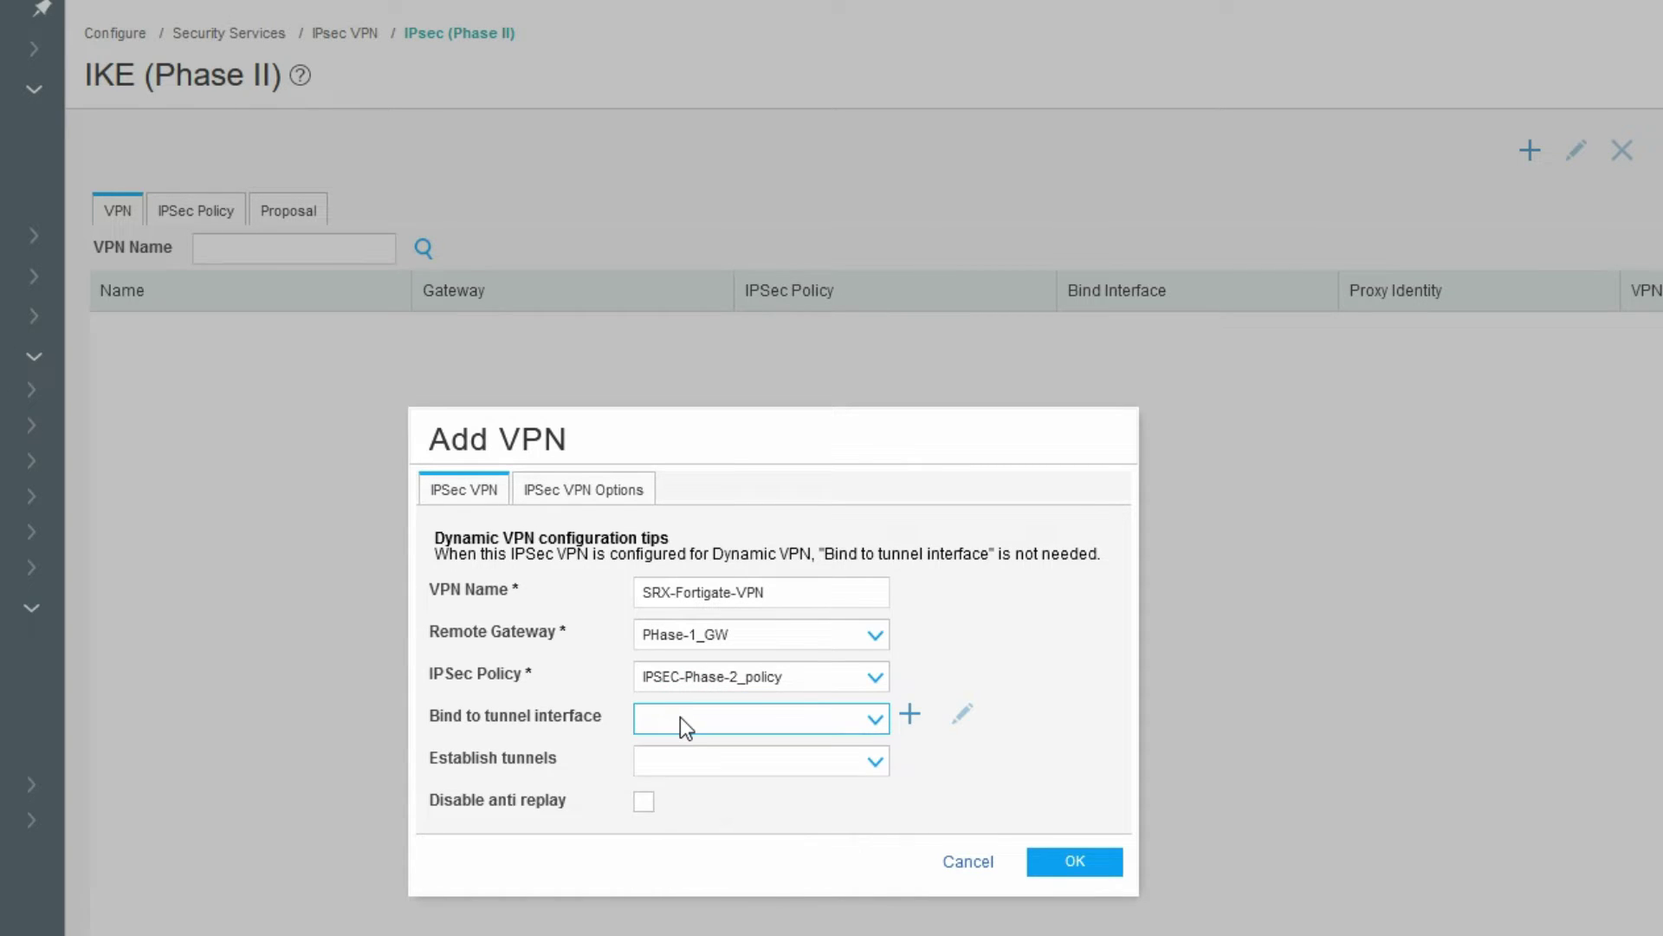
{"action": "left_click", "coordinate": [679, 716]}
{"action": "left_click", "coordinate": [909, 716]}
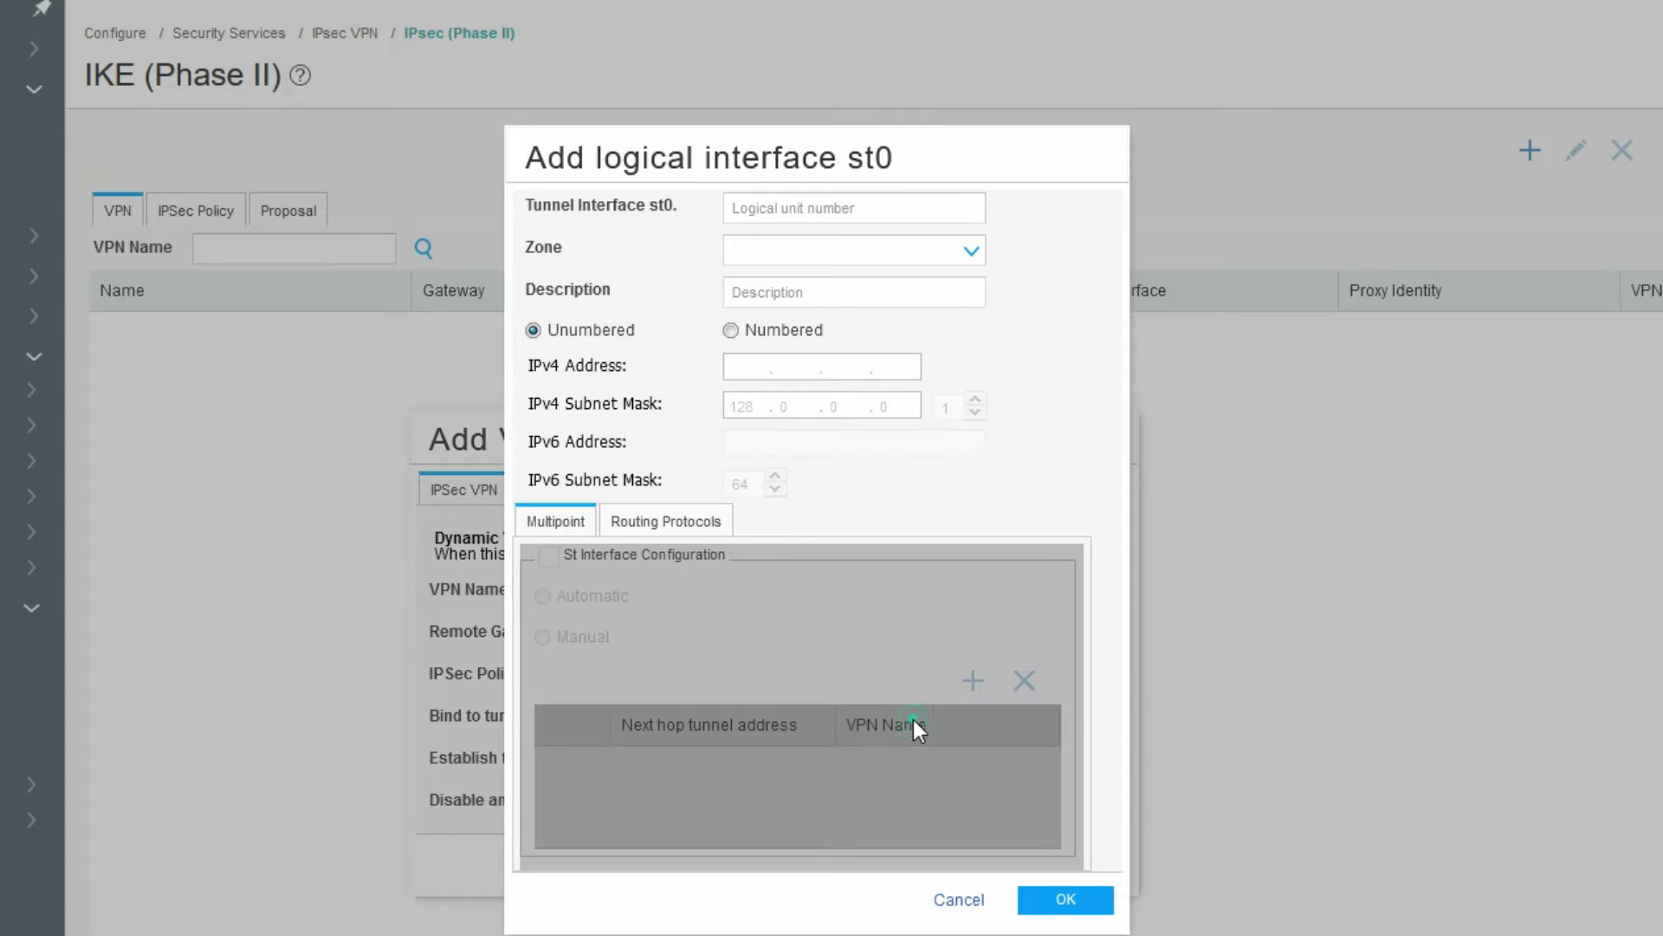
- Create tunnel interface unit 20 (st0.20) in the untrust zone for SRX-Fortigate-VPN
{"action": "left_click", "coordinate": [774, 208]}
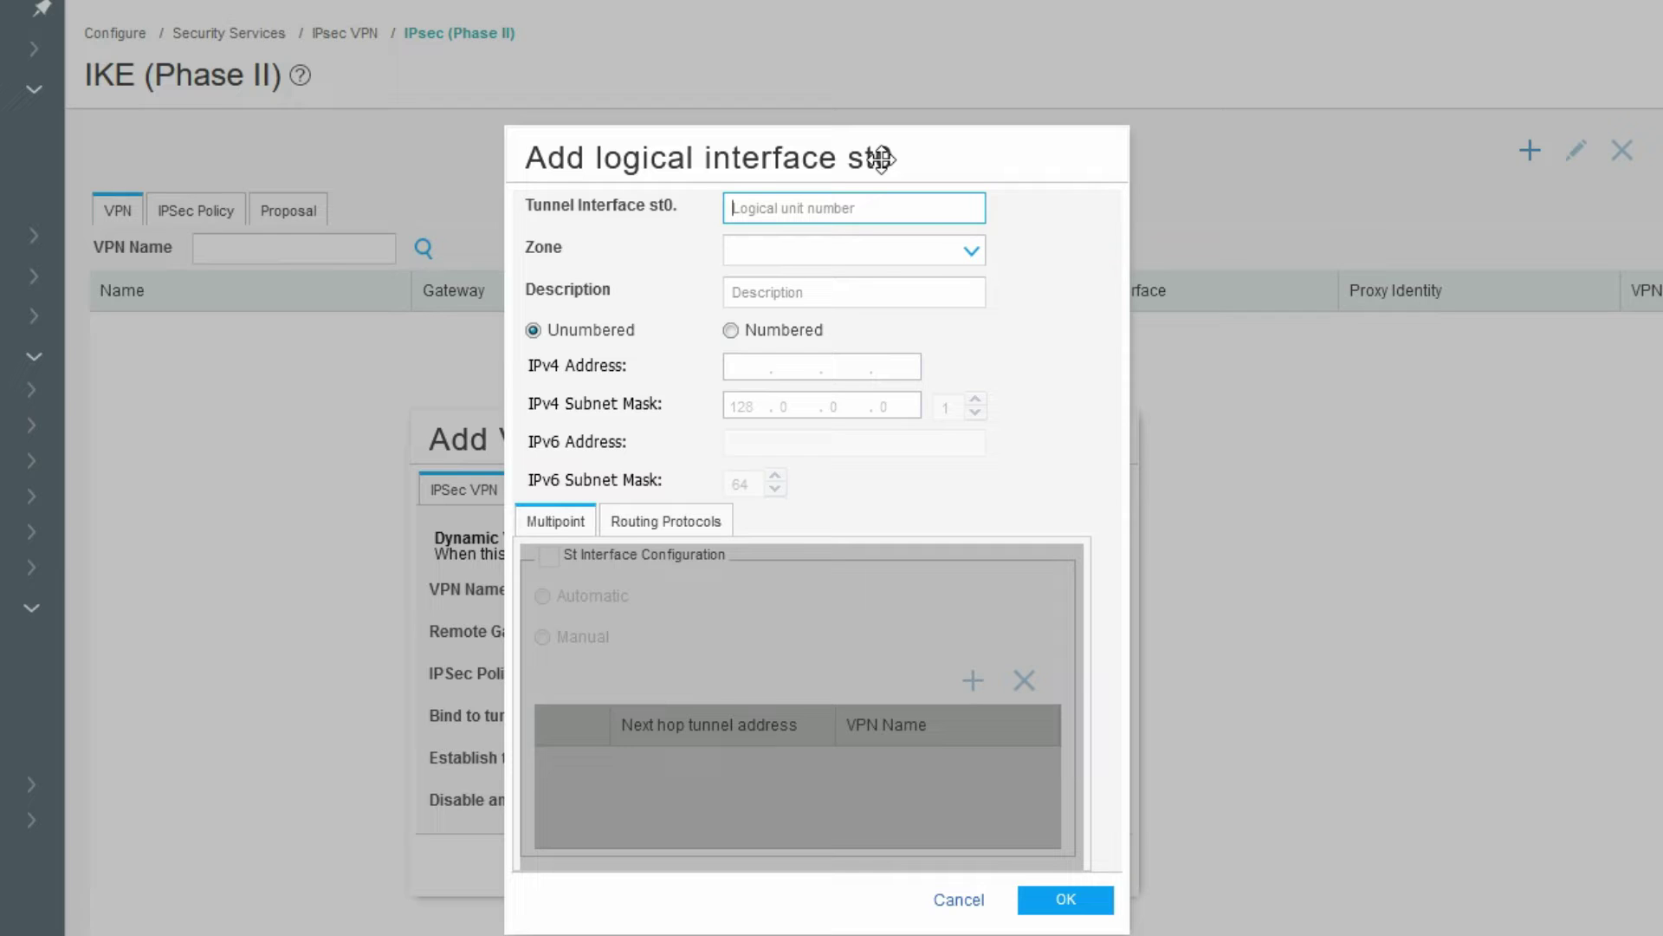
{"action": "type", "text": "20"}
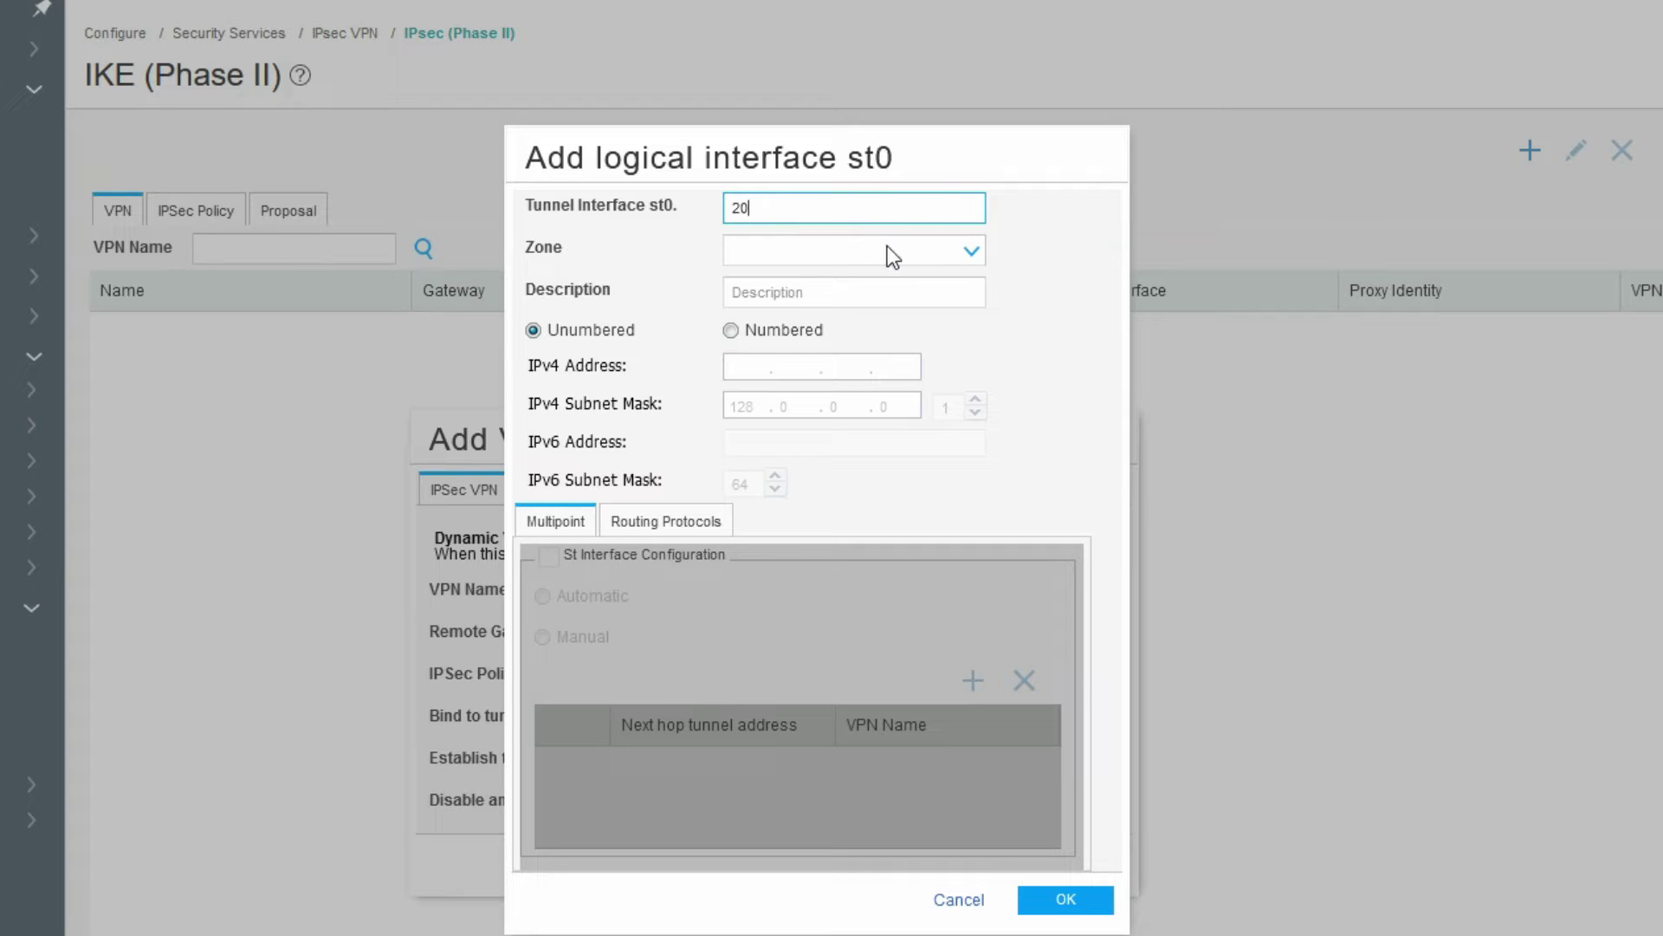
{"action": "left_click", "coordinate": [888, 247]}
{"action": "left_click", "coordinate": [890, 307]}
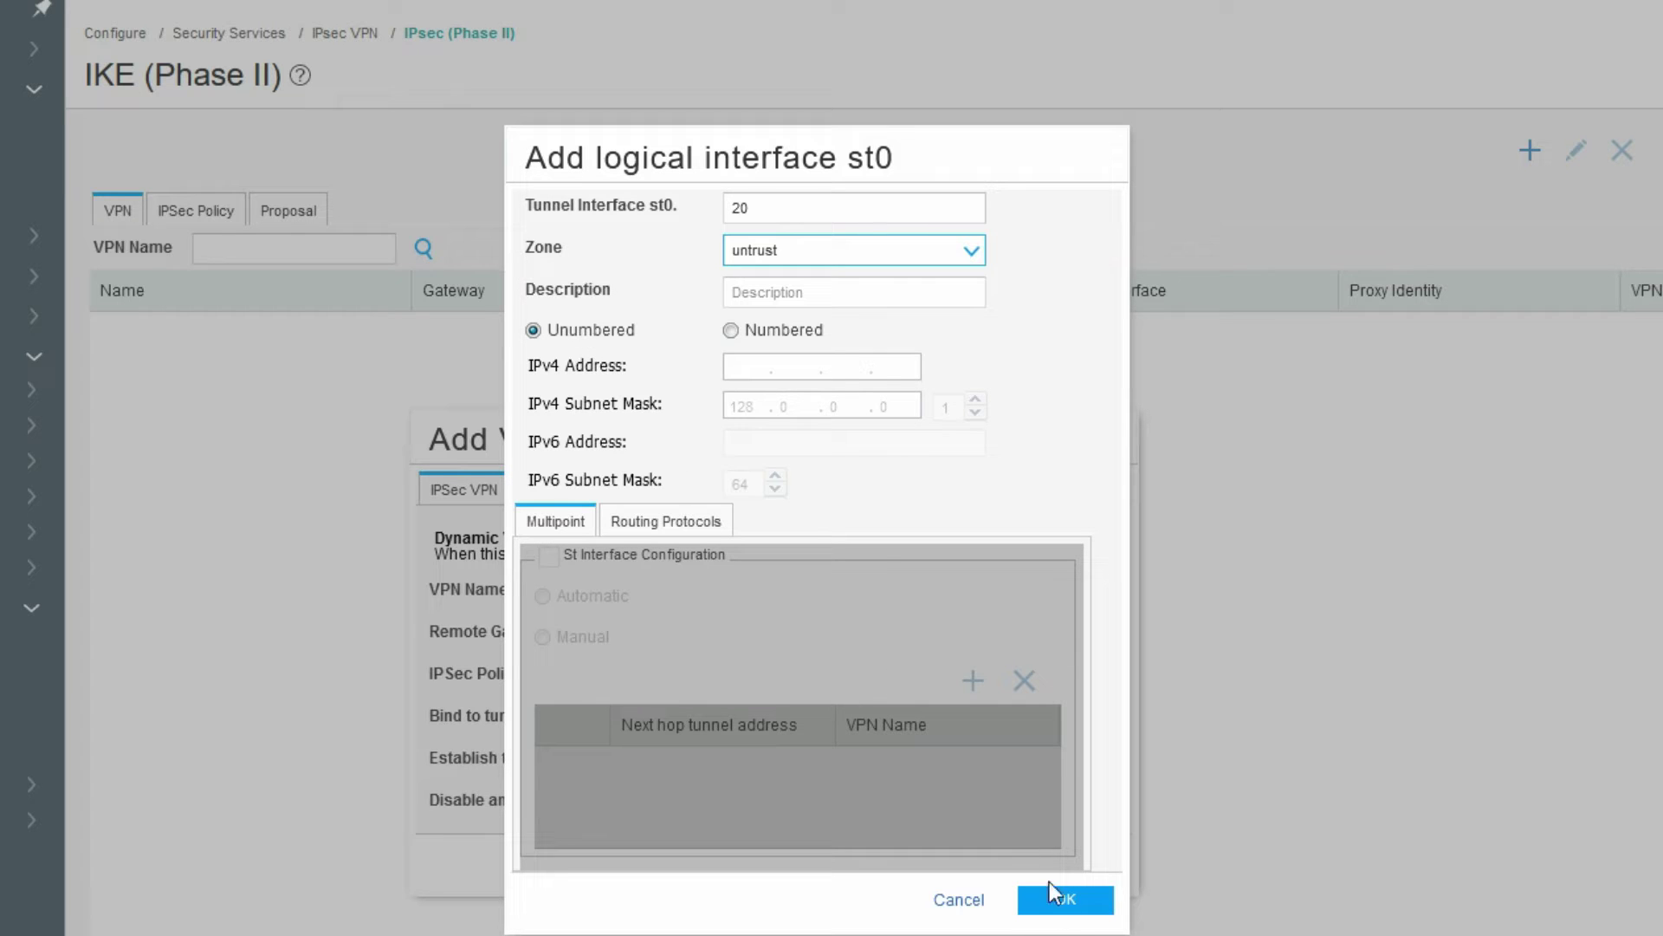
{"action": "left_click", "coordinate": [1068, 909]}
{"action": "left_click", "coordinate": [1068, 910]}
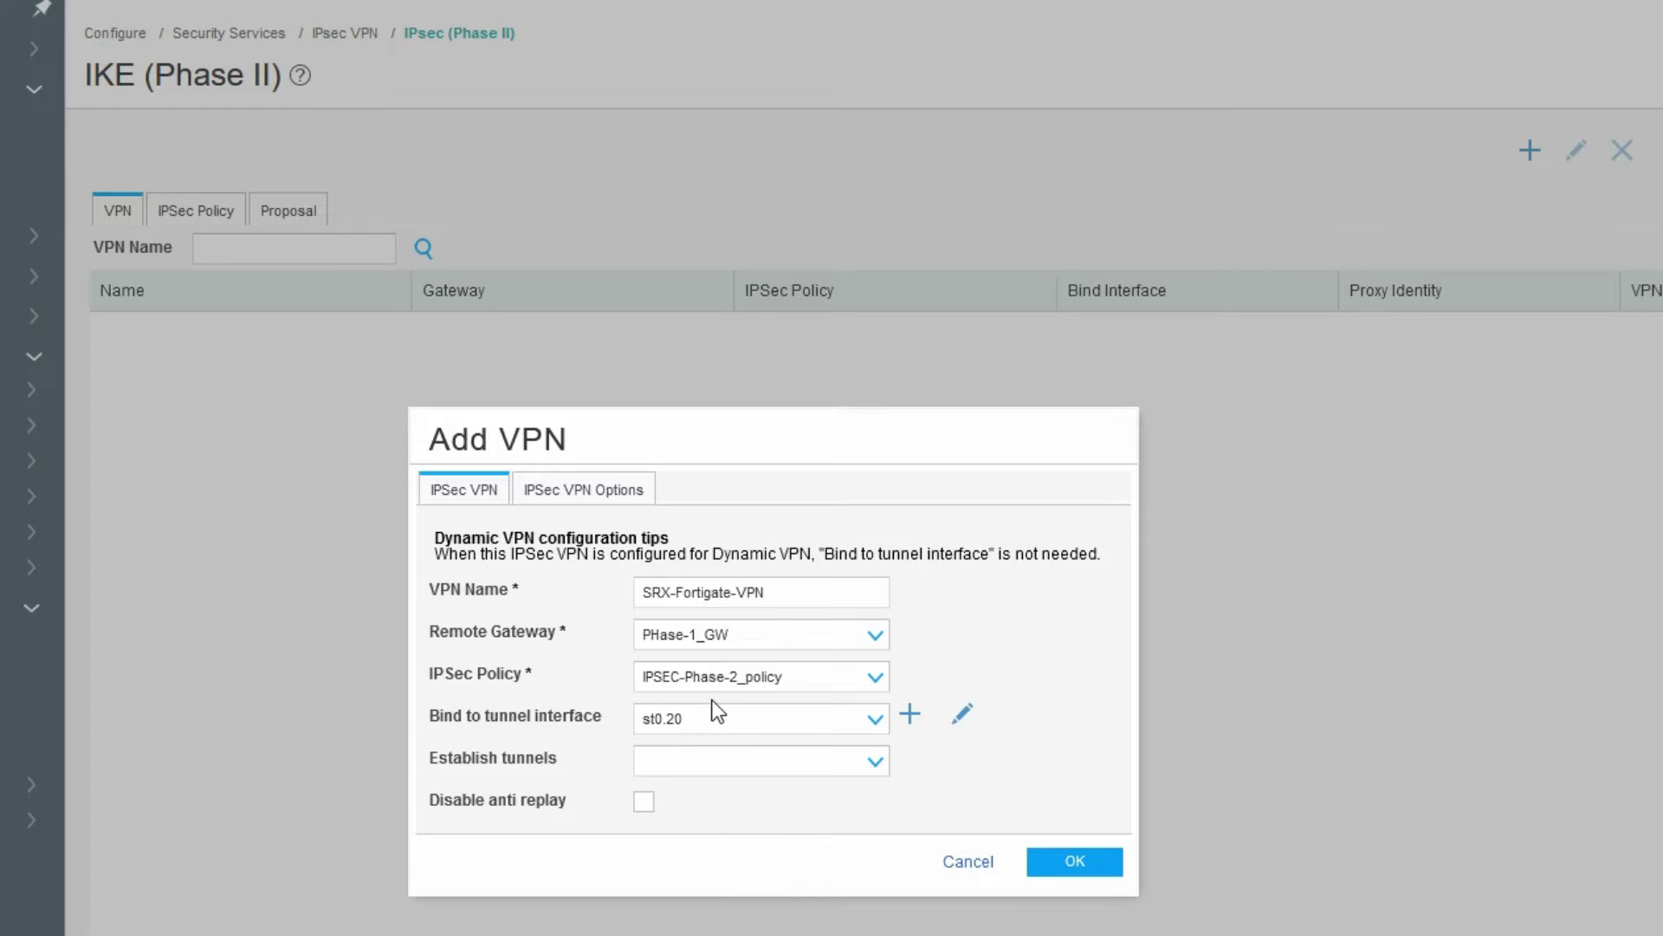
- Set the VPN to establish tunnels immediately and enable traffic selectors in the advanced options
{"action": "left_click", "coordinate": [709, 764]}
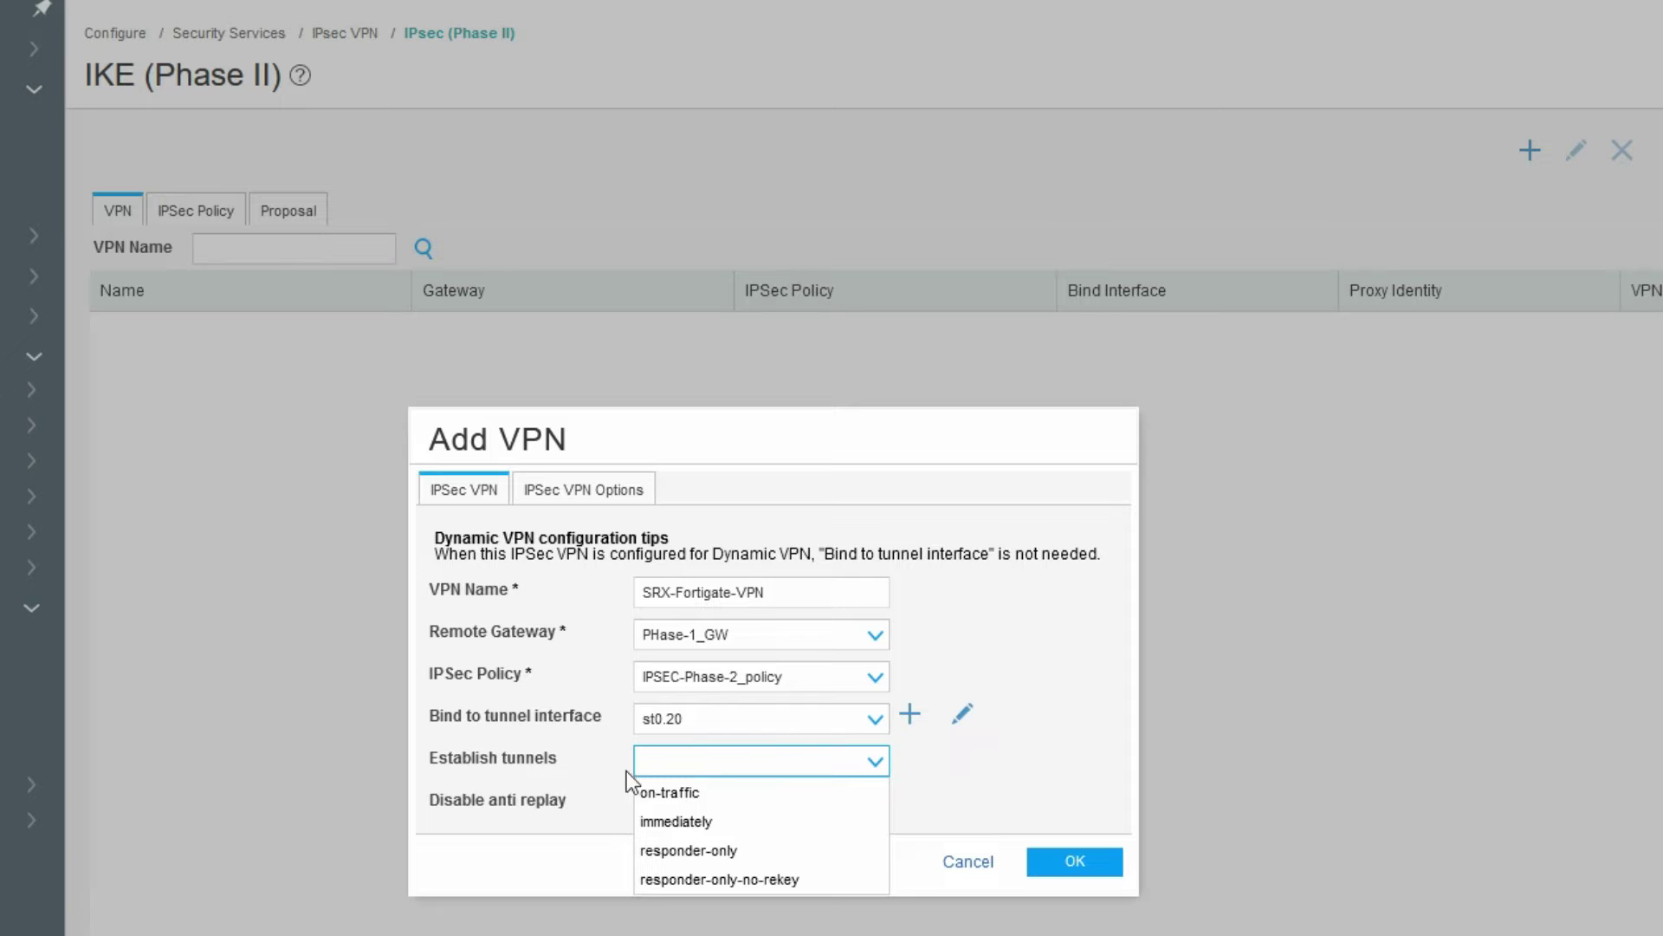
{"action": "left_click", "coordinate": [719, 830]}
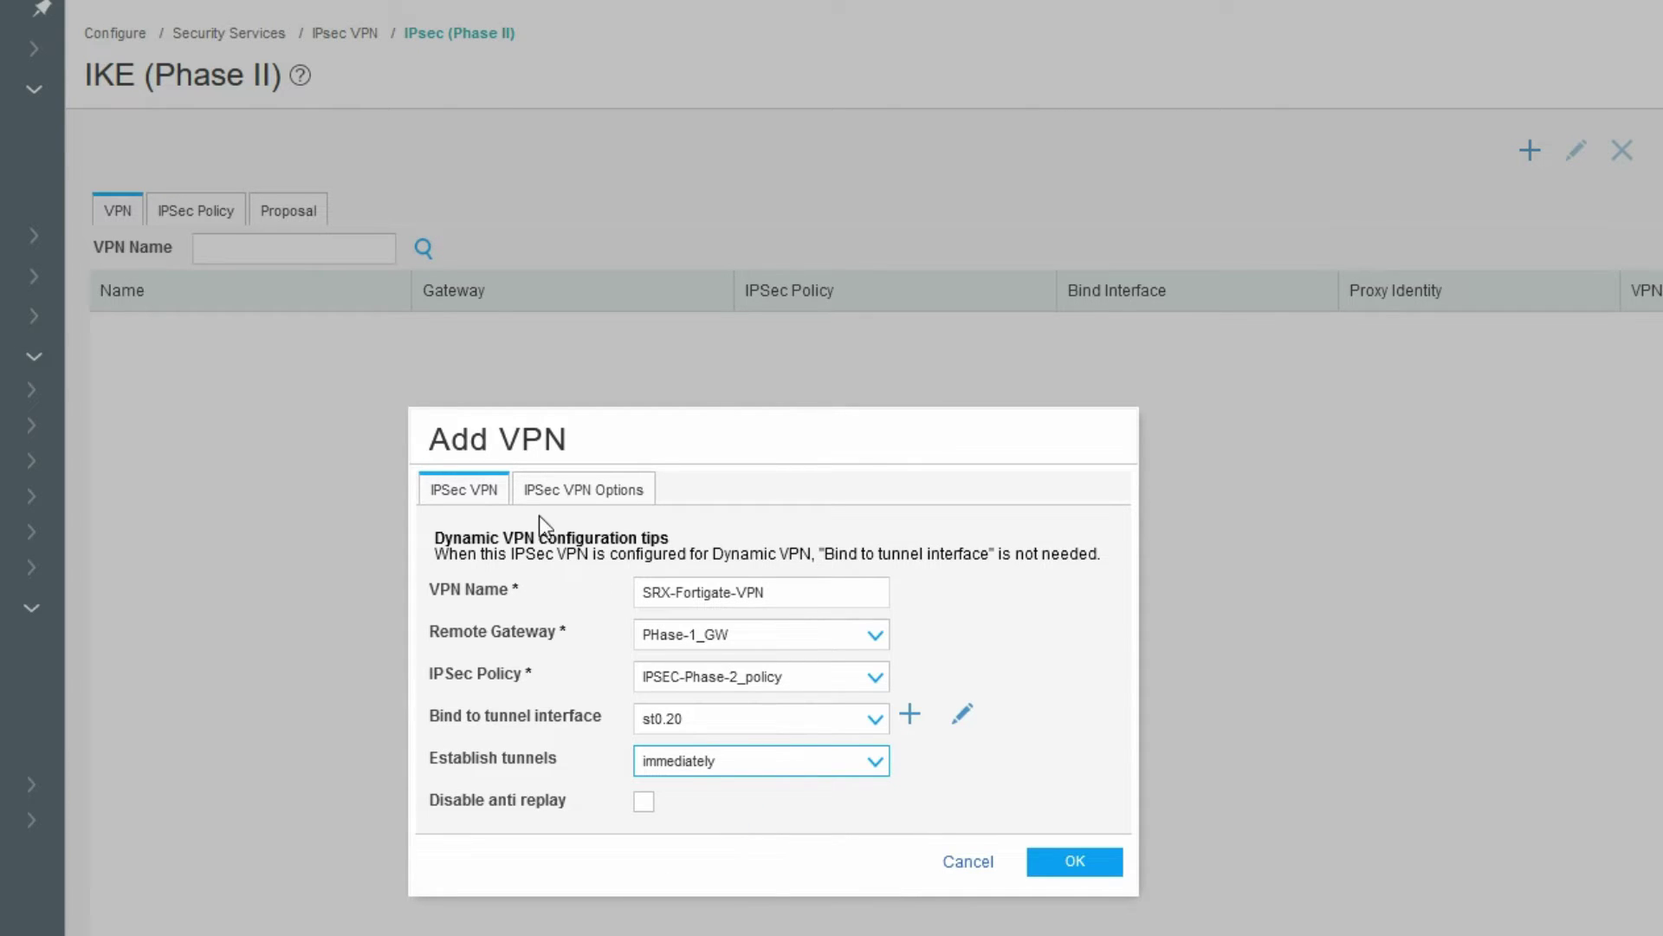
{"action": "left_click", "coordinate": [598, 497]}
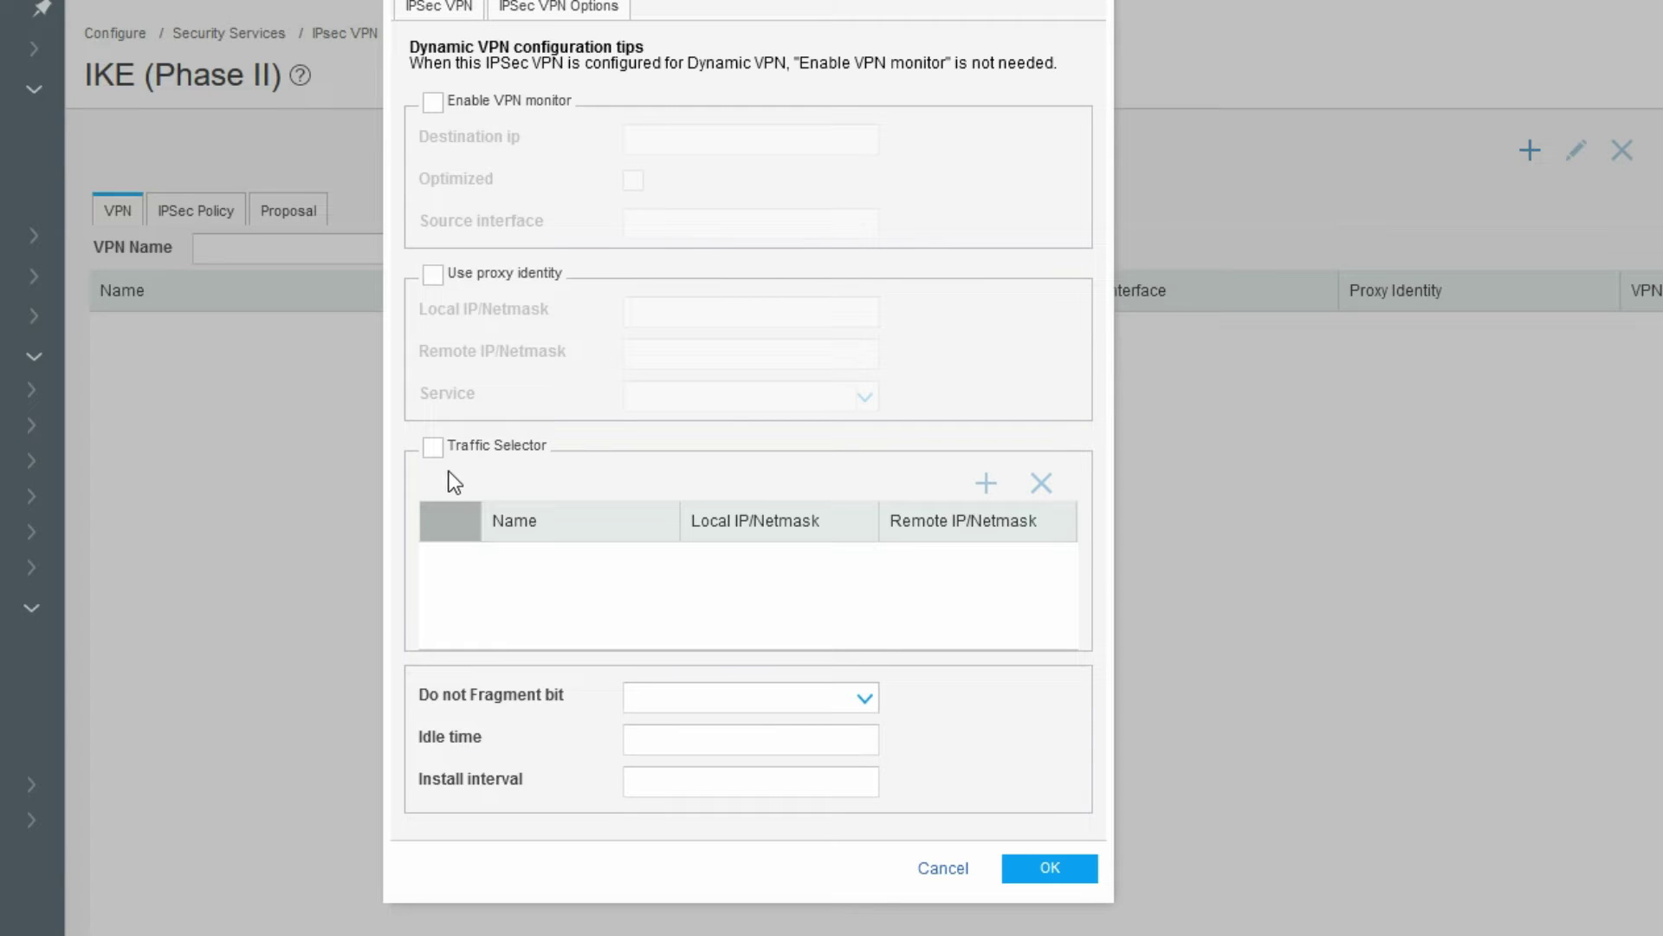
{"action": "left_click", "coordinate": [433, 447]}
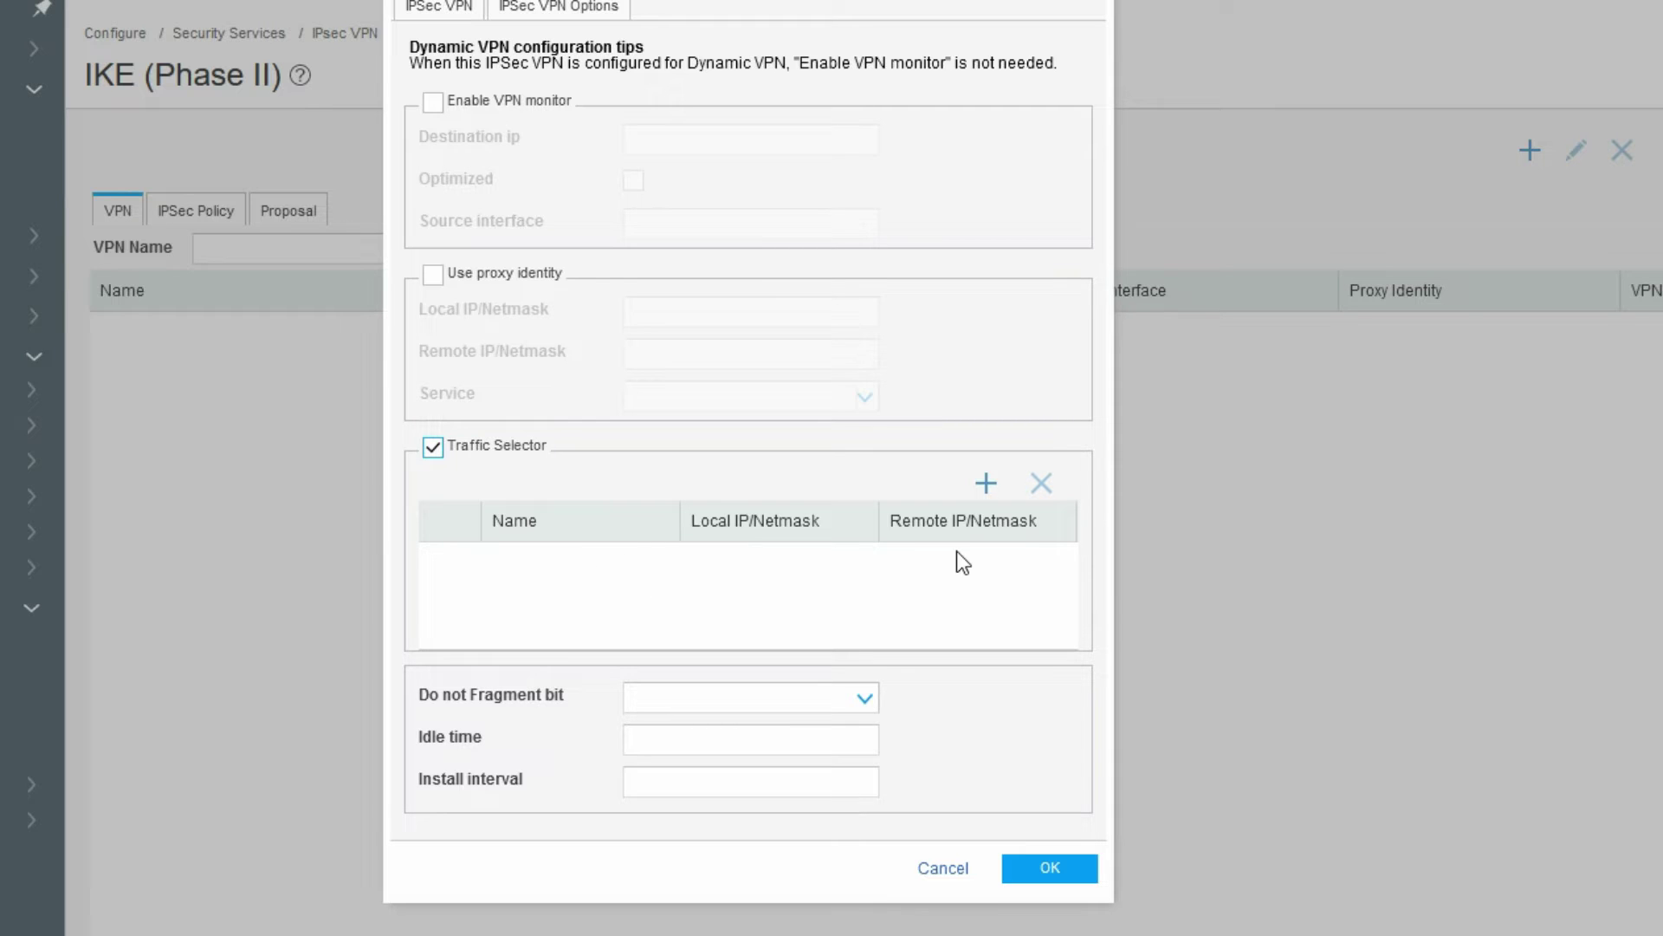
- Add traffic selector VPN_Subnet from 10.10.10.0/24 to 20.1.1.0/24 and submit the VPN
{"action": "left_click", "coordinate": [984, 484]}
{"action": "type", "text": "VPN"}
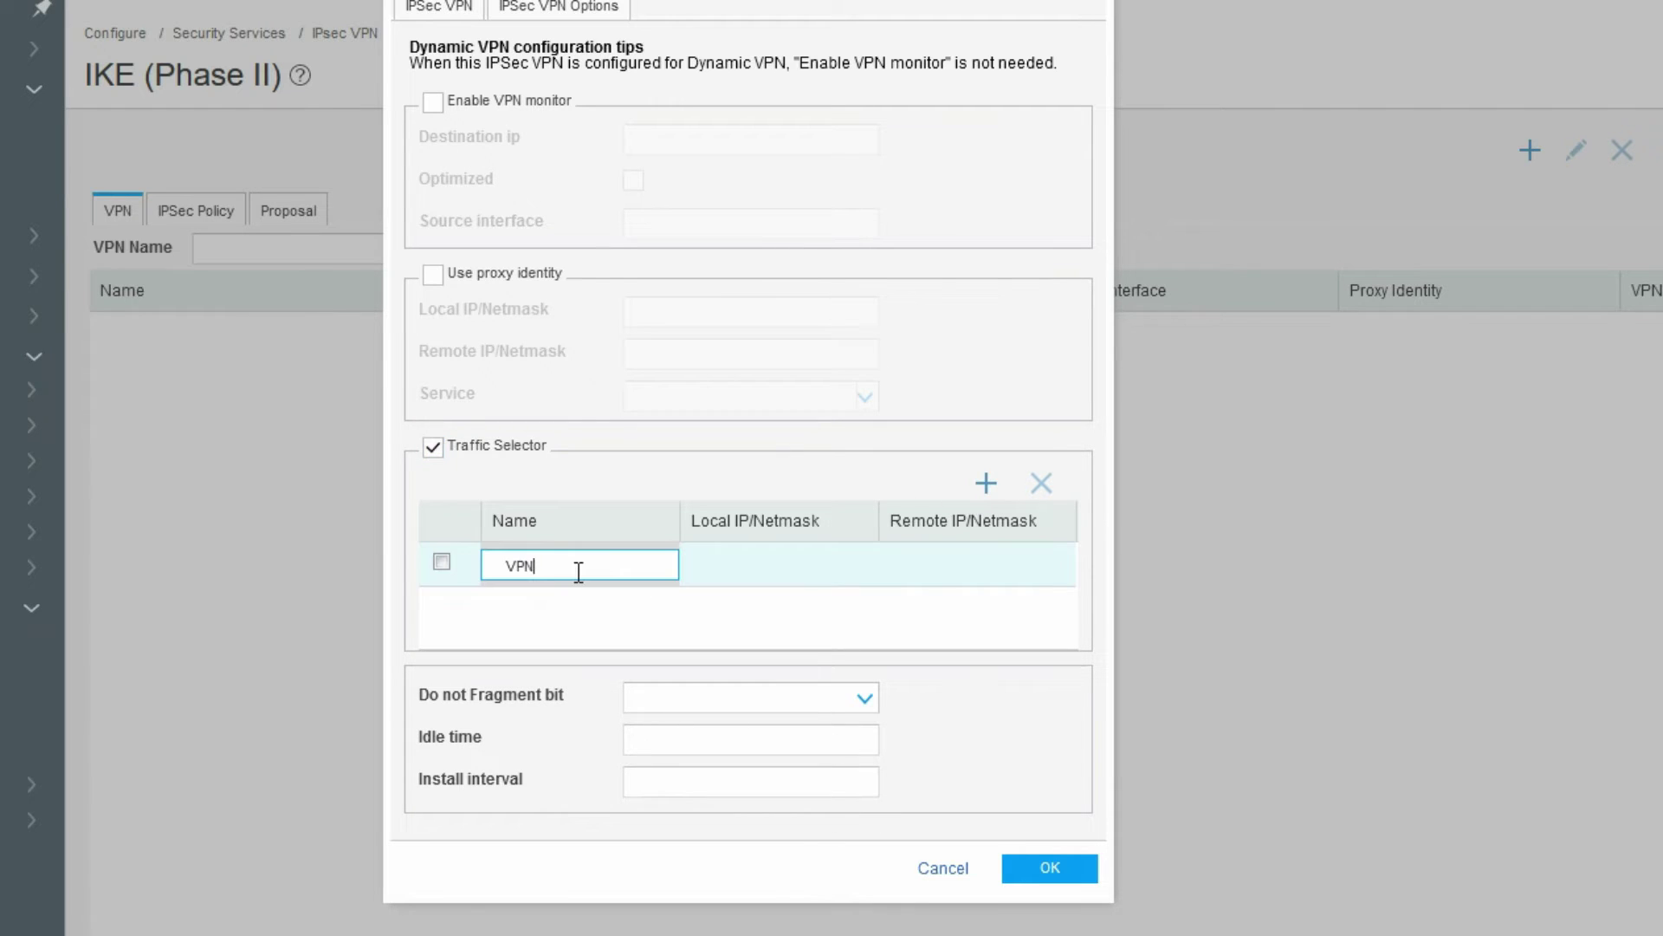
{"action": "type", "text": "_Subnet"}
{"action": "left_click", "coordinate": [765, 569]}
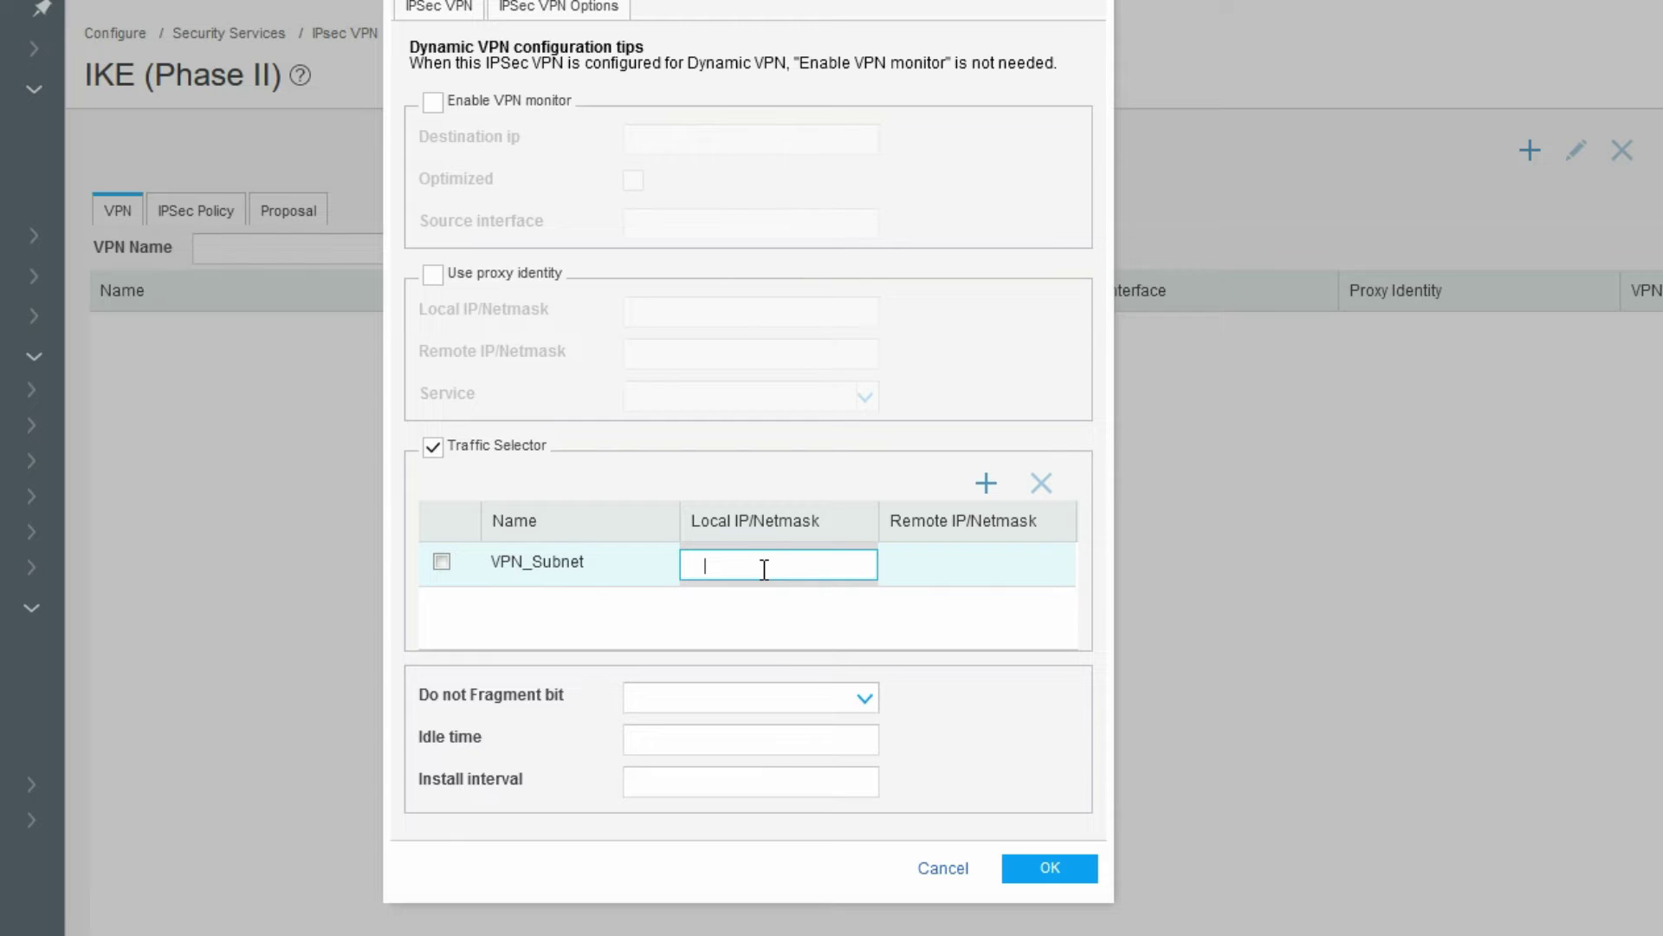
{"action": "type", "text": "10"}
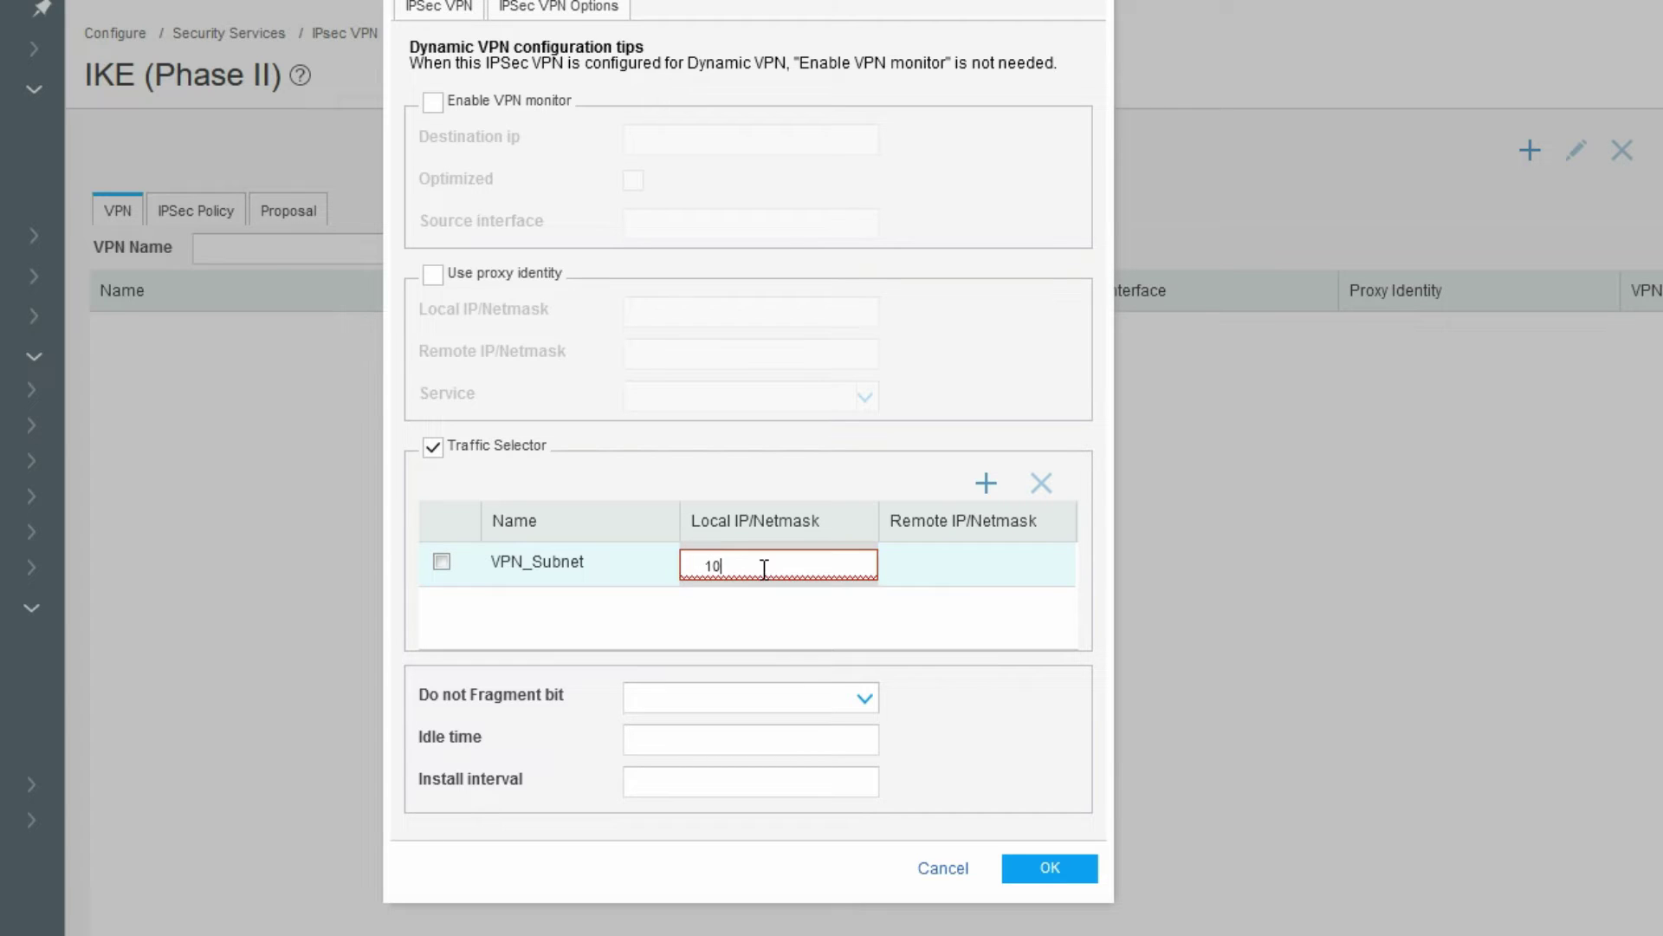
{"action": "type", "text": ".10.10.0/24"}
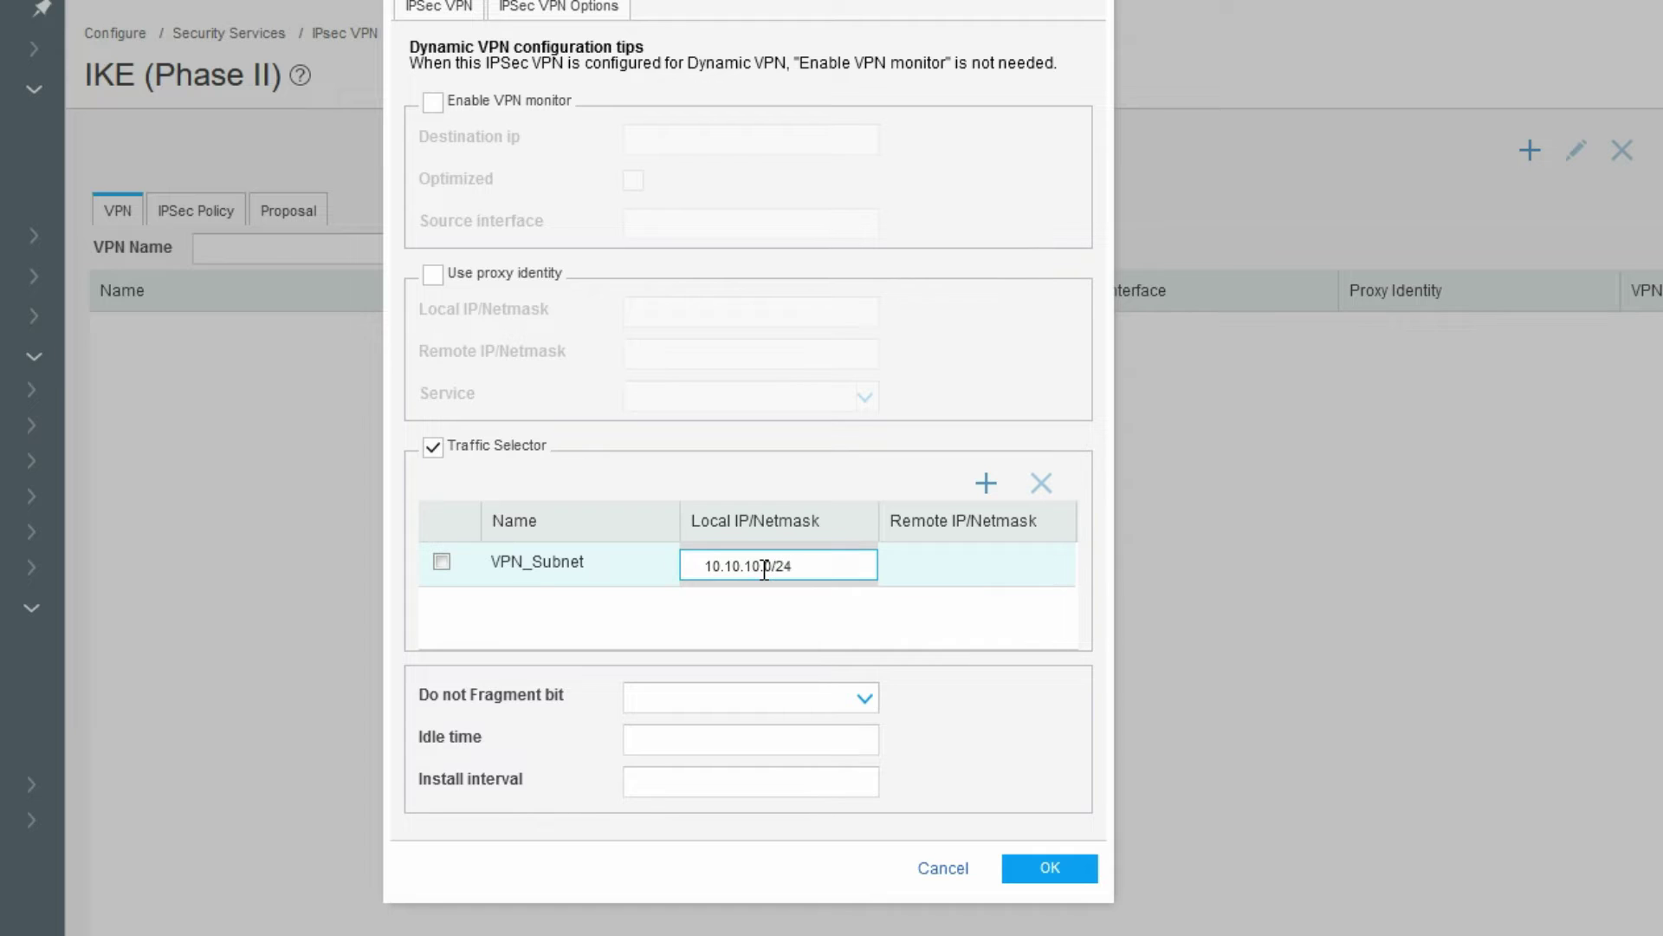
{"action": "left_click", "coordinate": [940, 565]}
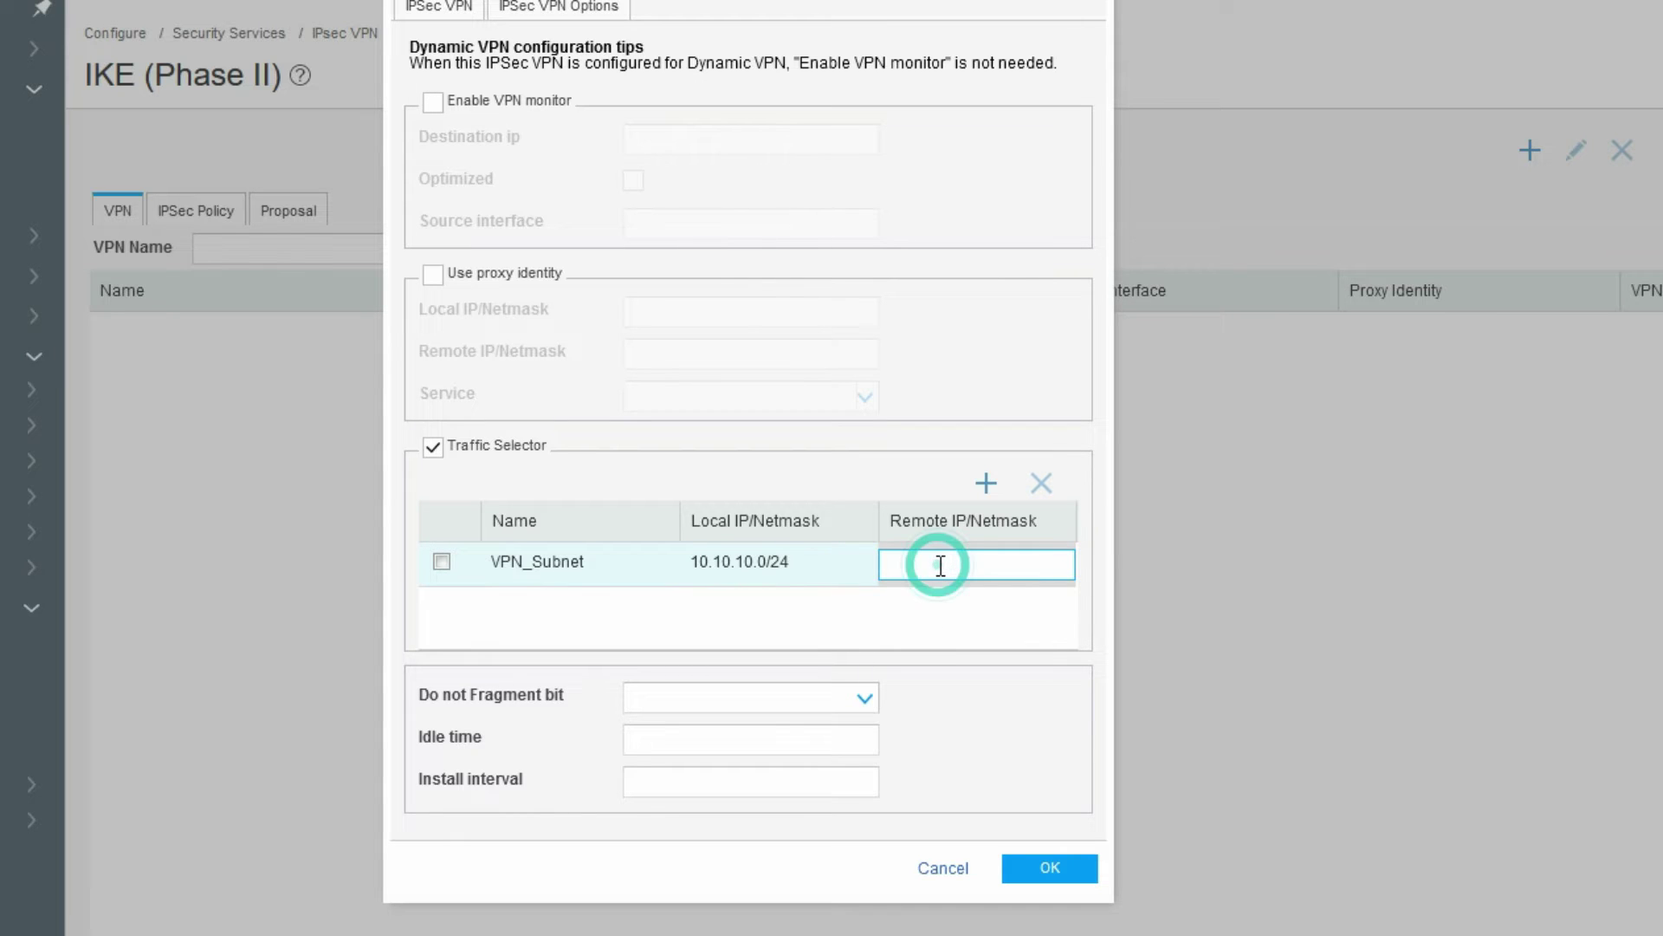
{"action": "type", "text": "20.1."}
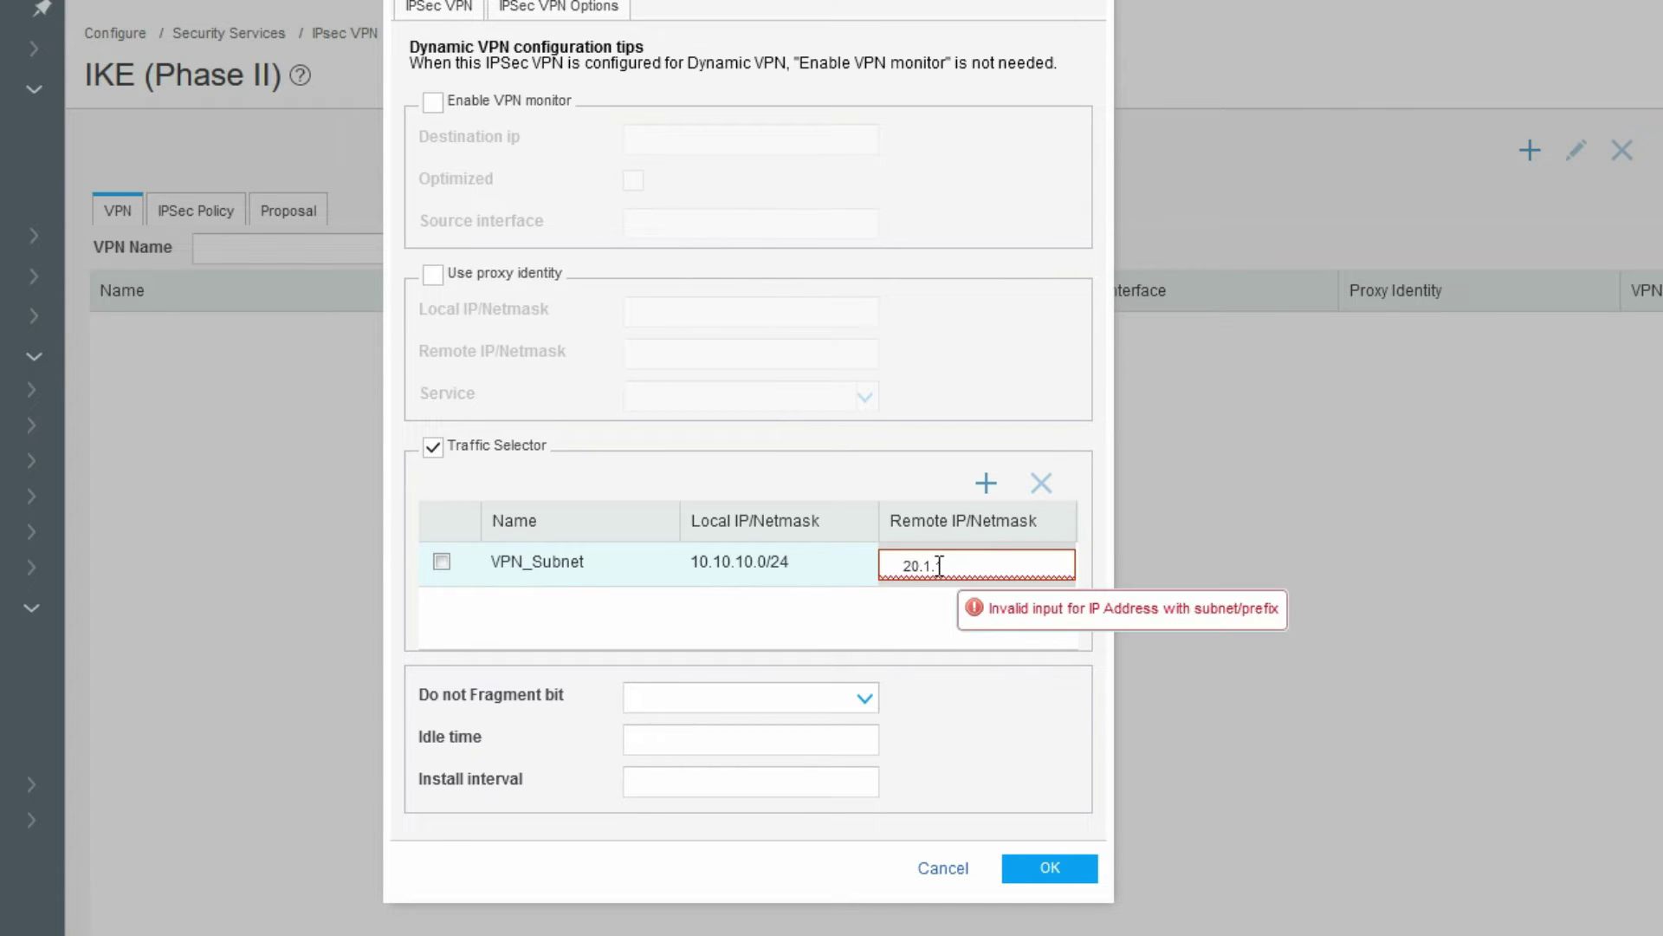
{"action": "type", "text": "1.0/24"}
{"action": "left_click", "coordinate": [943, 630]}
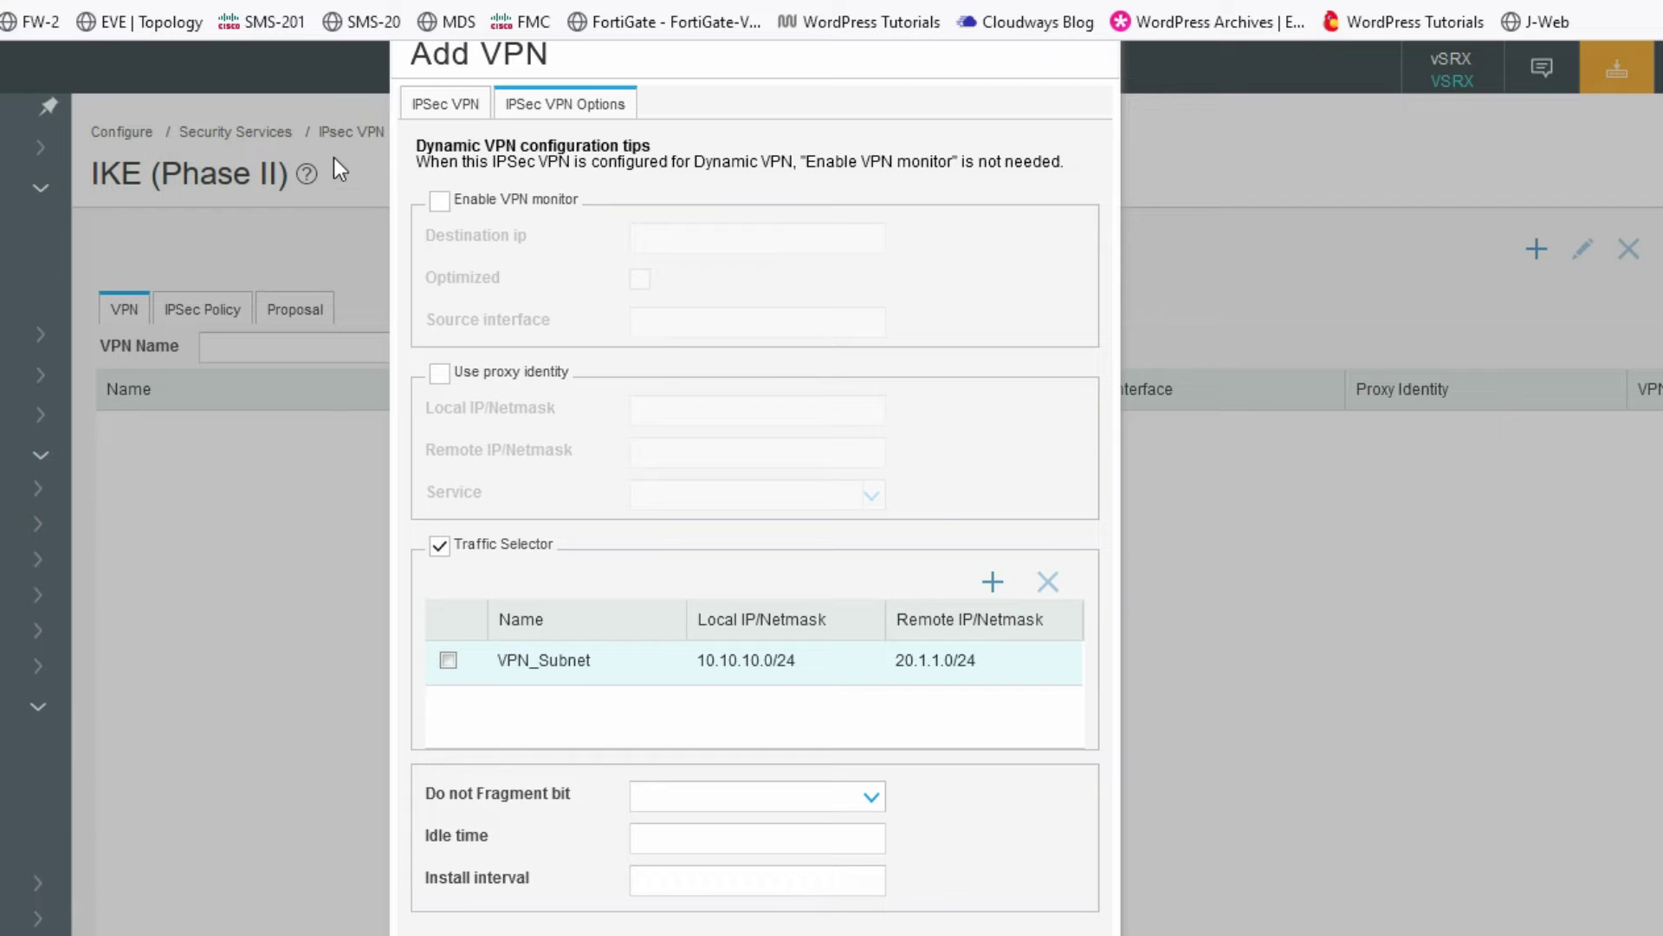
{"action": "left_click", "coordinate": [452, 106]}
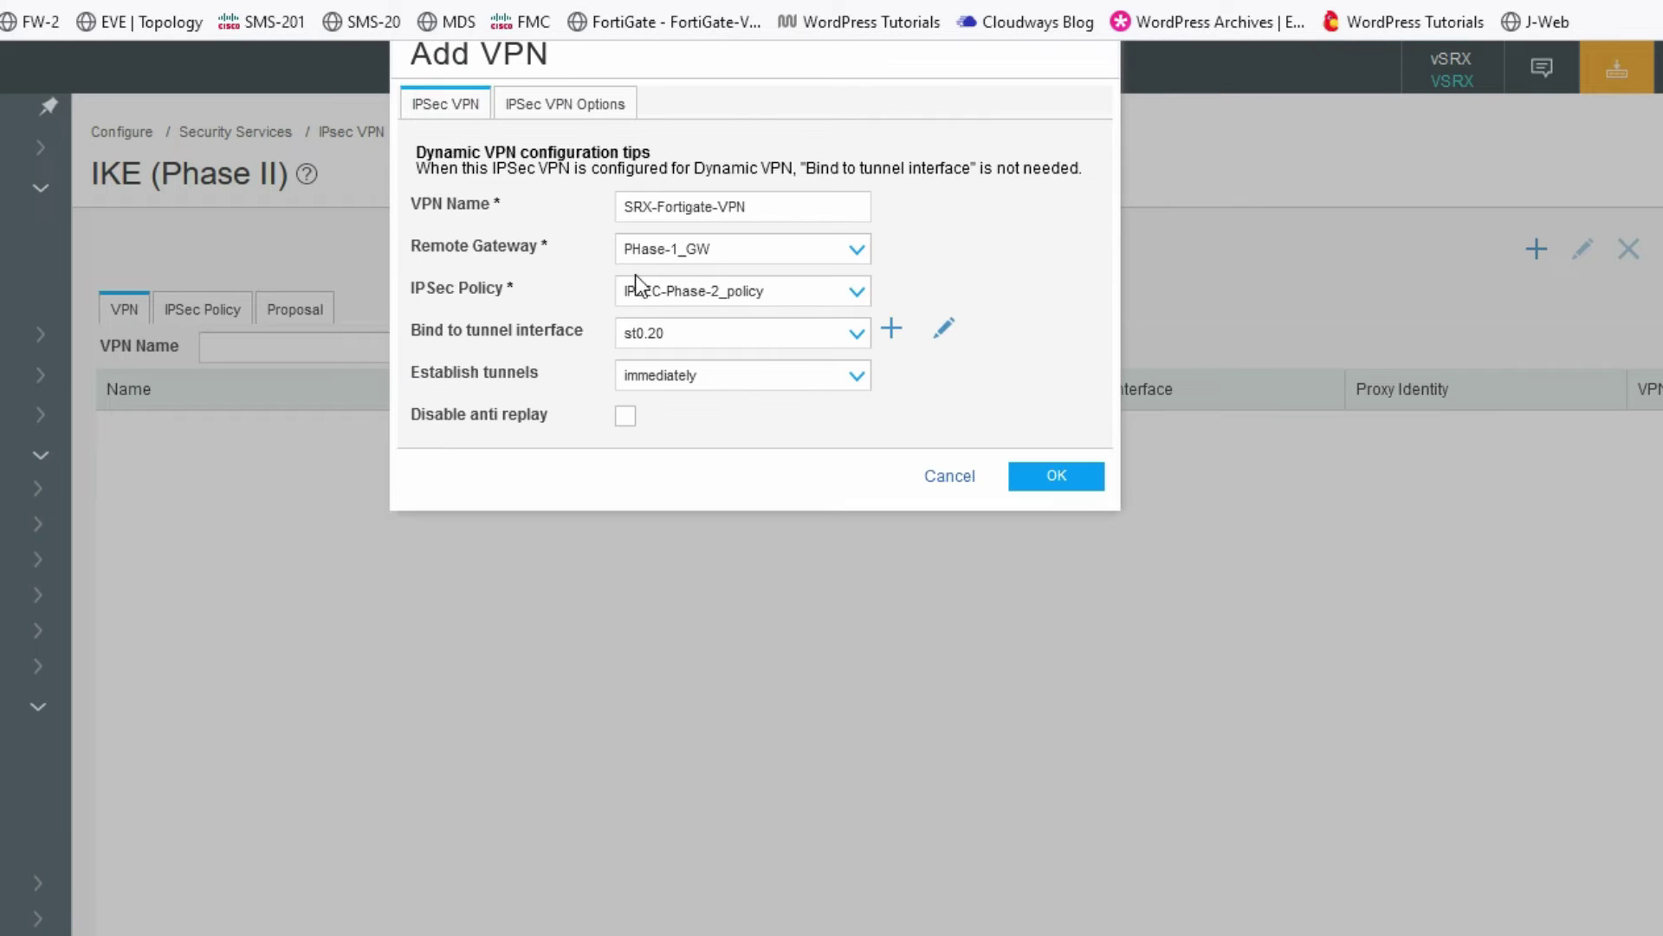
{"action": "left_click", "coordinate": [1051, 481]}
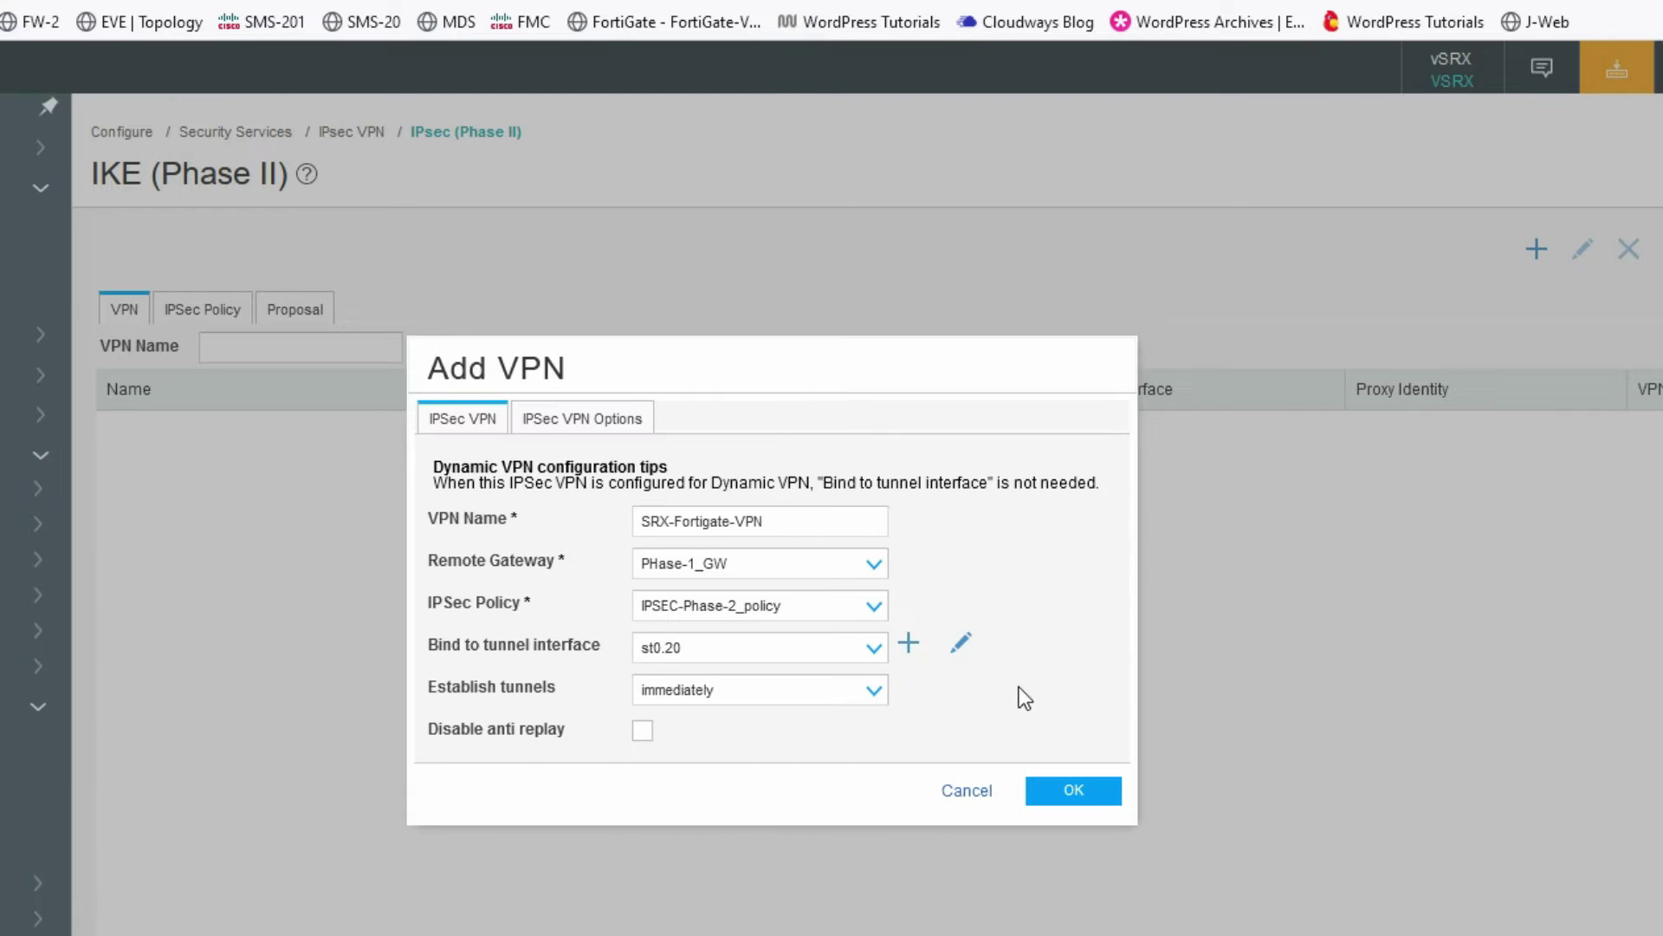
- Save the VPN and select route 20.1.1.0/24 on the Static Routing page
{"action": "left_click", "coordinate": [1062, 796]}
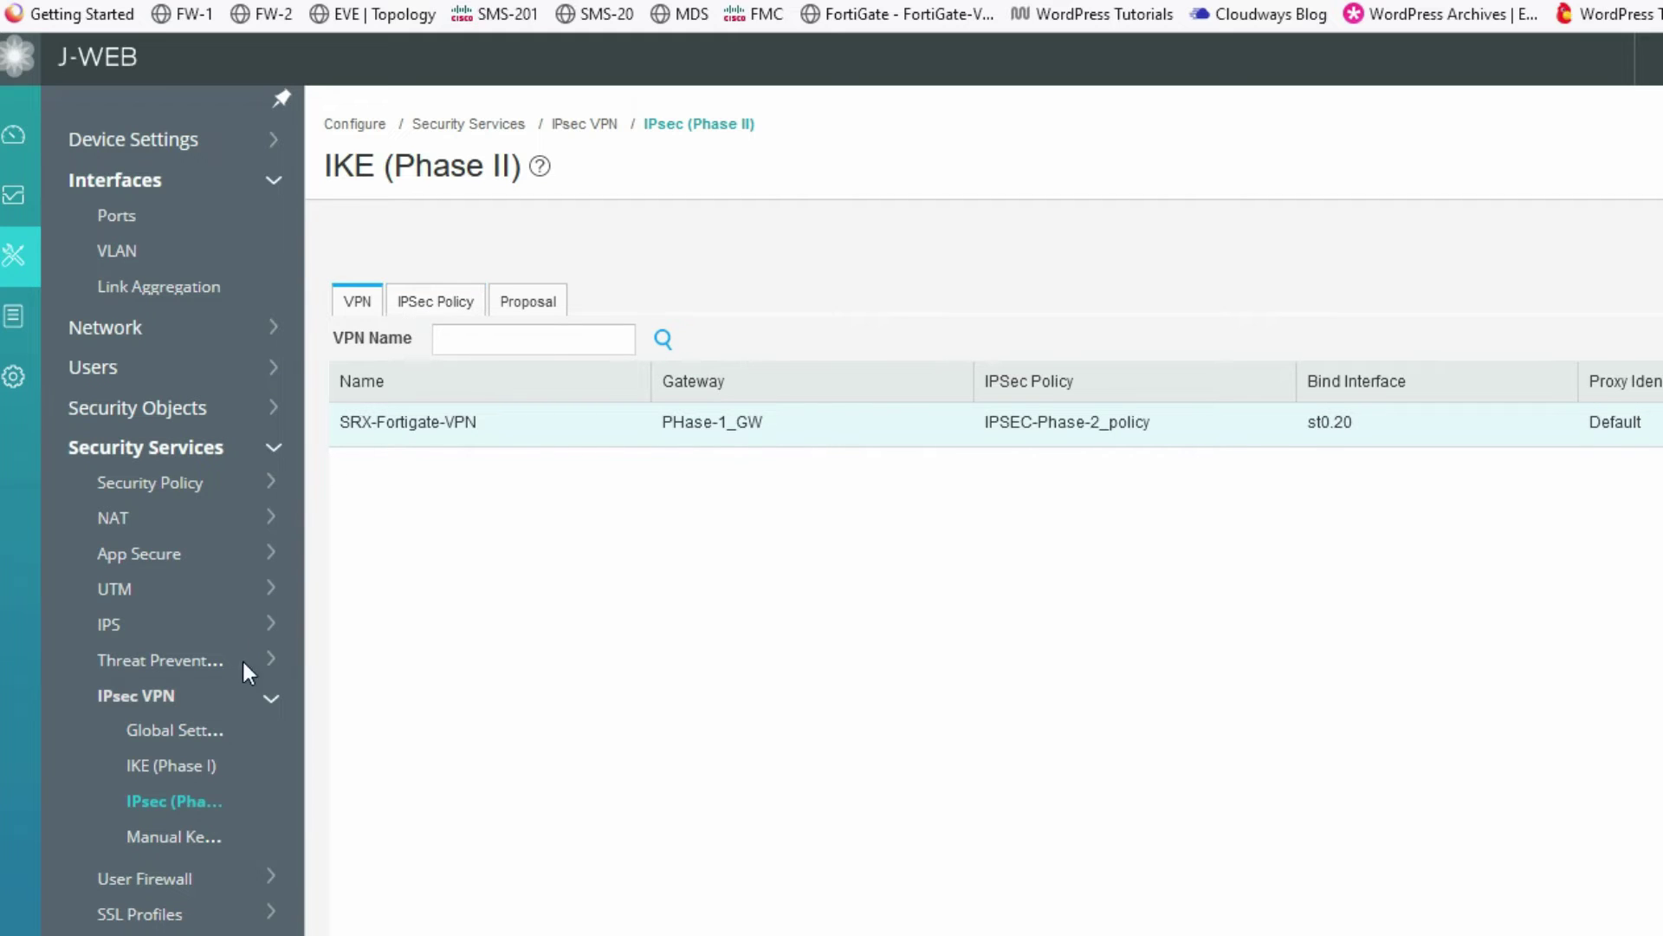
{"action": "left_click", "coordinate": [271, 702]}
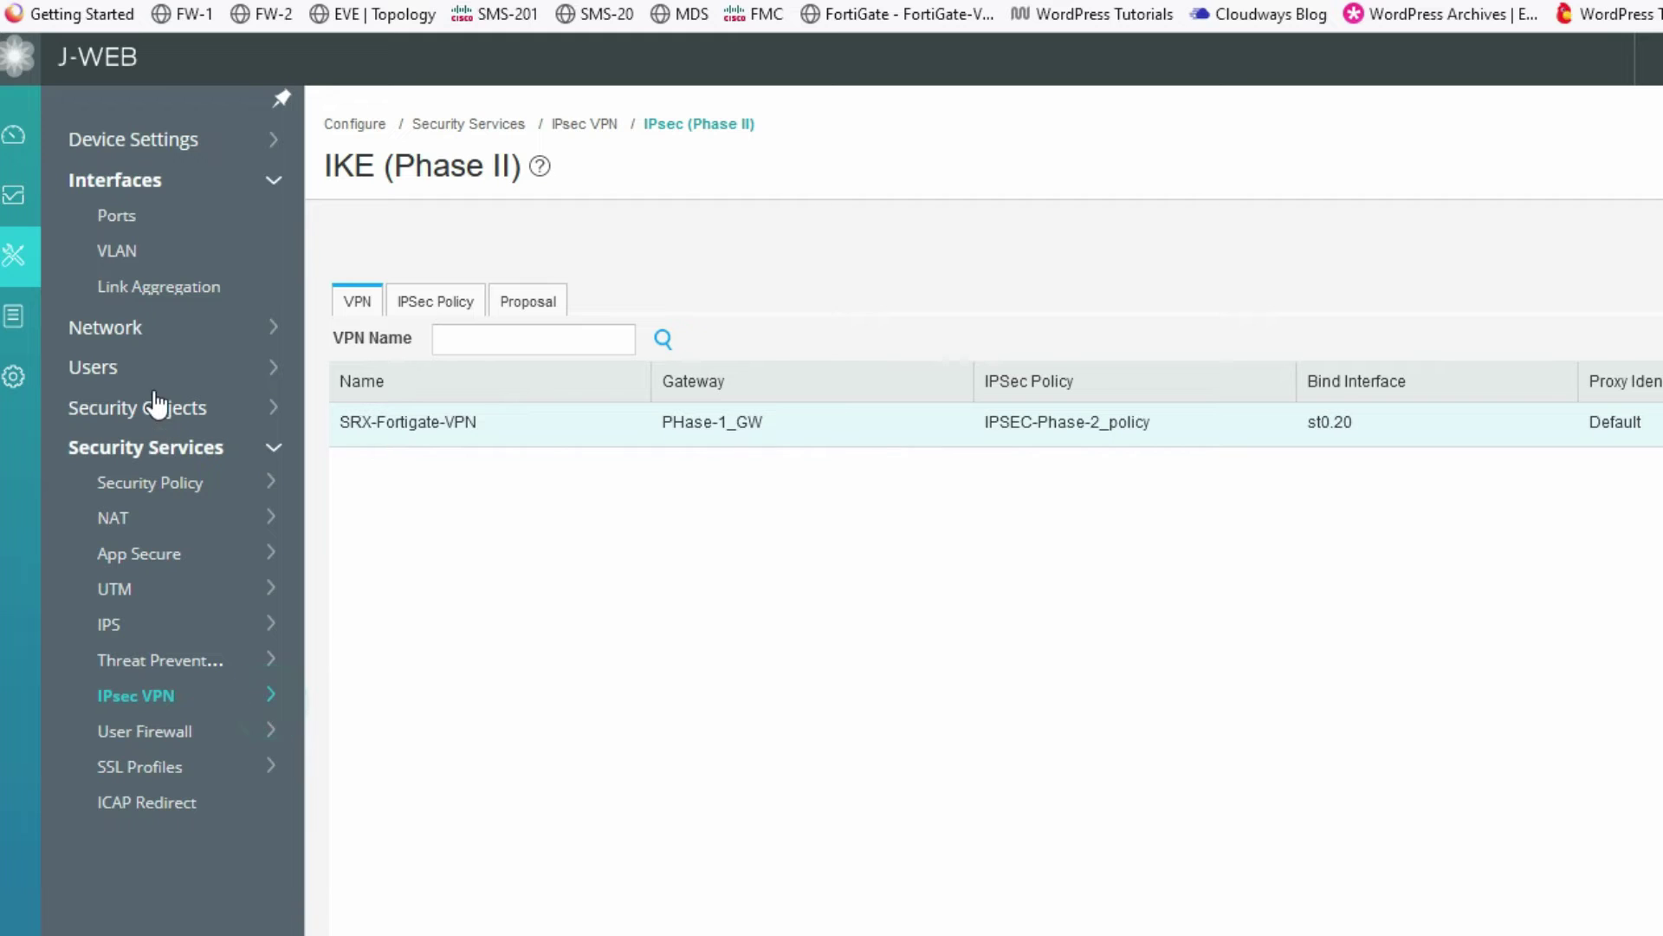
{"action": "left_click", "coordinate": [148, 329]}
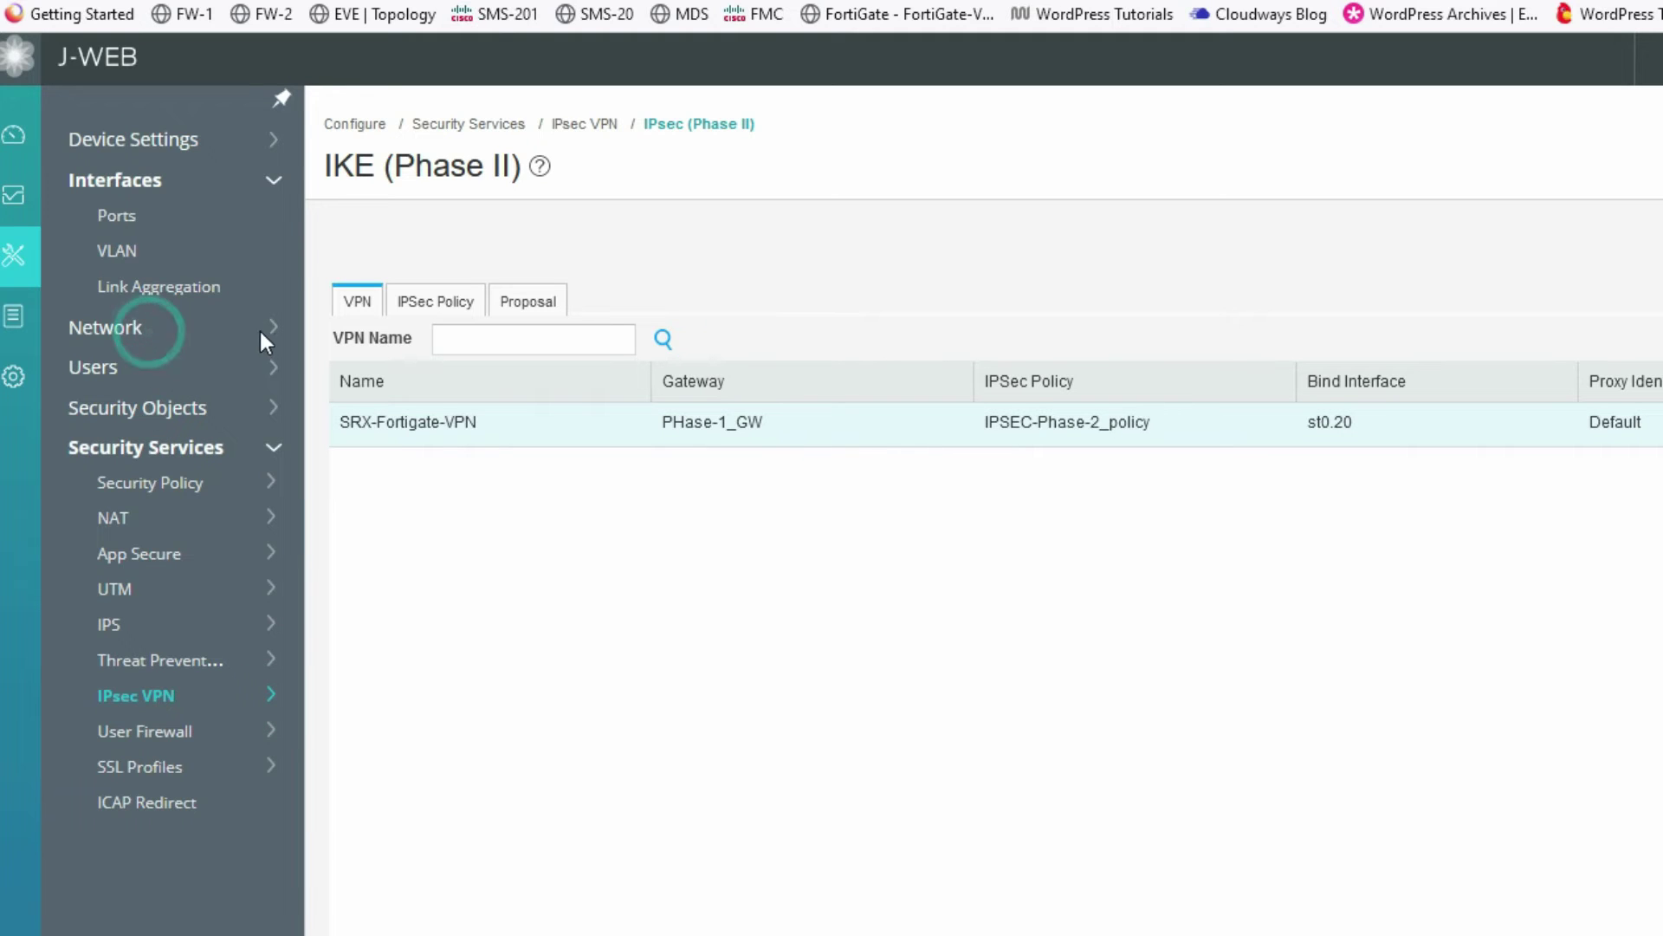
{"action": "left_click", "coordinate": [153, 435]}
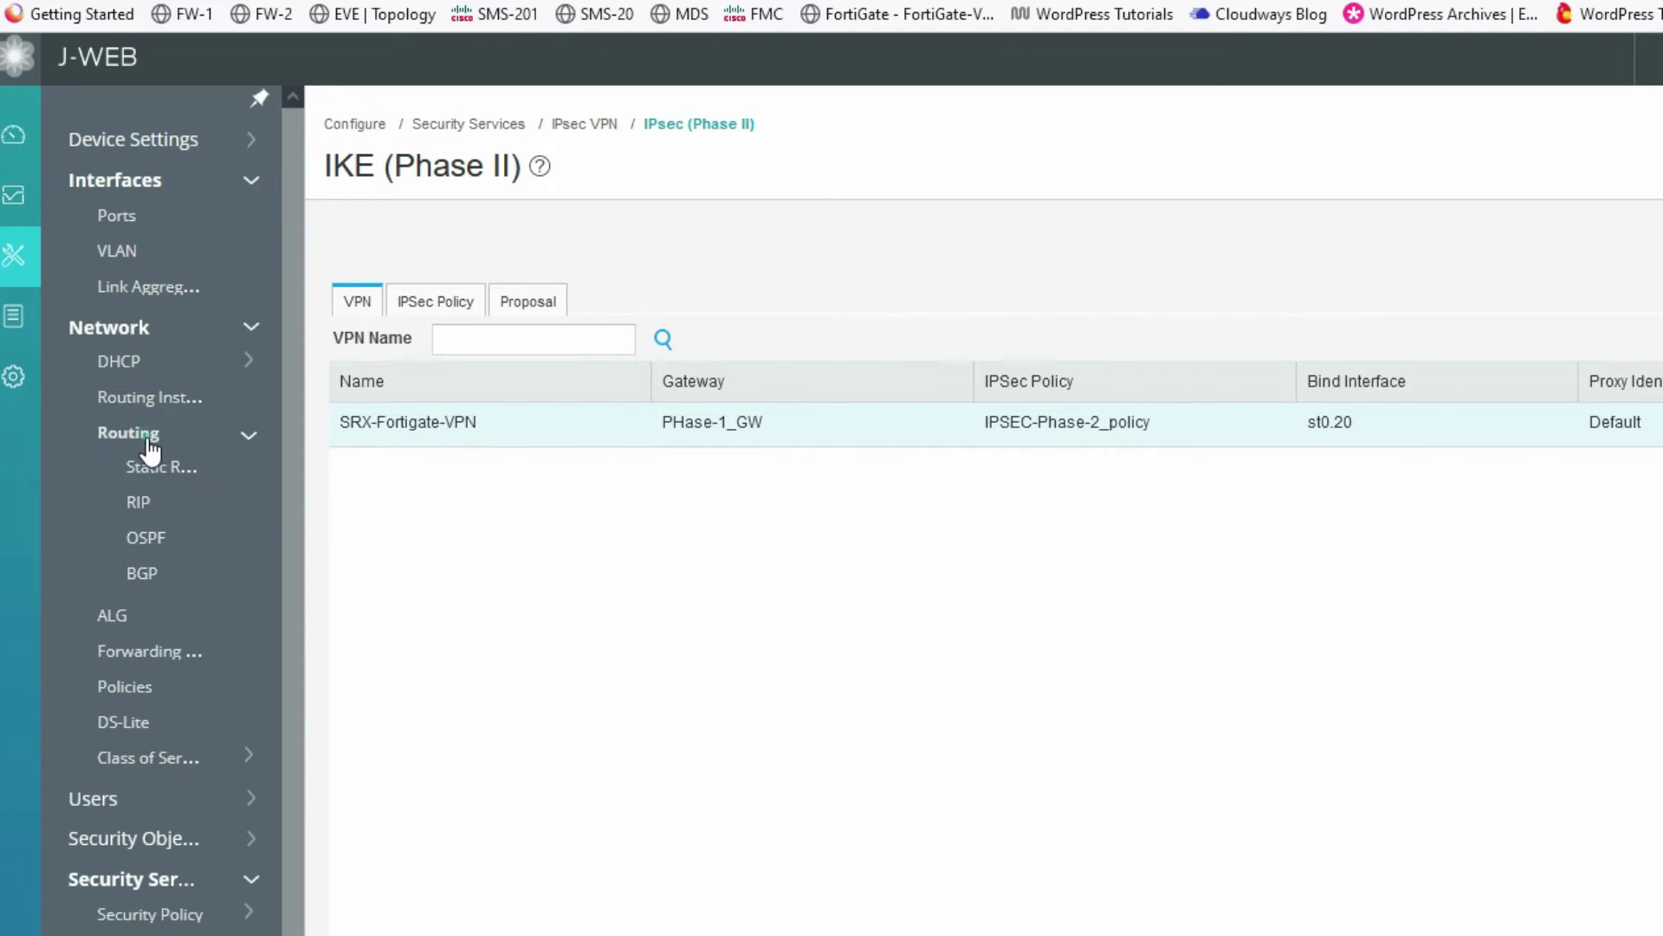
{"action": "left_click", "coordinate": [161, 467]}
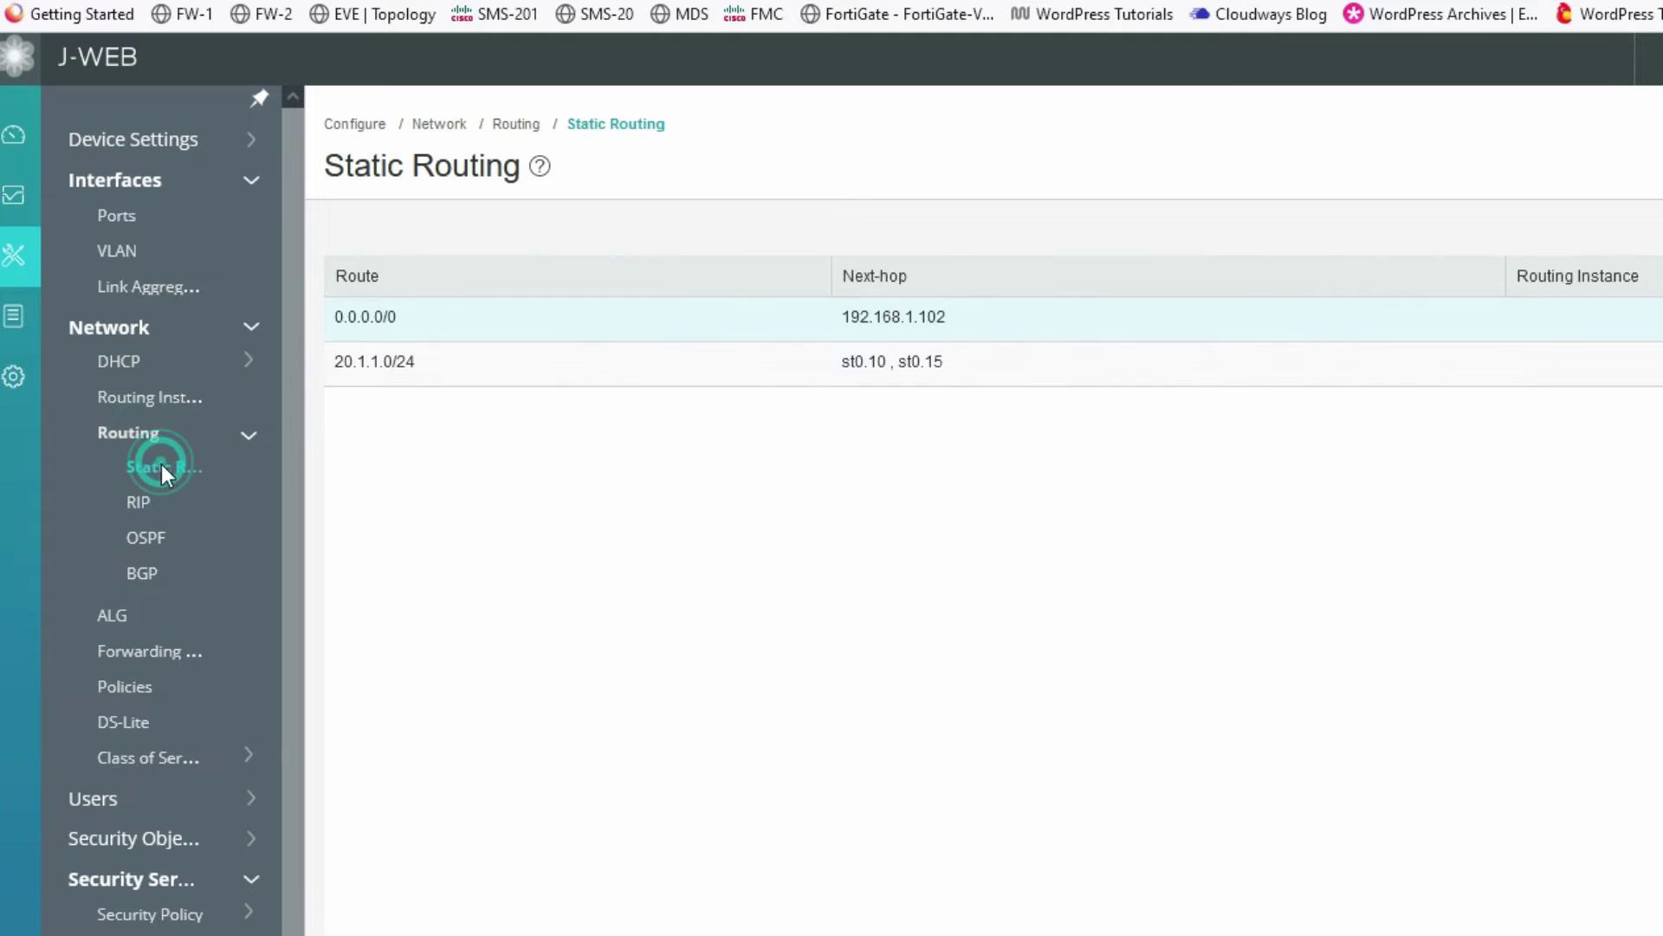
{"action": "left_click", "coordinate": [417, 317]}
{"action": "left_click", "coordinate": [846, 330]}
{"action": "left_click", "coordinate": [1282, 368]}
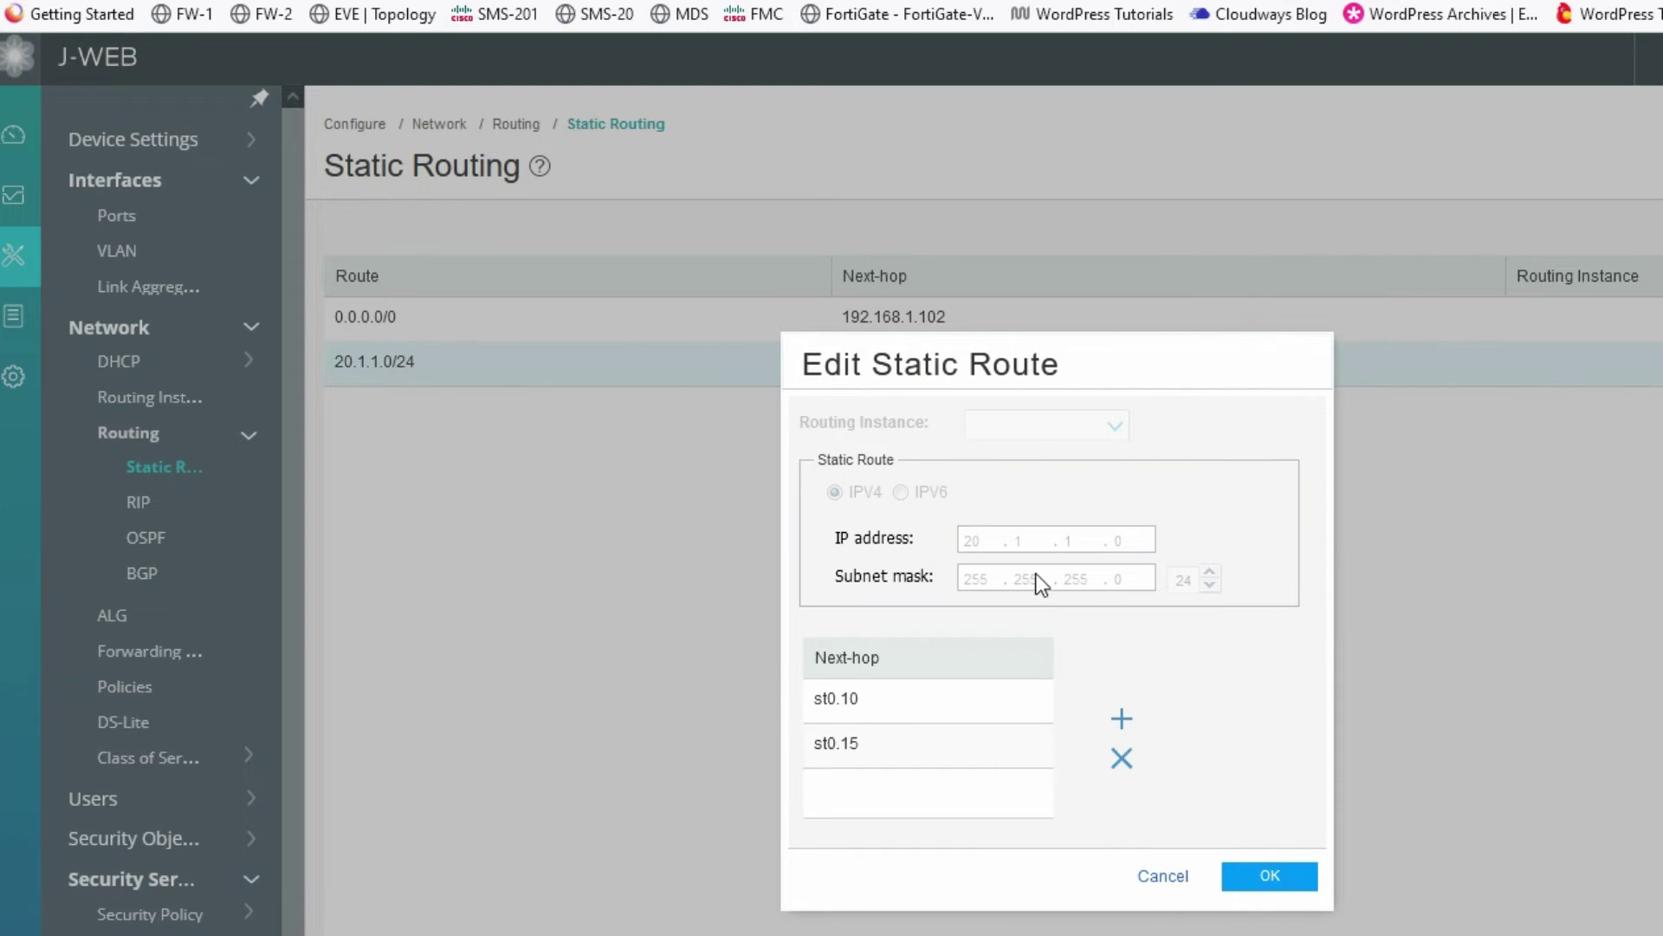
- Add interface st0.20 as another next-hop for route 20.1.1.0/24 and save it
{"action": "left_click", "coordinate": [1125, 715]}
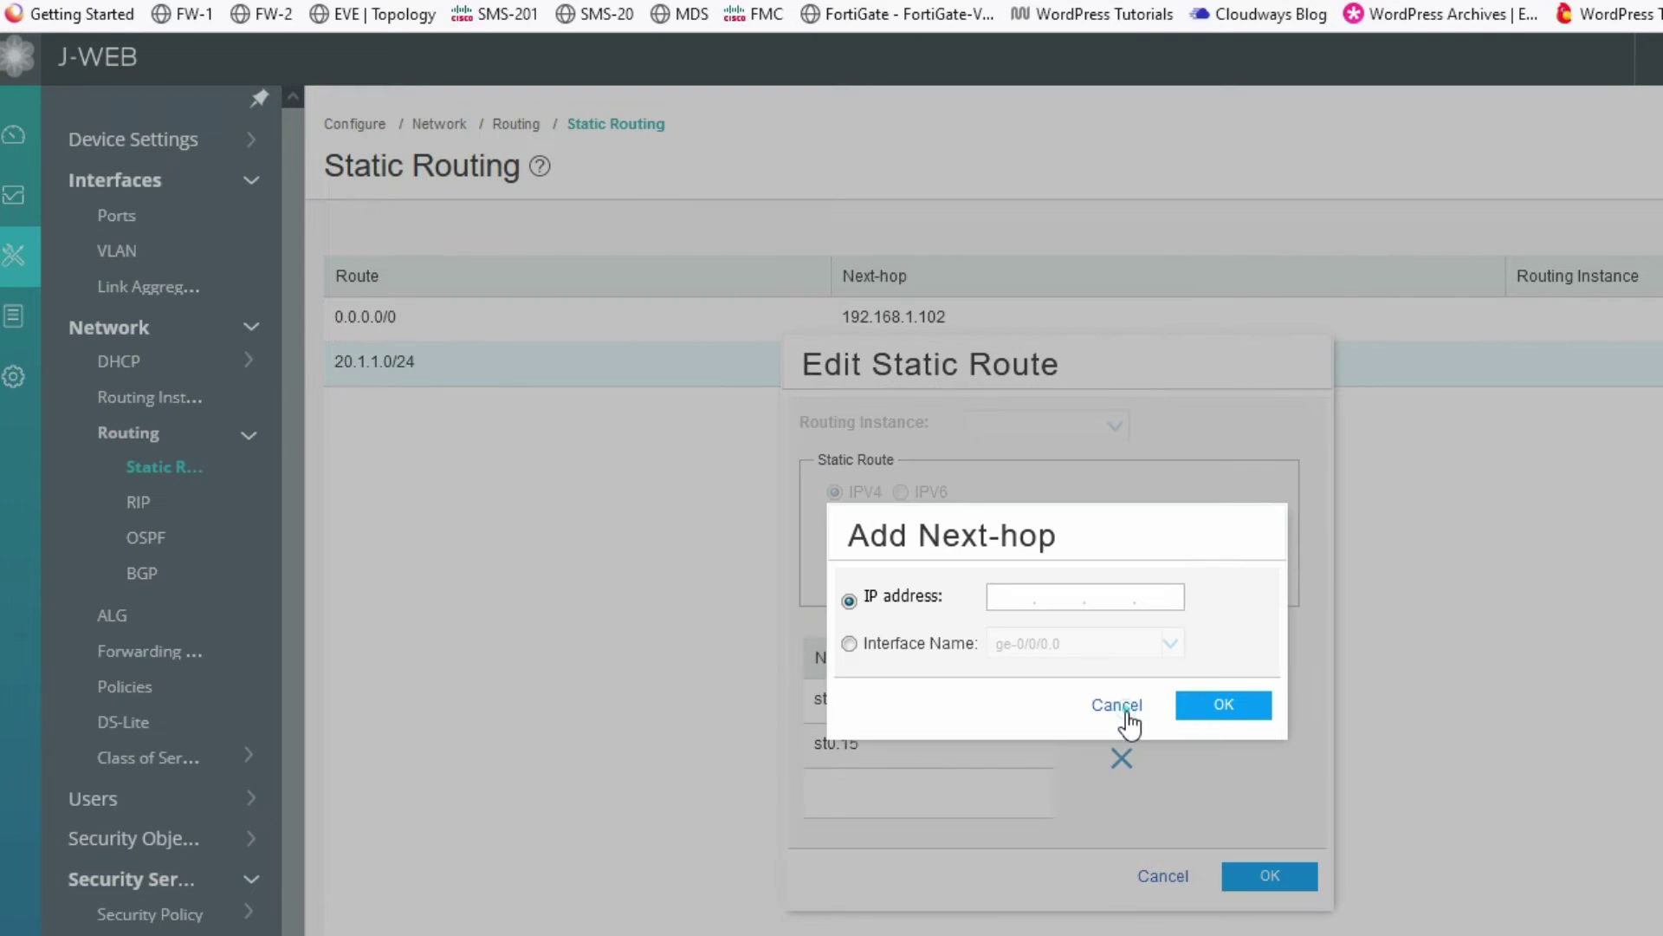
{"action": "left_click", "coordinate": [977, 648]}
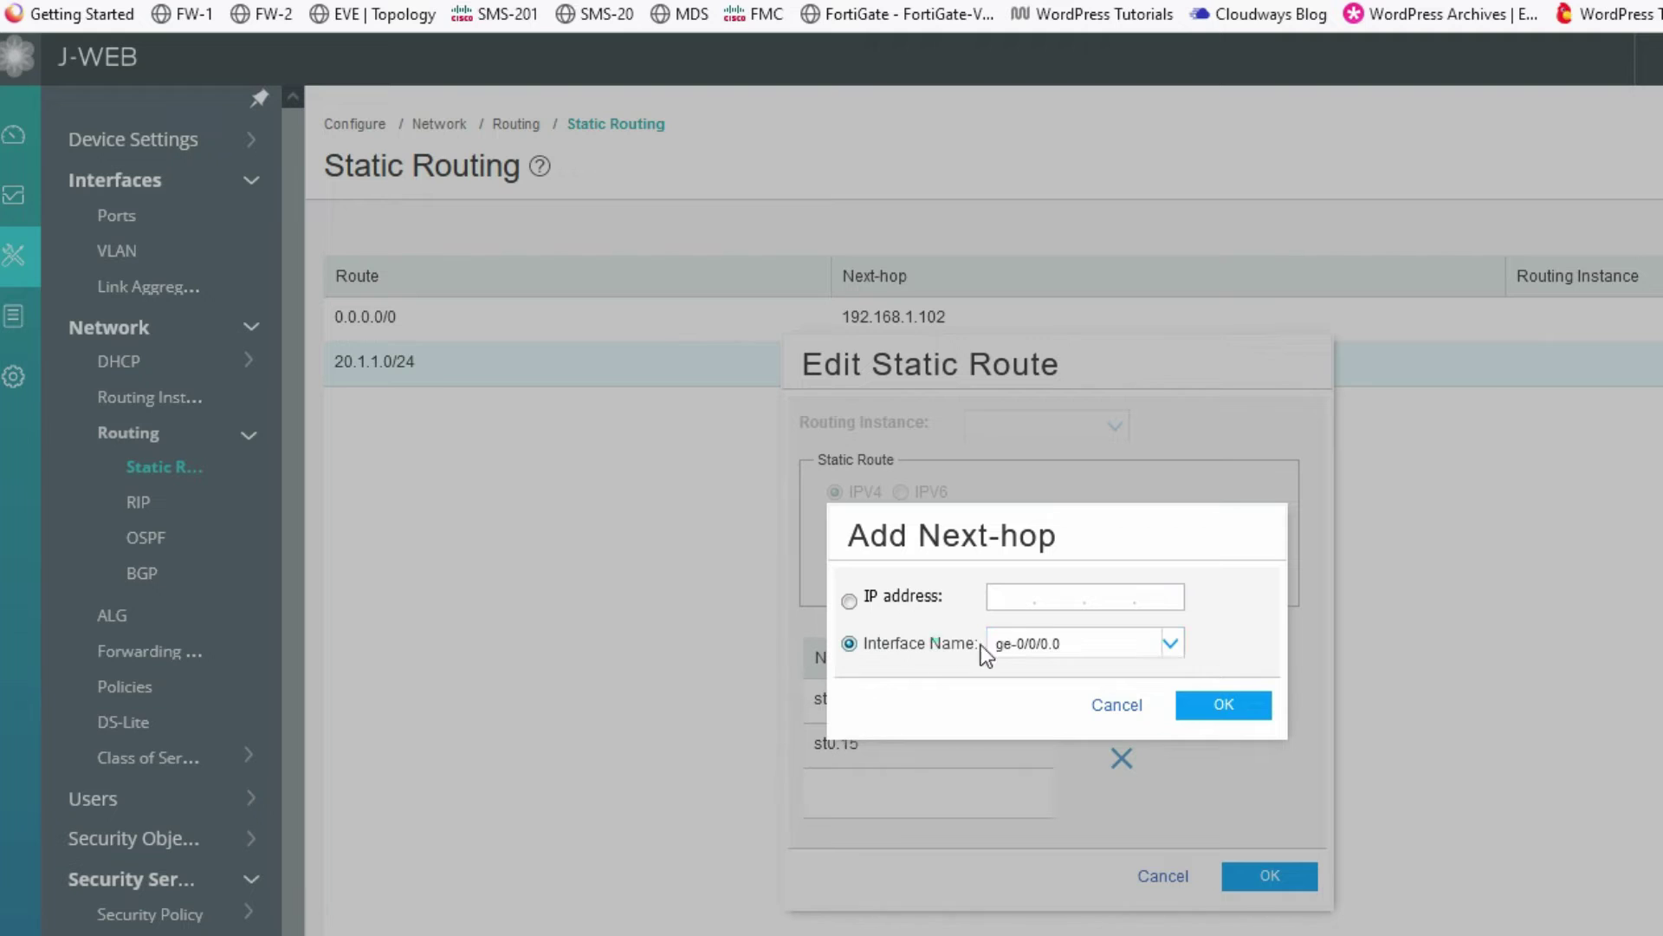
{"action": "left_click", "coordinate": [1051, 642]}
{"action": "left_click", "coordinate": [1171, 643]}
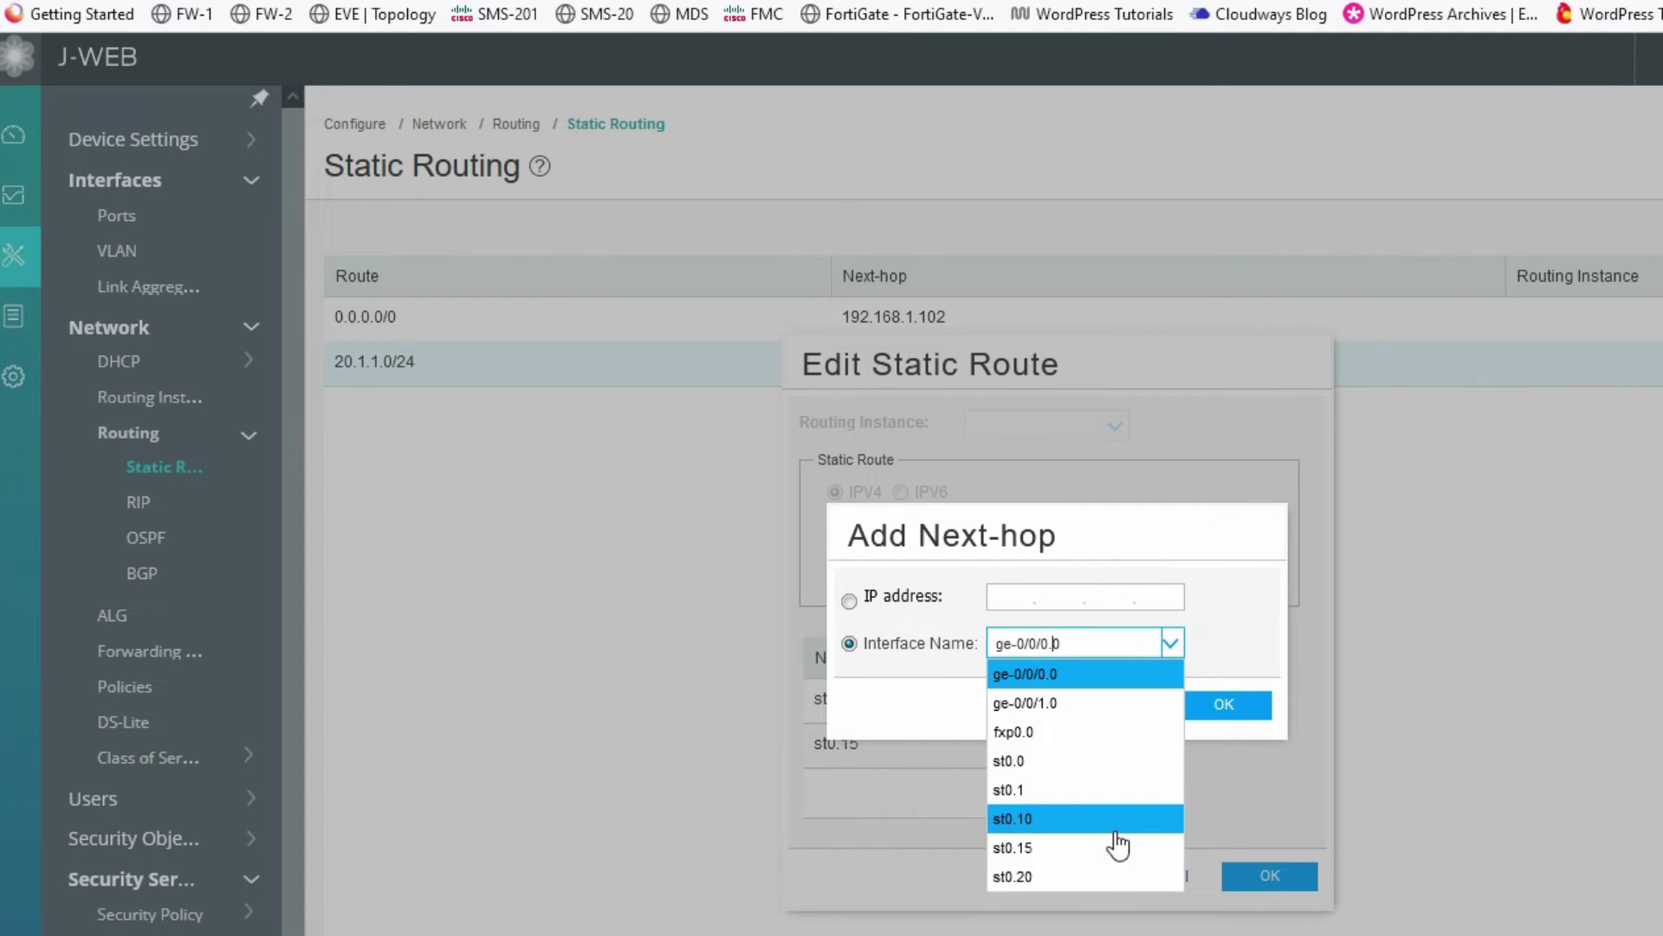
{"action": "left_click", "coordinate": [1093, 876]}
{"action": "left_click", "coordinate": [1237, 706]}
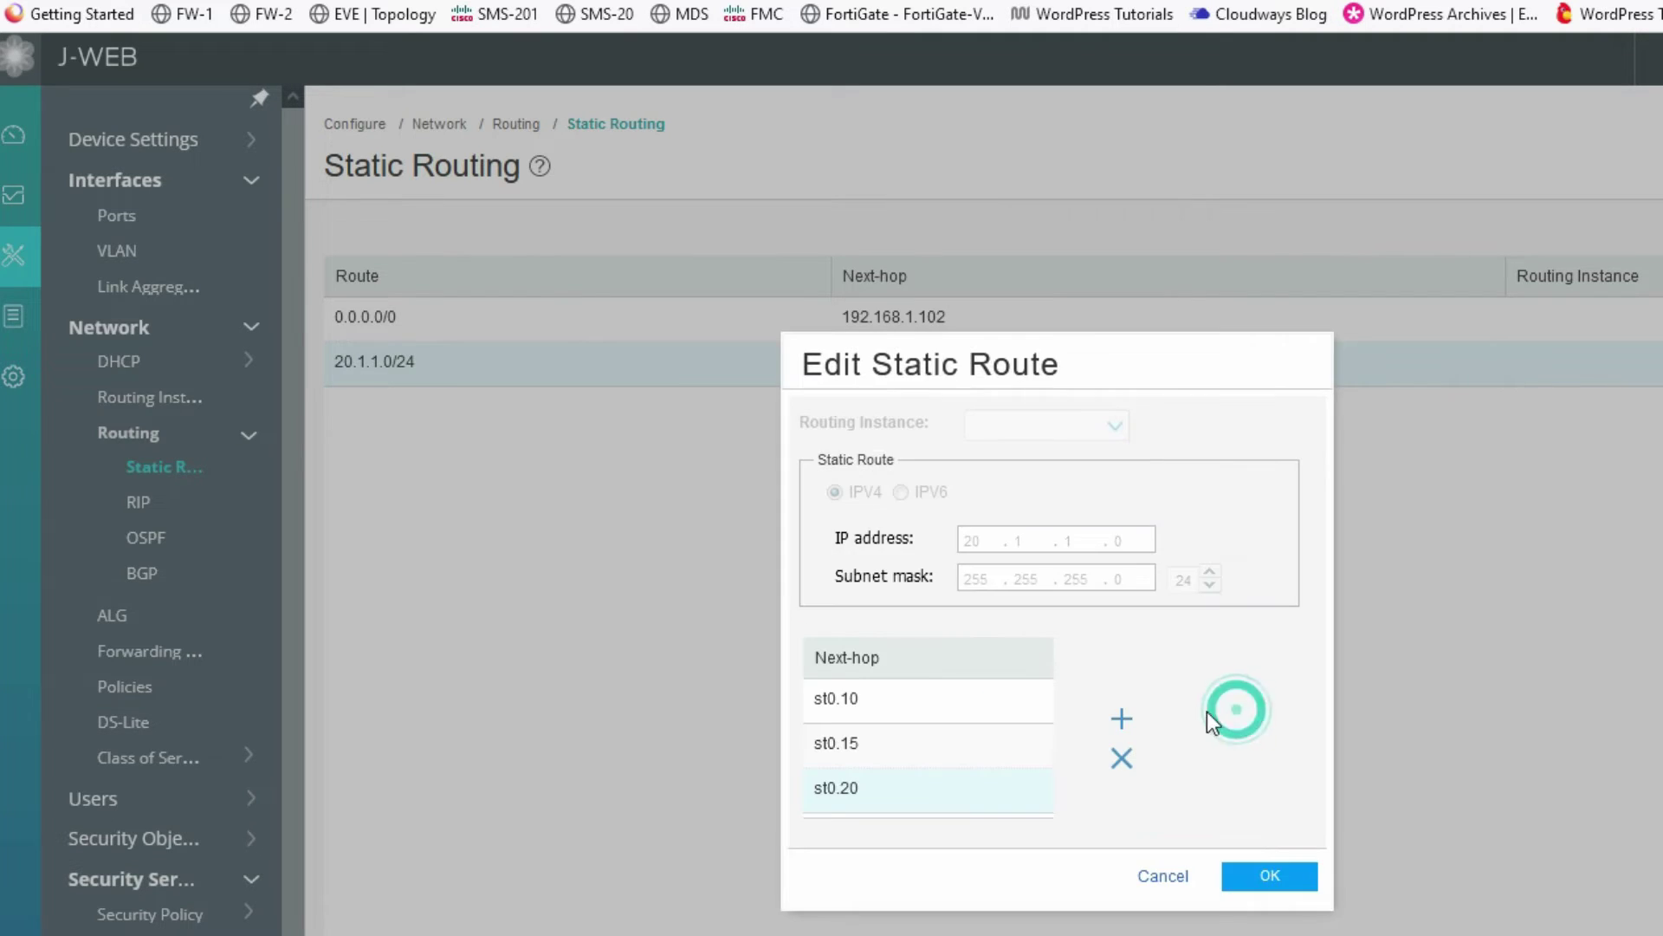
{"action": "left_click", "coordinate": [1258, 875]}
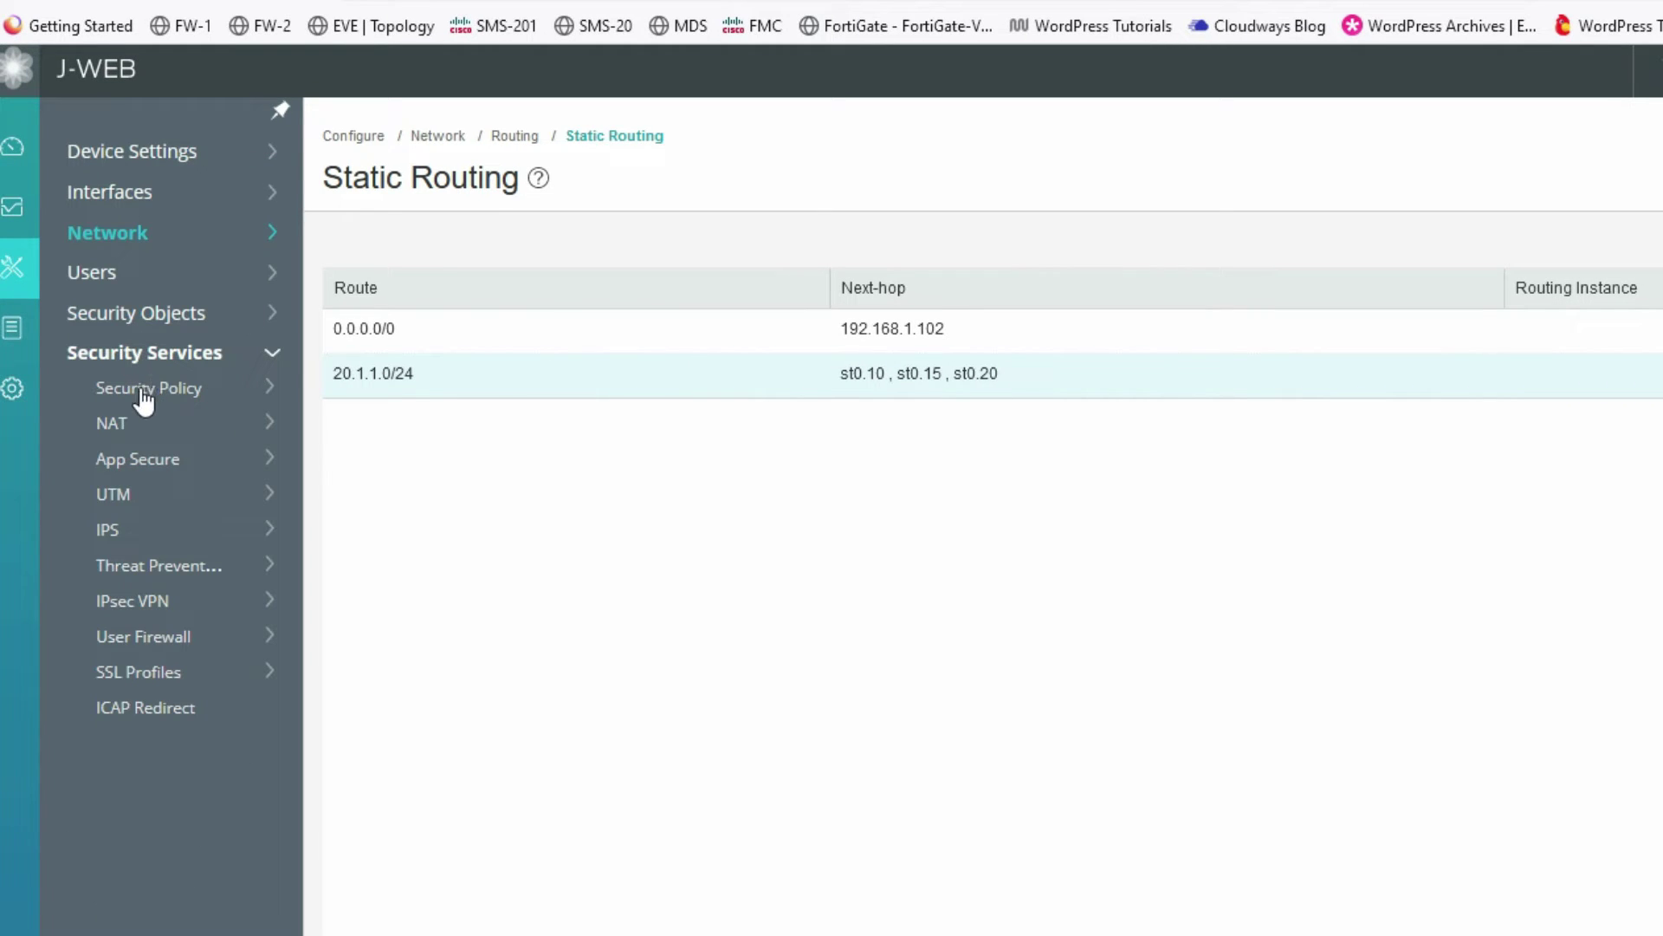
- Clone the default rule on the Security Policy Rules page
{"action": "left_click", "coordinate": [136, 399]}
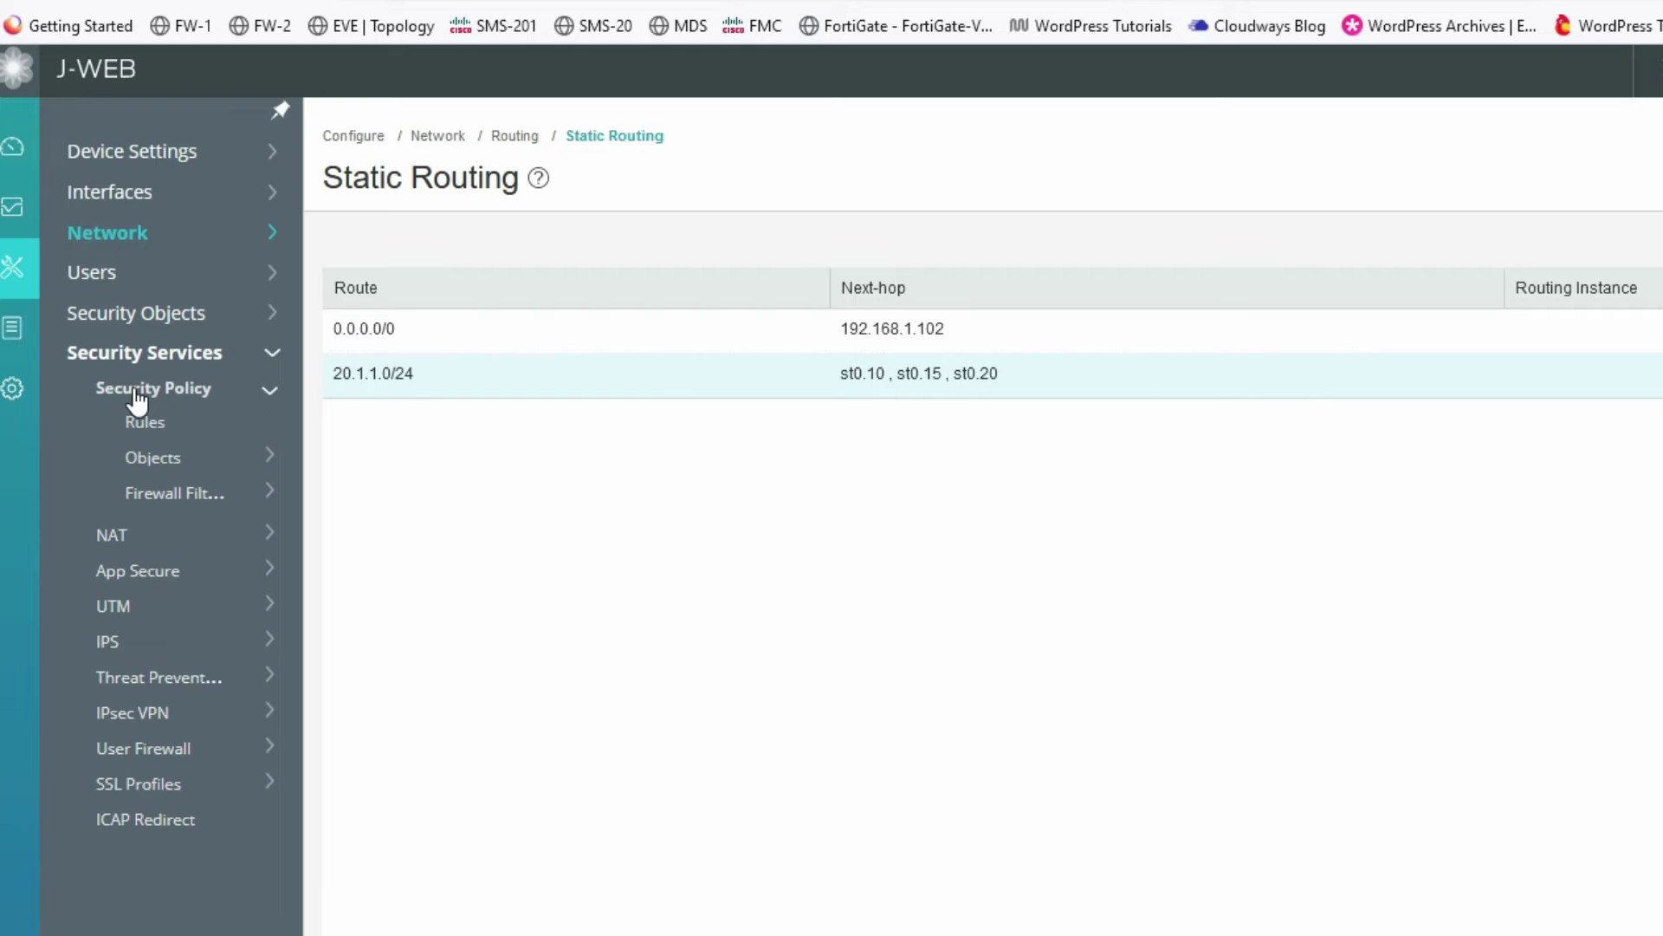
{"action": "left_click", "coordinate": [149, 423]}
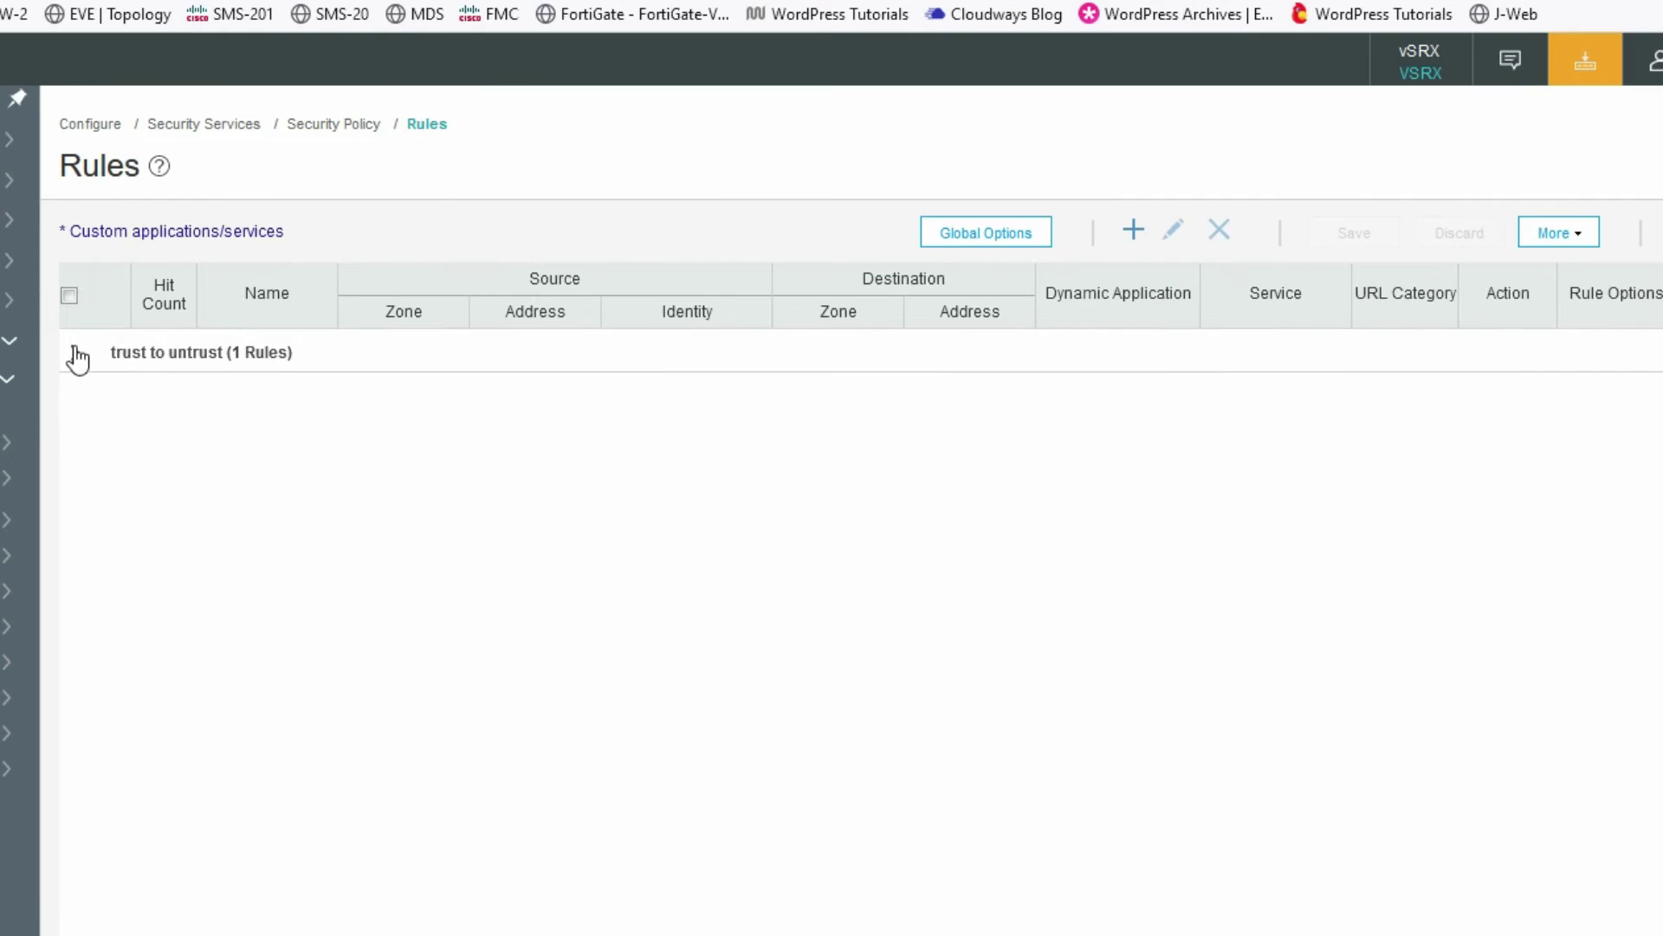
{"action": "left_click", "coordinate": [77, 353]}
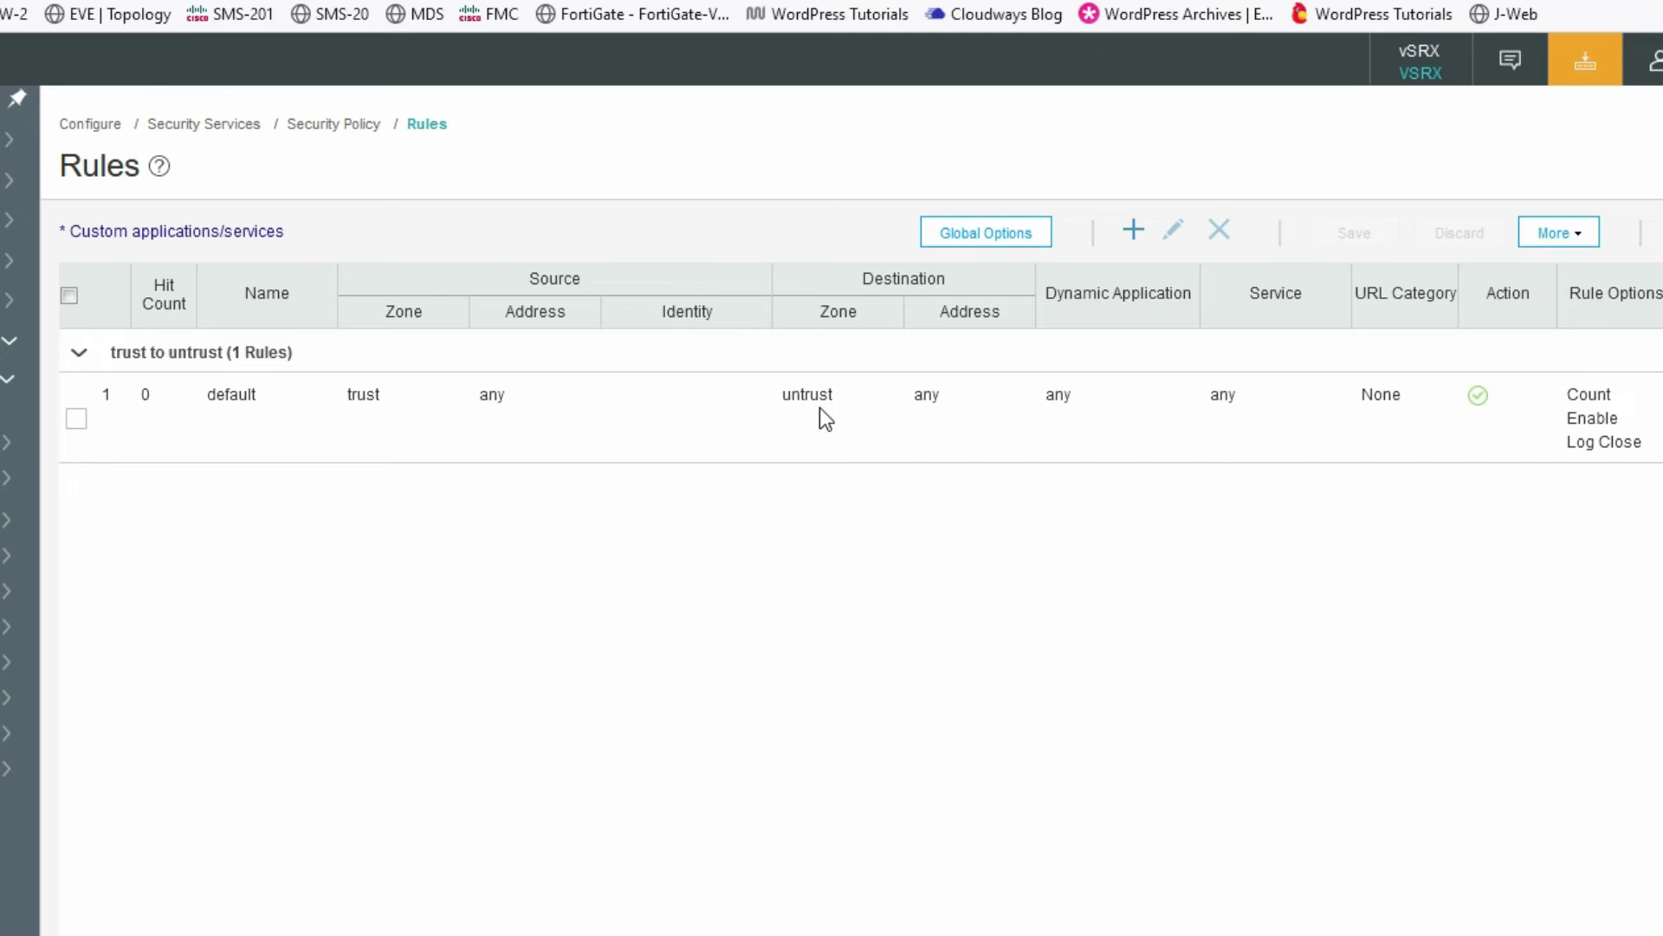
{"action": "mouse_move", "coordinate": [1478, 406]}
{"action": "left_click", "coordinate": [1558, 232]}
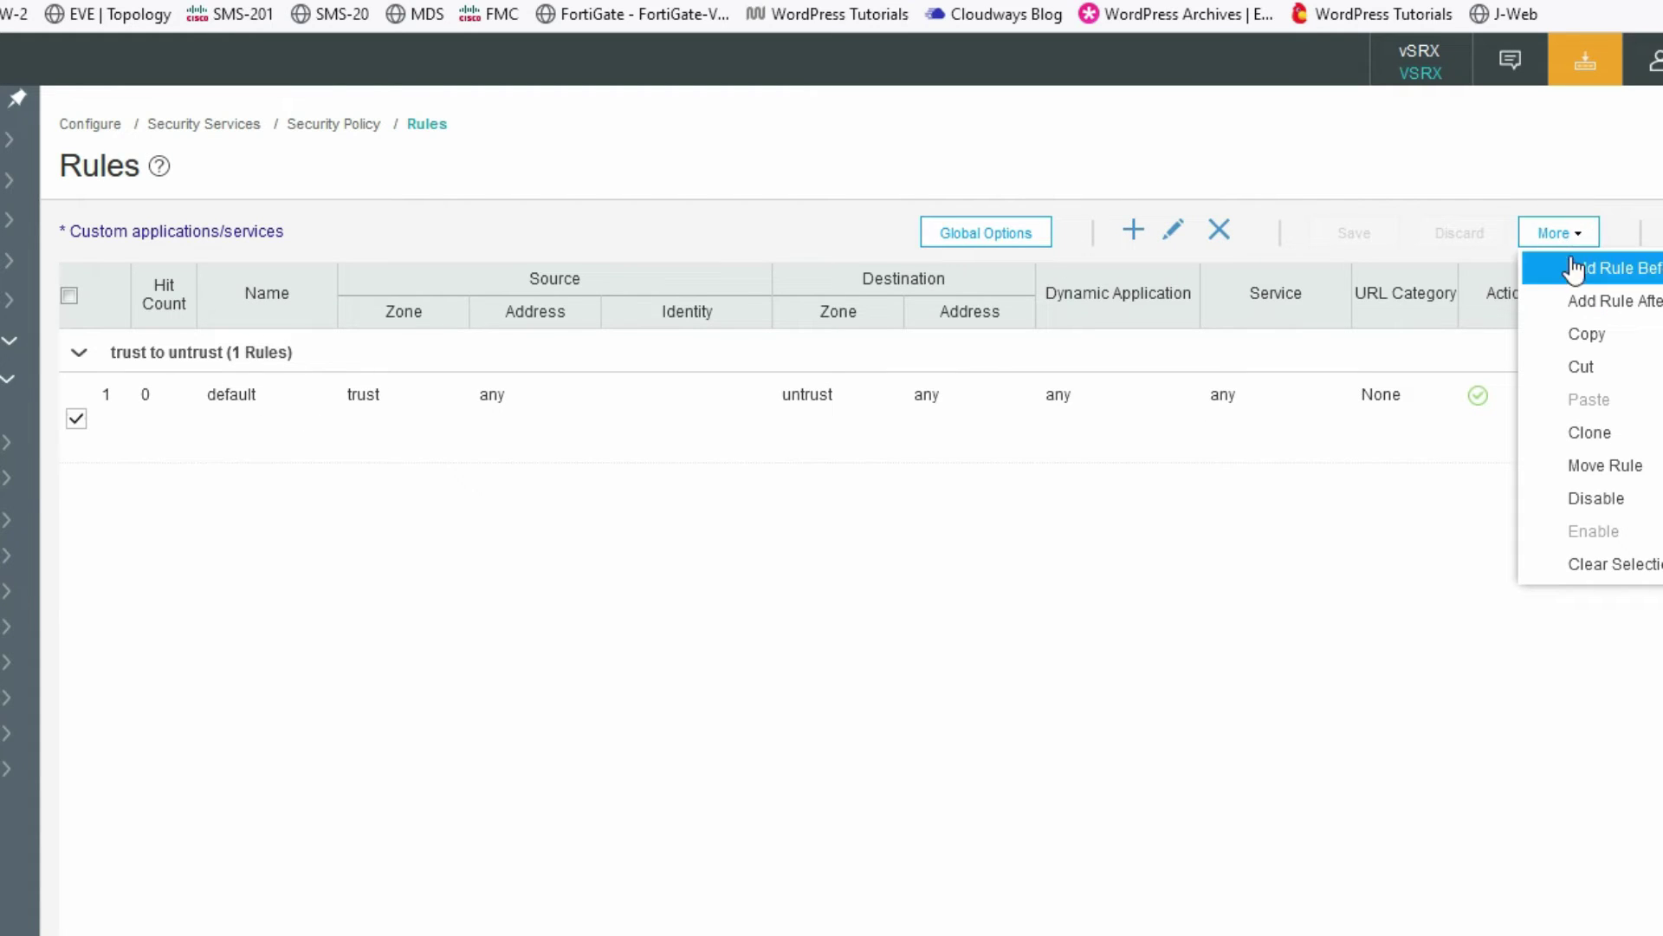
{"action": "left_click", "coordinate": [1608, 440]}
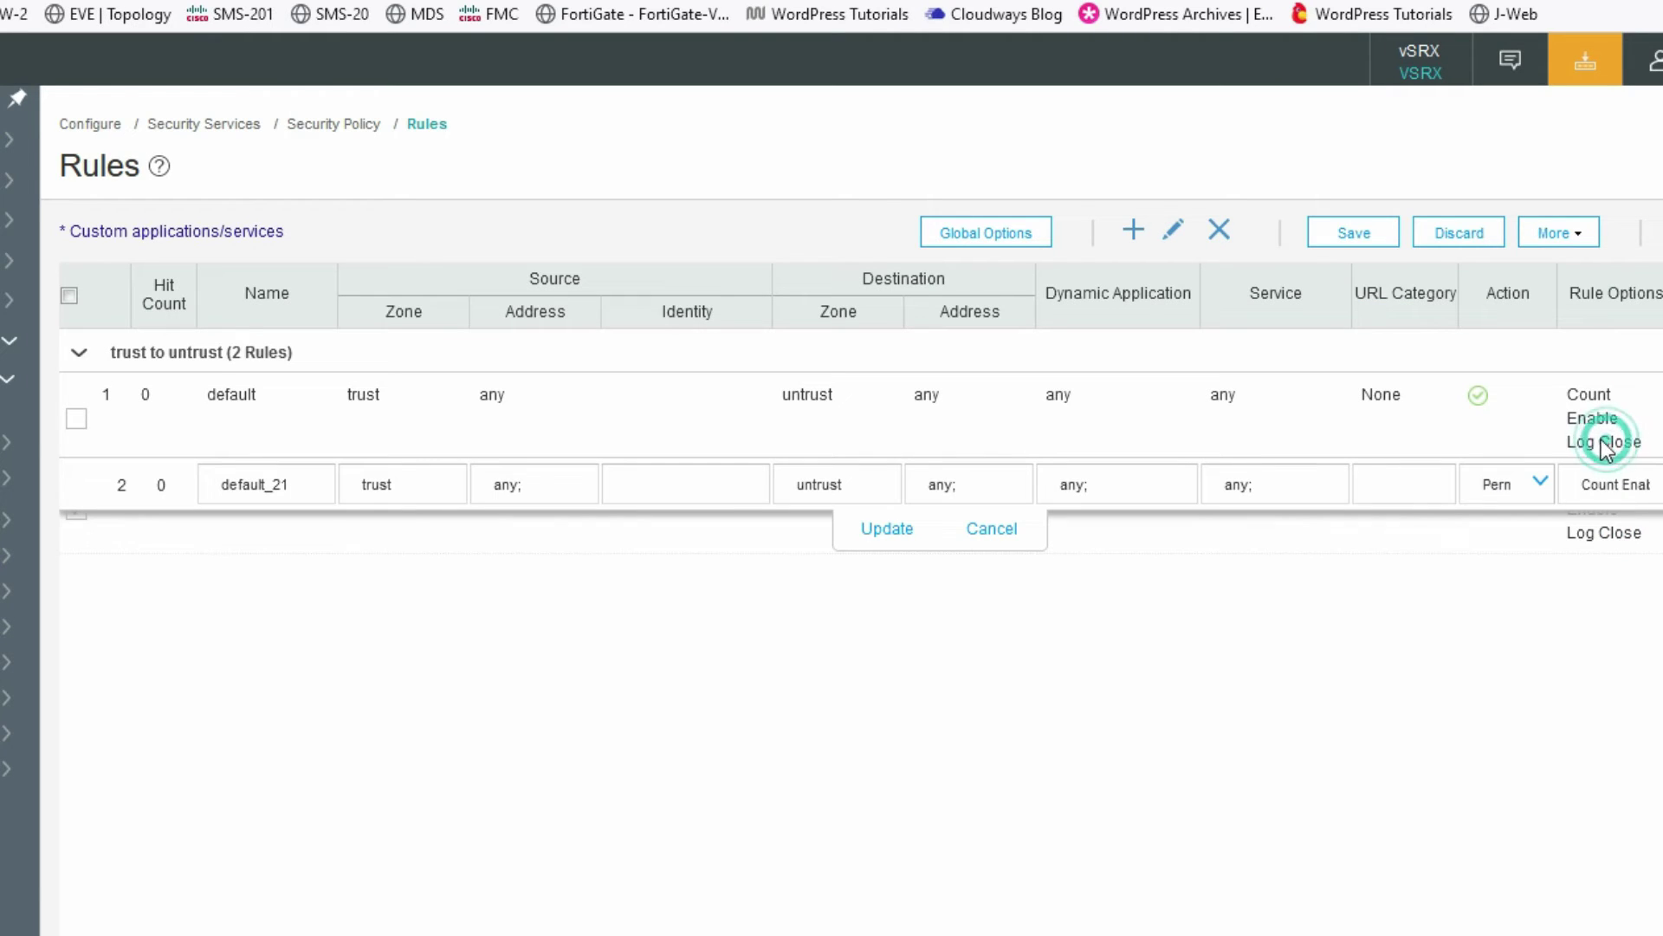
- Set the cloned rule's source zone to untrust and destination zone to trust
{"action": "left_click", "coordinate": [437, 485]}
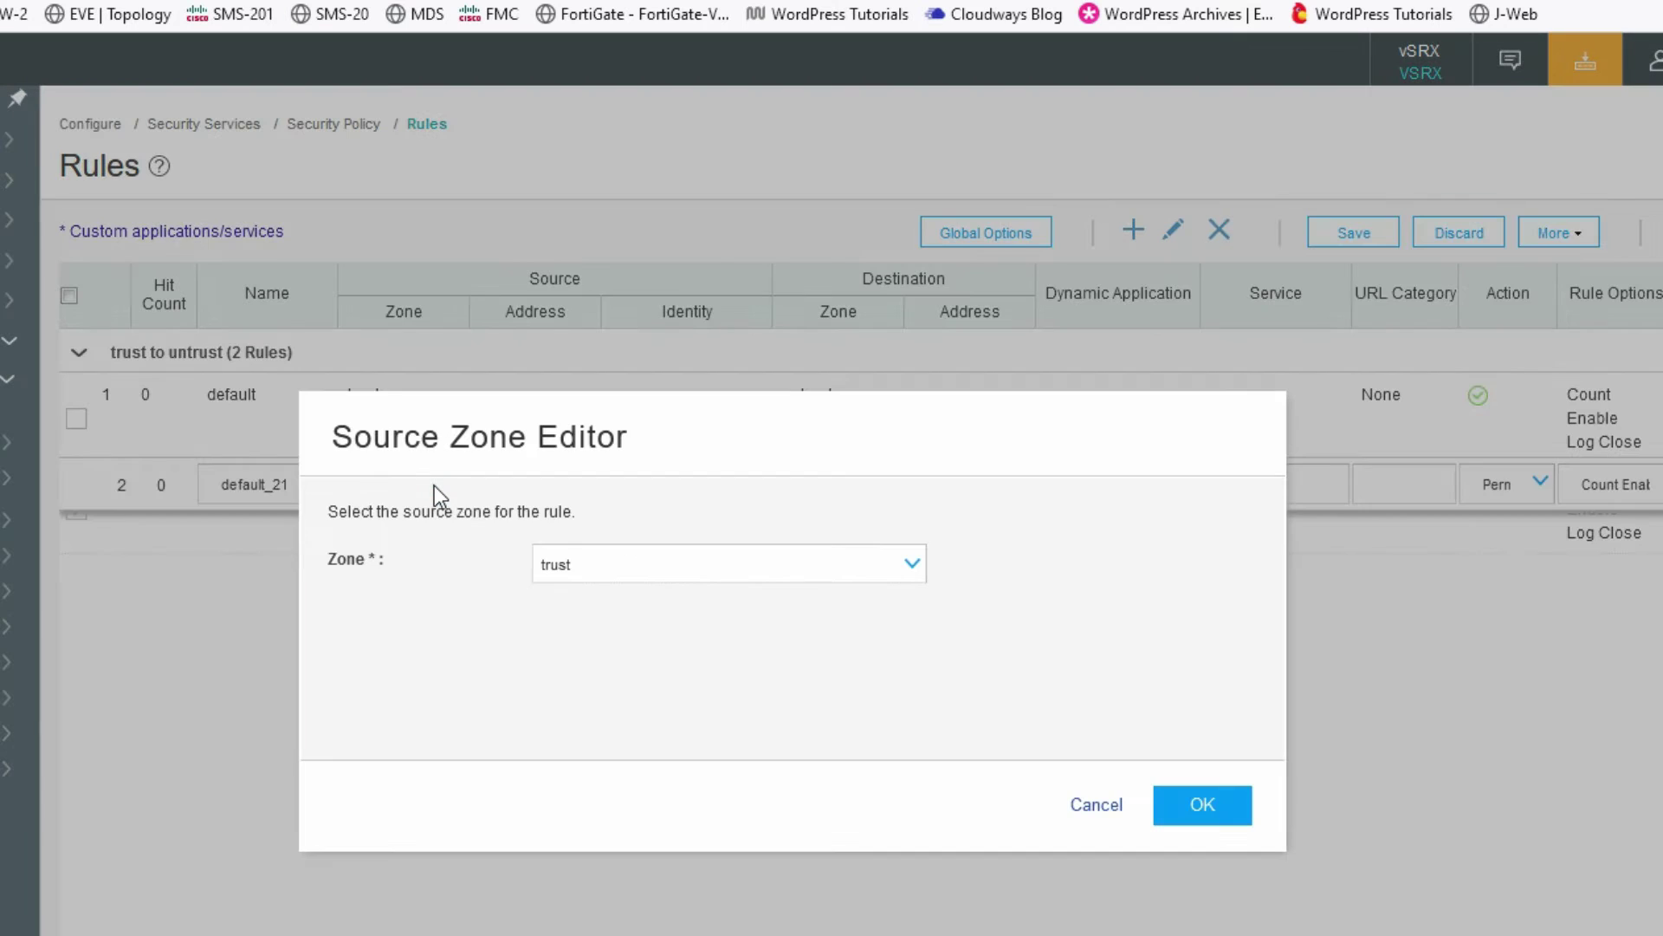
{"action": "left_click", "coordinate": [587, 565]}
{"action": "left_click", "coordinate": [596, 628]}
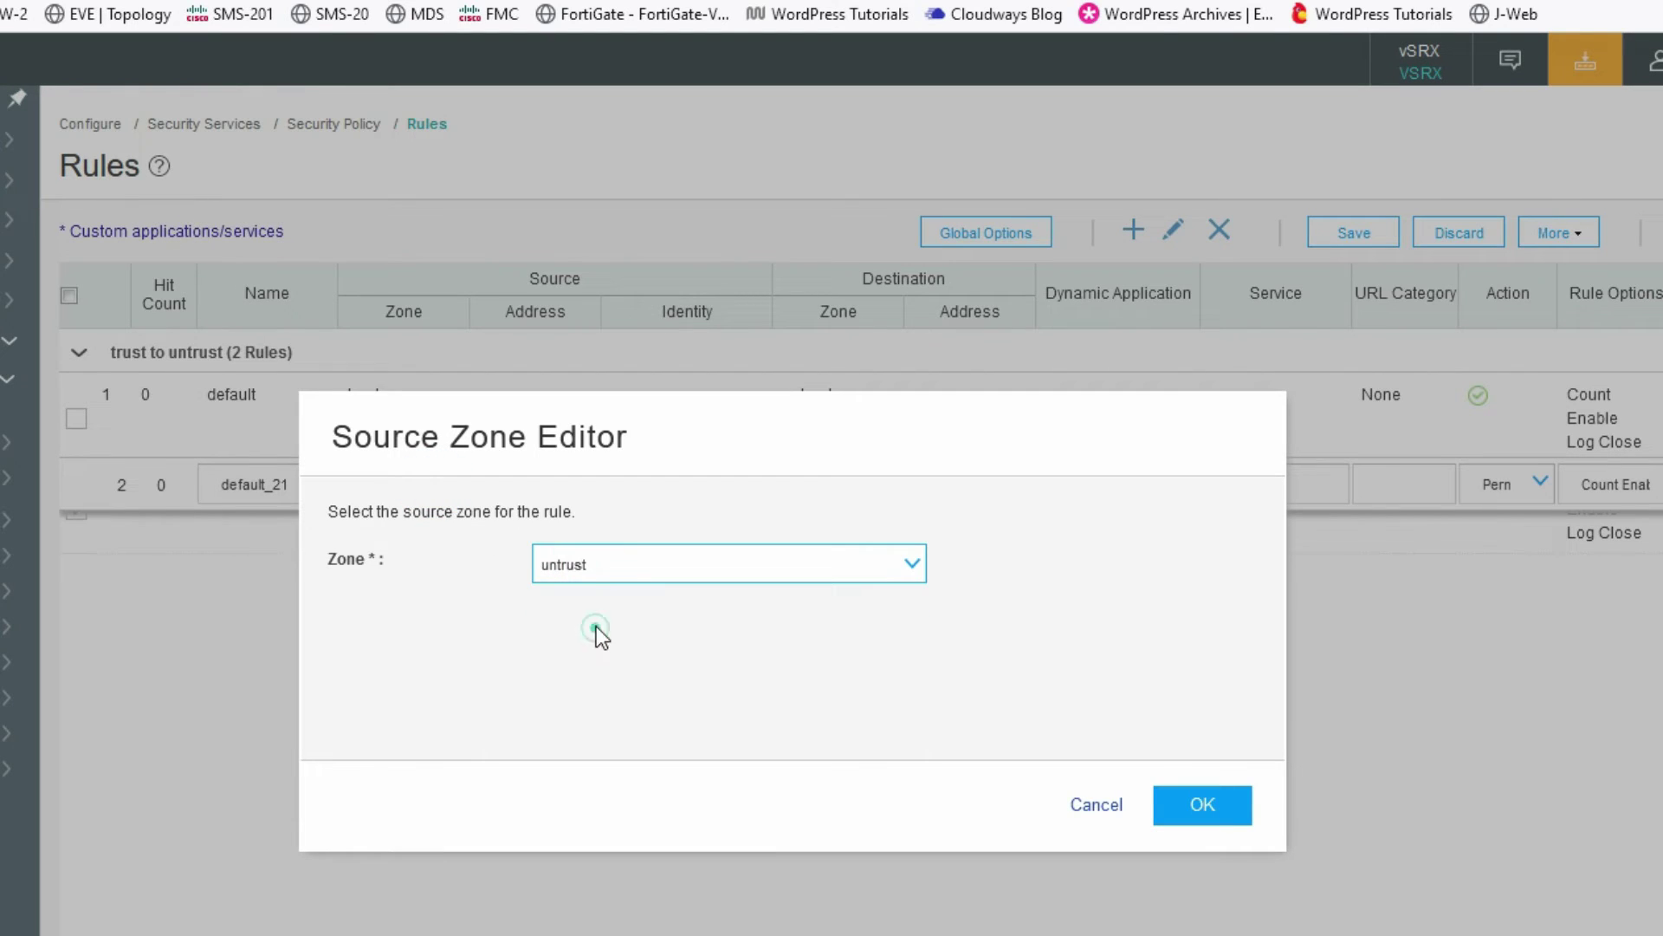
{"action": "left_click", "coordinate": [1185, 798]}
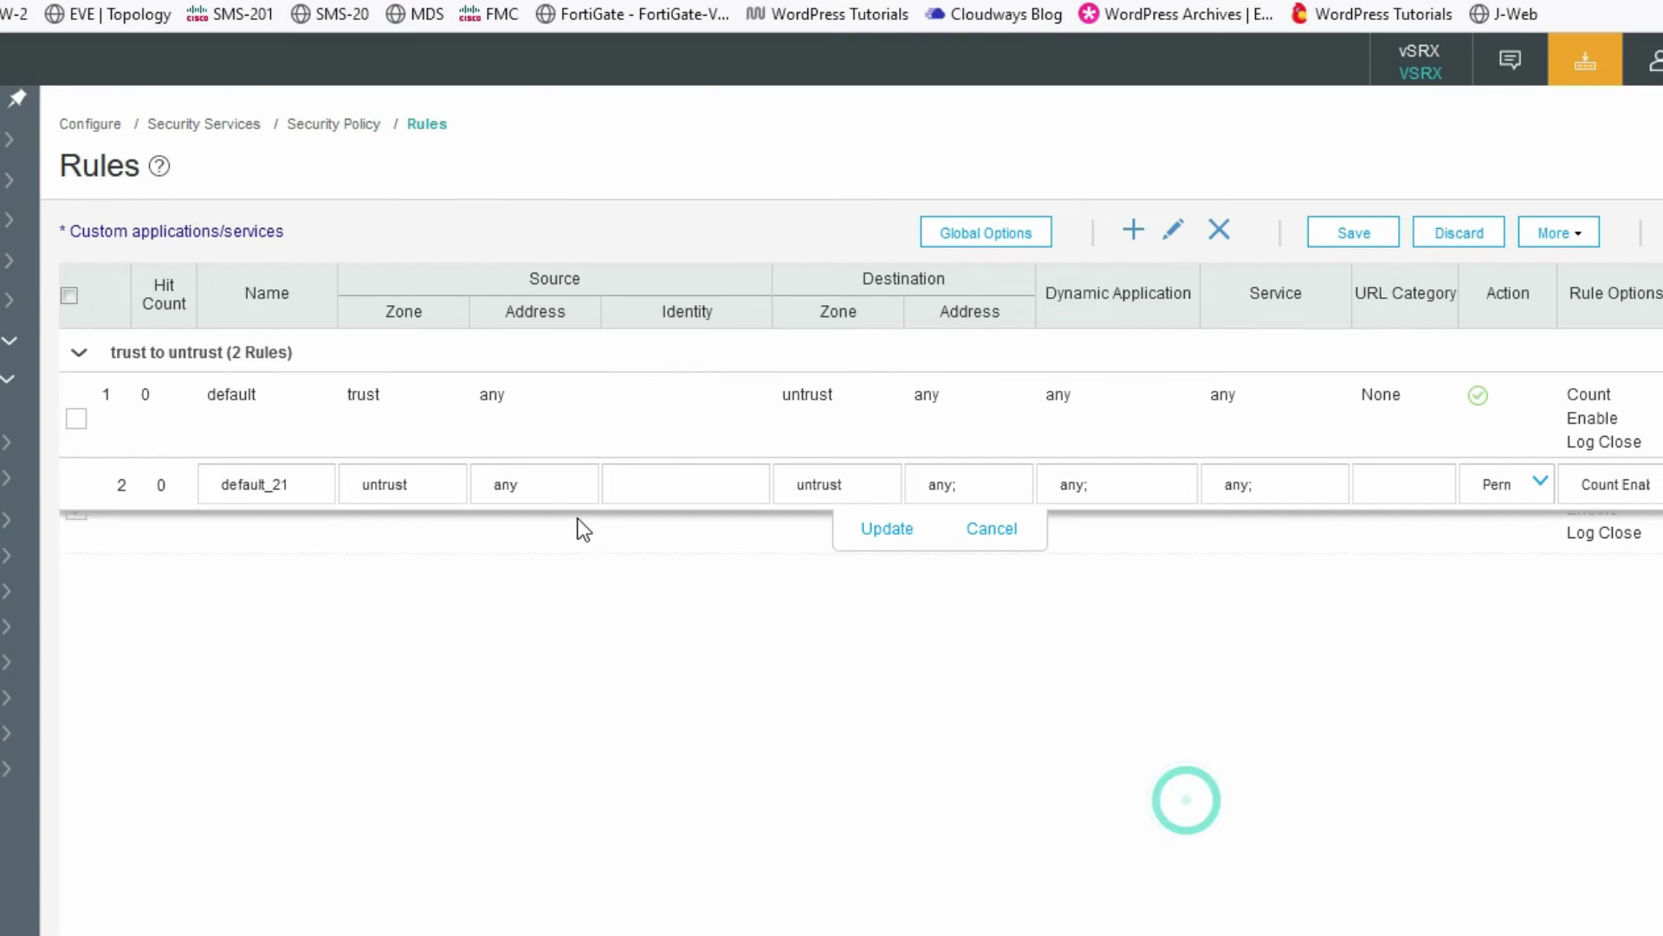
{"action": "left_click", "coordinate": [840, 497]}
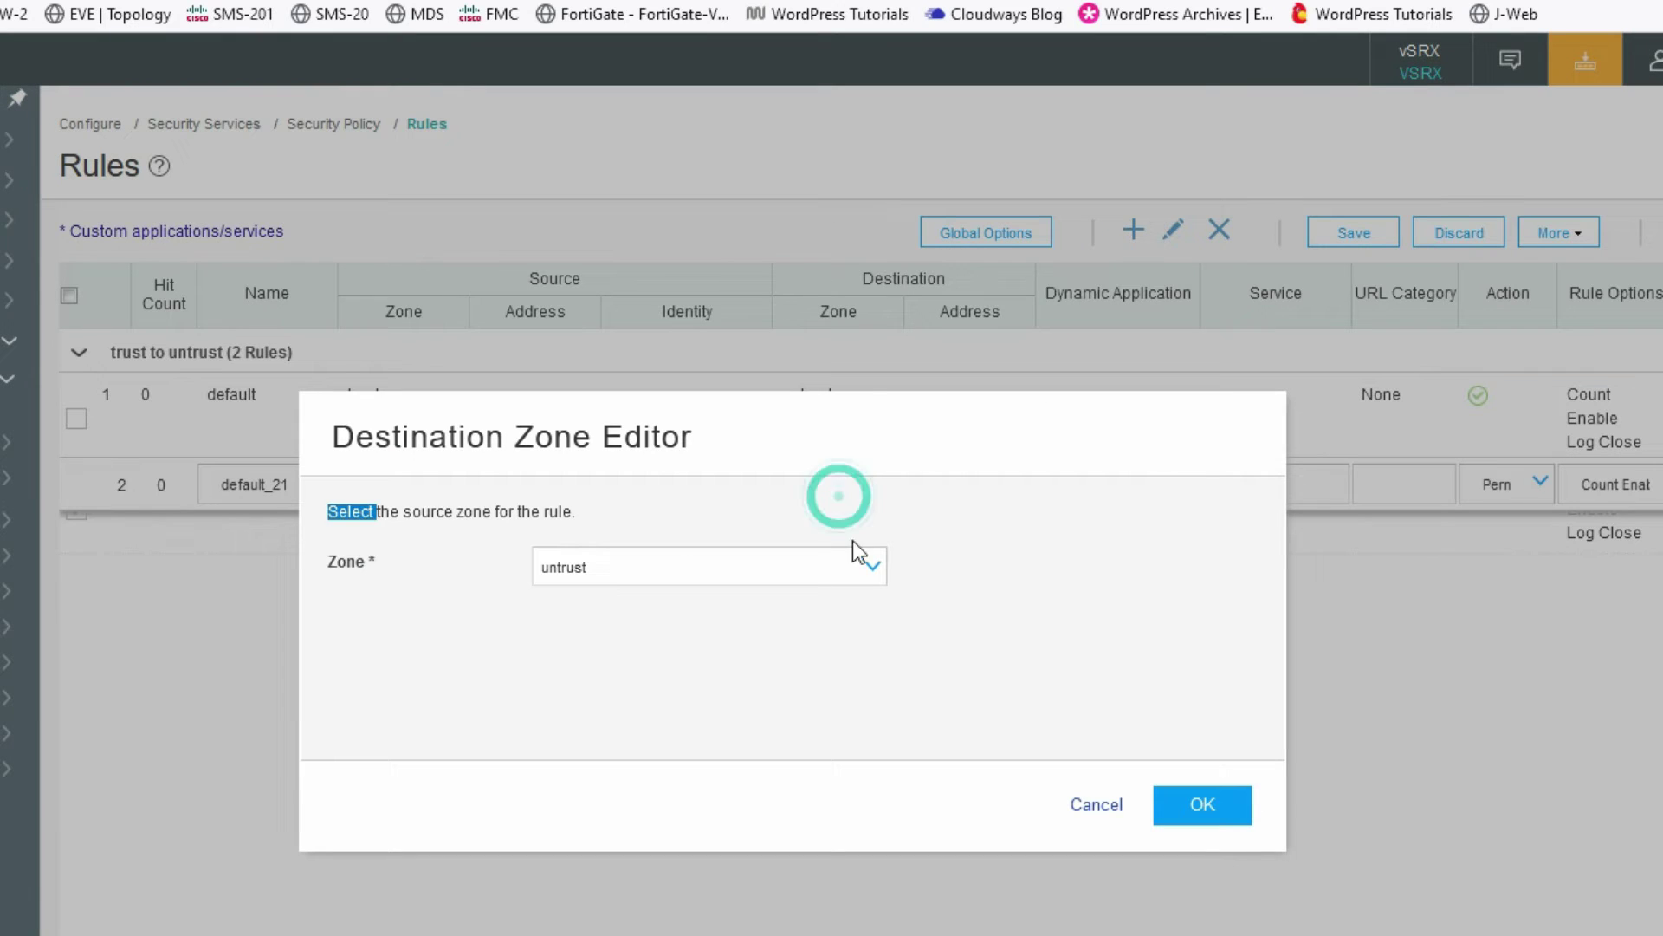
{"action": "left_click", "coordinate": [873, 565]}
{"action": "left_click", "coordinate": [726, 607]}
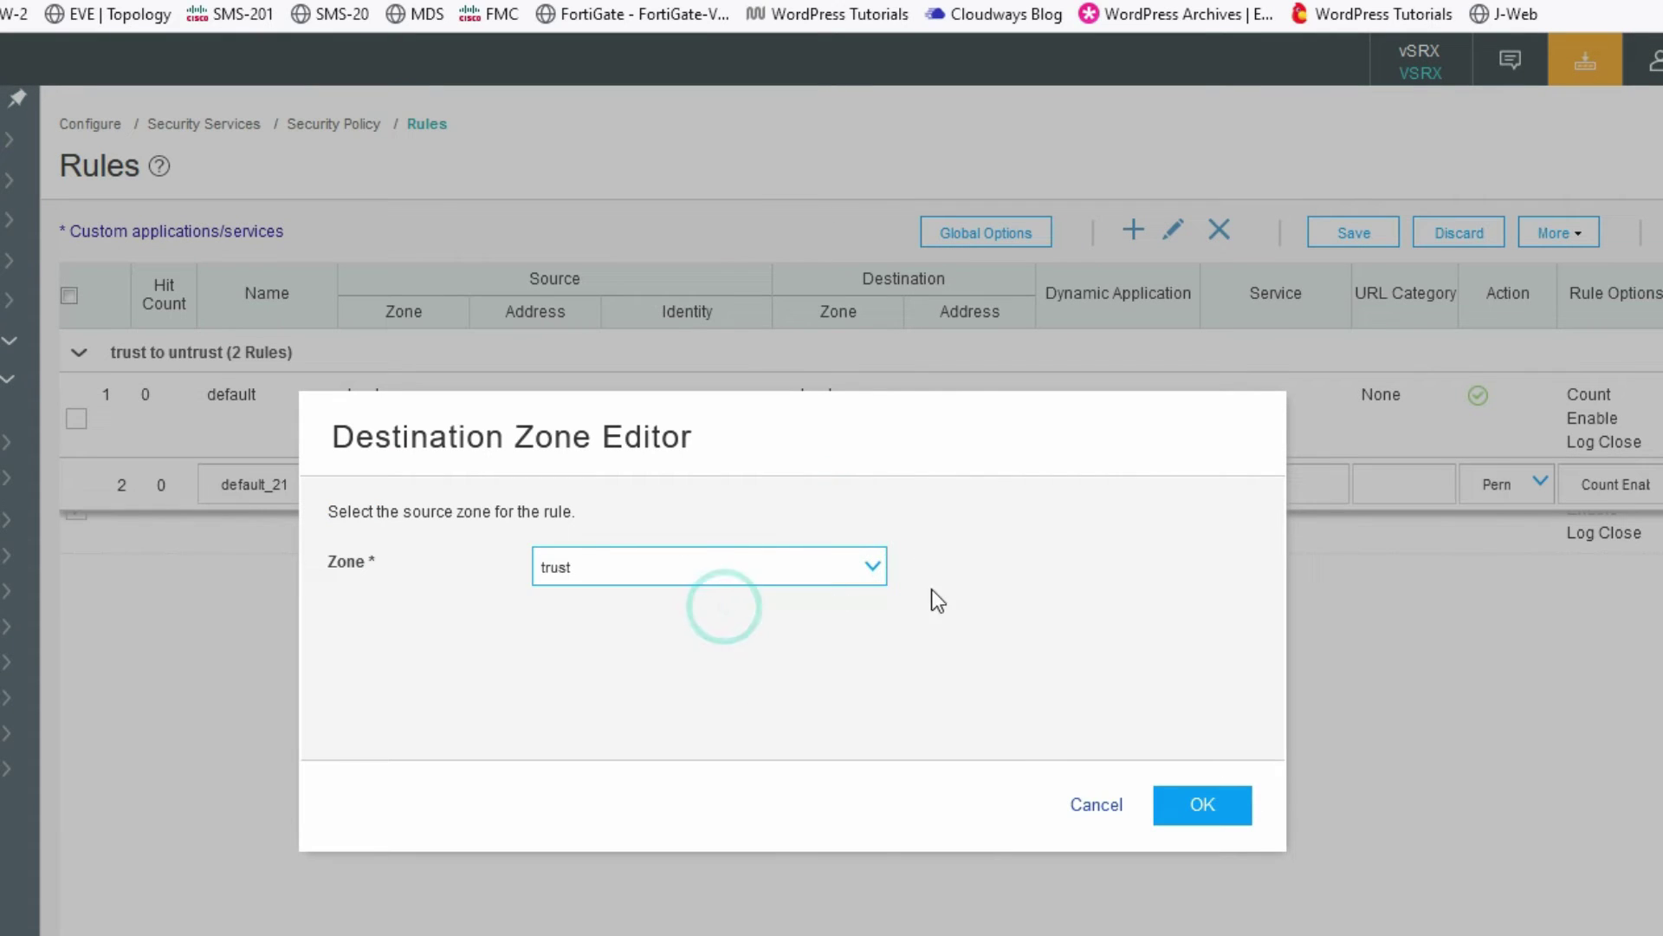
{"action": "left_click", "coordinate": [1192, 811]}
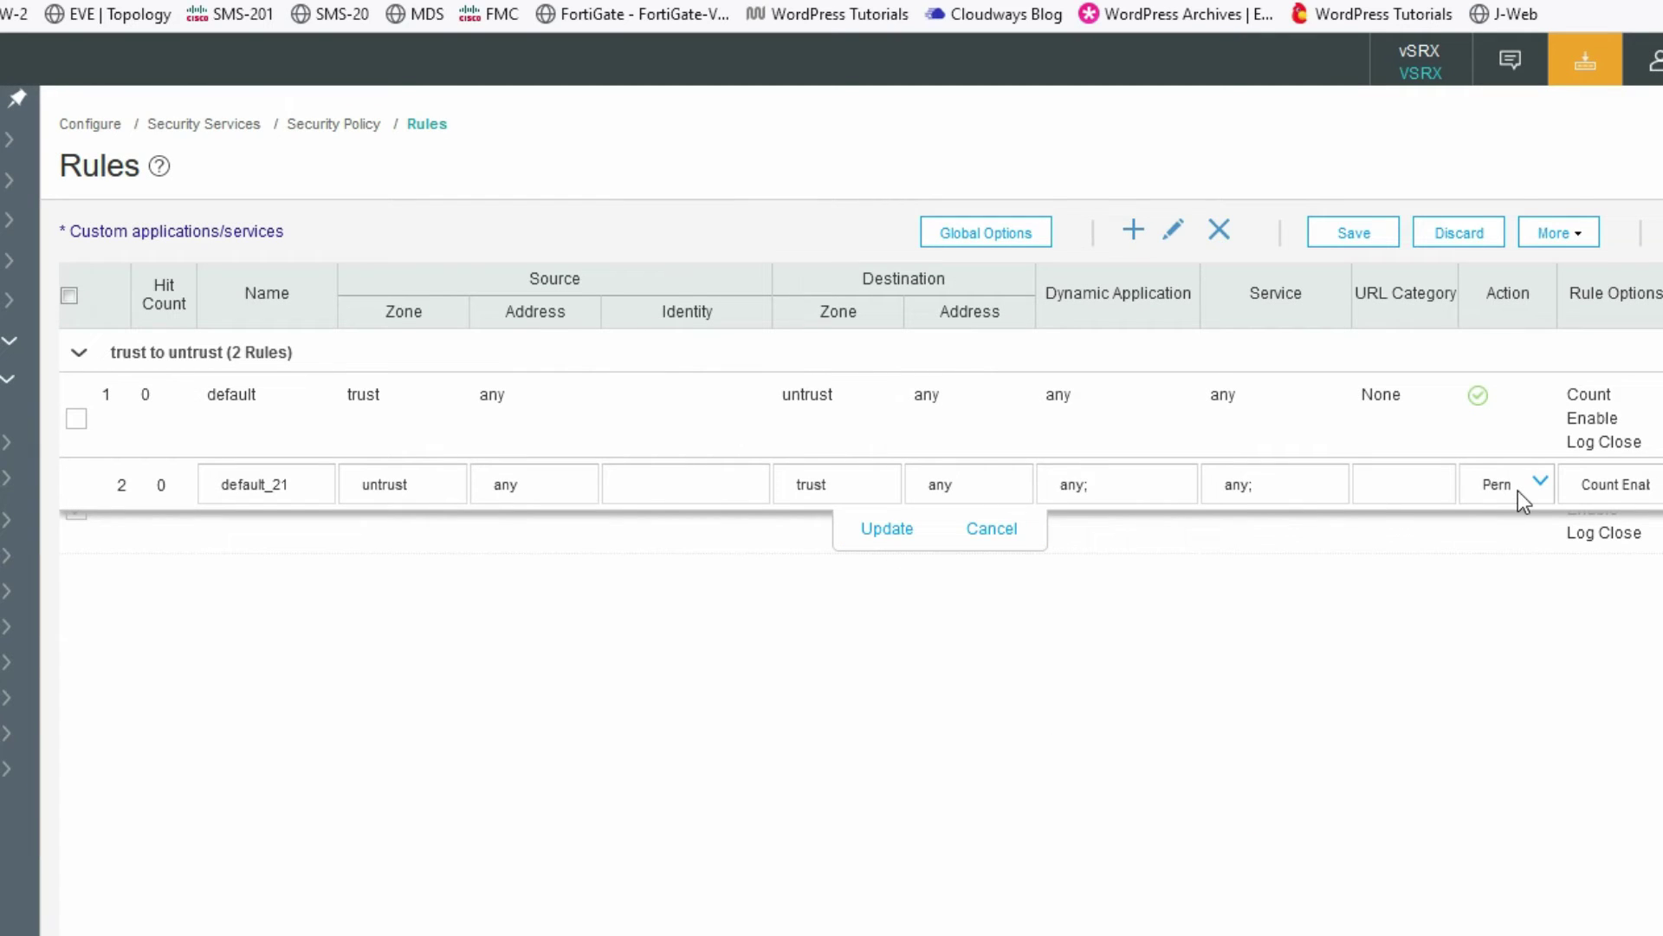
- Apply rule default_21 and save the security policy changes
{"action": "left_click", "coordinate": [895, 544]}
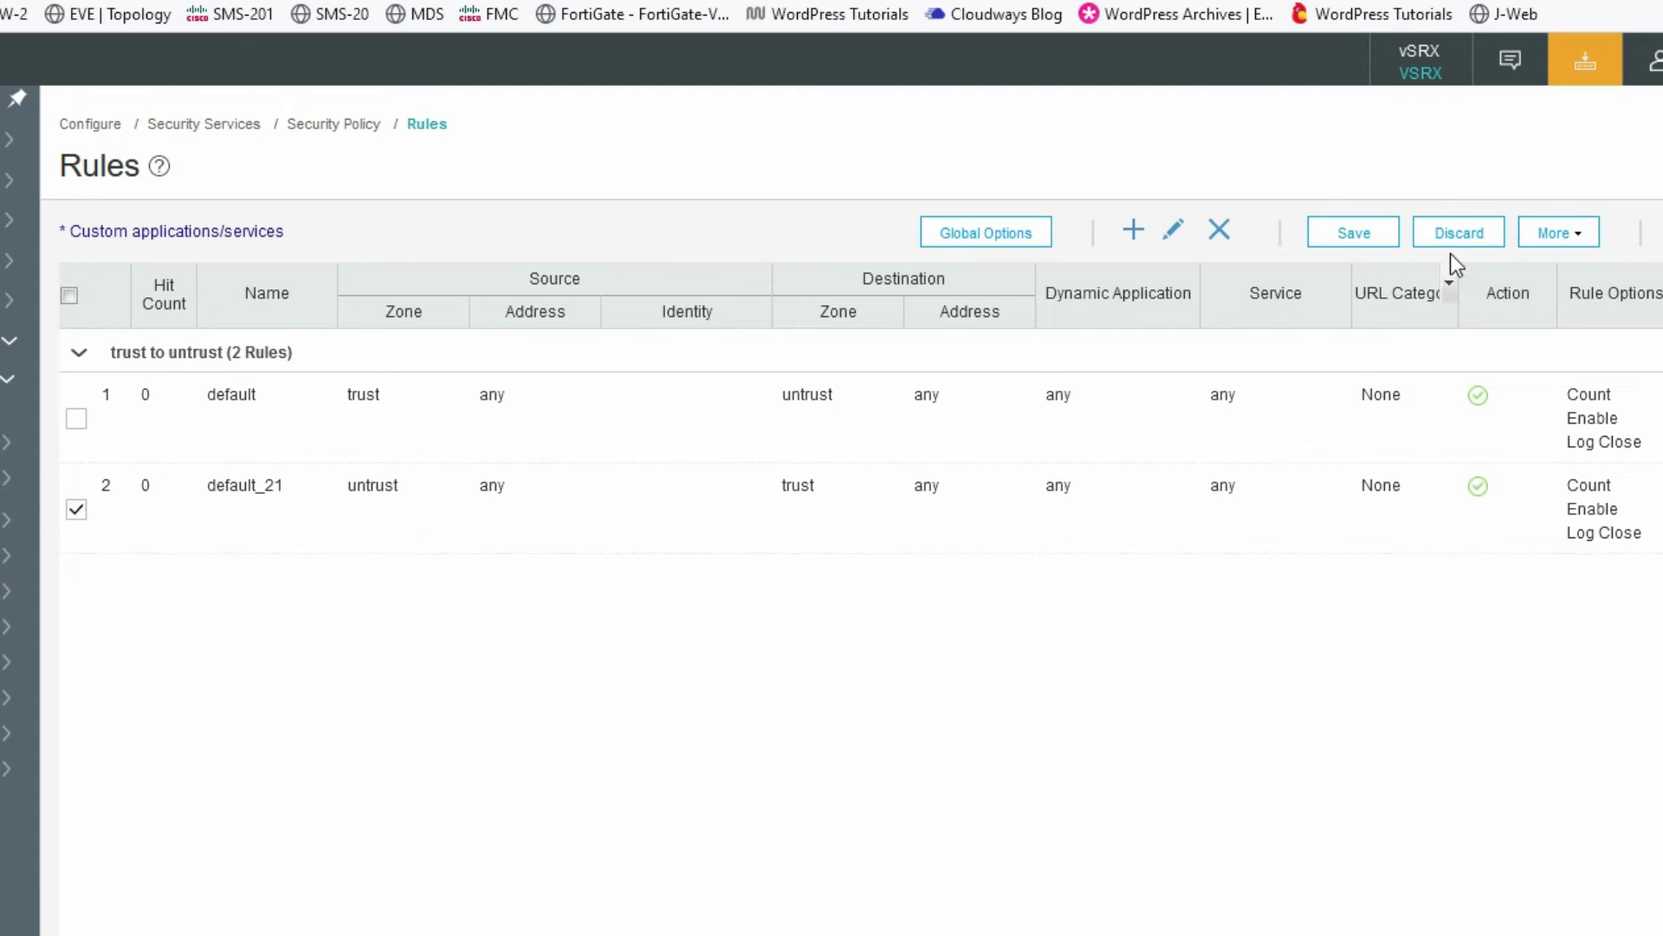
{"action": "left_click", "coordinate": [1357, 235]}
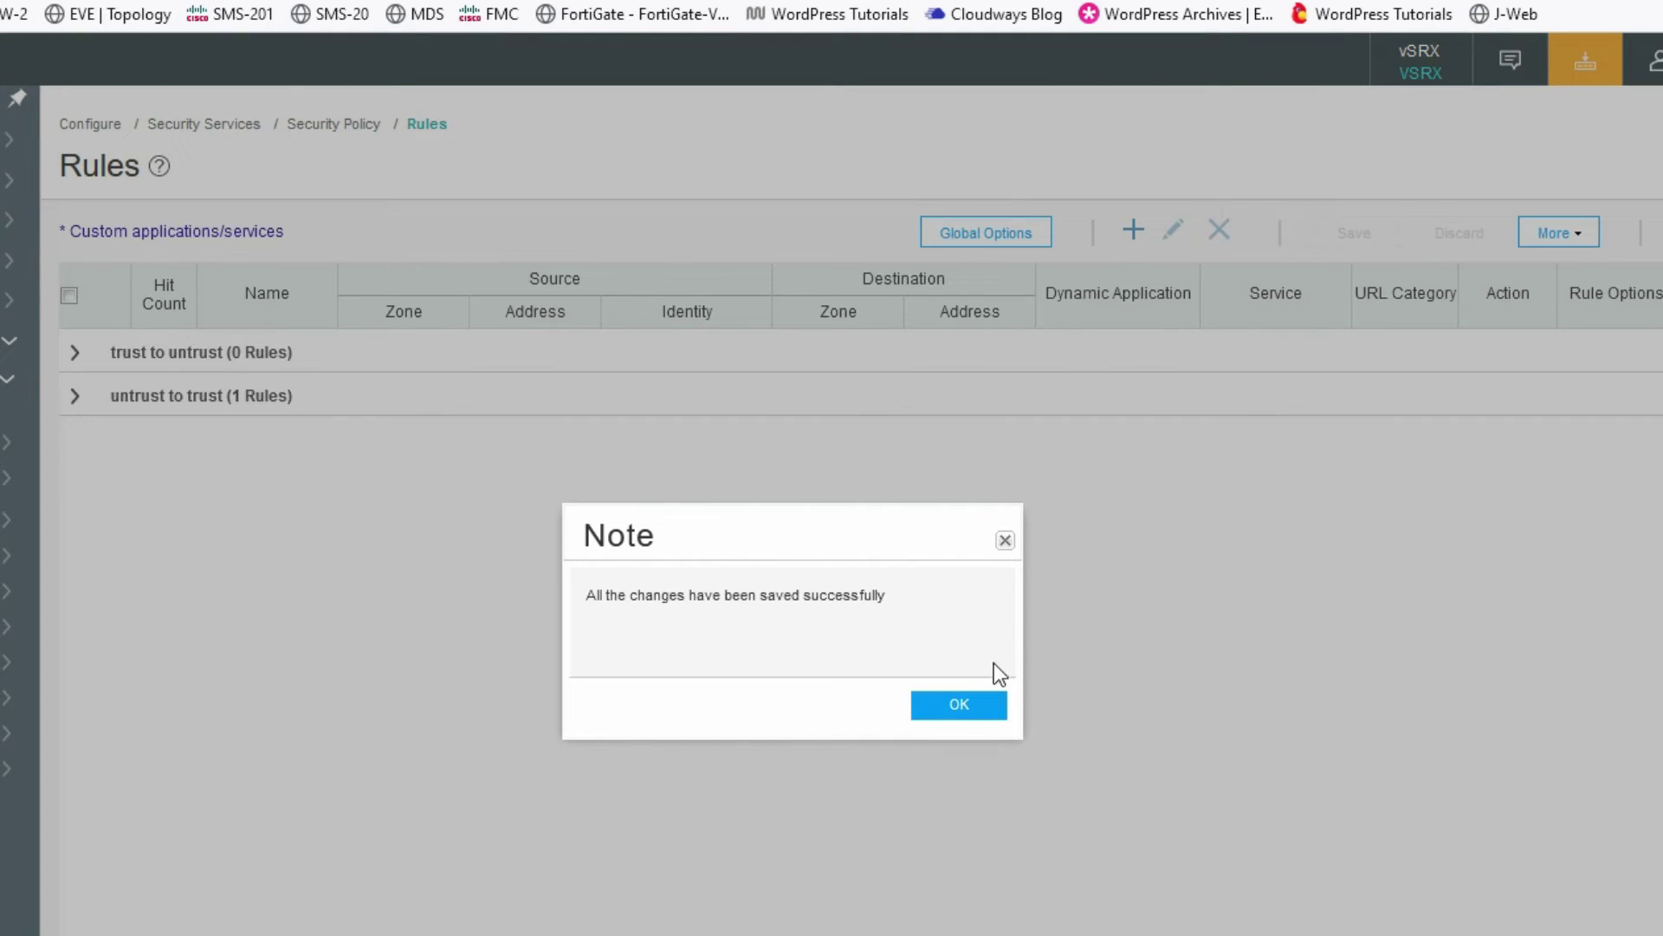
{"action": "left_click", "coordinate": [975, 706]}
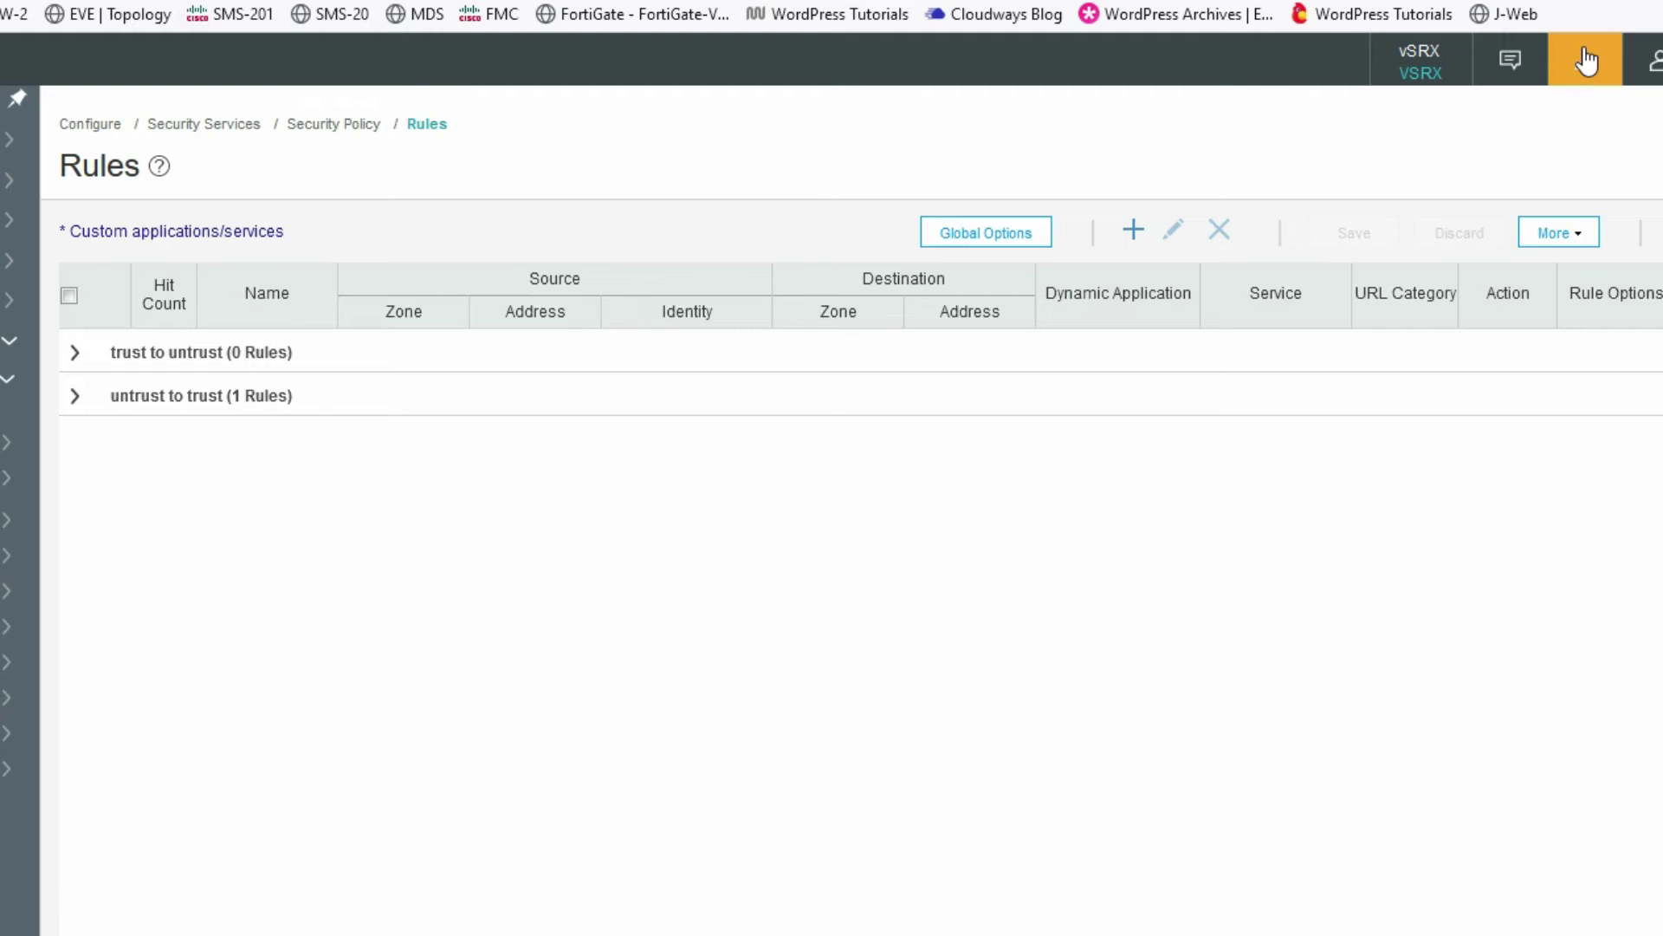
- Commit the Juniper configuration to the device and close the delivery status notice
{"action": "left_click", "coordinate": [1586, 60]}
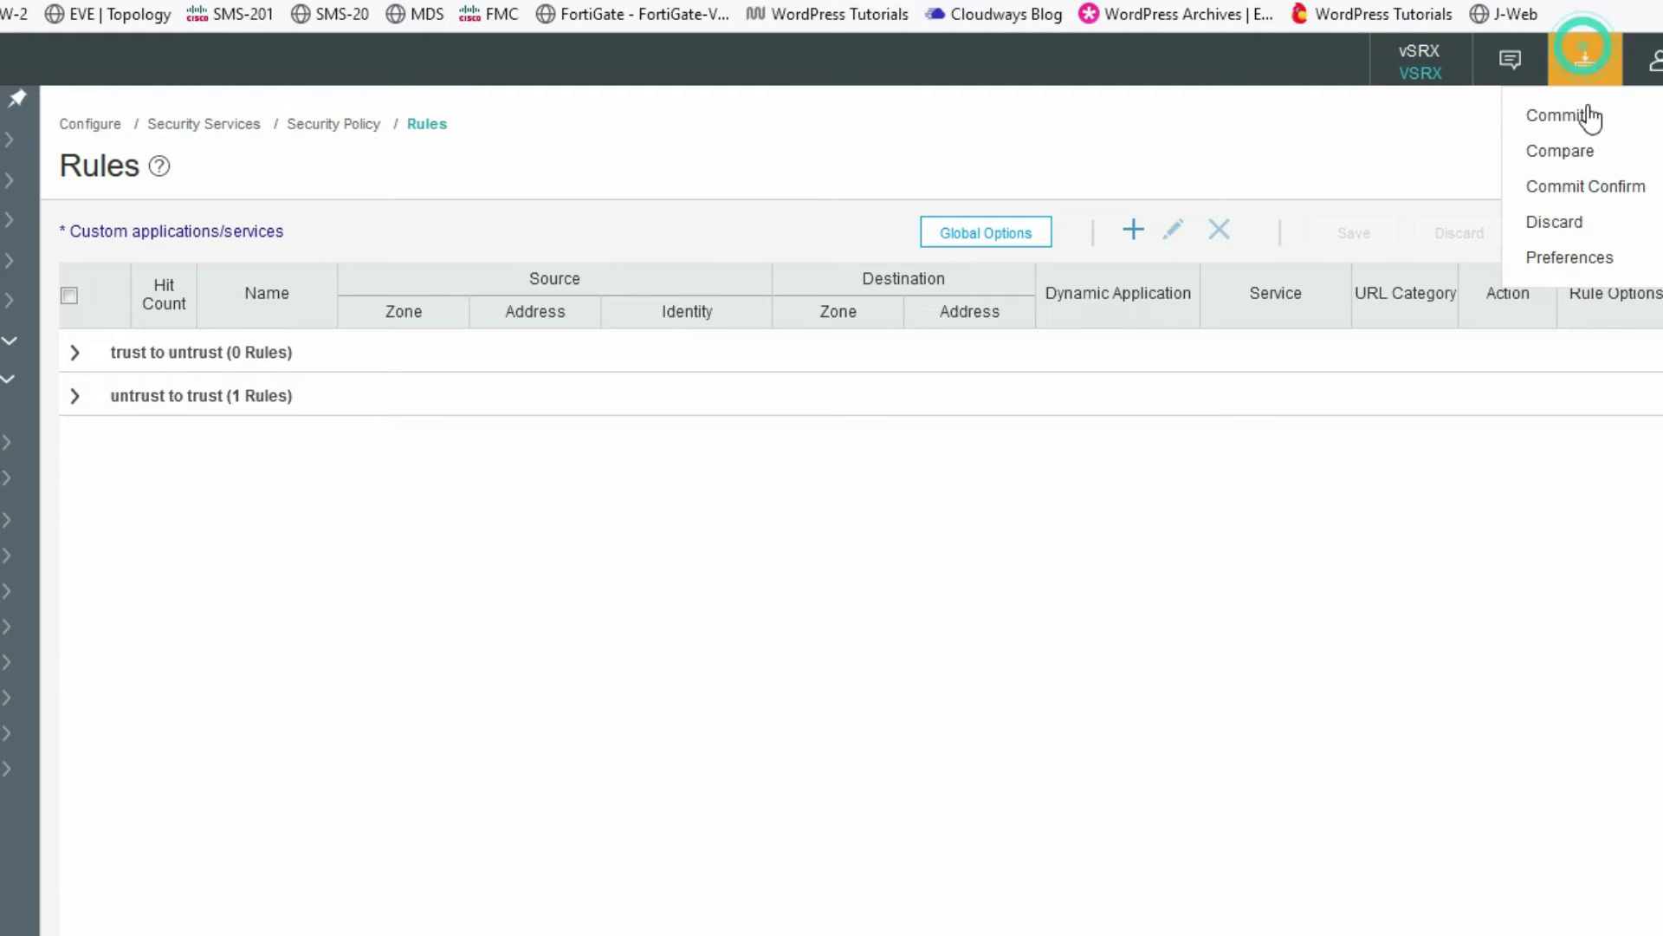
{"action": "left_click", "coordinate": [1557, 115]}
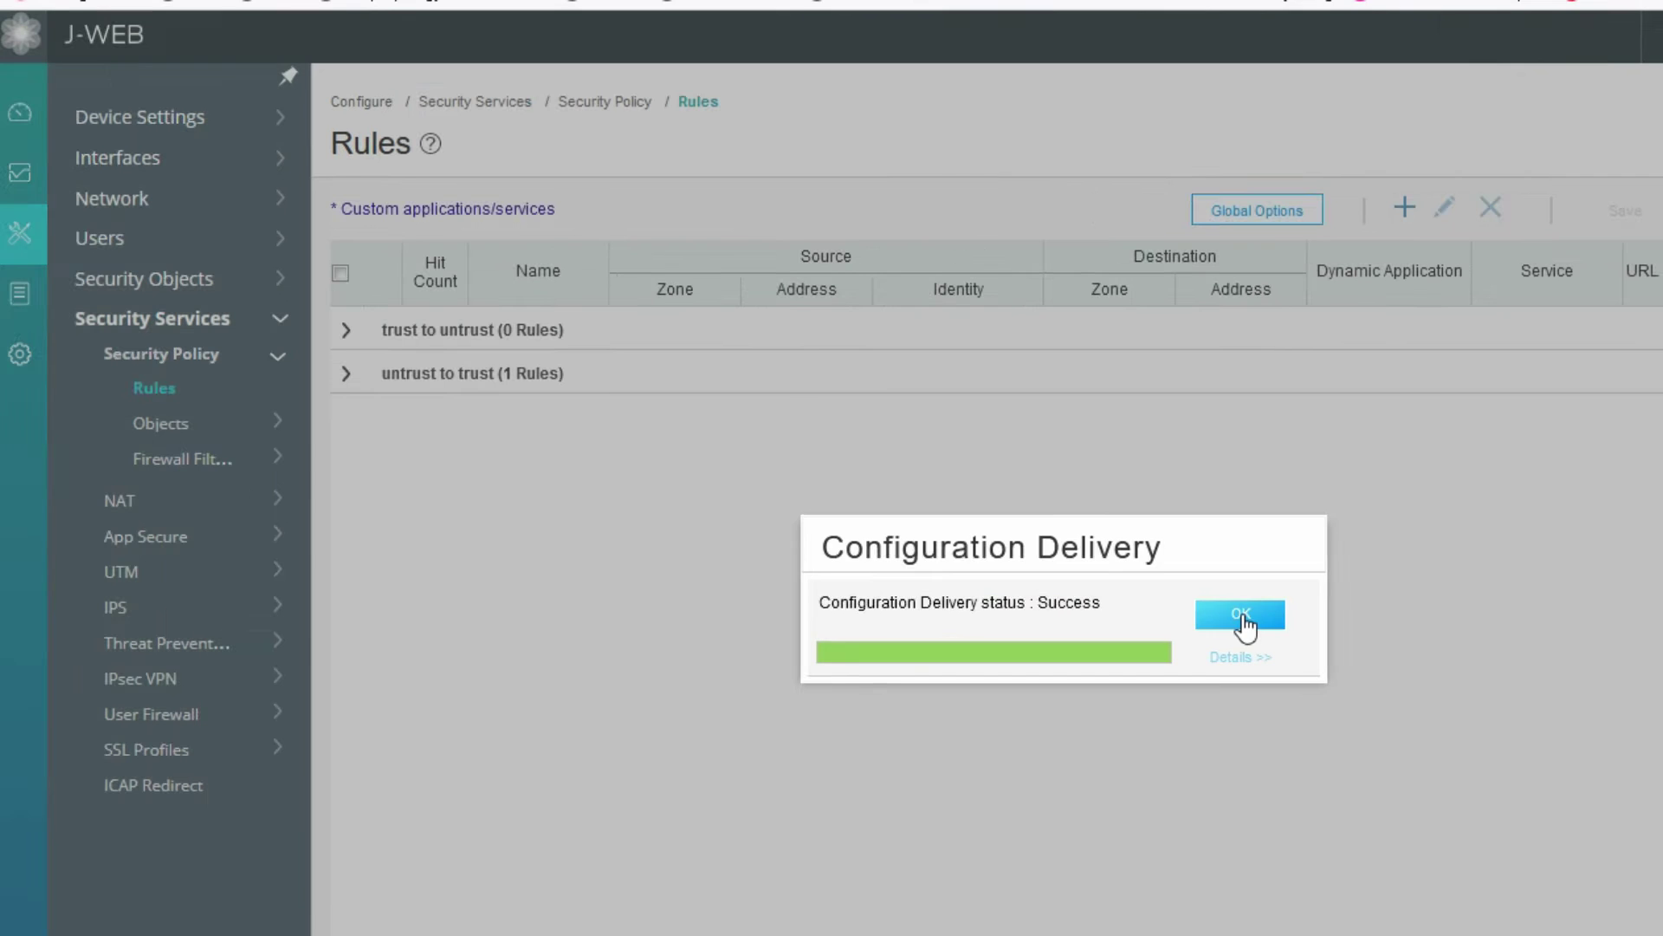
{"action": "left_click", "coordinate": [1242, 615]}
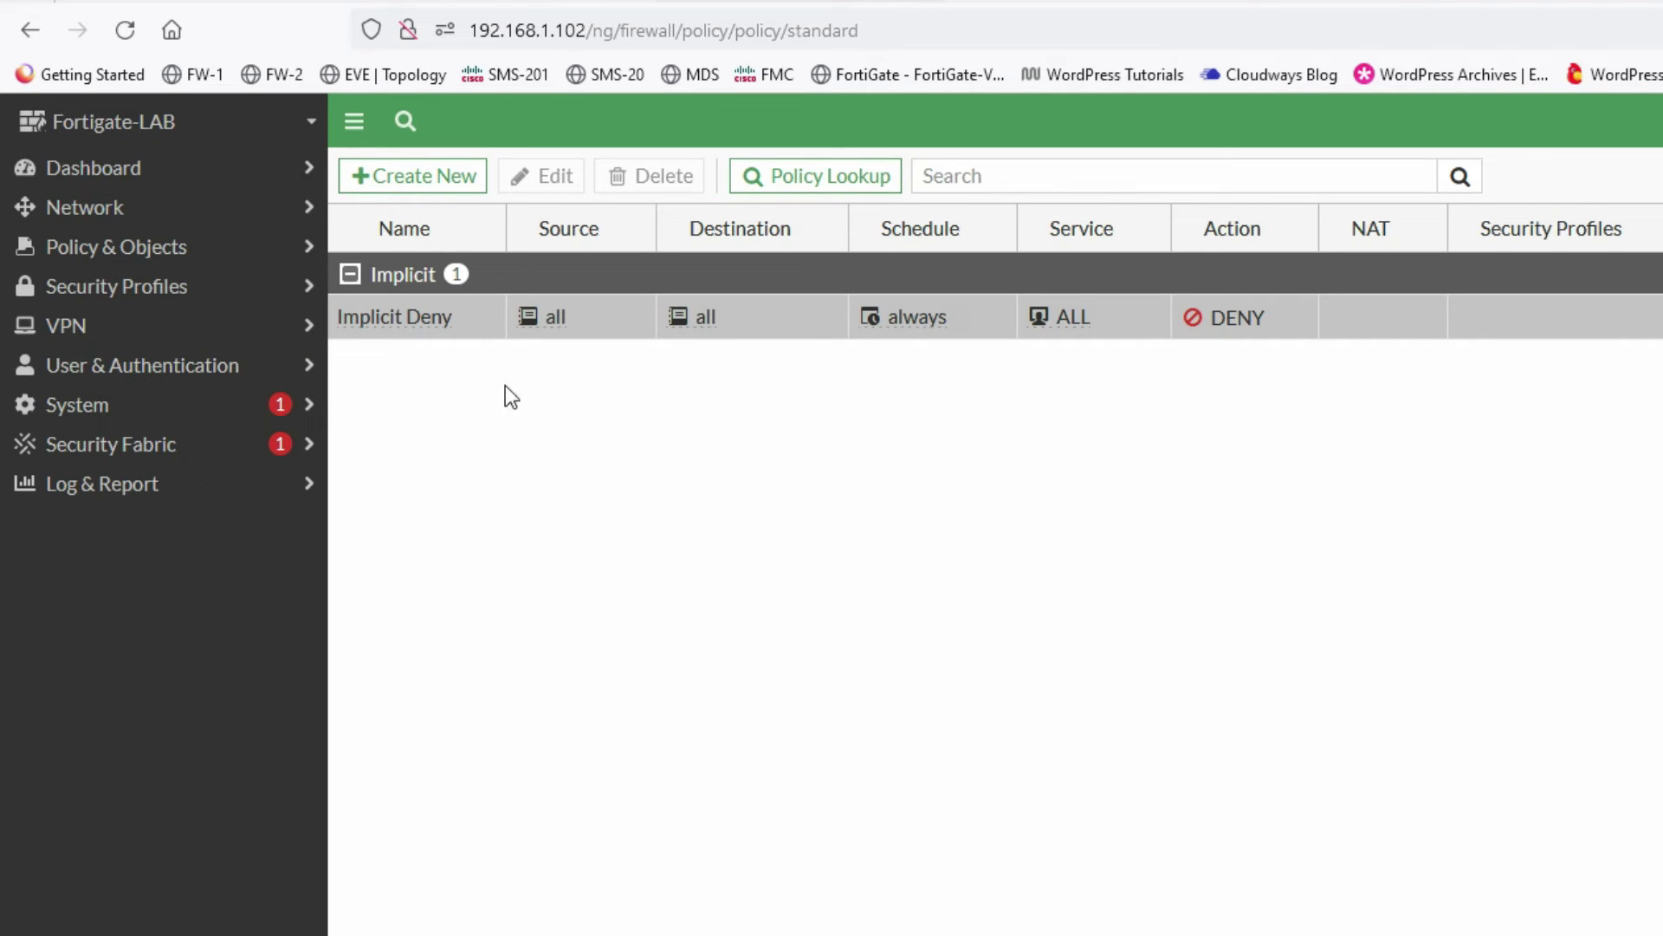
- Start the IPsec Wizard for site-to-site tunnel Forti-SRX-VPN, no NAT, Cisco remote device
{"action": "left_click", "coordinate": [105, 332]}
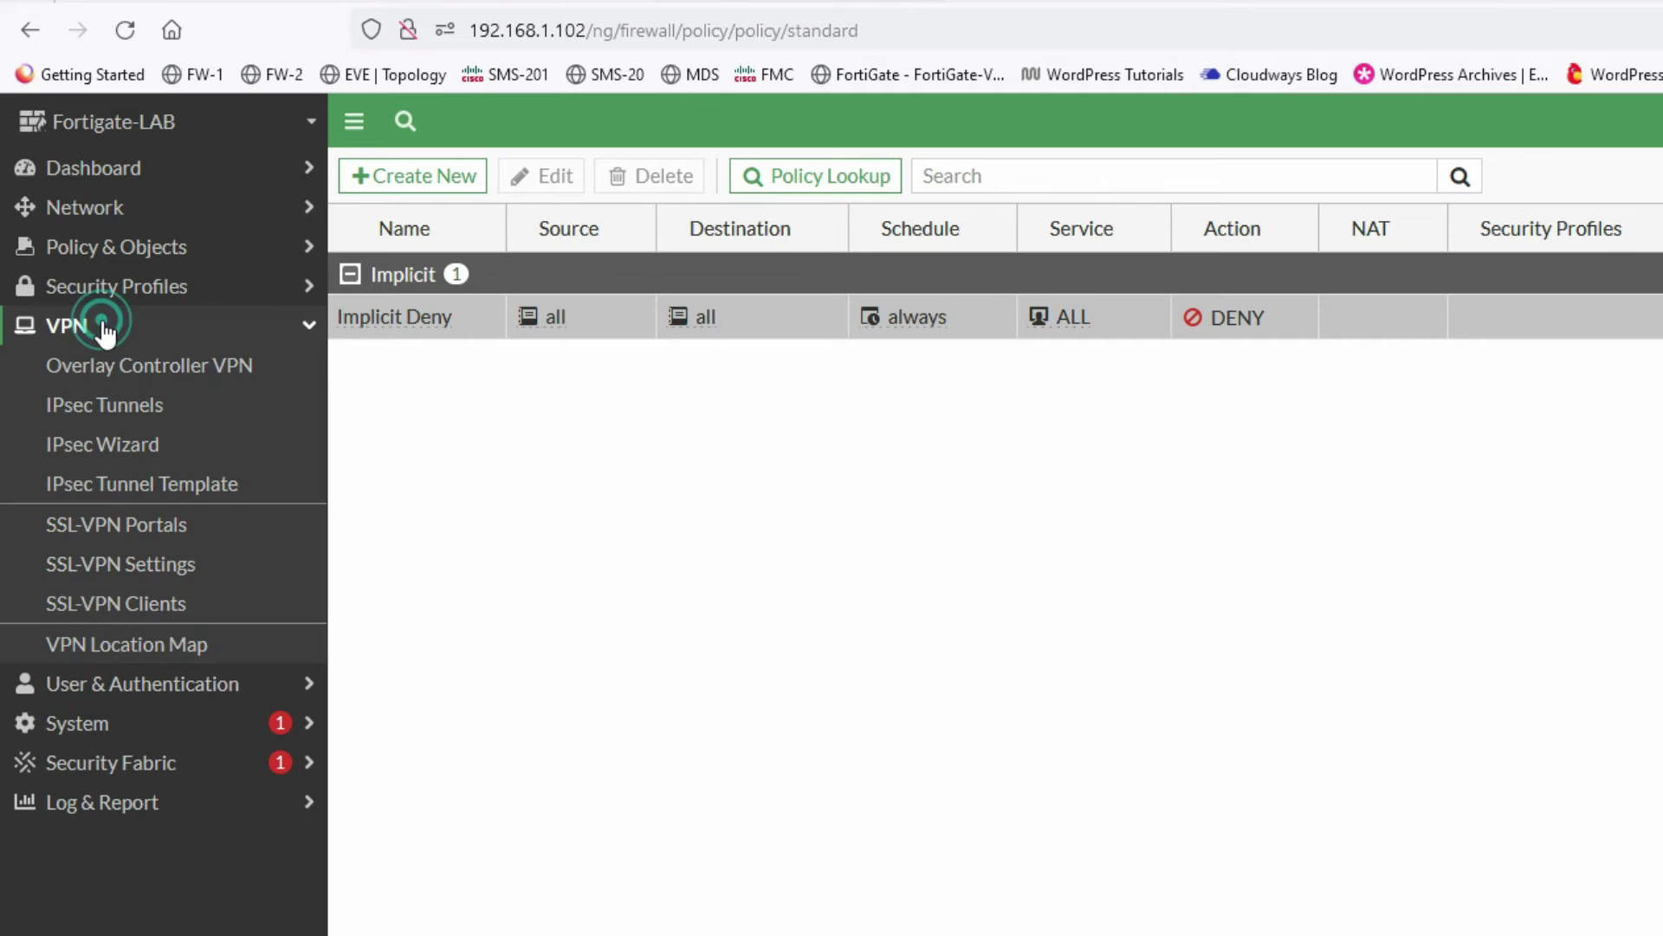
{"action": "left_click", "coordinate": [131, 414]}
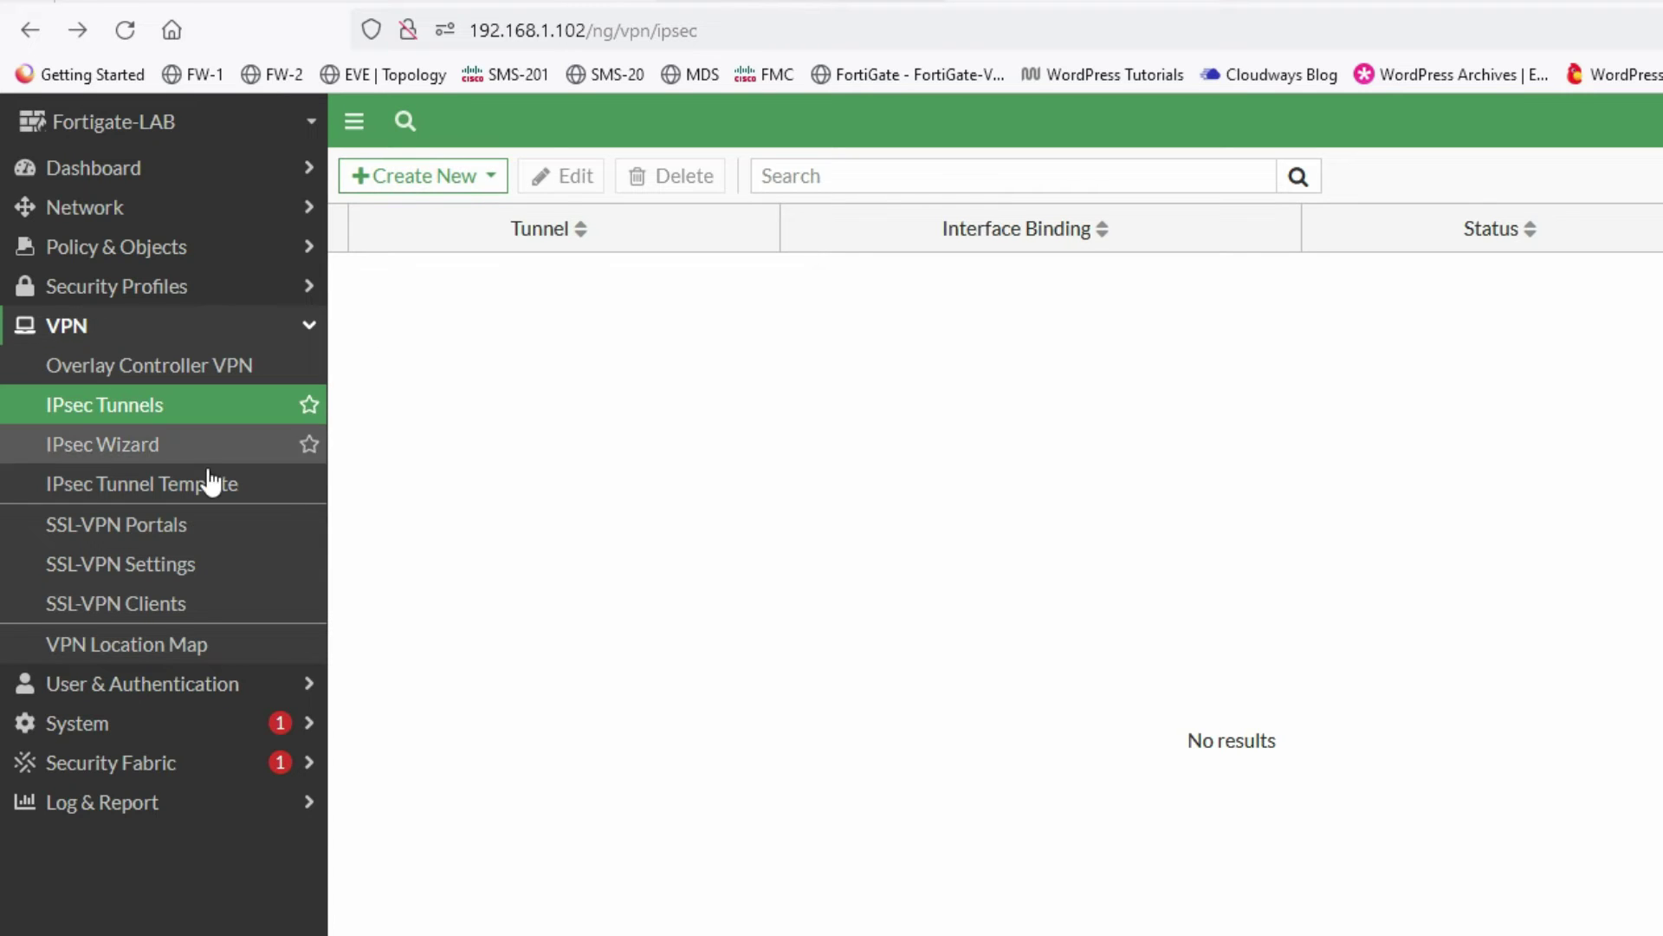
{"action": "left_click", "coordinate": [162, 450]}
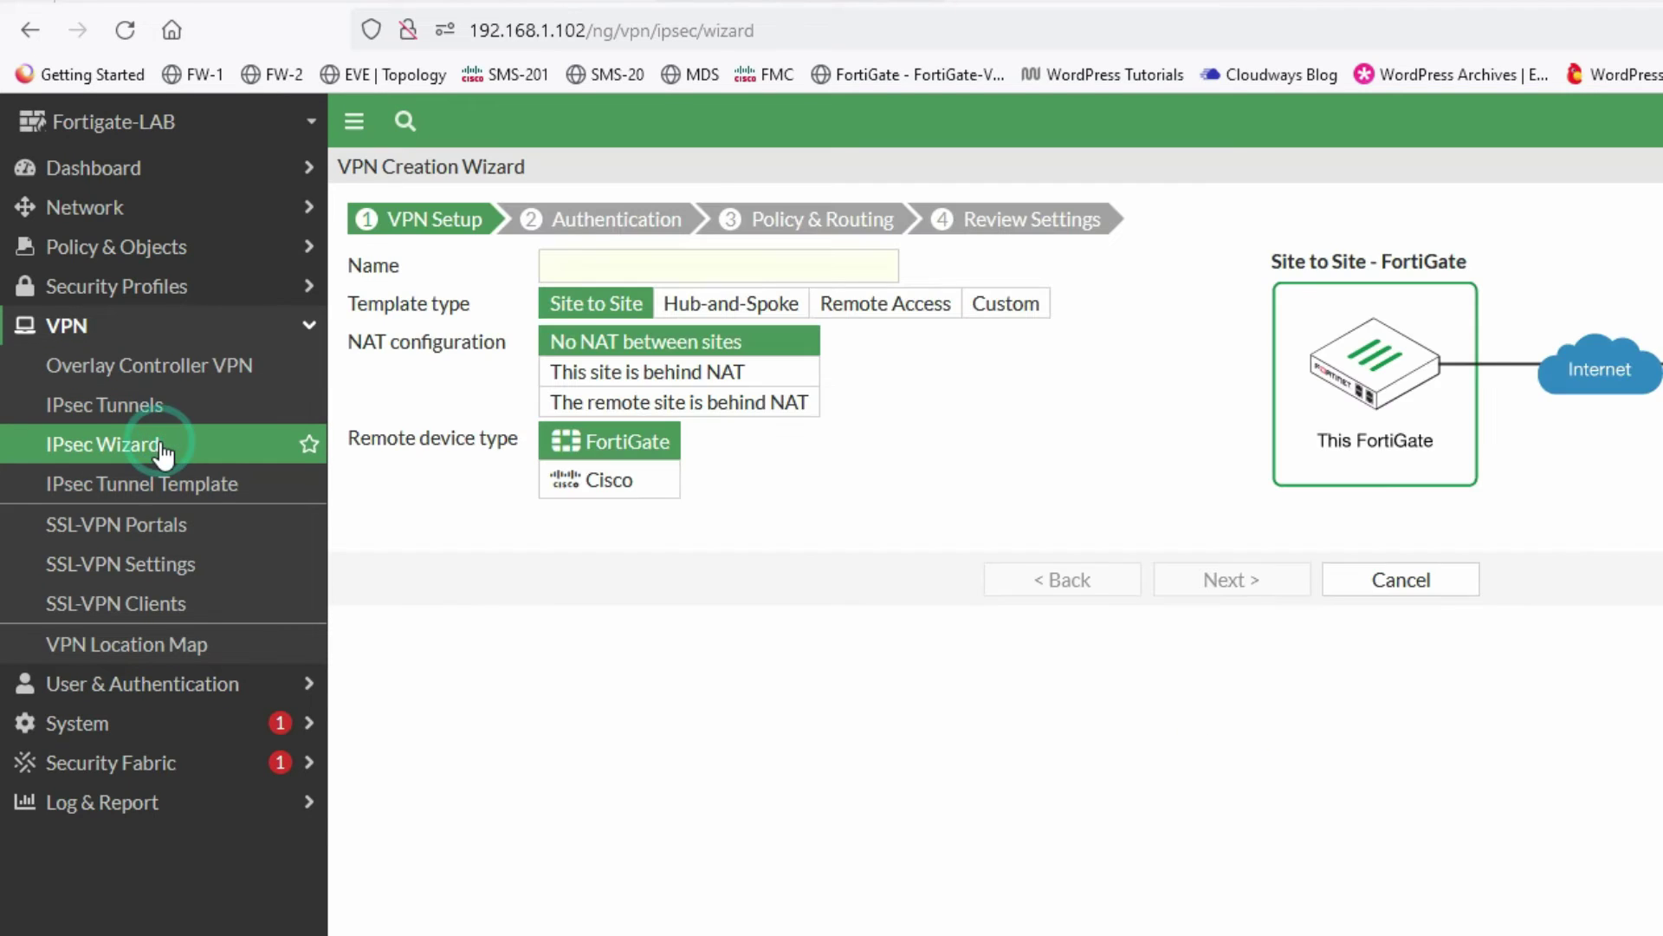
{"action": "left_click", "coordinate": [640, 264]}
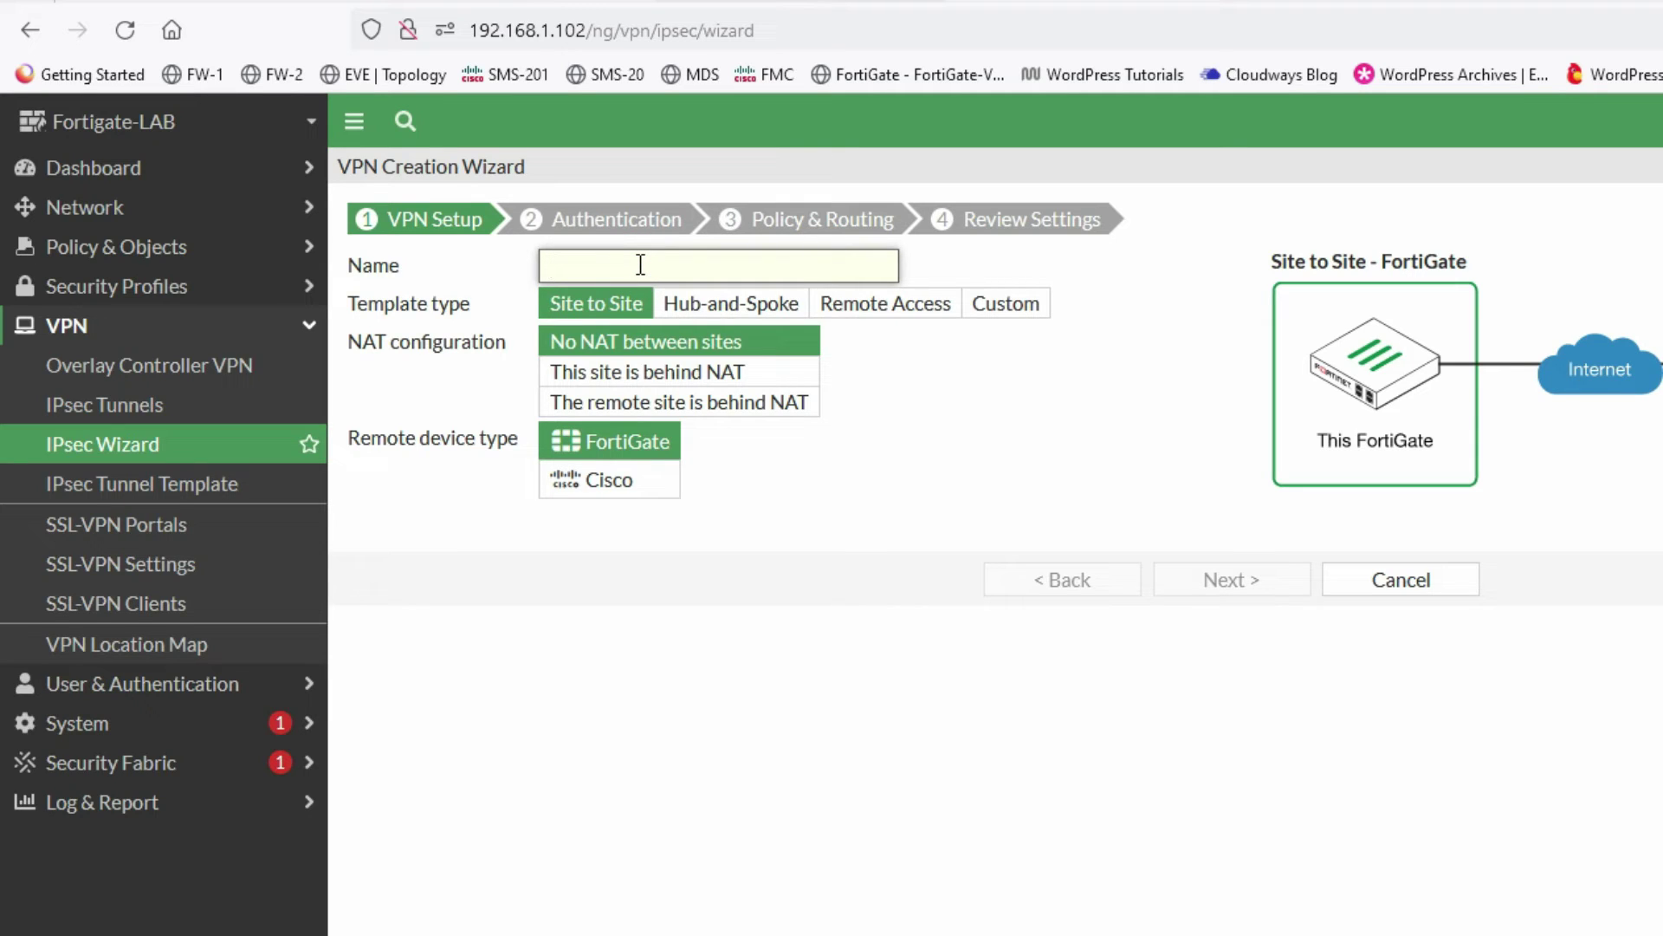
{"action": "type", "text": "Forti-SRX-VPN"}
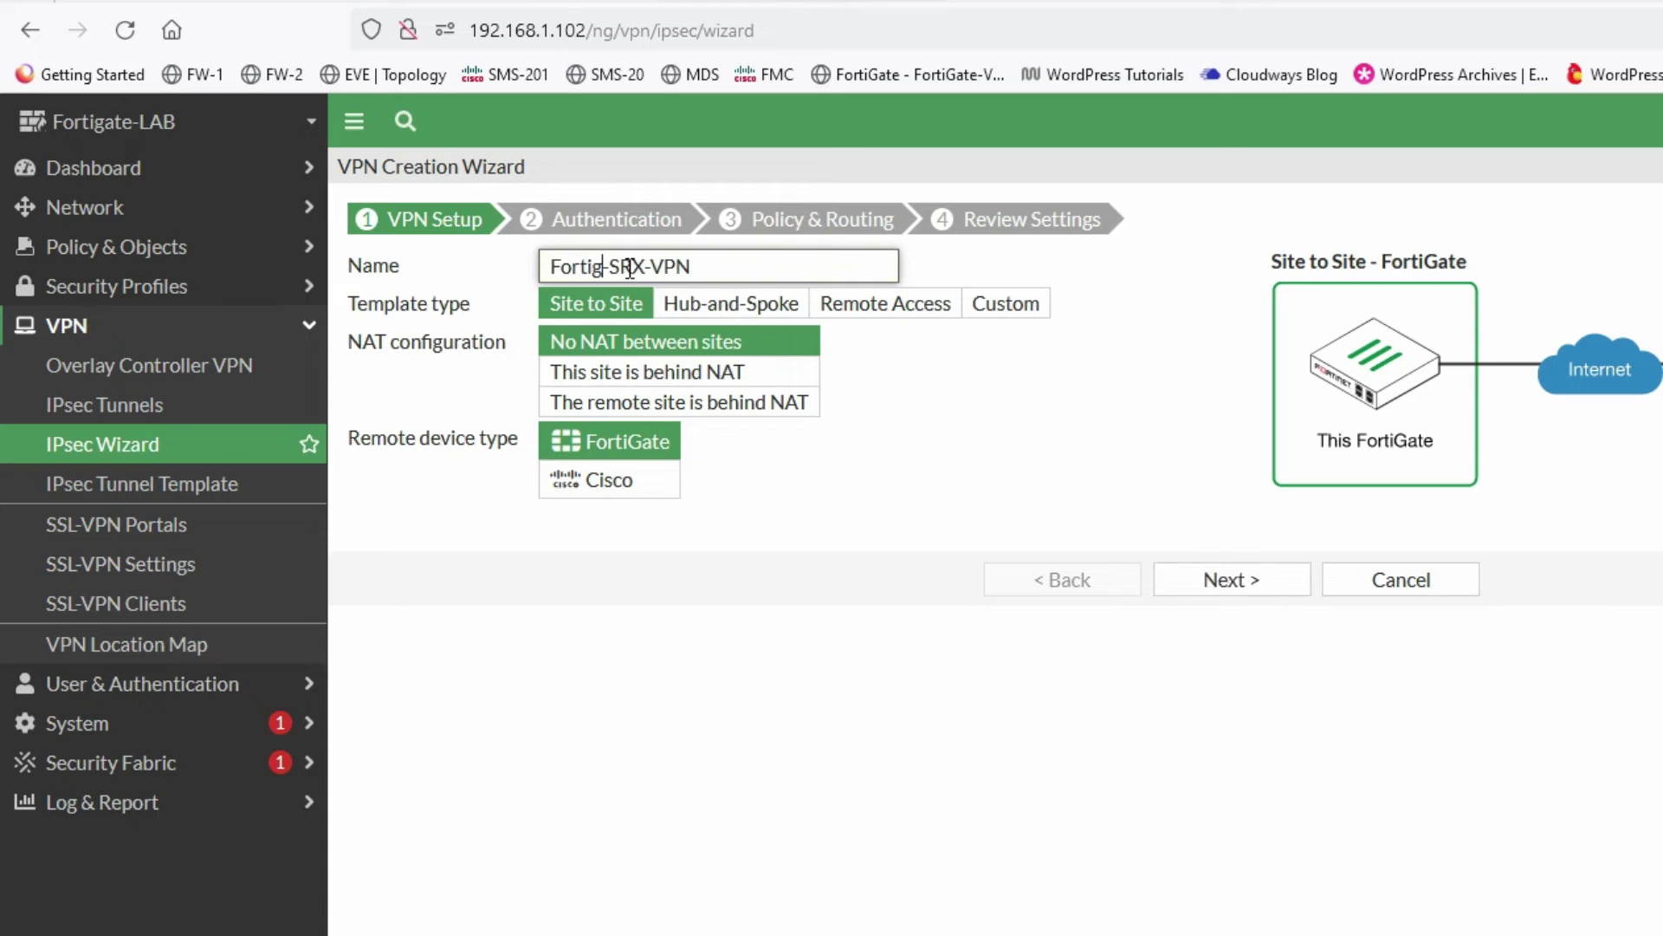
{"action": "left_click_drag", "start_coordinate": [692, 276], "coordinate": [546, 281]}
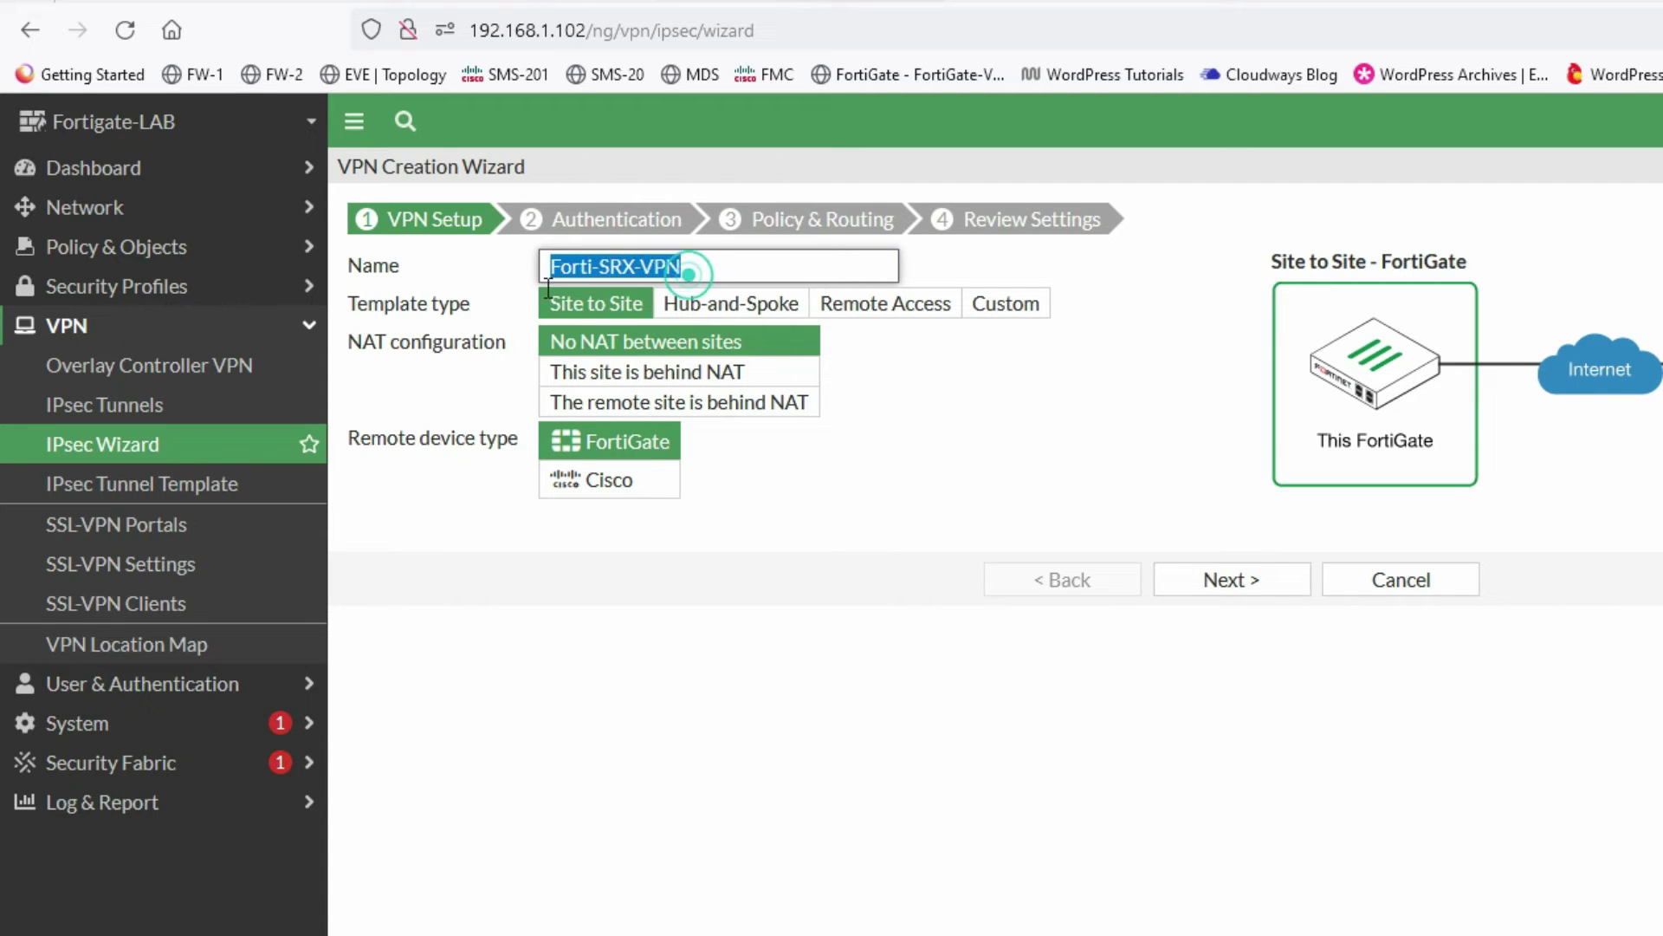
{"action": "left_click", "coordinate": [593, 303]}
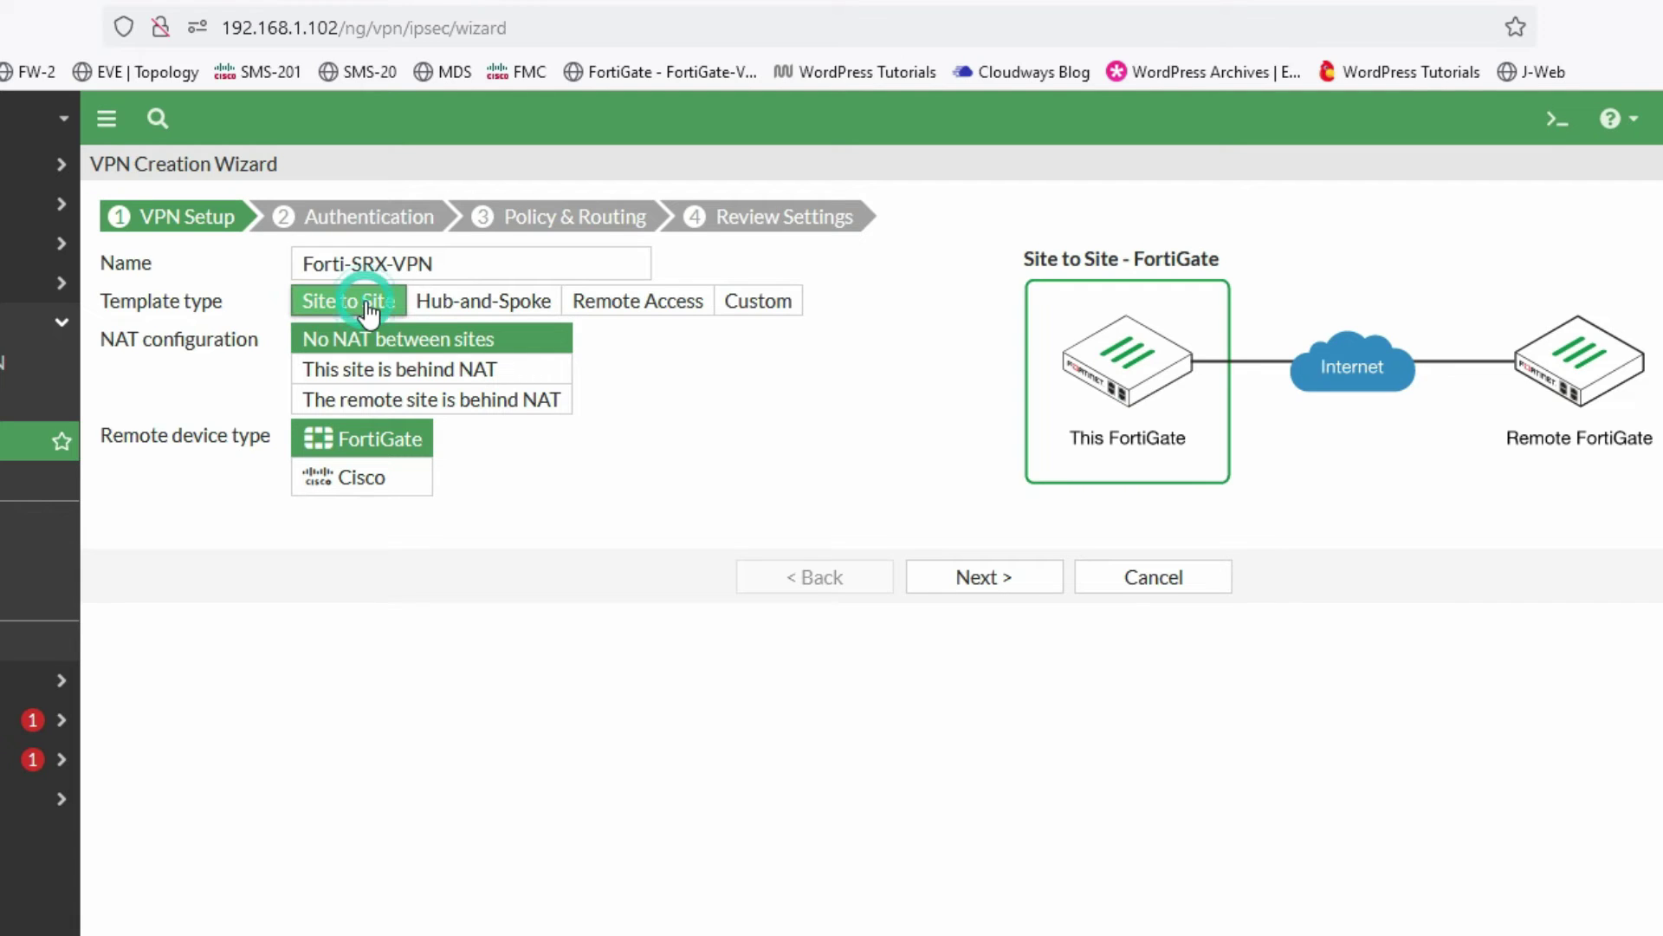
{"action": "left_click", "coordinate": [352, 485]}
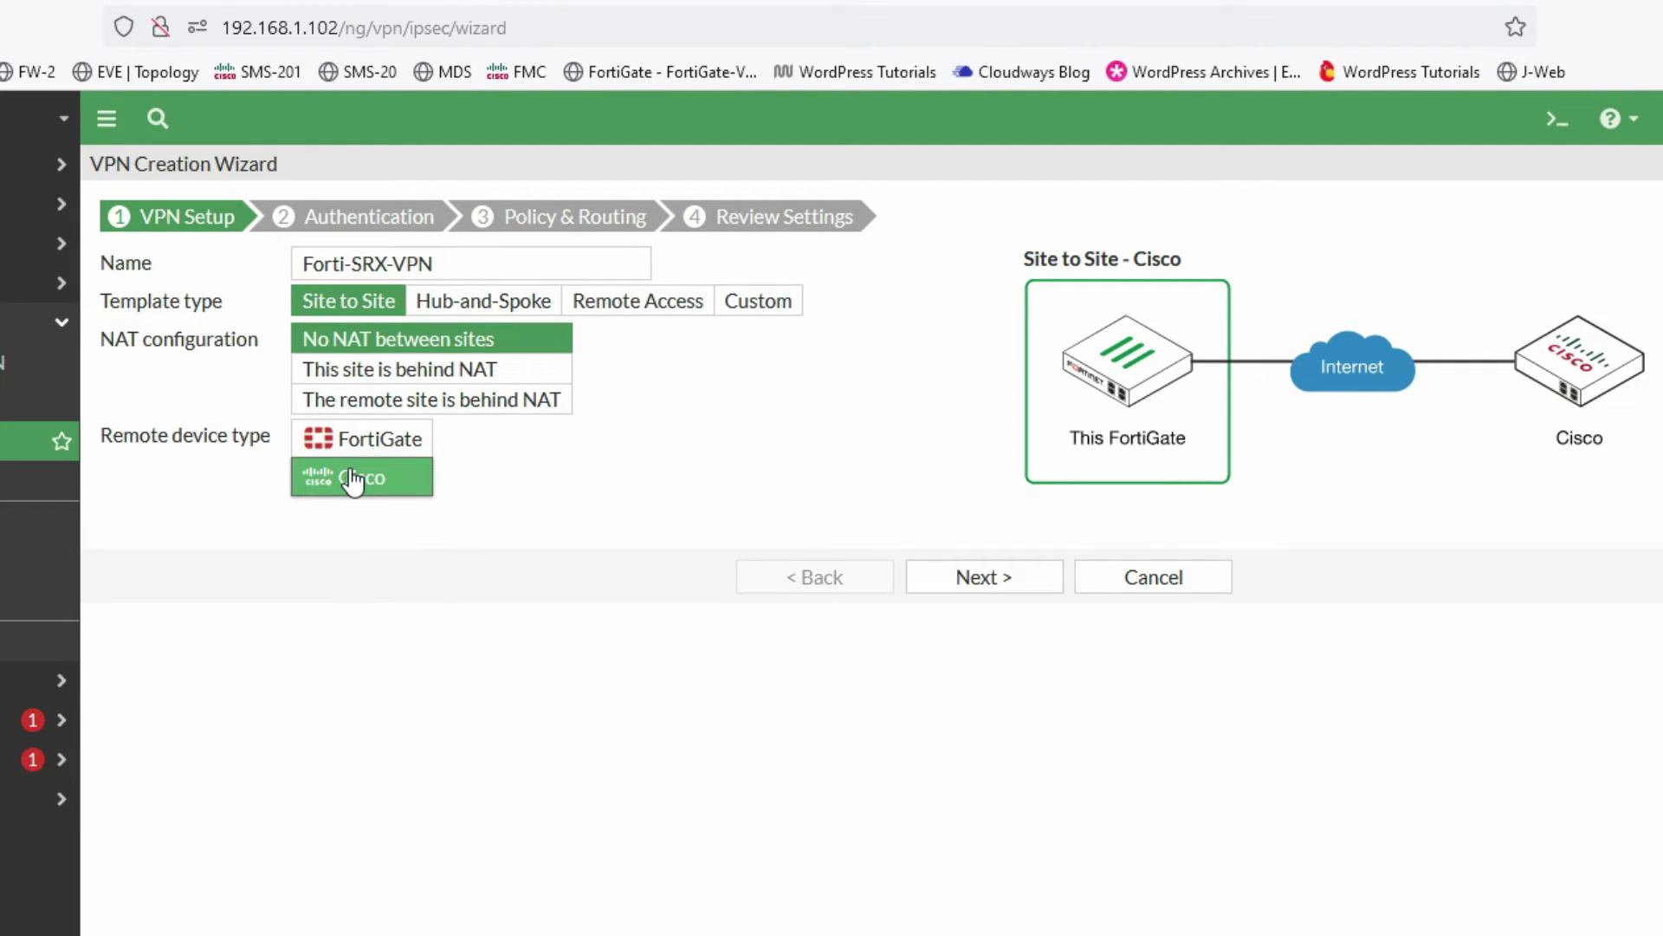
{"action": "left_click", "coordinate": [967, 578]}
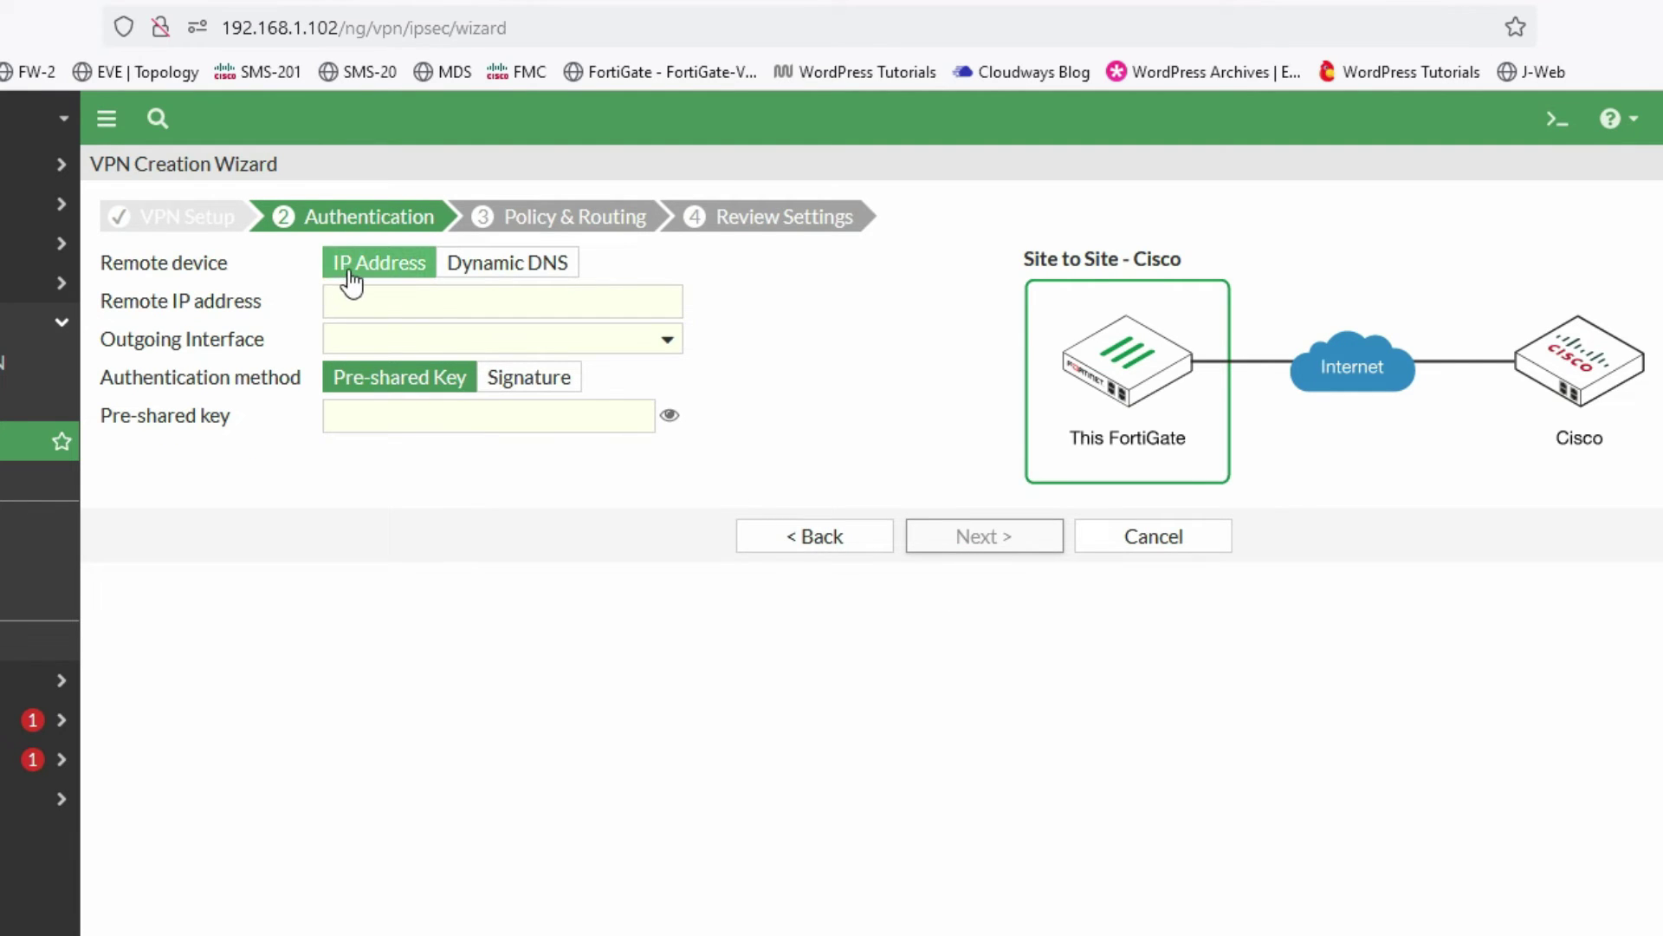
- Enter remote peer IP 192.168.1.101, checking it against the network diagram
{"action": "left_click", "coordinate": [368, 300]}
{"action": "key", "text": "alt+Tab"}
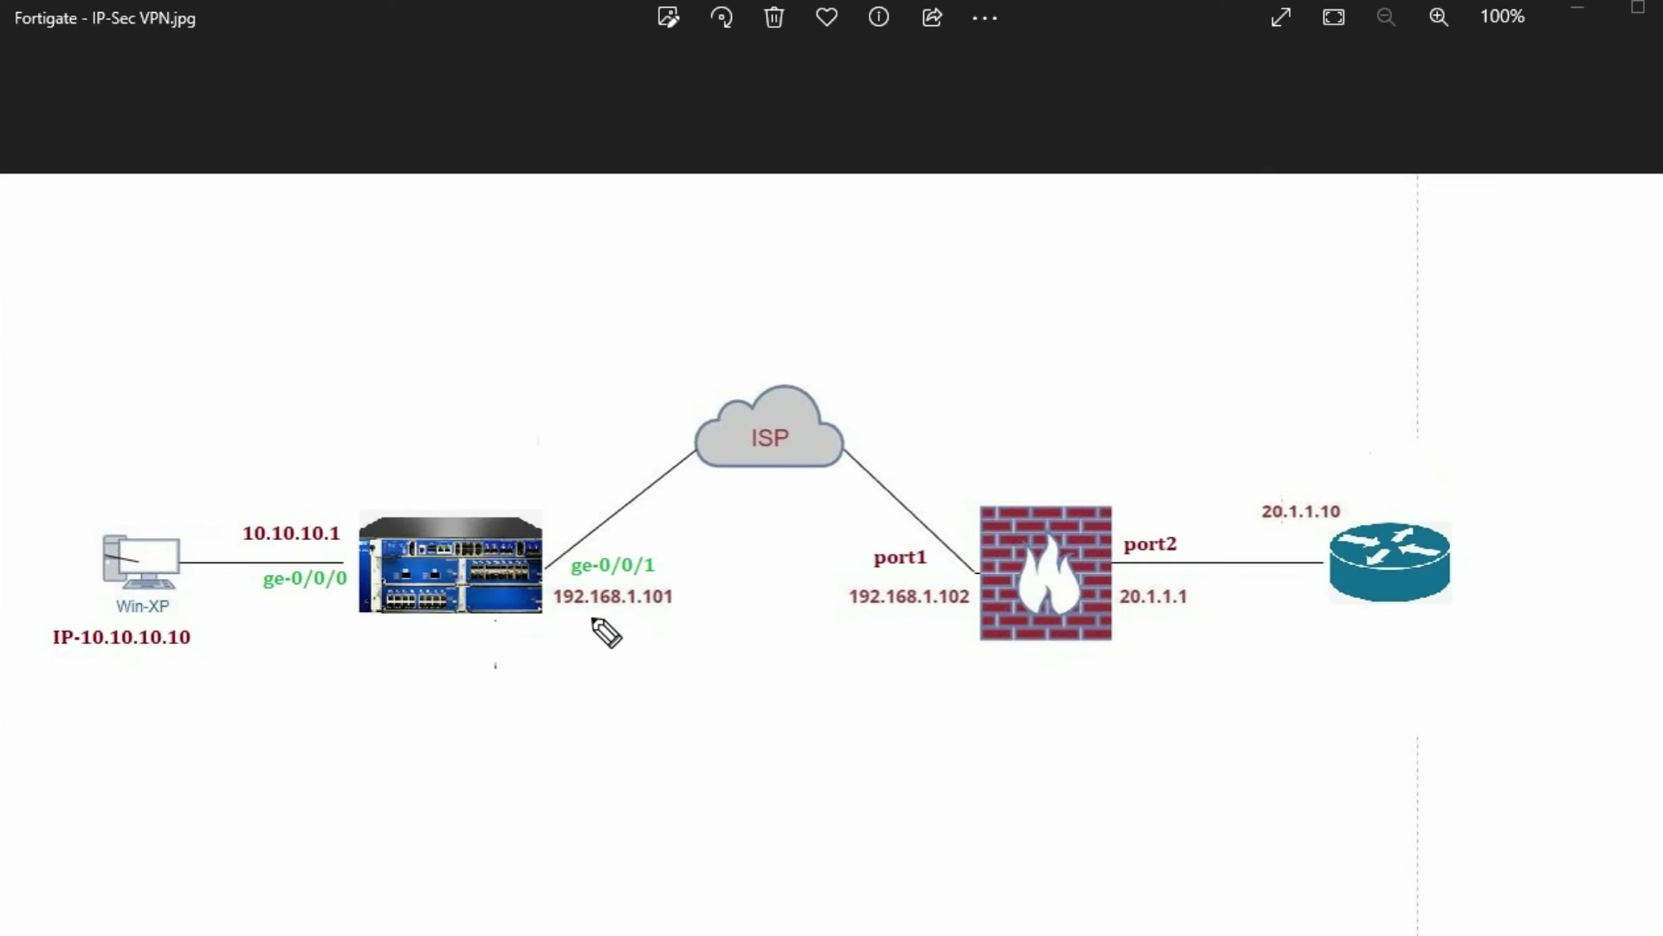
{"action": "left_click_drag", "start_coordinate": [549, 616], "coordinate": [680, 618]}
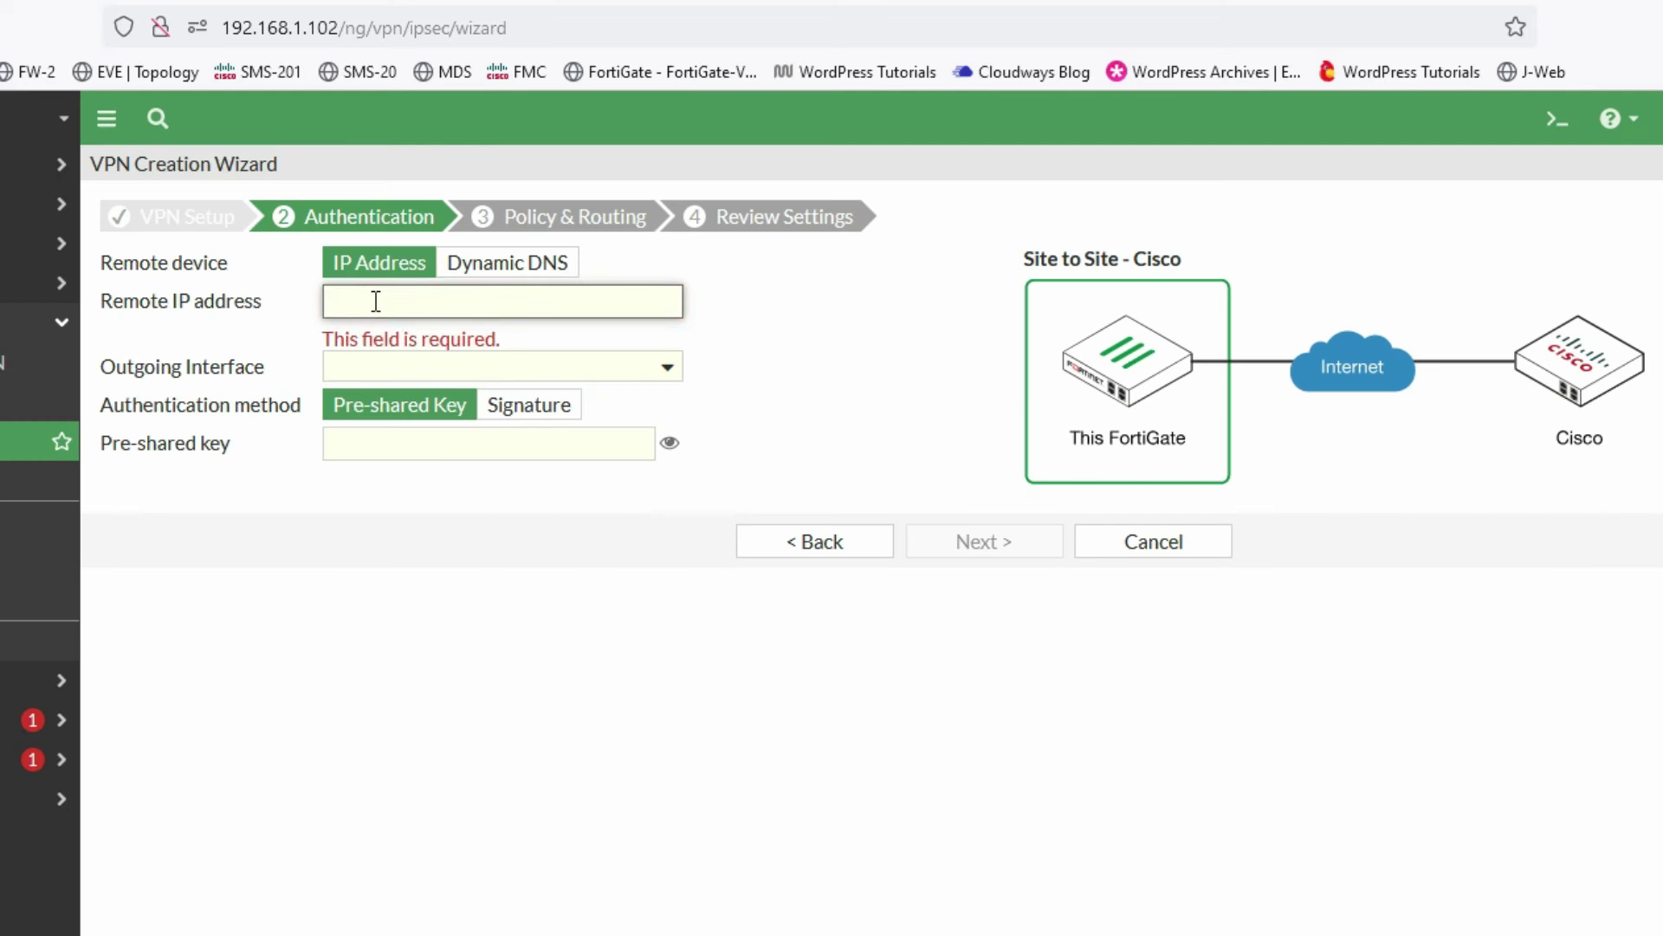
{"action": "type", "text": "192.1"}
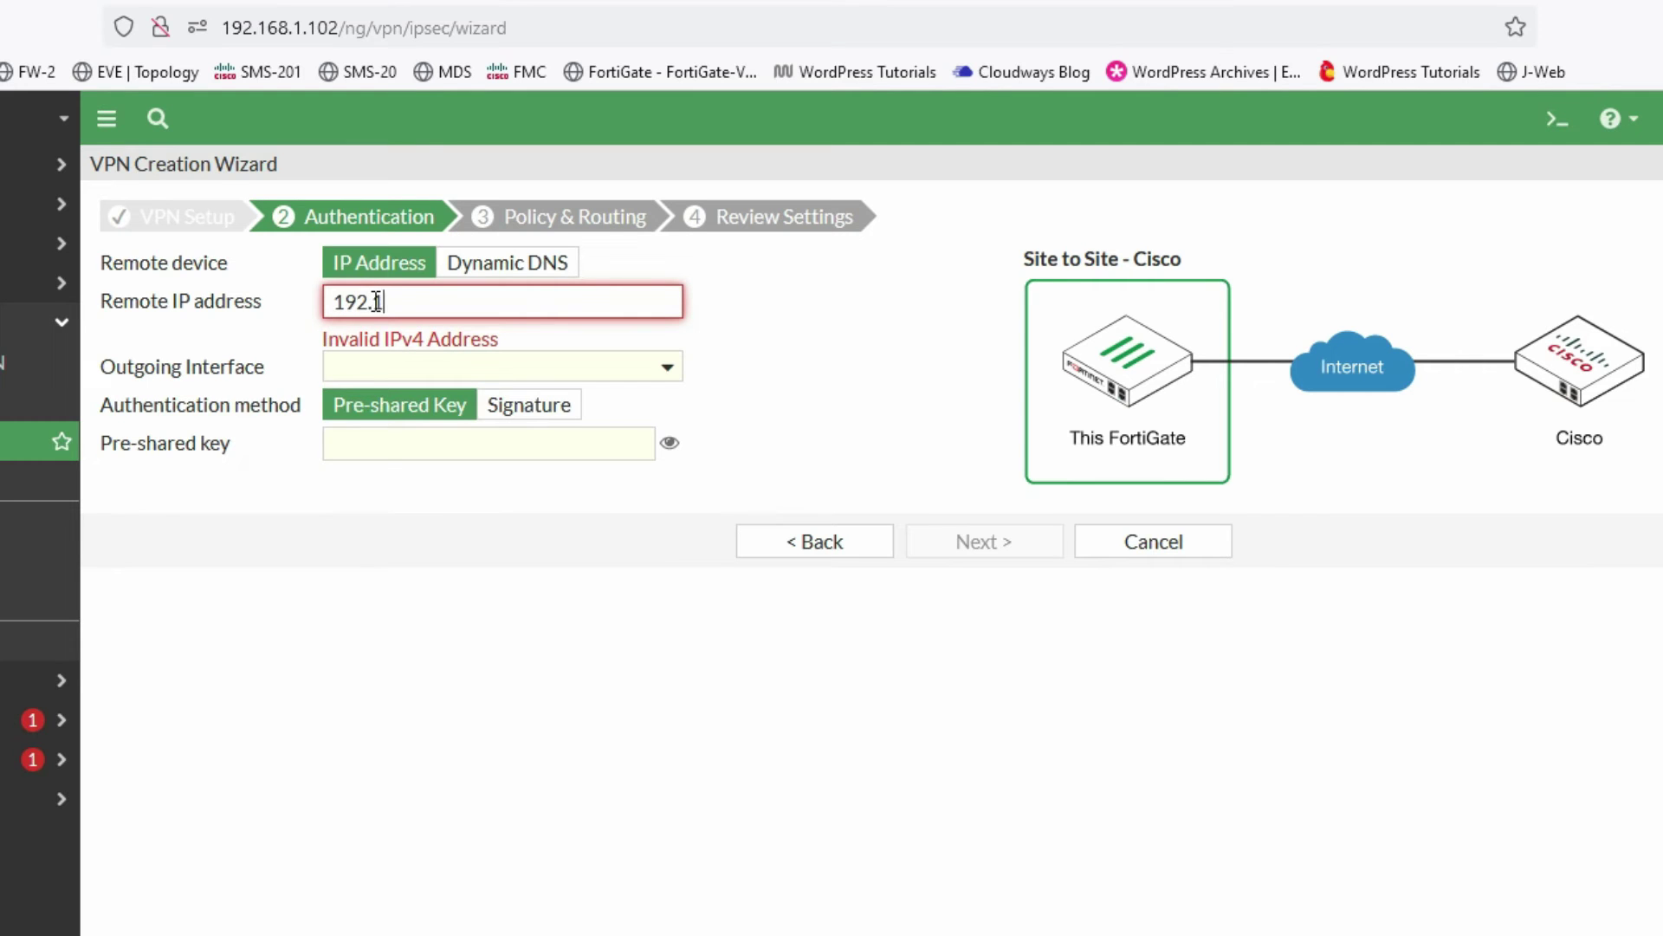
{"action": "type", "text": "68.1.101"}
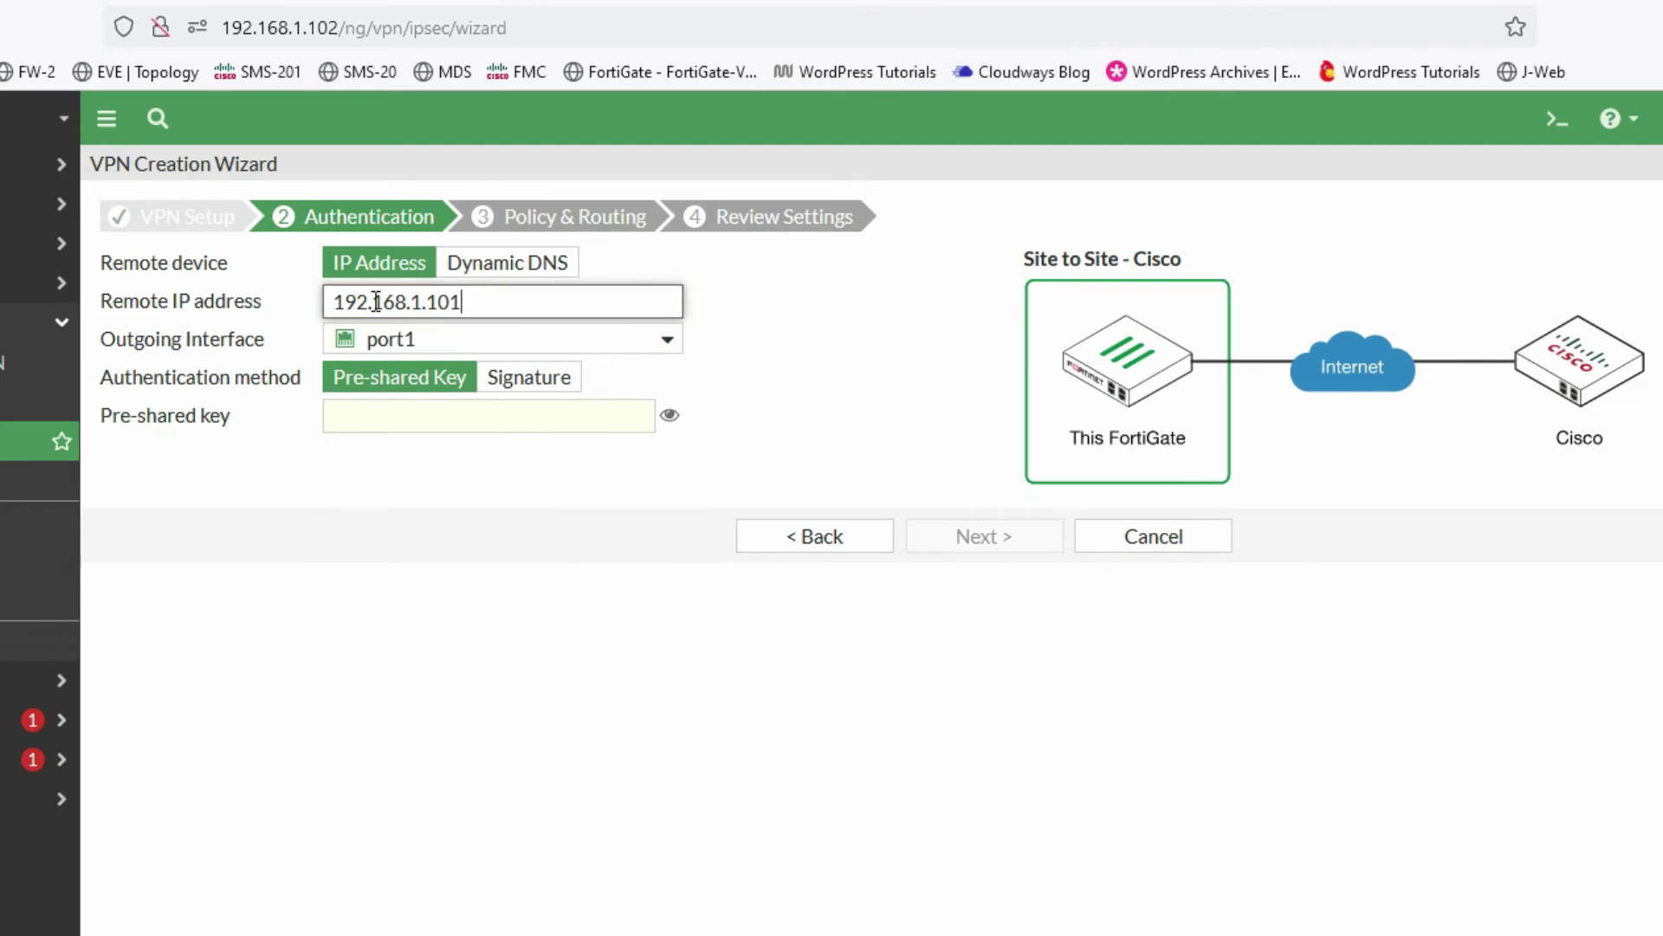
- Choose pre-shared key authentication, enter the shared key, and advance to Policy & Routing
{"action": "mouse_move", "coordinate": [401, 351]}
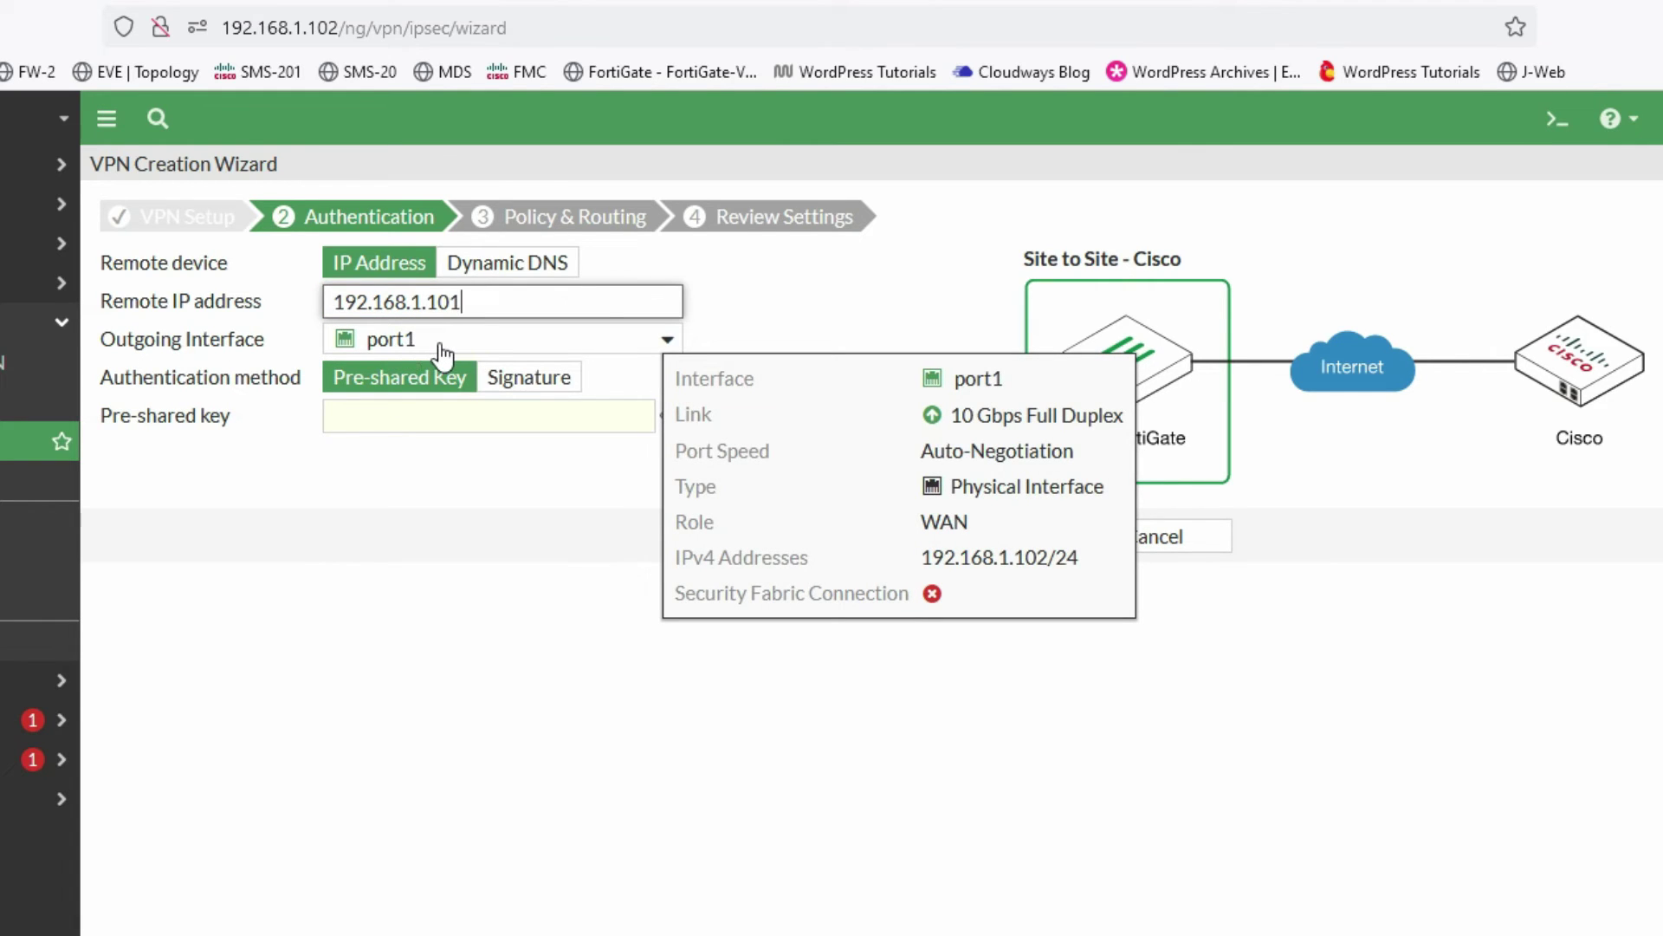
{"action": "left_click", "coordinate": [444, 394]}
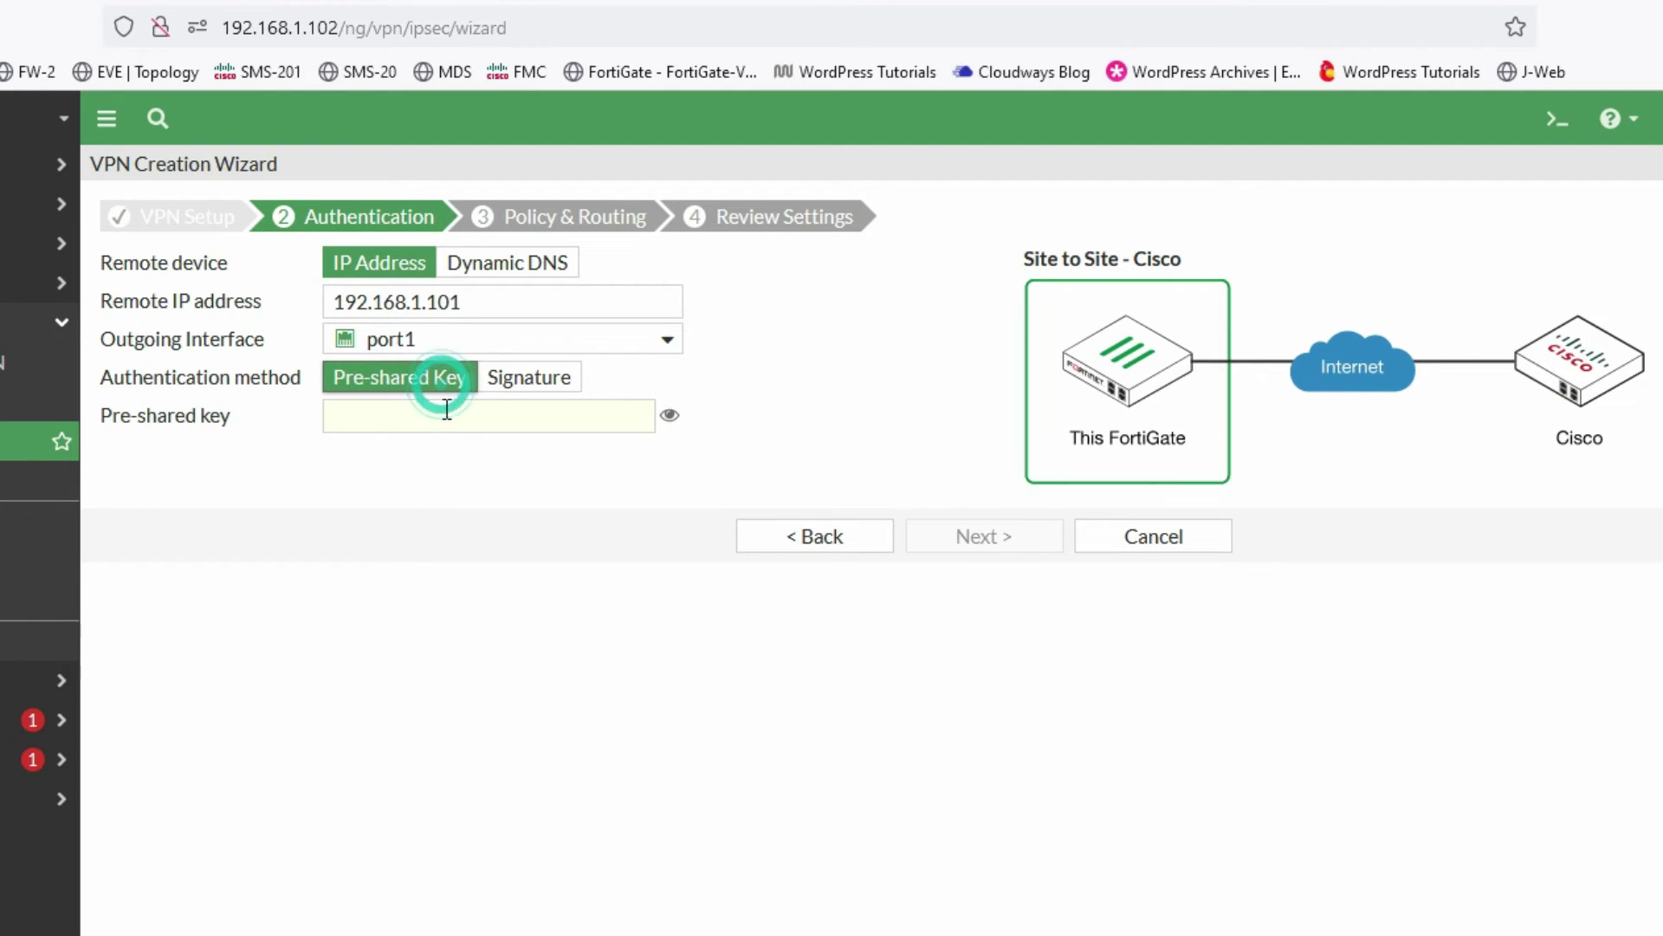
{"action": "left_click", "coordinate": [446, 414]}
{"action": "left_click", "coordinate": [446, 416]}
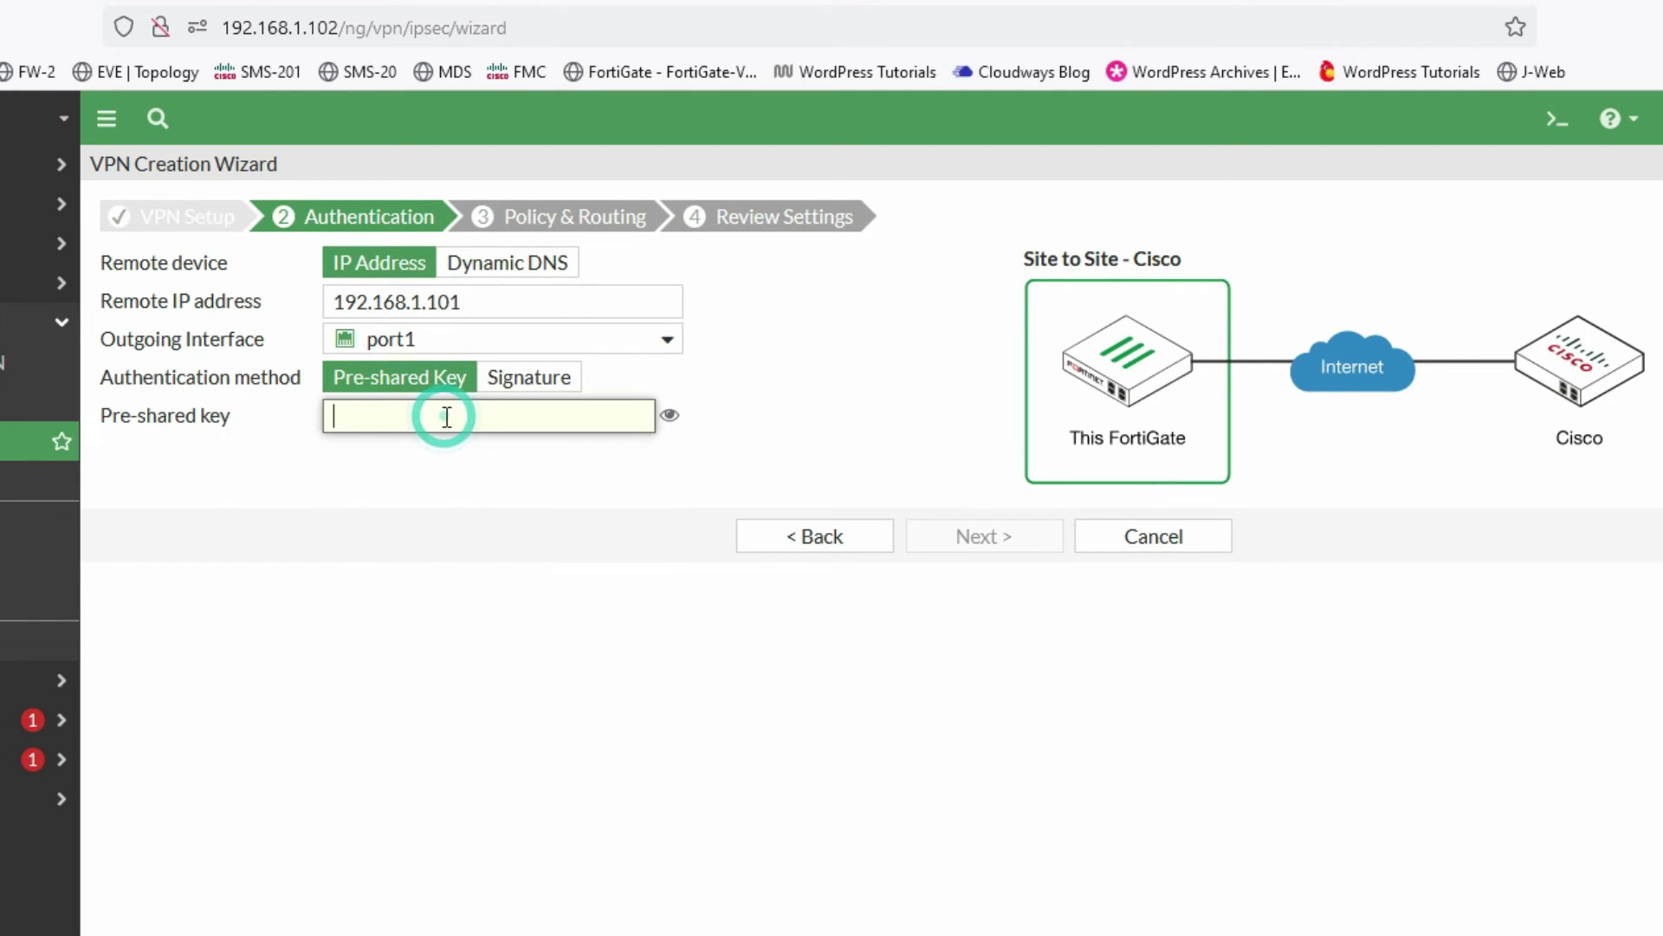
{"action": "type", "text": "cisc"}
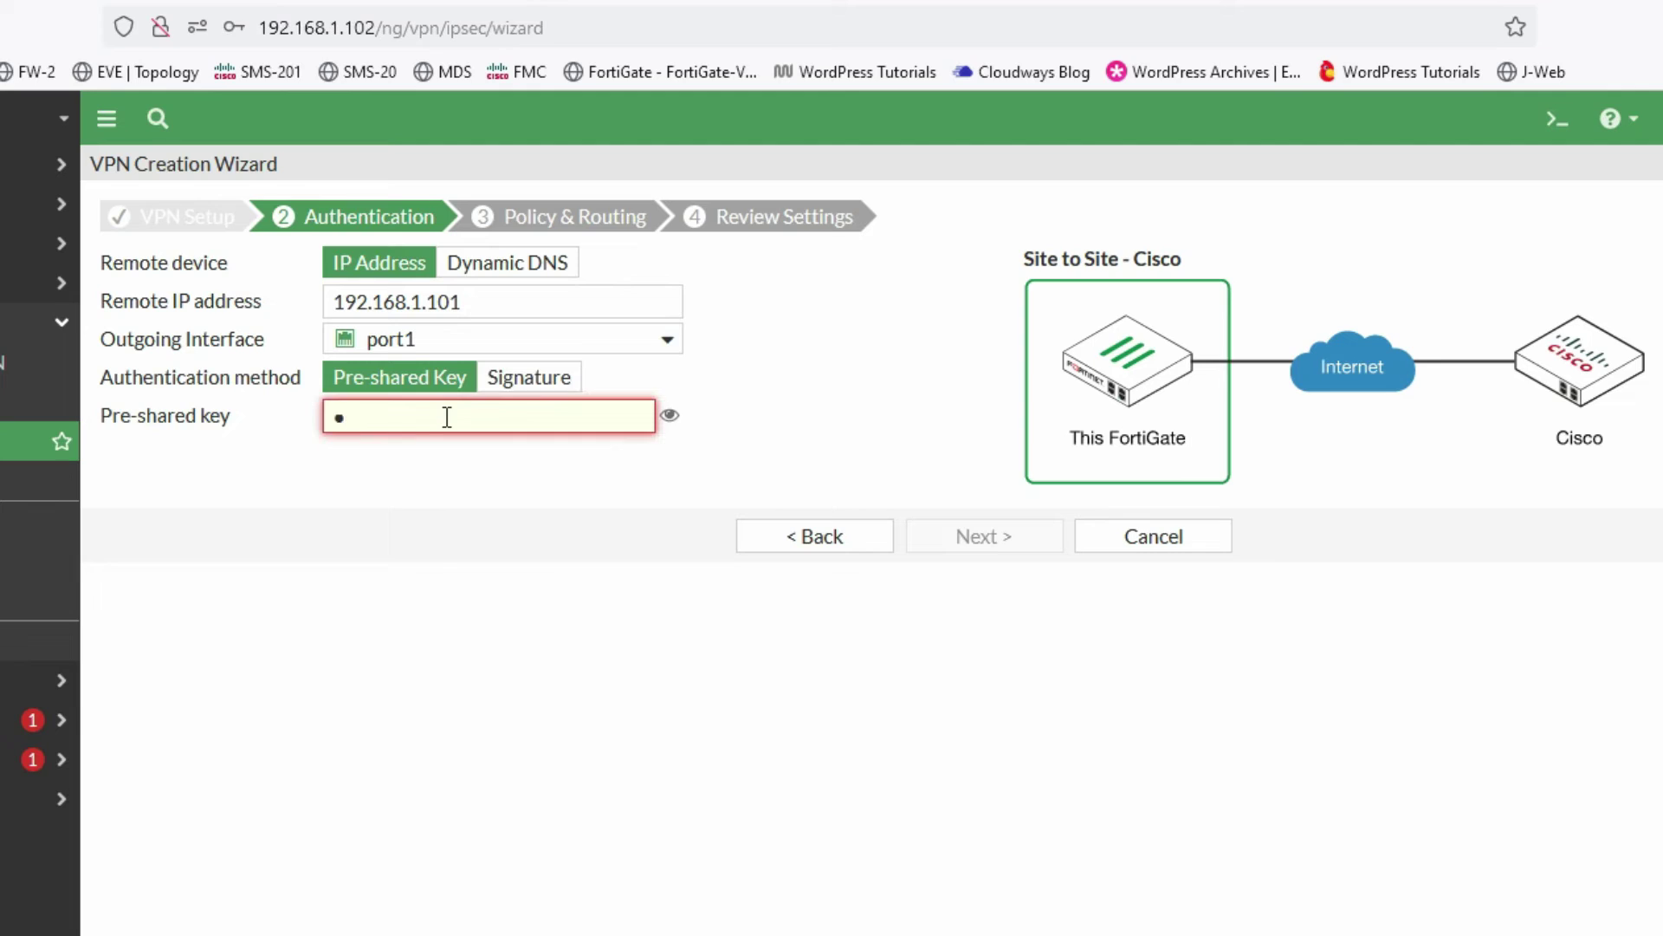
{"action": "type", "text": "o"}
{"action": "key", "text": "BackSpace"}
{"action": "key", "text": "BackSpace"}
{"action": "key", "text": "BackSpace"}
{"action": "key", "text": "BackSpace"}
{"action": "key", "text": "BackSpace"}
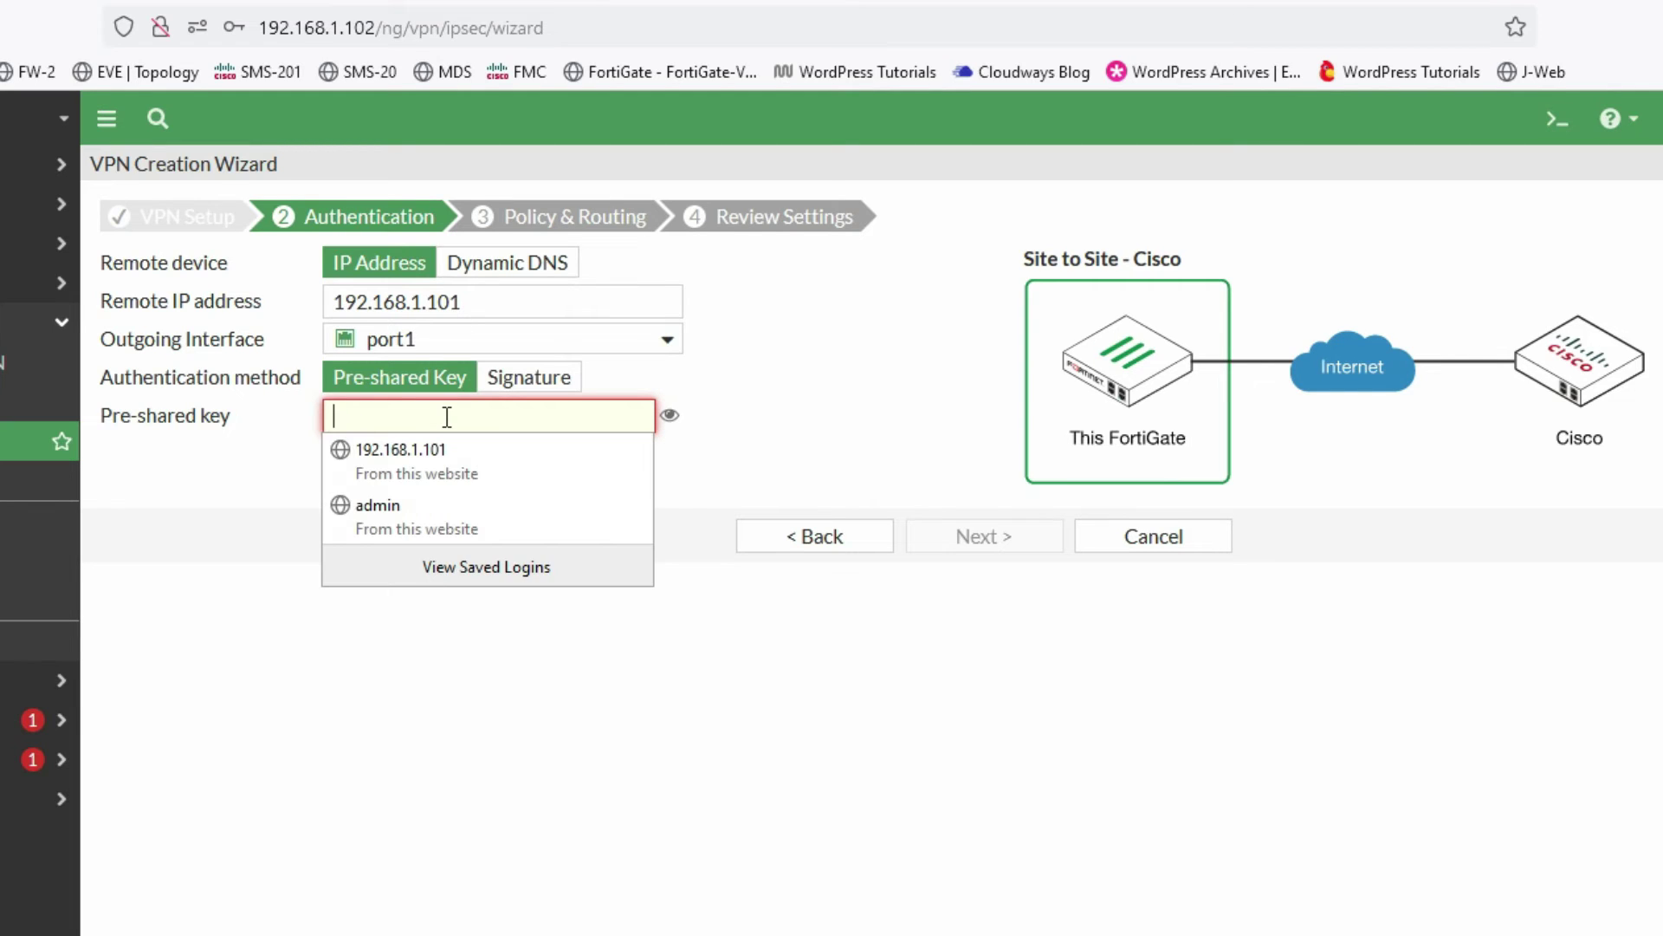
{"action": "type", "text": "cis"}
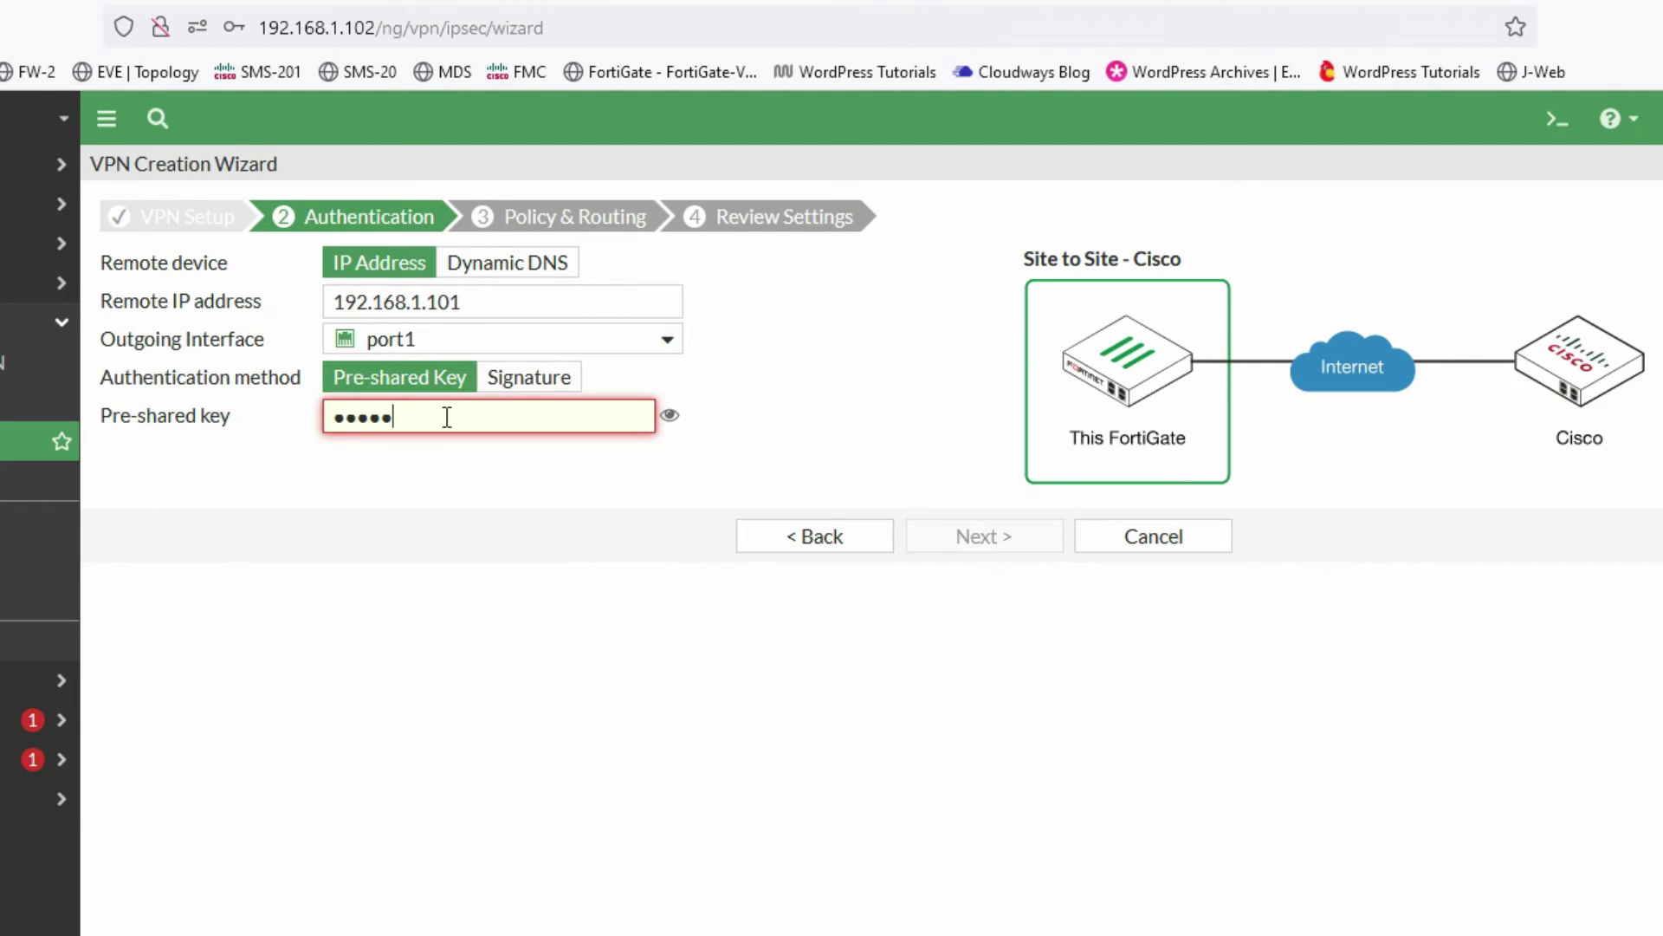
{"action": "type", "text": "co123"}
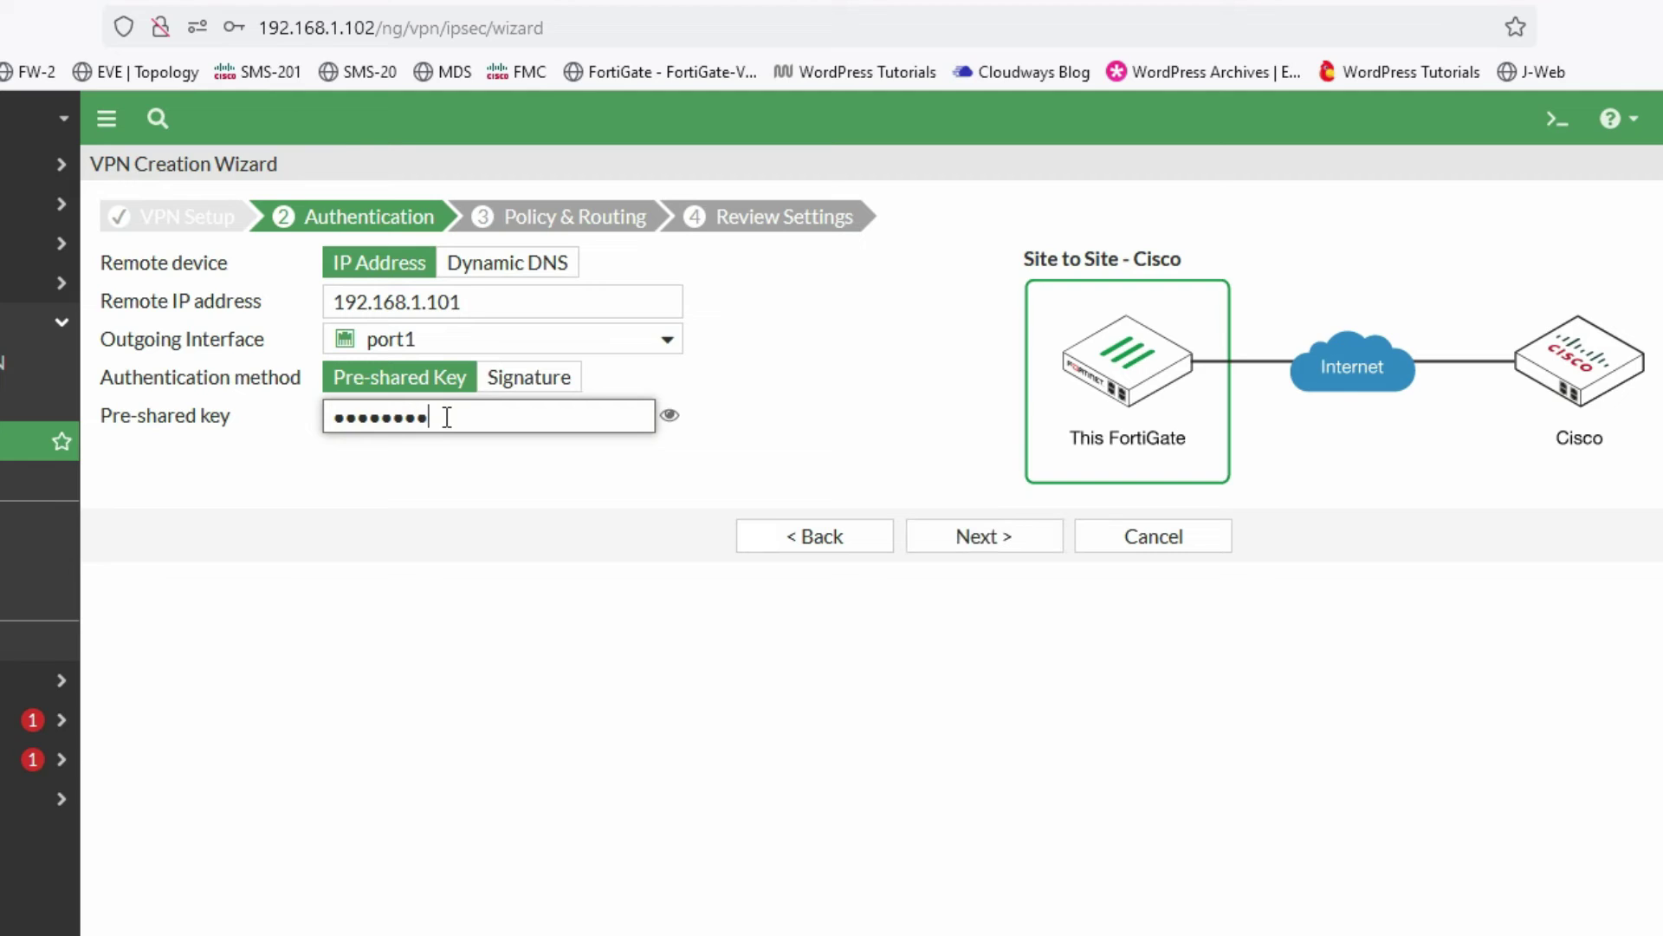
{"action": "left_click", "coordinate": [964, 547]}
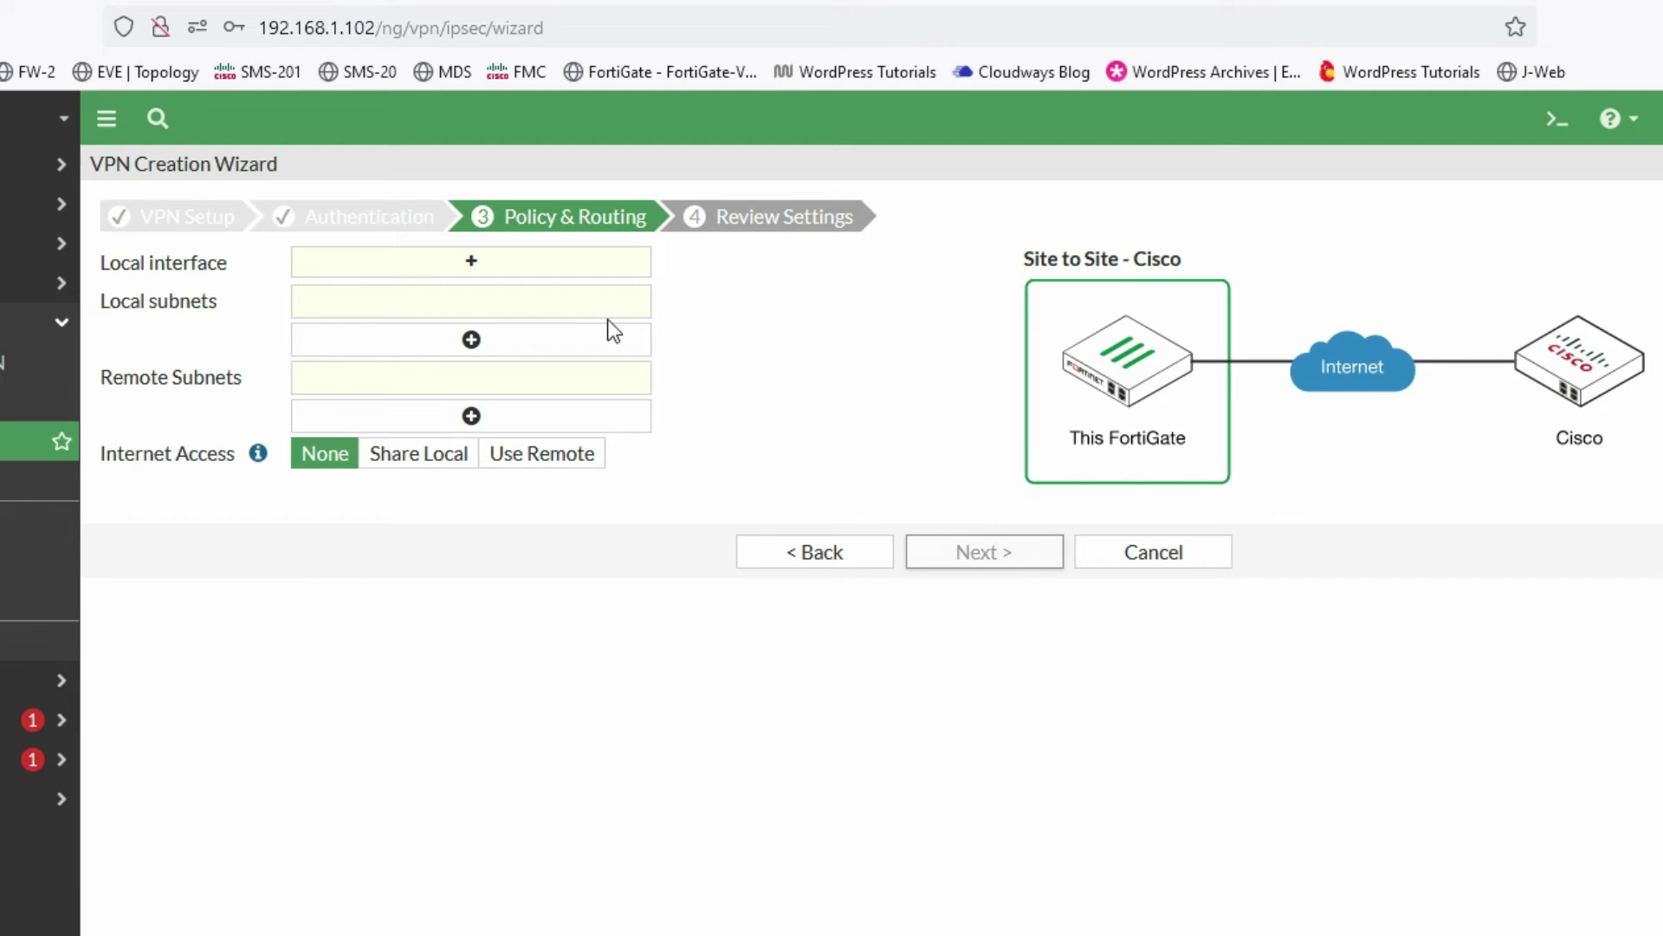
- Set port2 as the local interface and verify local subnet 20.1.1.0/24
{"action": "left_click", "coordinate": [477, 263]}
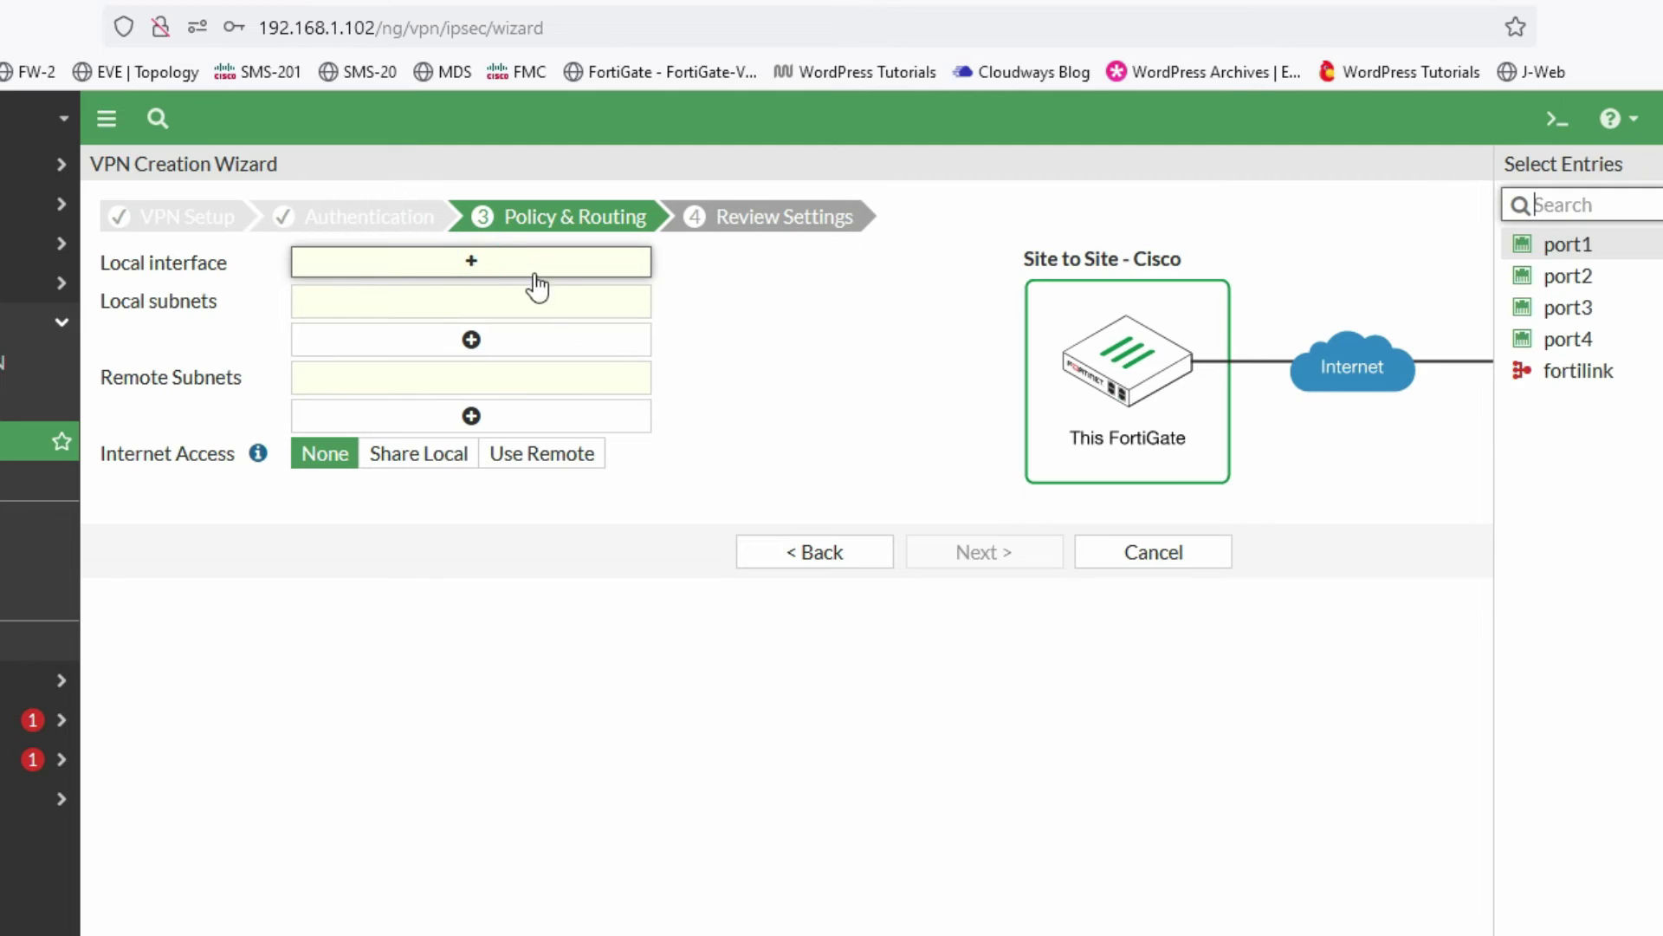
{"action": "left_click", "coordinate": [1579, 290]}
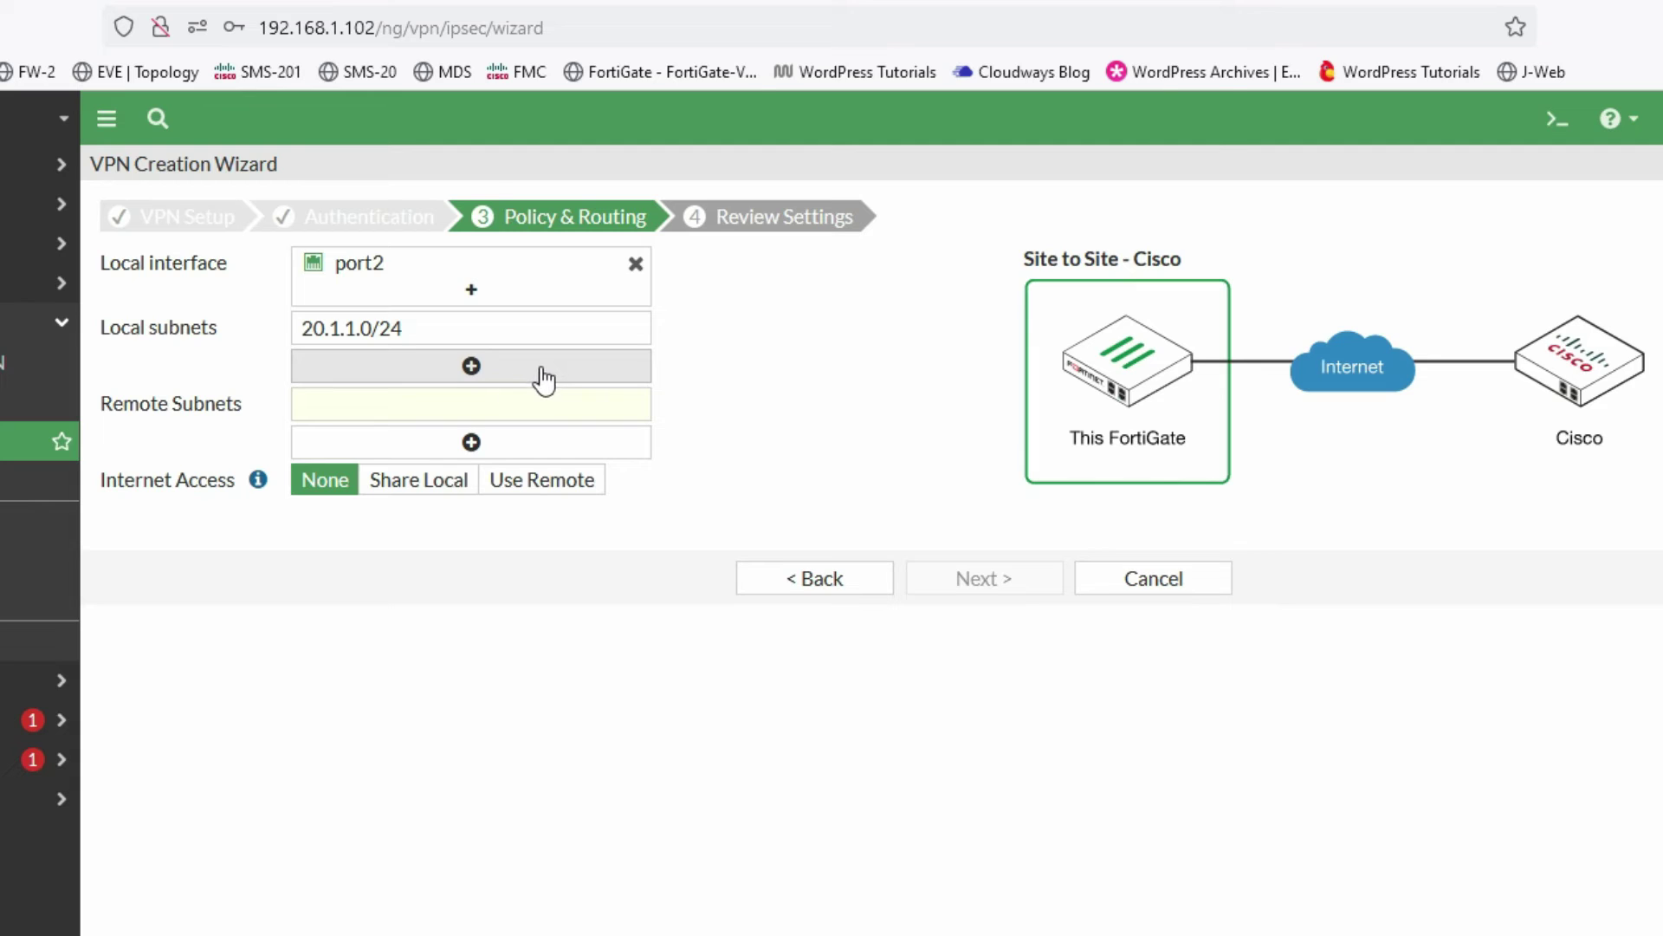
{"action": "left_click", "coordinate": [473, 367]}
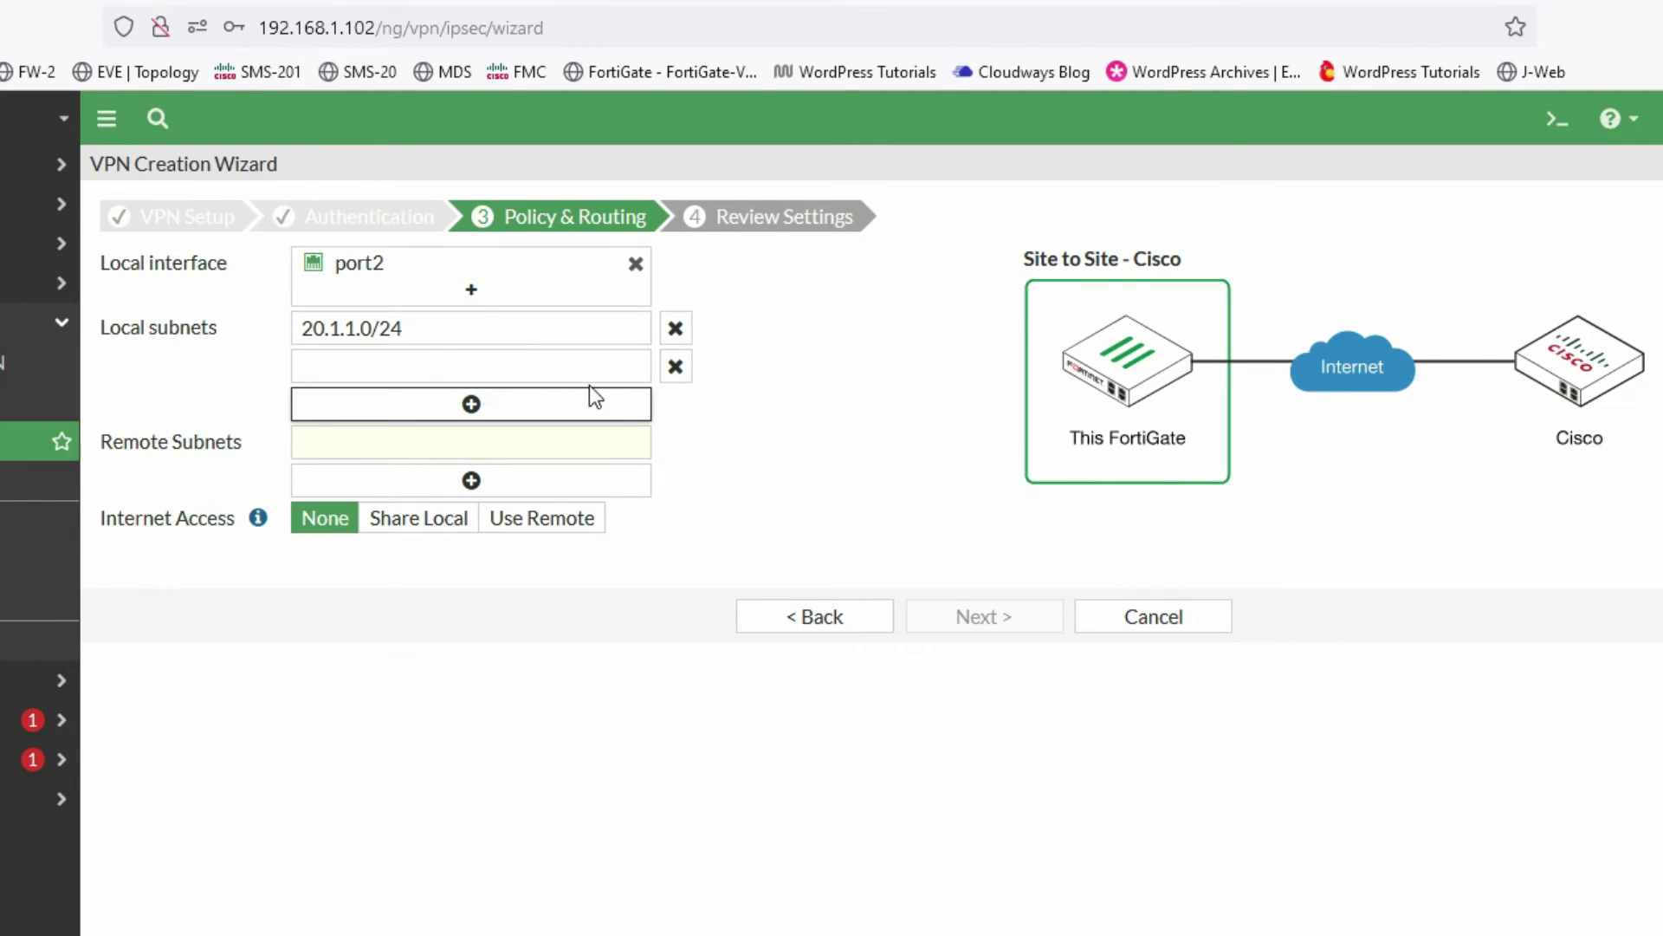
{"action": "left_click", "coordinate": [676, 366]}
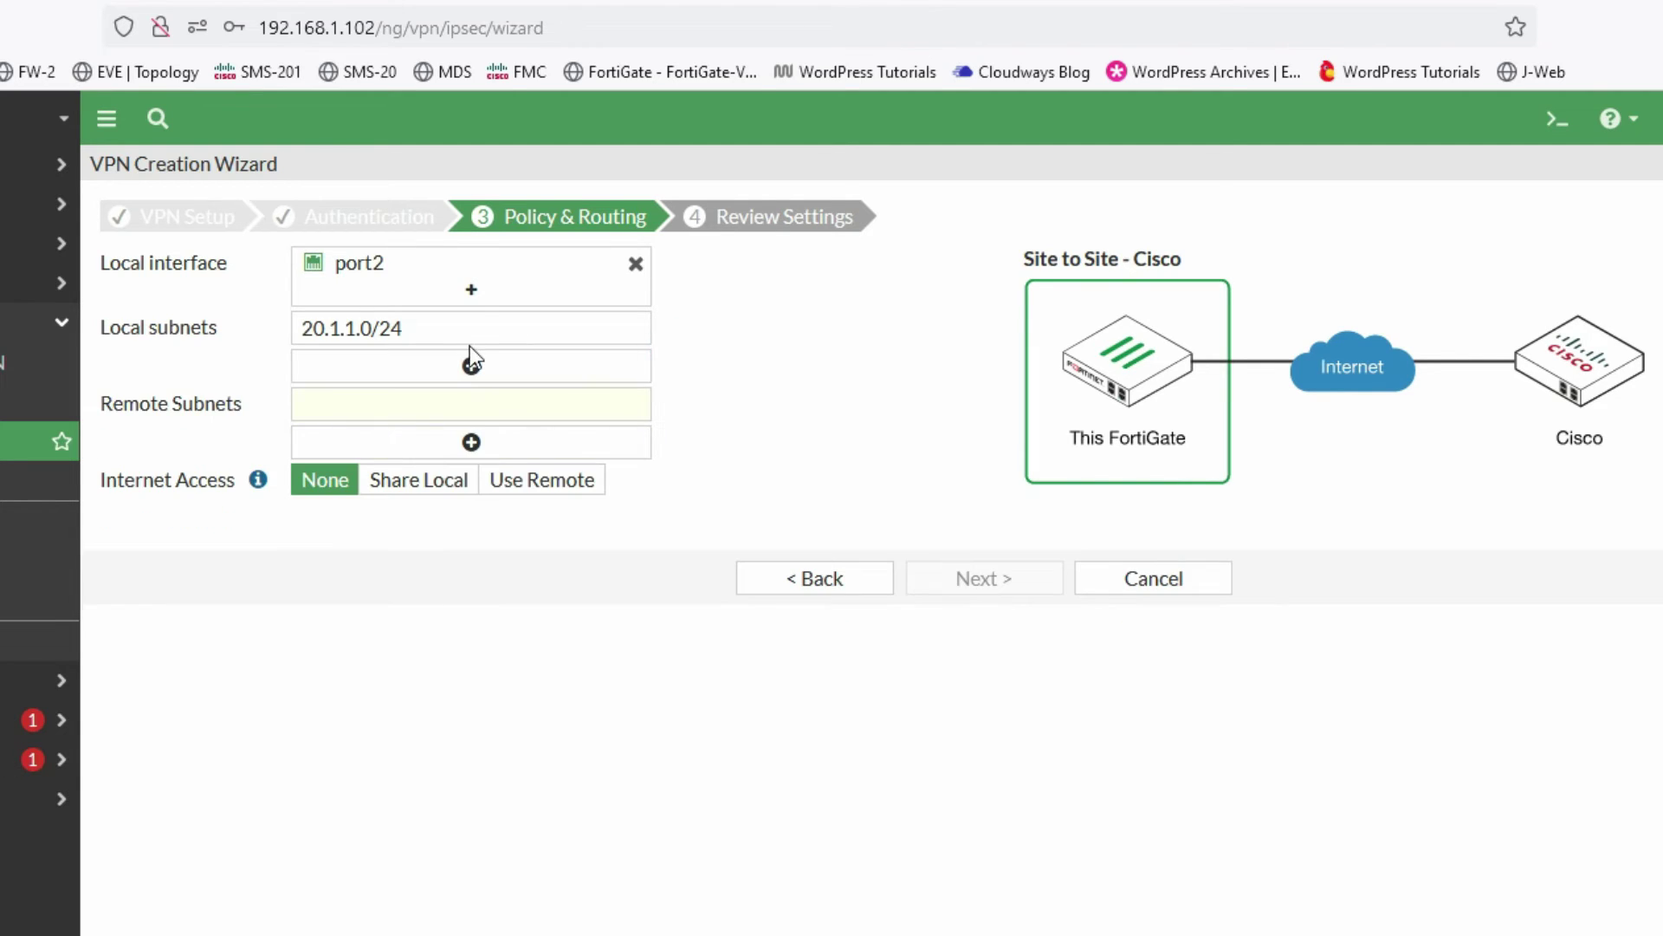
{"action": "left_click", "coordinate": [431, 330]}
{"action": "left_click_drag", "start_coordinate": [401, 330], "coordinate": [302, 328]}
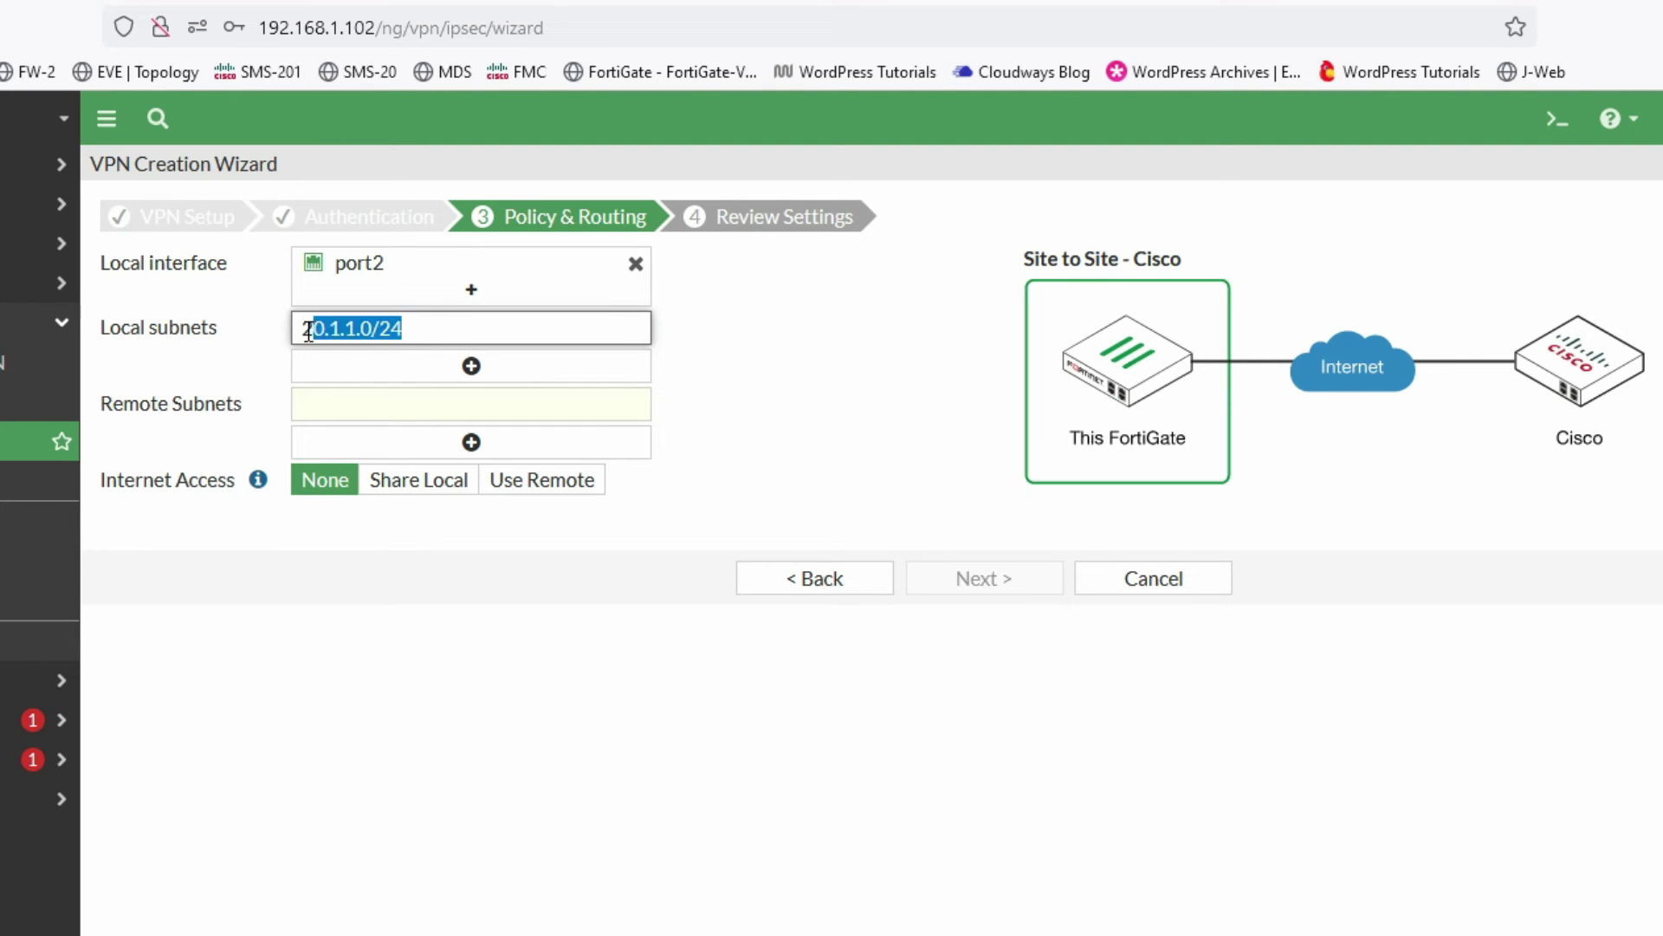
{"action": "left_click", "coordinate": [312, 327]}
{"action": "key", "text": "alt+Tab"}
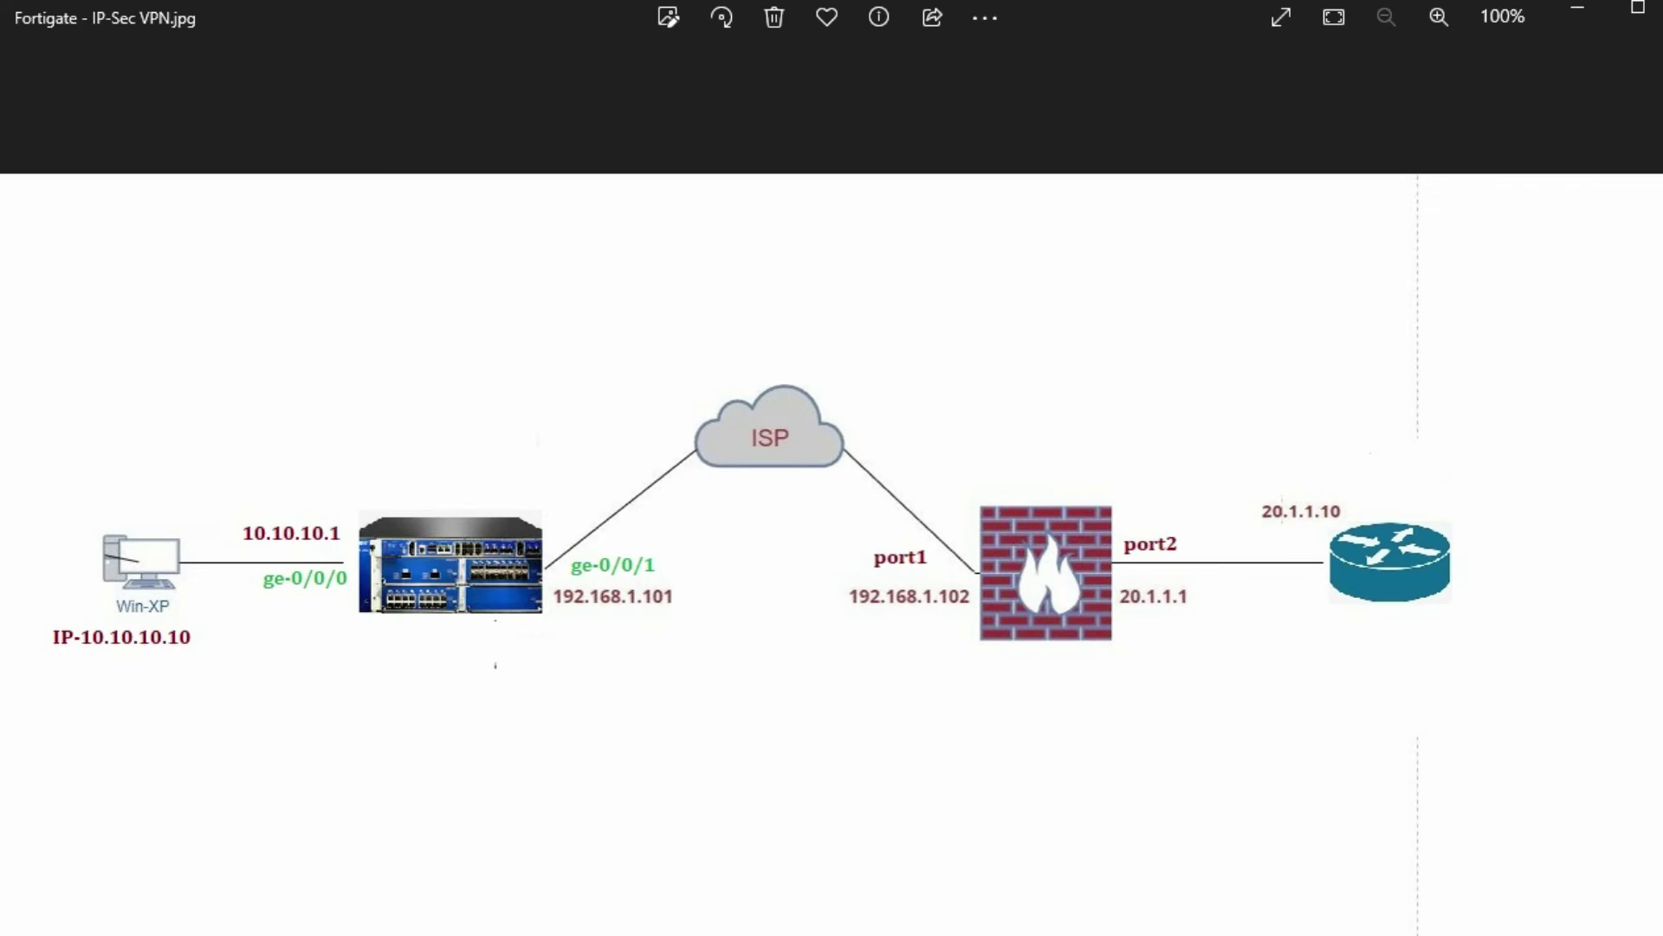
{"action": "key", "text": "alt+Tab"}
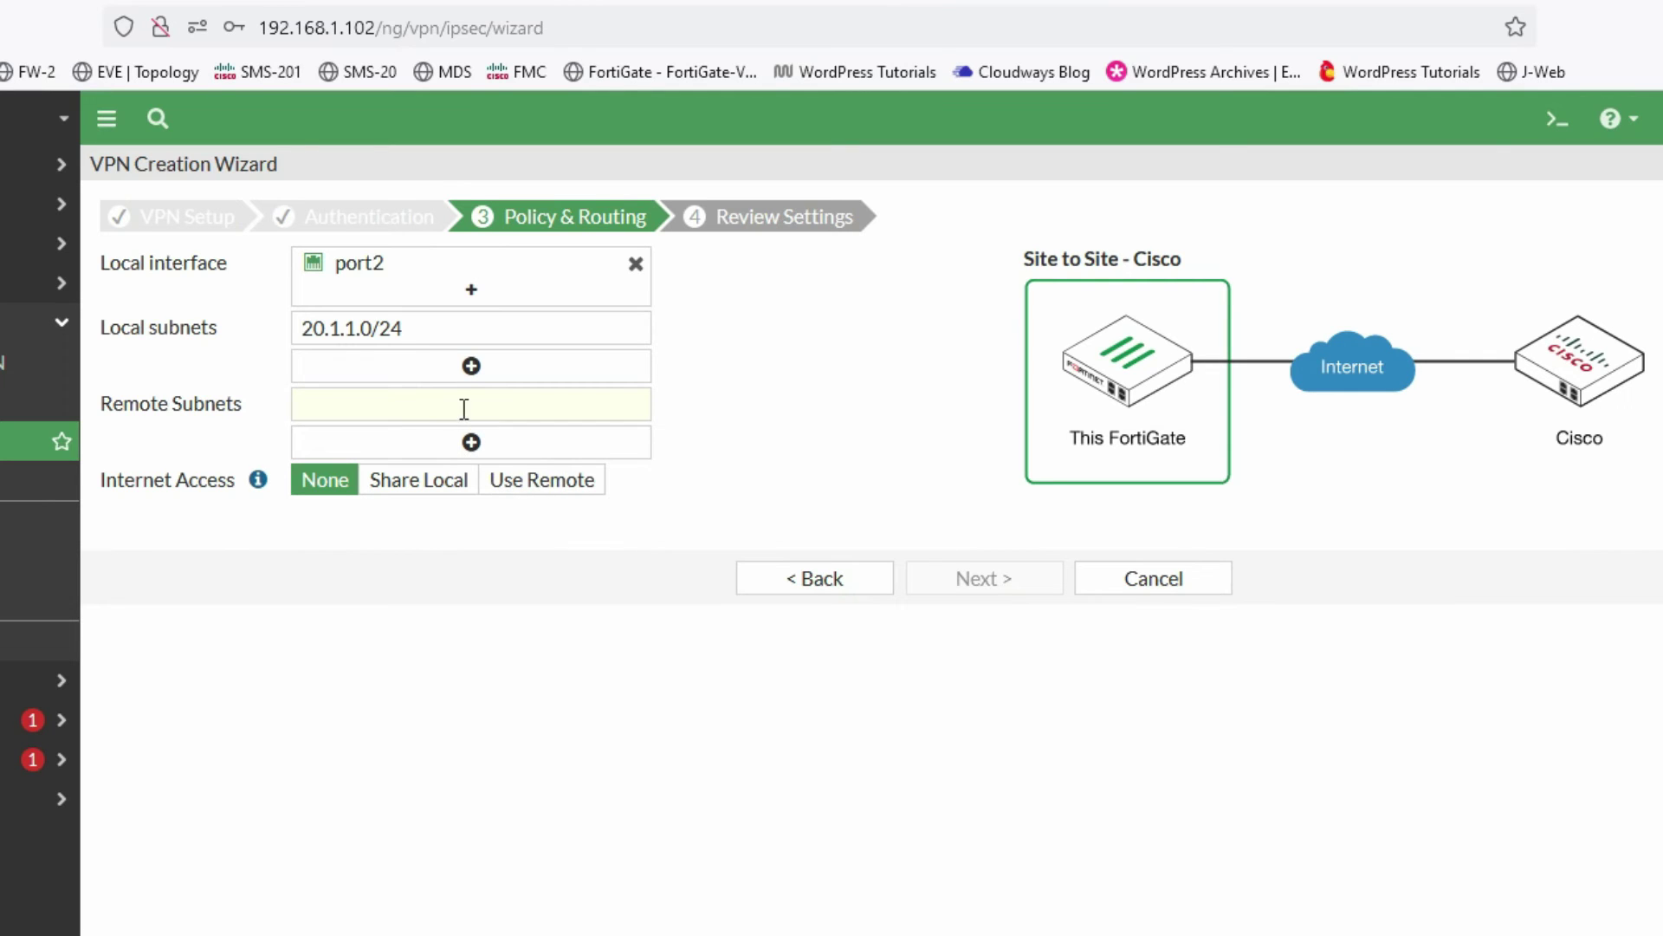
- Enter remote subnet 10.10.10.0/24
{"action": "left_click", "coordinate": [465, 409]}
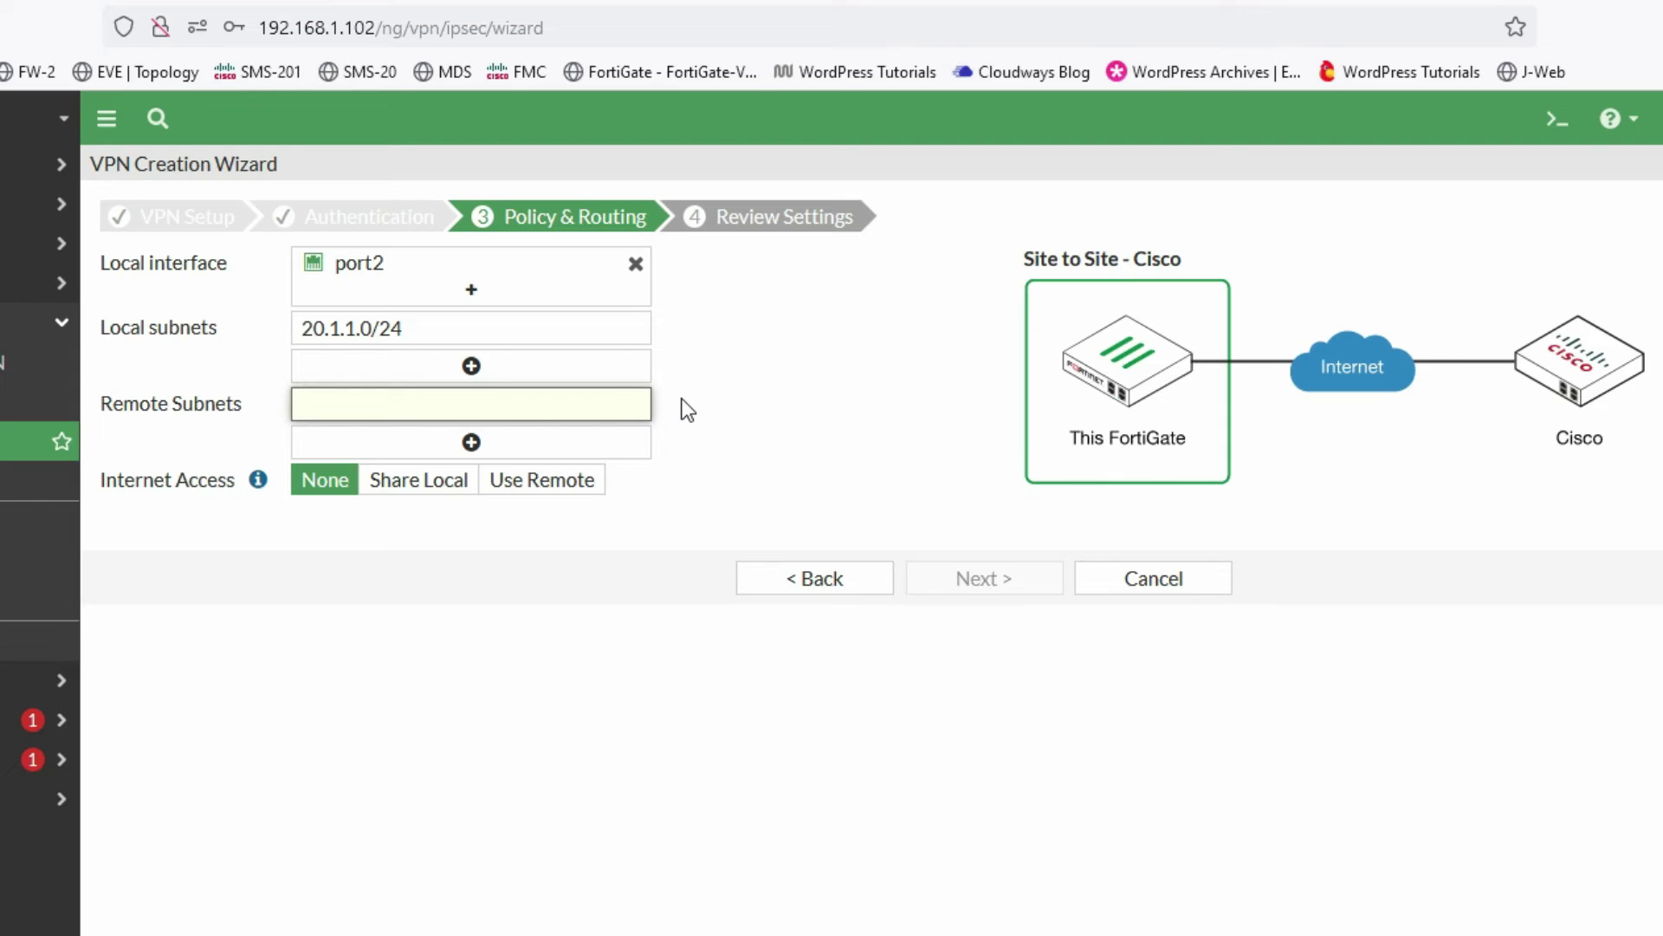
{"action": "type", "text": "10.10.10"}
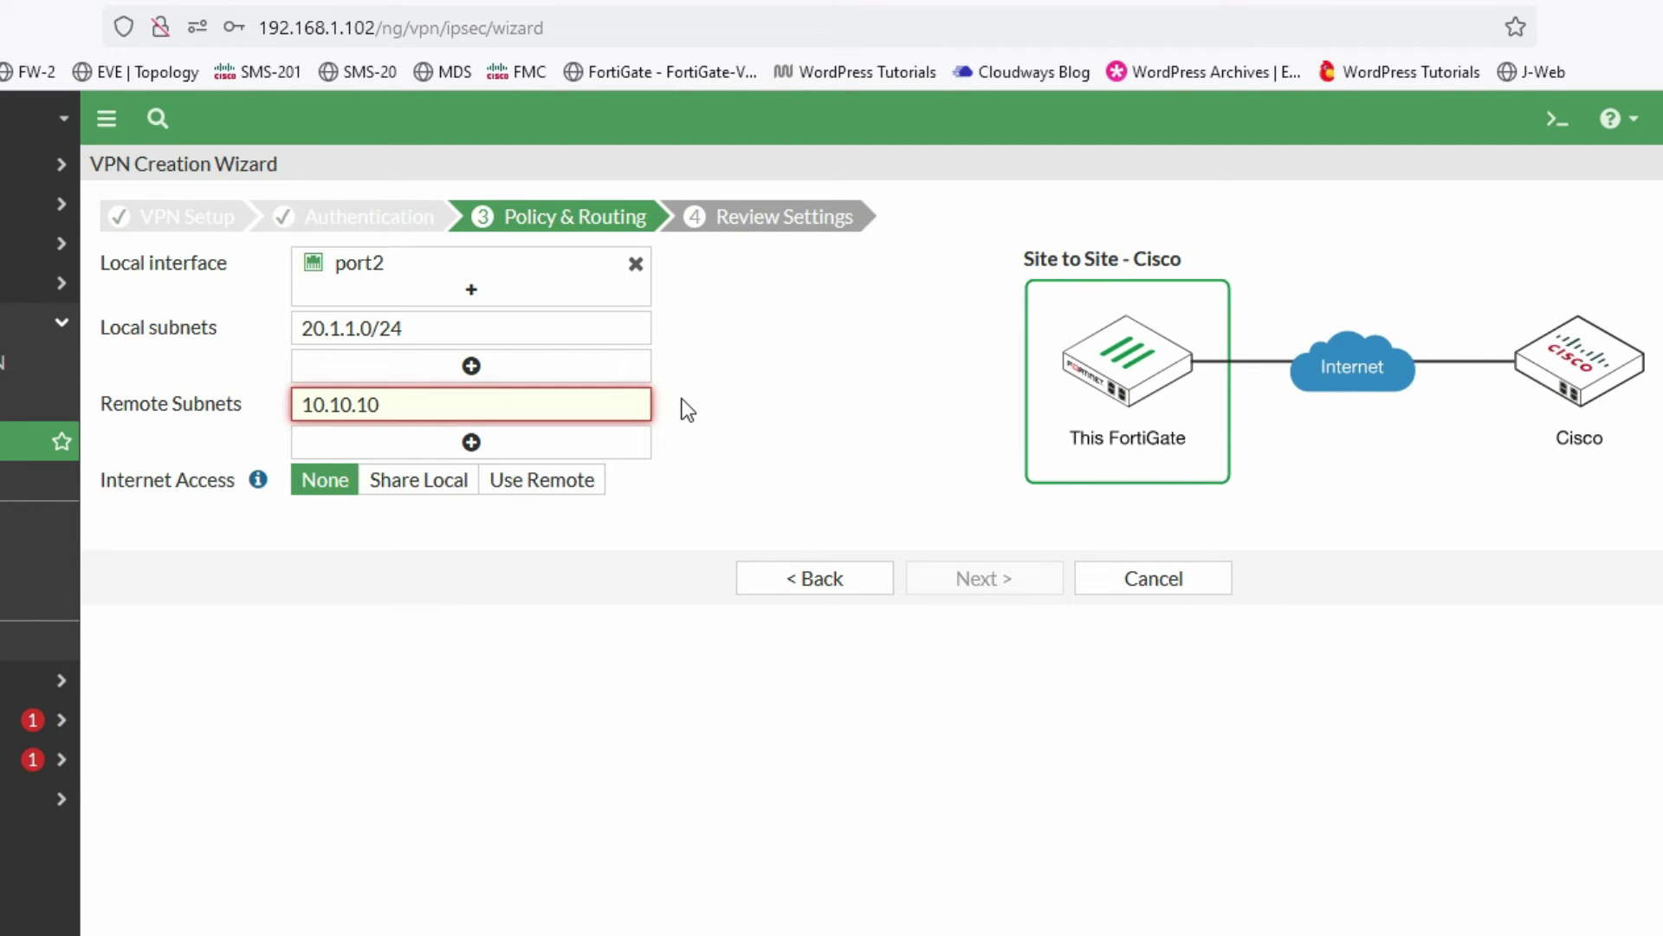
{"action": "type", "text": ".0/24"}
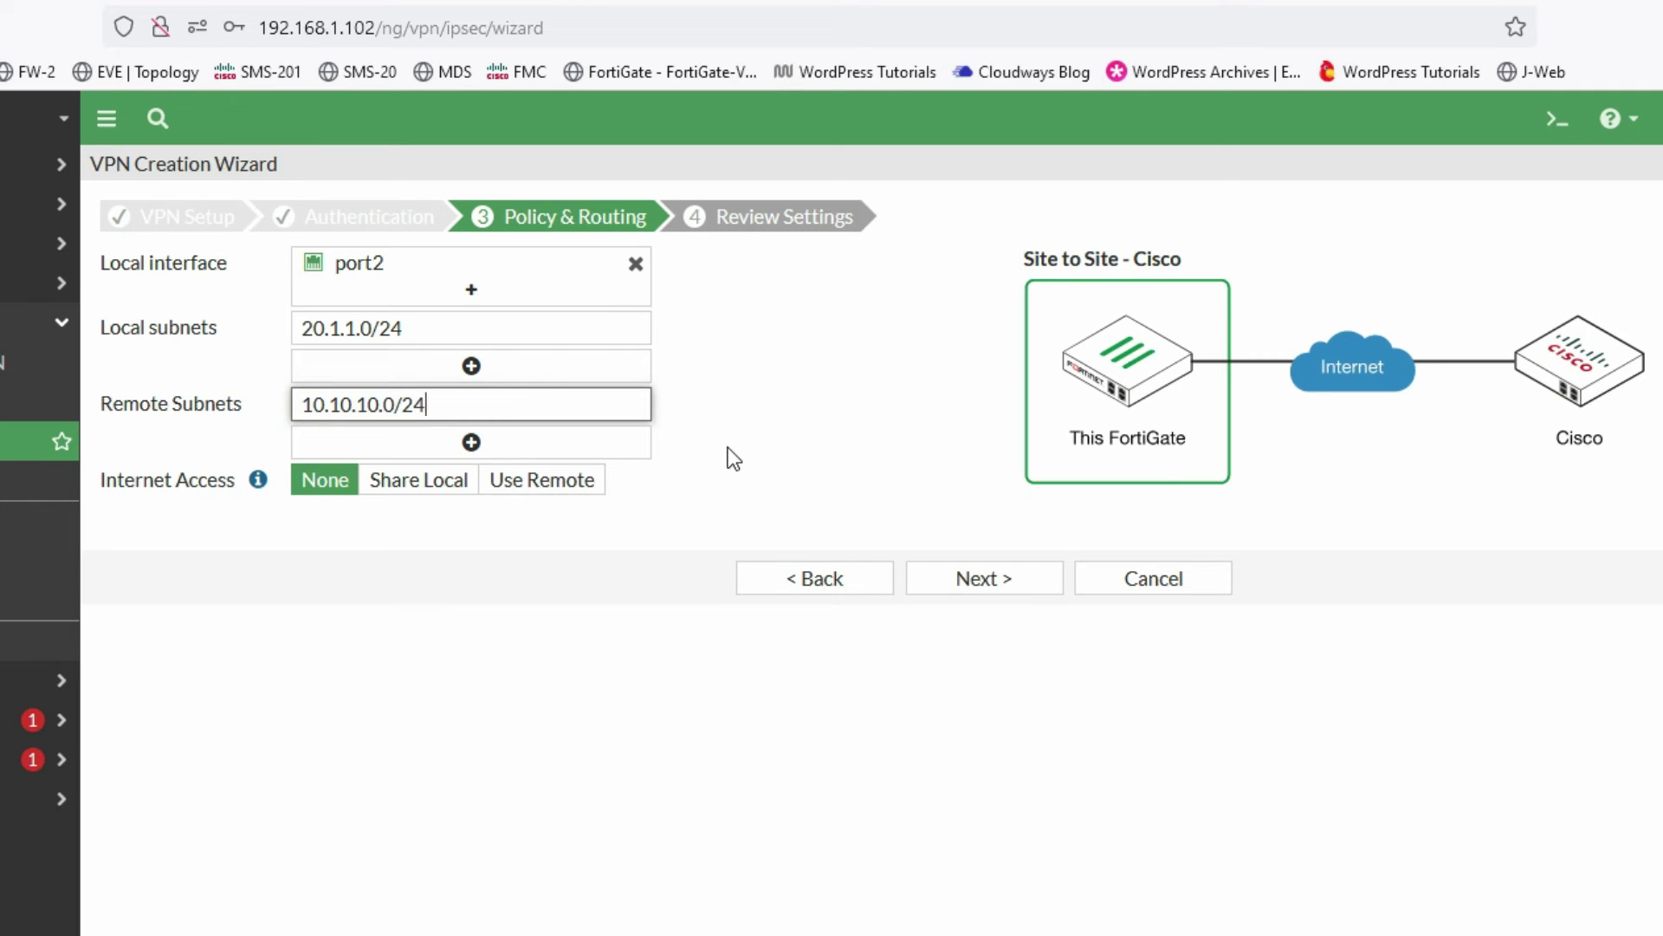
{"action": "left_click", "coordinate": [729, 448]}
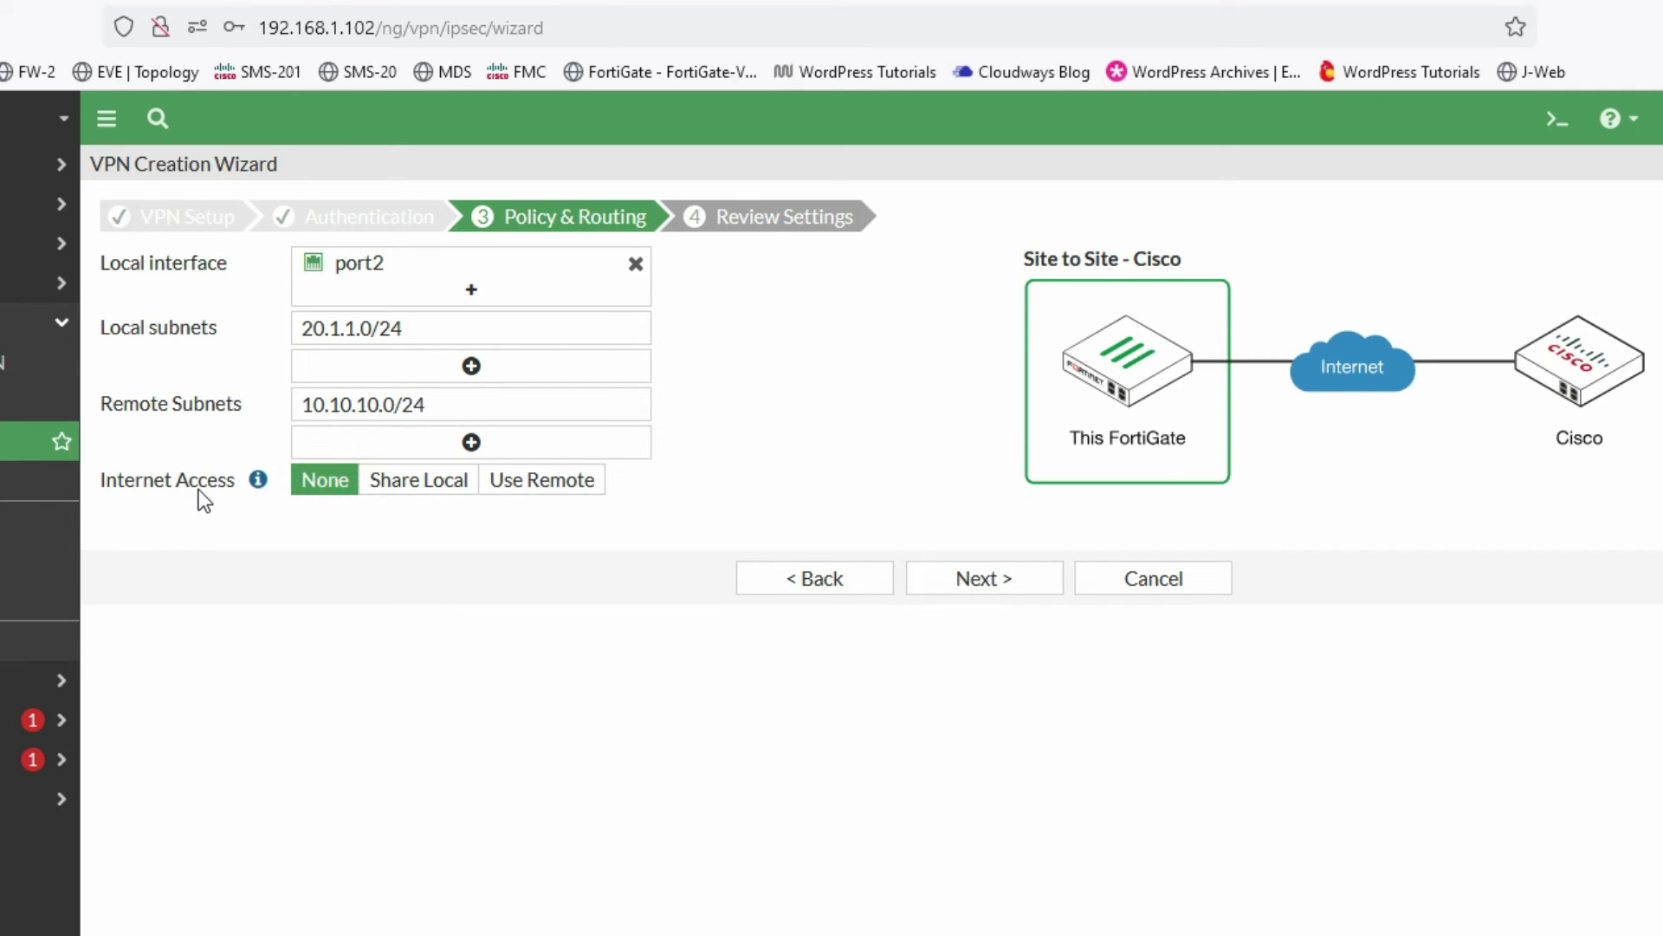
- Review the summary, create the Forti-SRX-VPN tunnel and show the IPsec tunnel list
{"action": "left_click", "coordinate": [992, 593]}
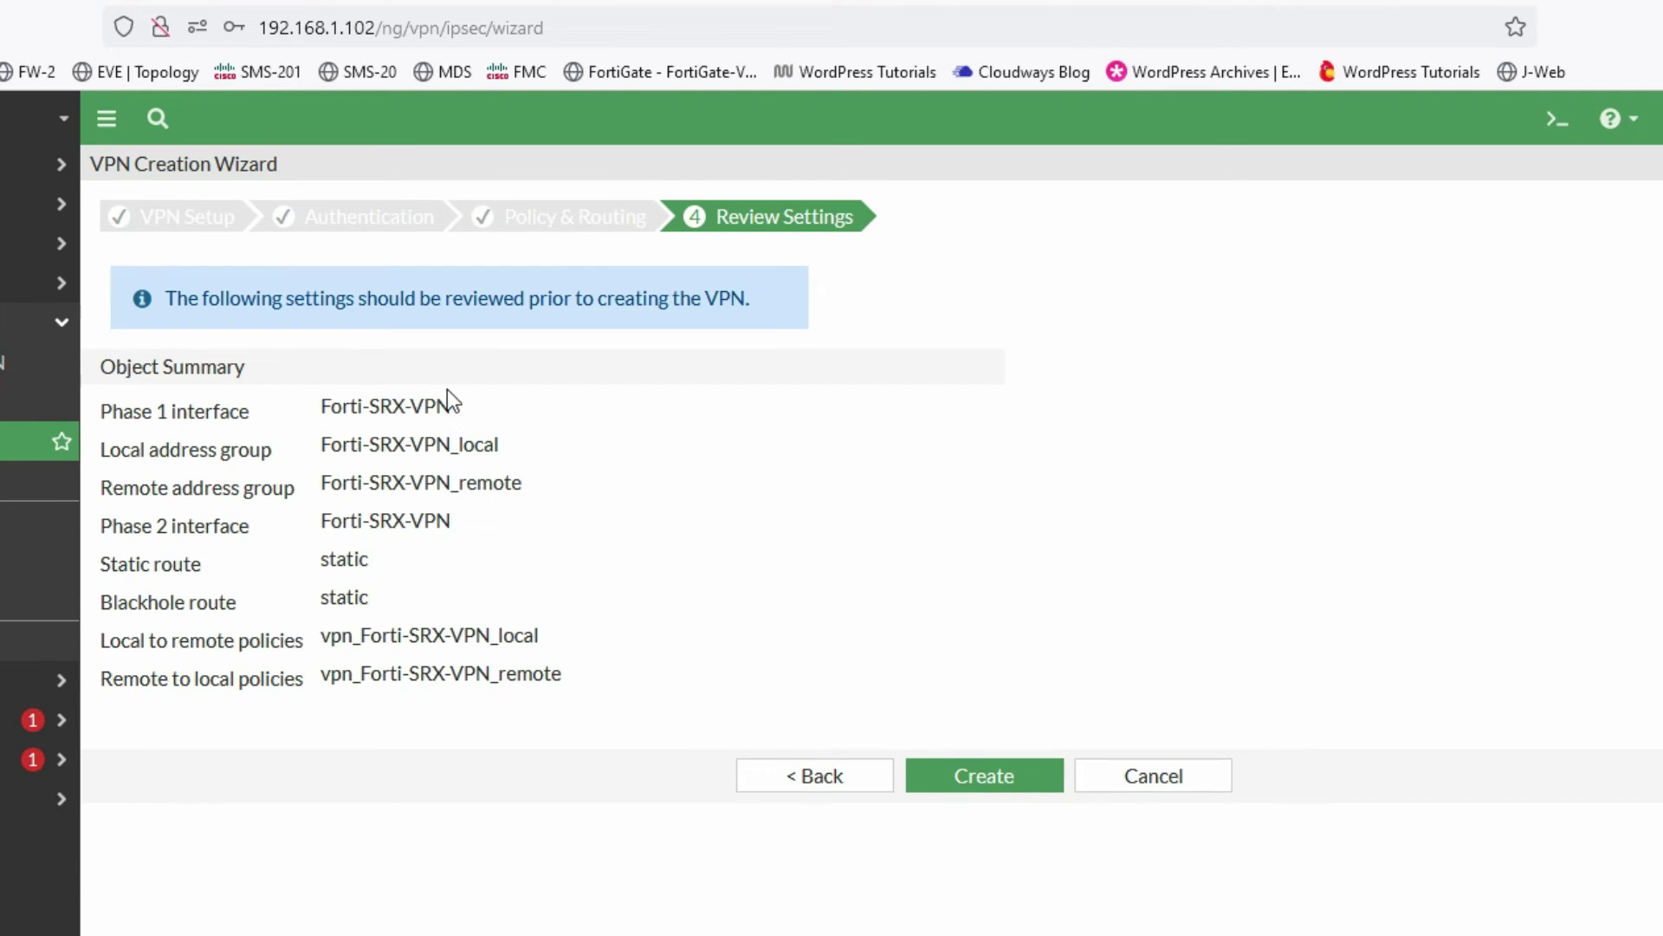
{"action": "left_click_drag", "start_coordinate": [192, 415], "coordinate": [239, 414]}
{"action": "left_click", "coordinate": [511, 446]}
{"action": "left_click", "coordinate": [984, 778]}
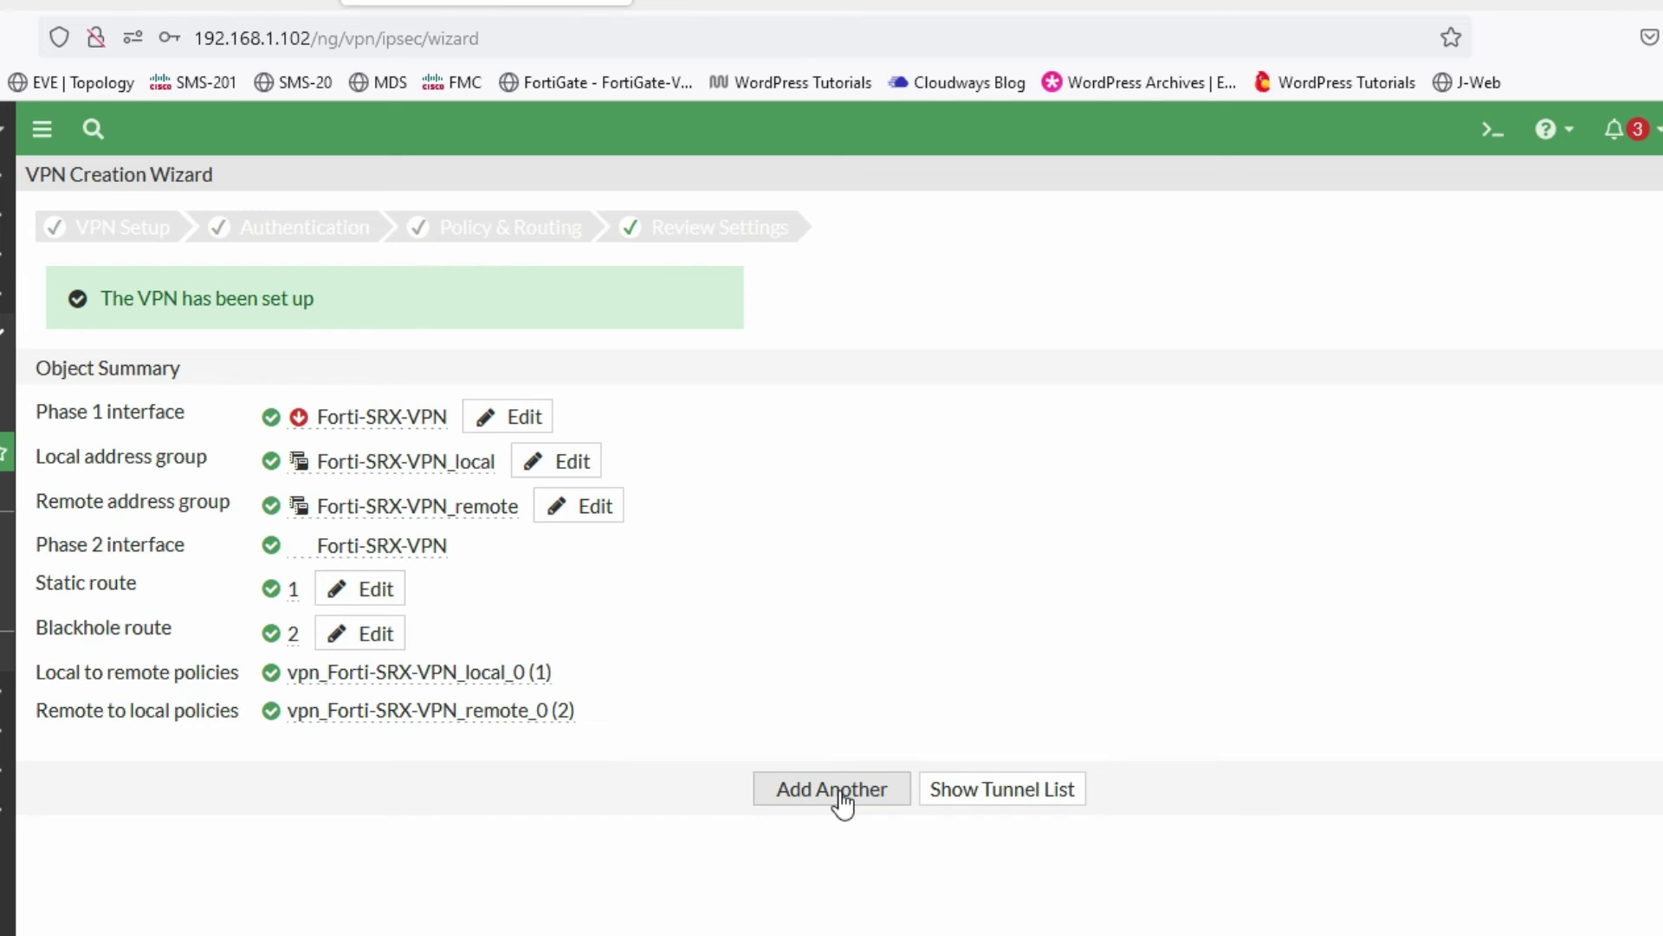
{"action": "left_click", "coordinate": [980, 797]}
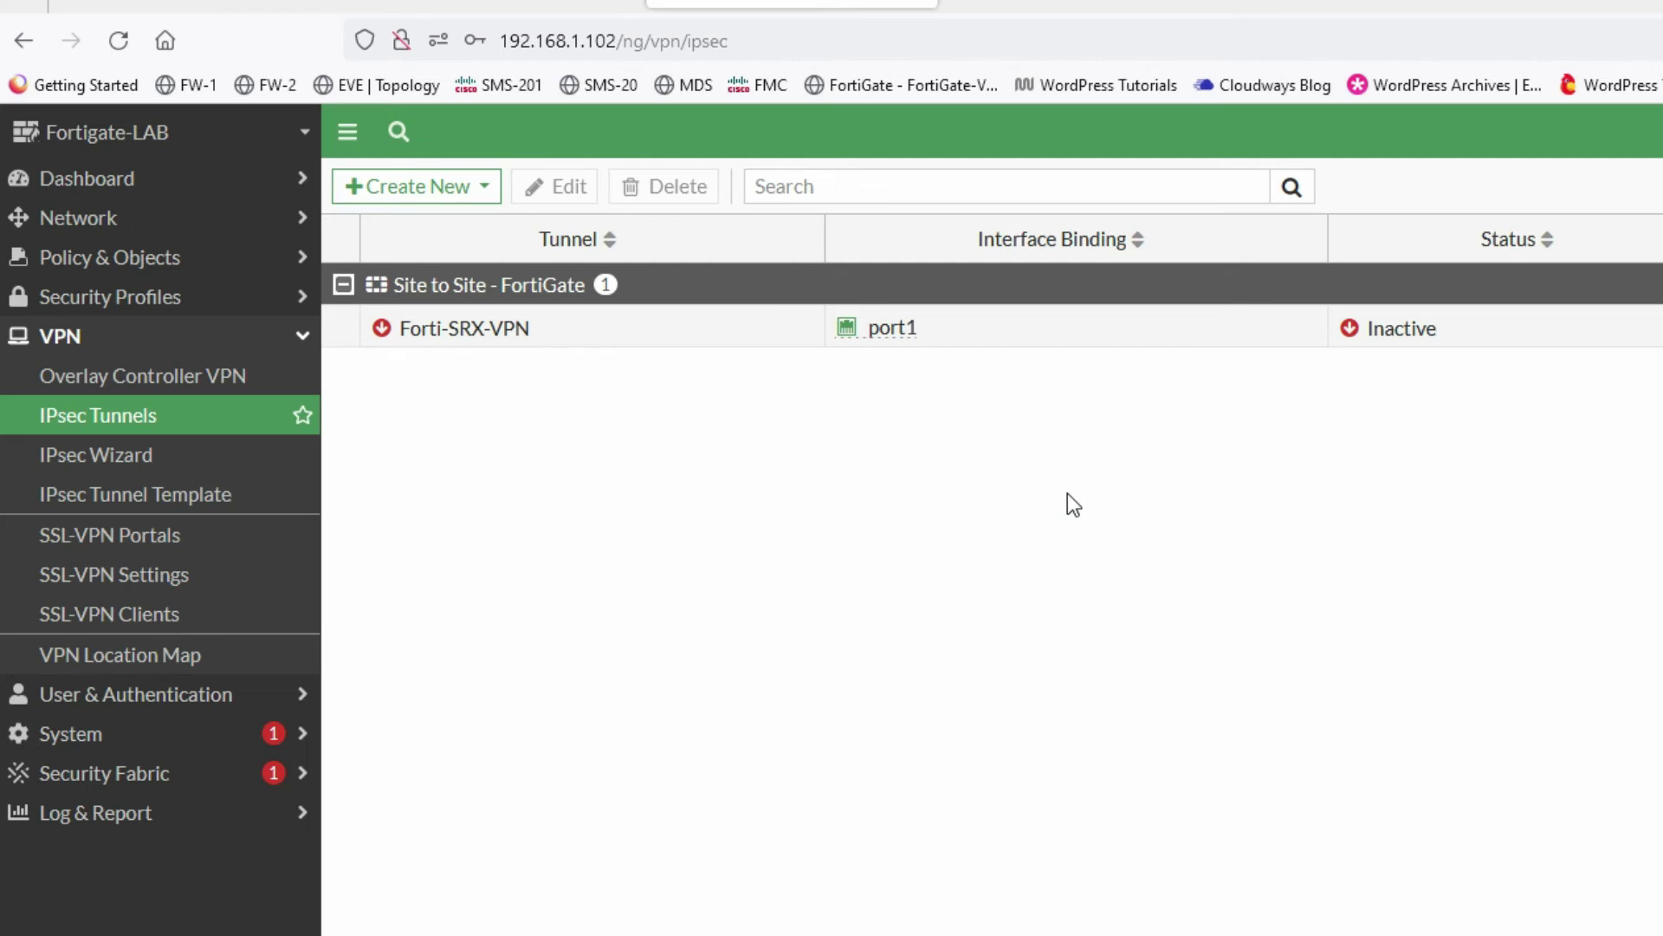
{"action": "left_click", "coordinate": [496, 7]}
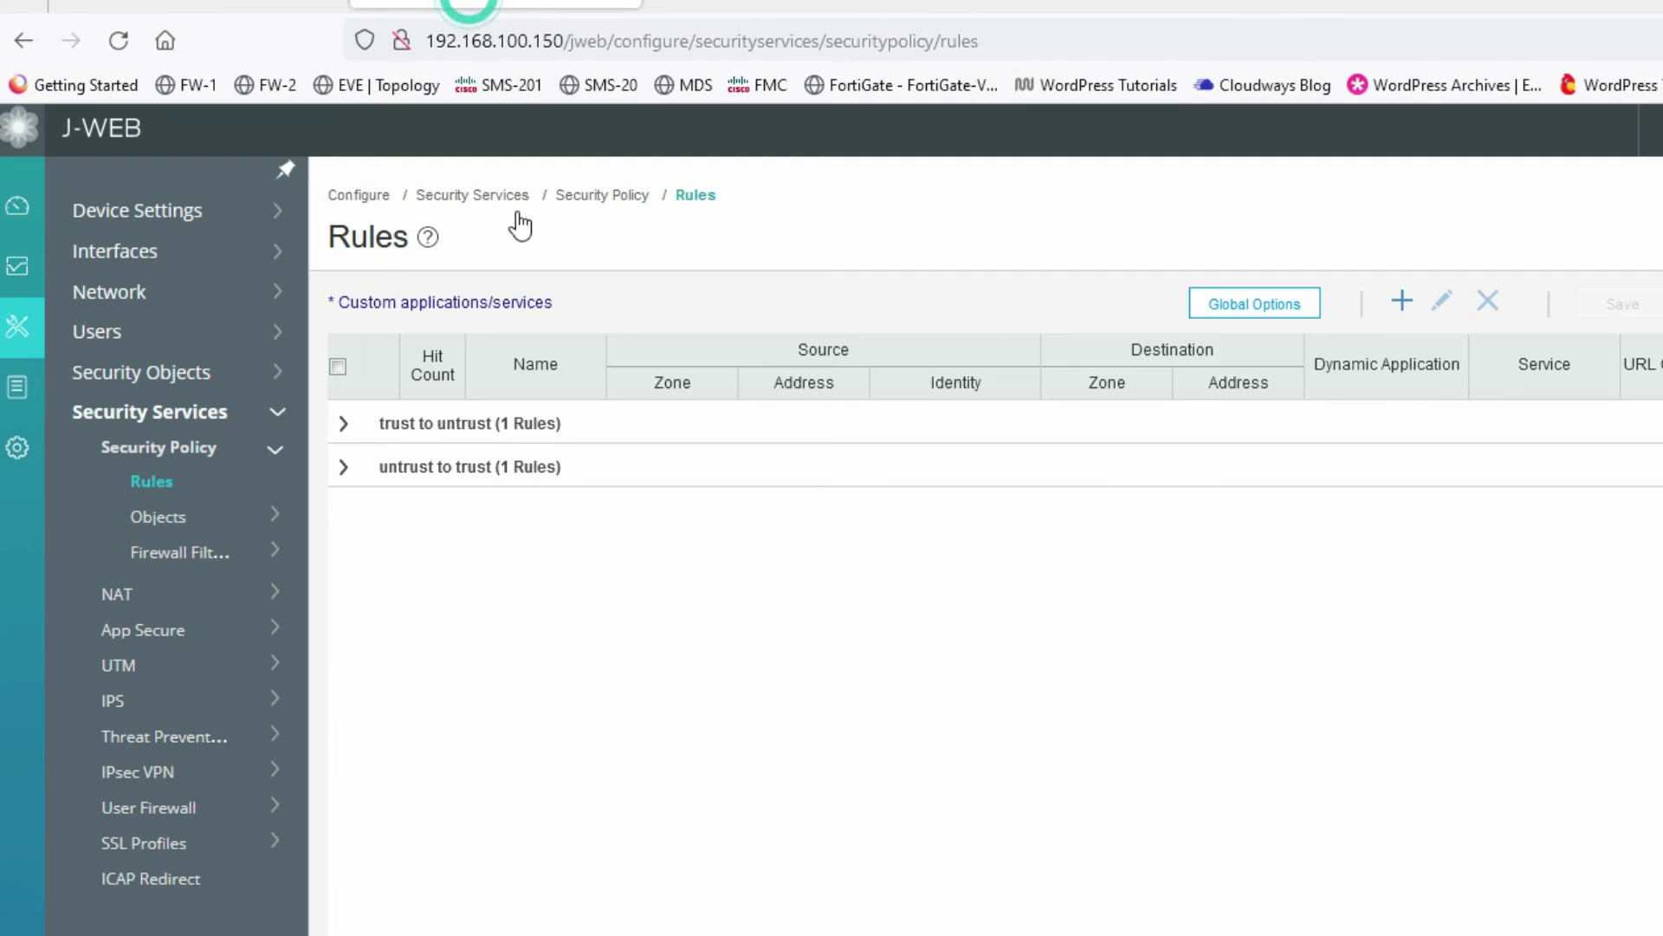
{"action": "left_click", "coordinate": [140, 782]}
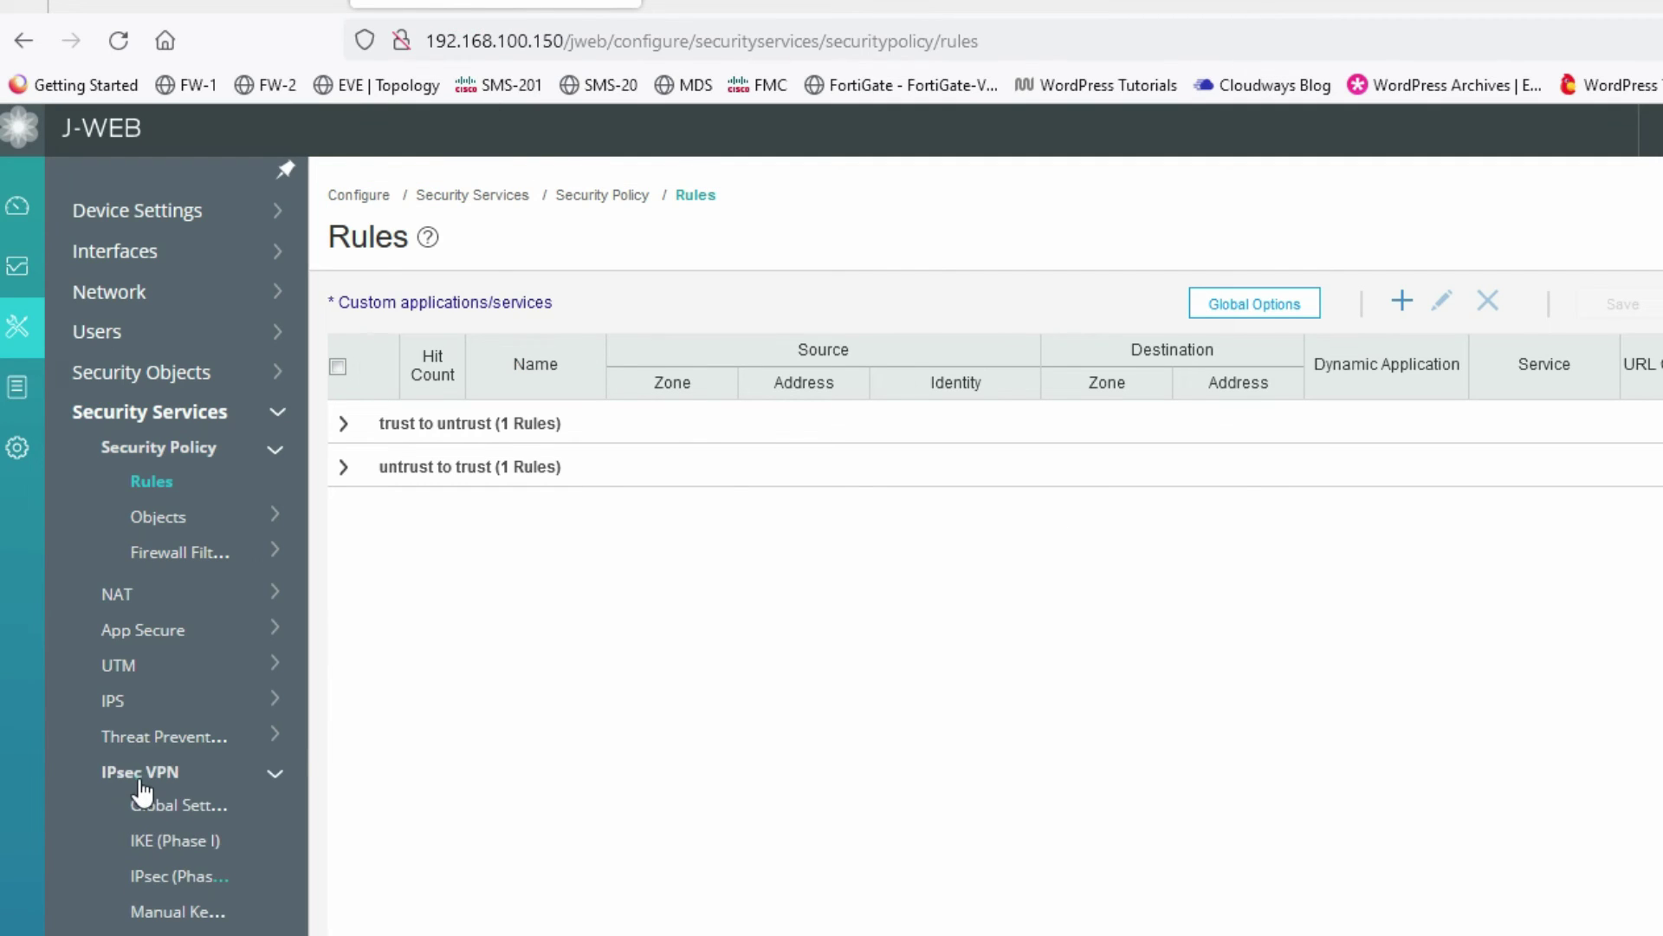
{"action": "left_click", "coordinate": [172, 845]}
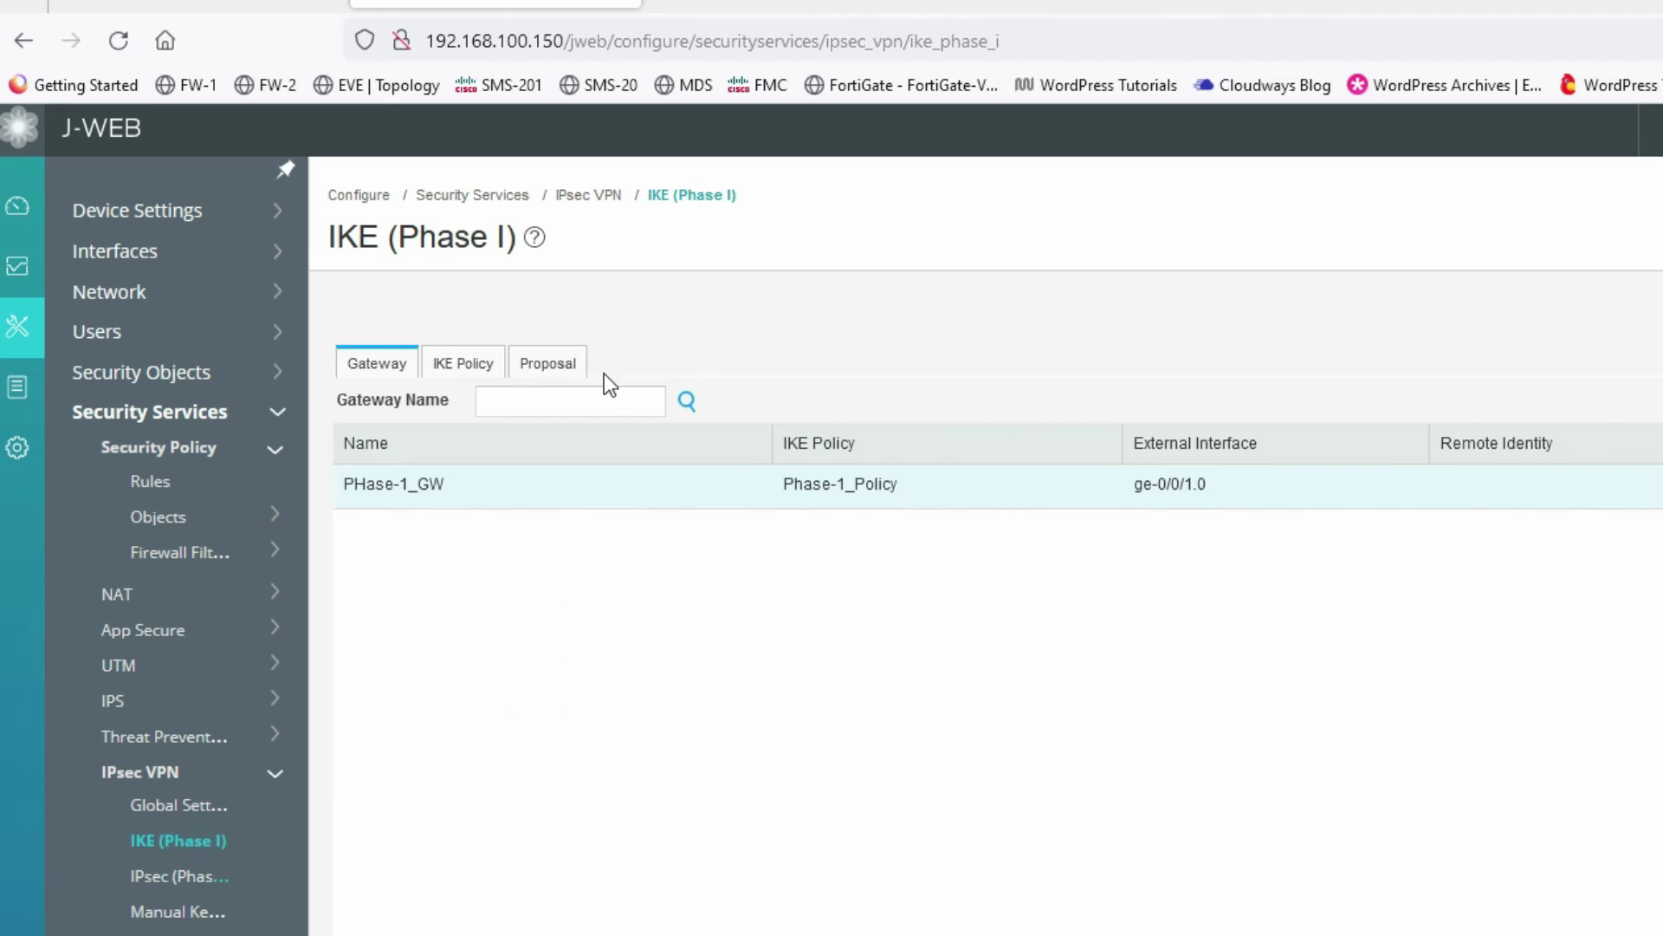
{"action": "left_click", "coordinate": [555, 368]}
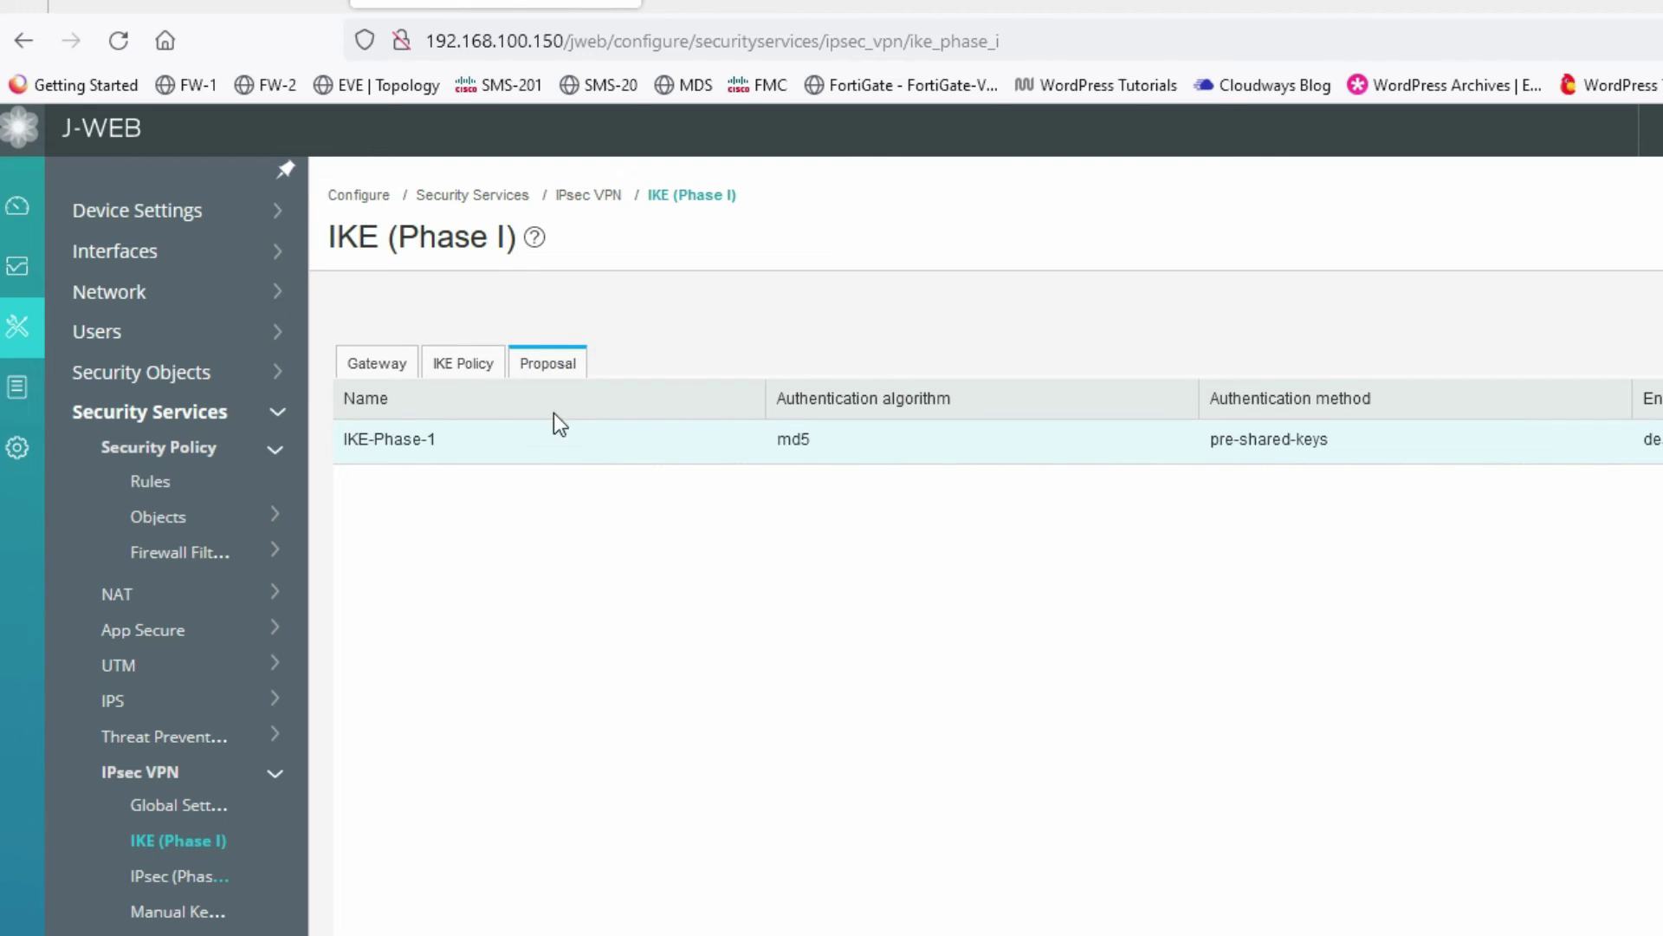
{"action": "left_click", "coordinate": [469, 370]}
{"action": "left_click", "coordinate": [771, 5]}
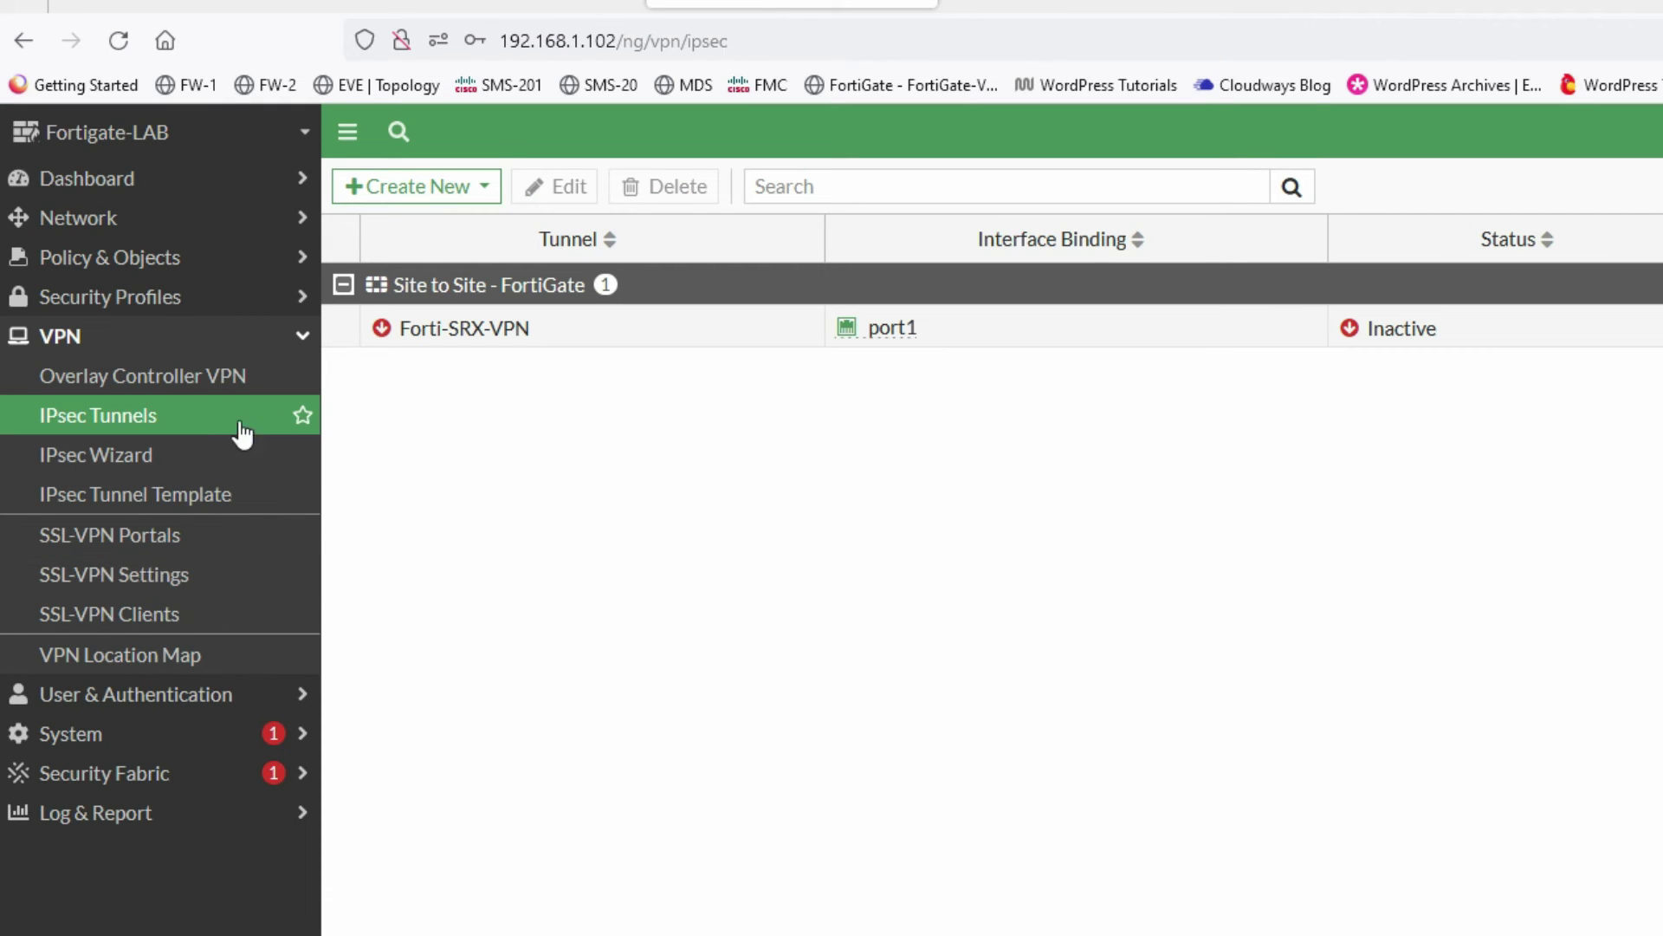
- Open the Forti-SRX-VPN tunnel for editing
{"action": "left_click", "coordinate": [509, 337]}
{"action": "mouse_move", "coordinate": [511, 339]}
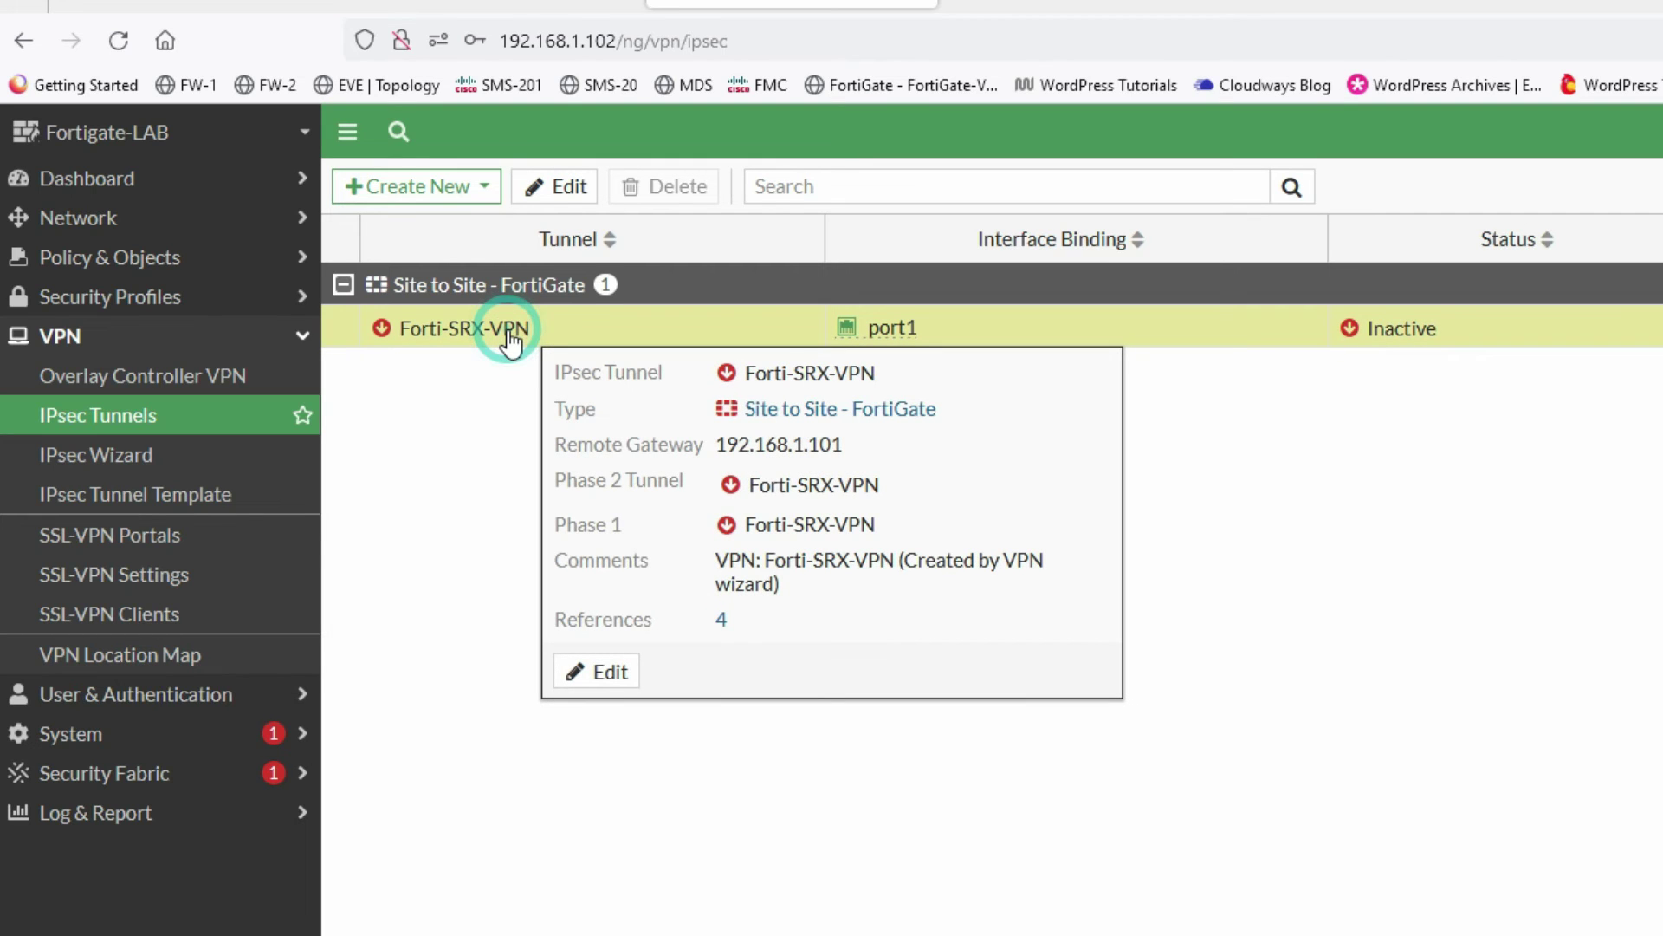
{"action": "left_click", "coordinate": [558, 186]}
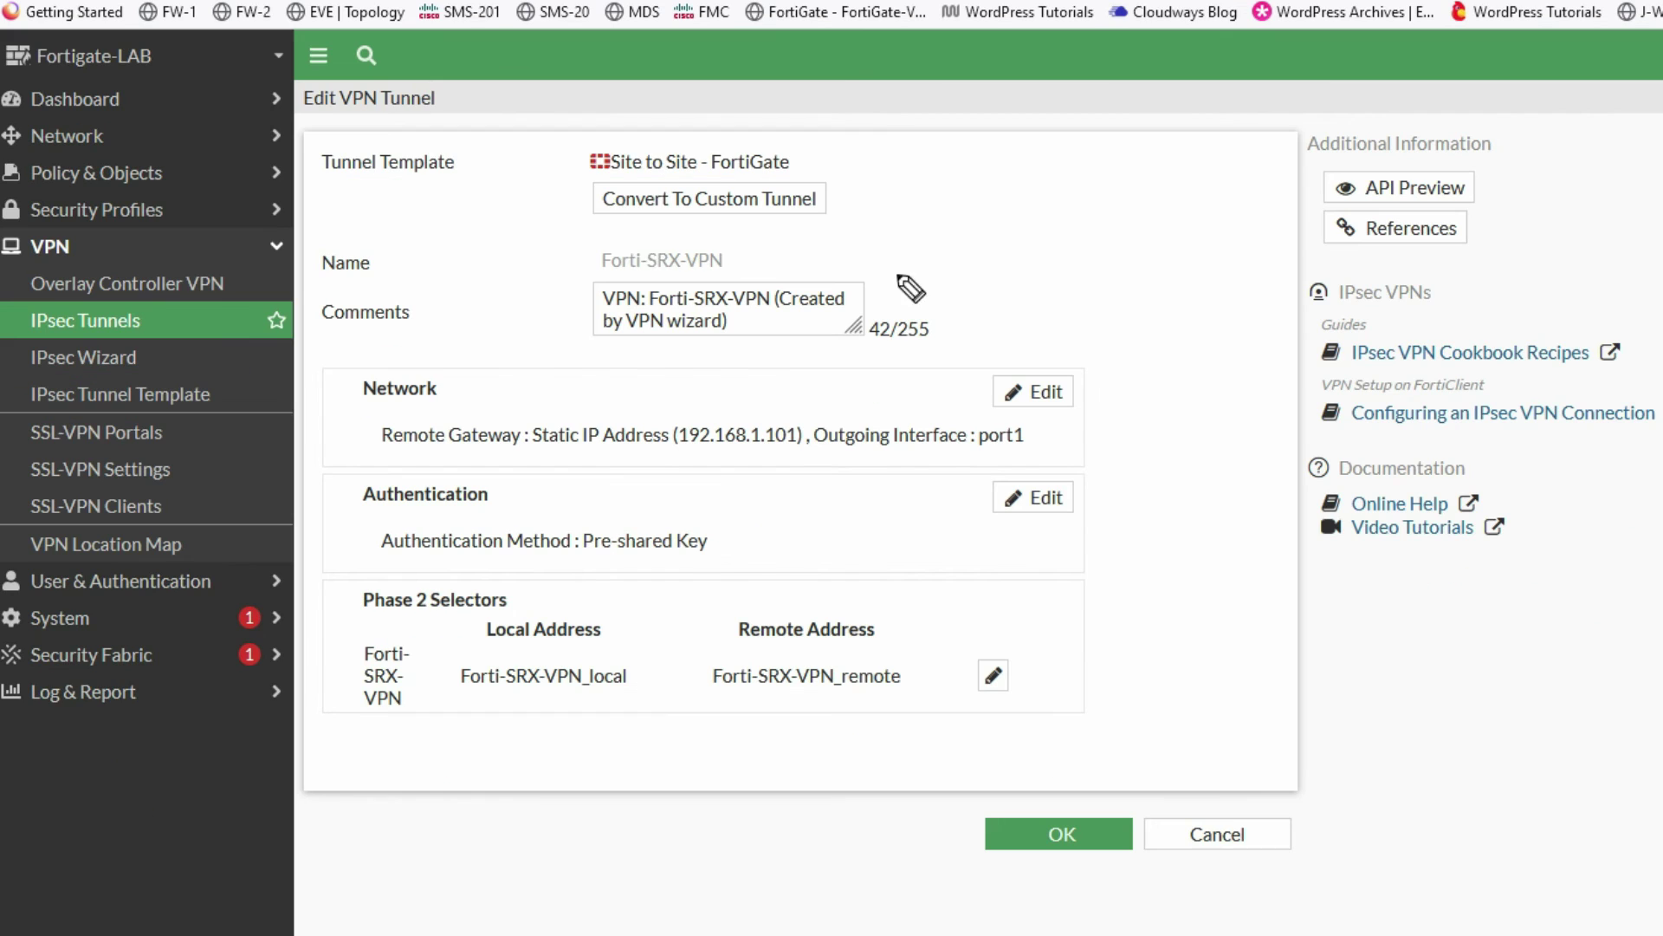
{"action": "left_click_drag", "start_coordinate": [578, 222], "coordinate": [832, 218]}
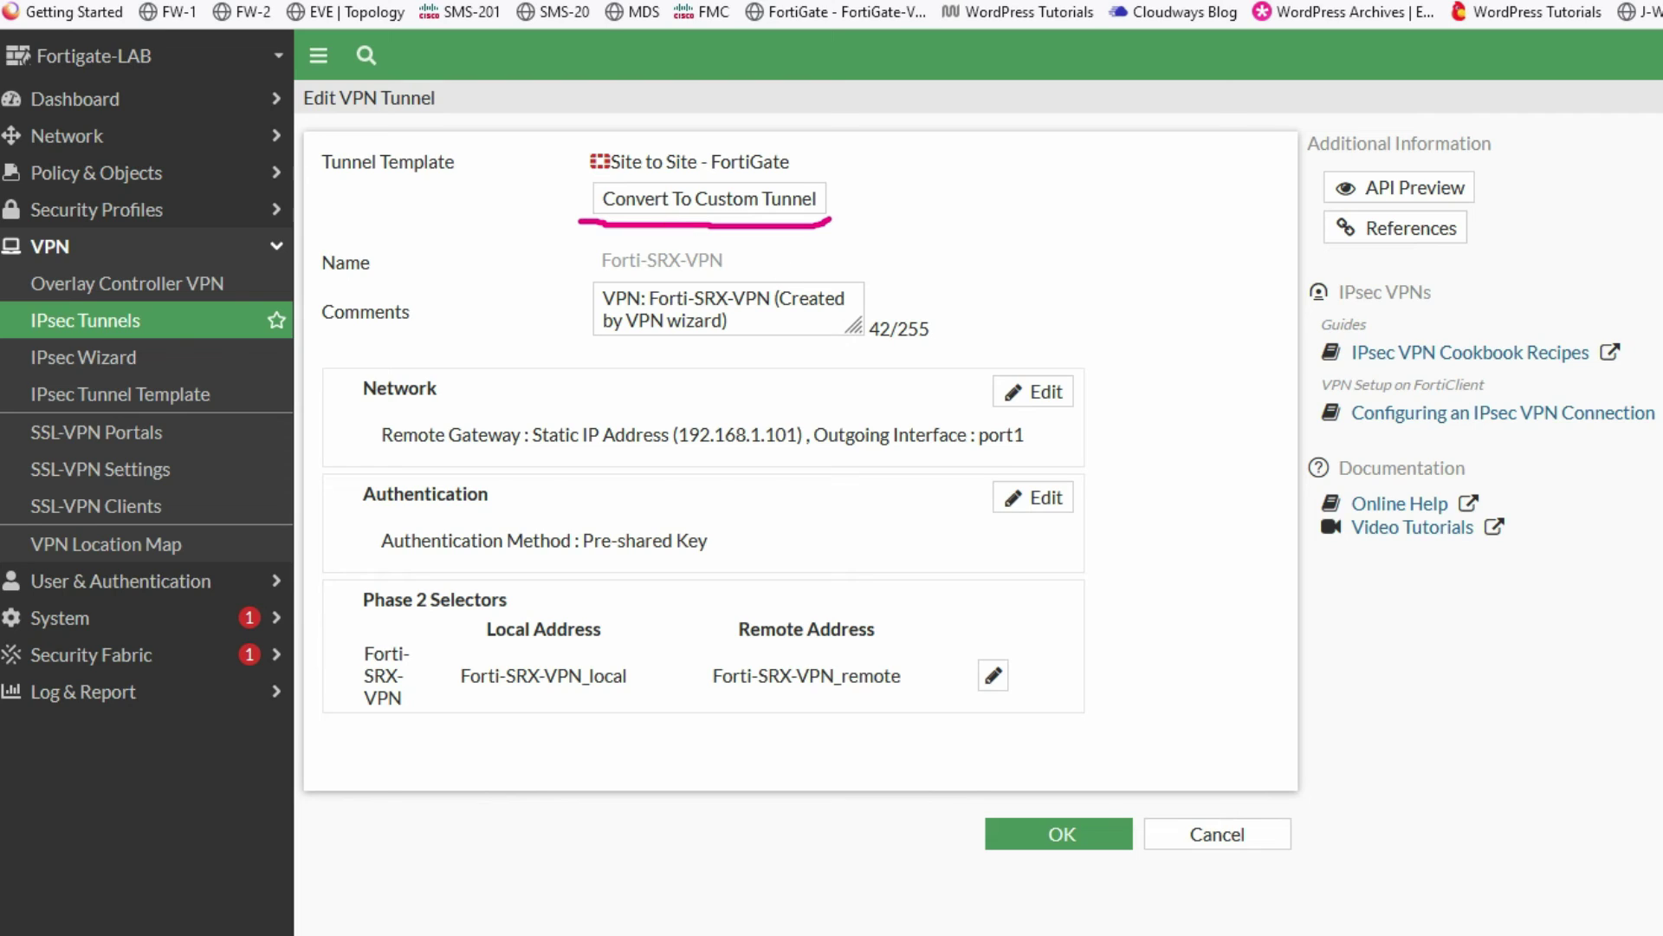
{"action": "key", "text": "Escape"}
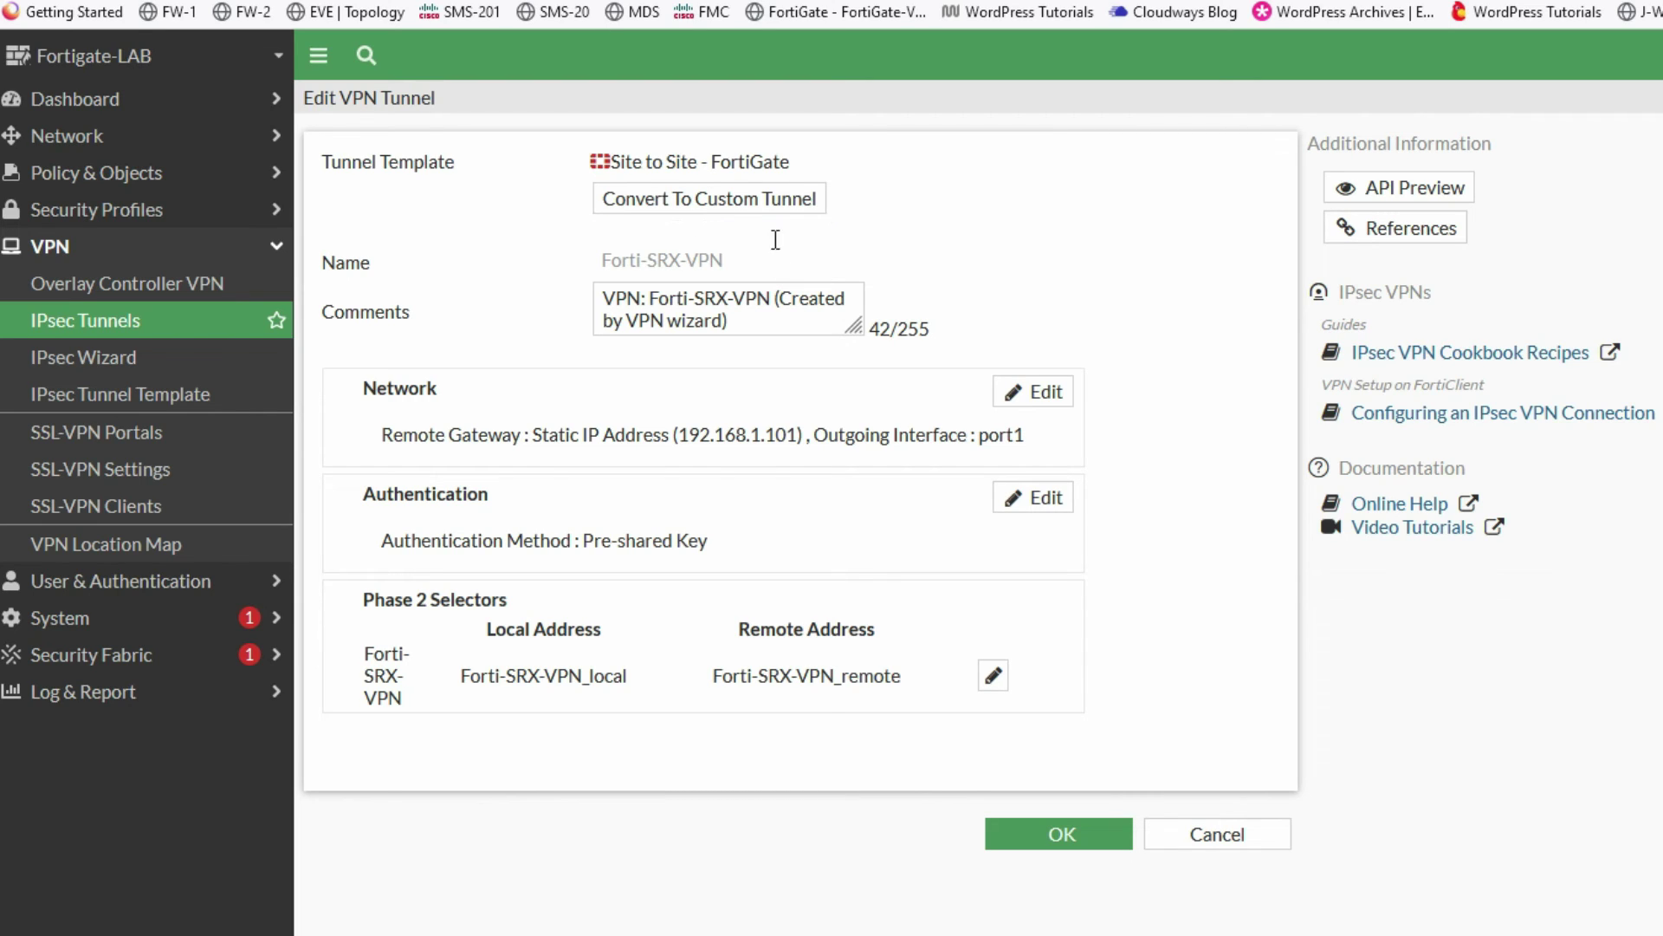
- Convert Forti-SRX-VPN to a custom tunnel, save, and reopen its settings
{"action": "left_click", "coordinate": [669, 208]}
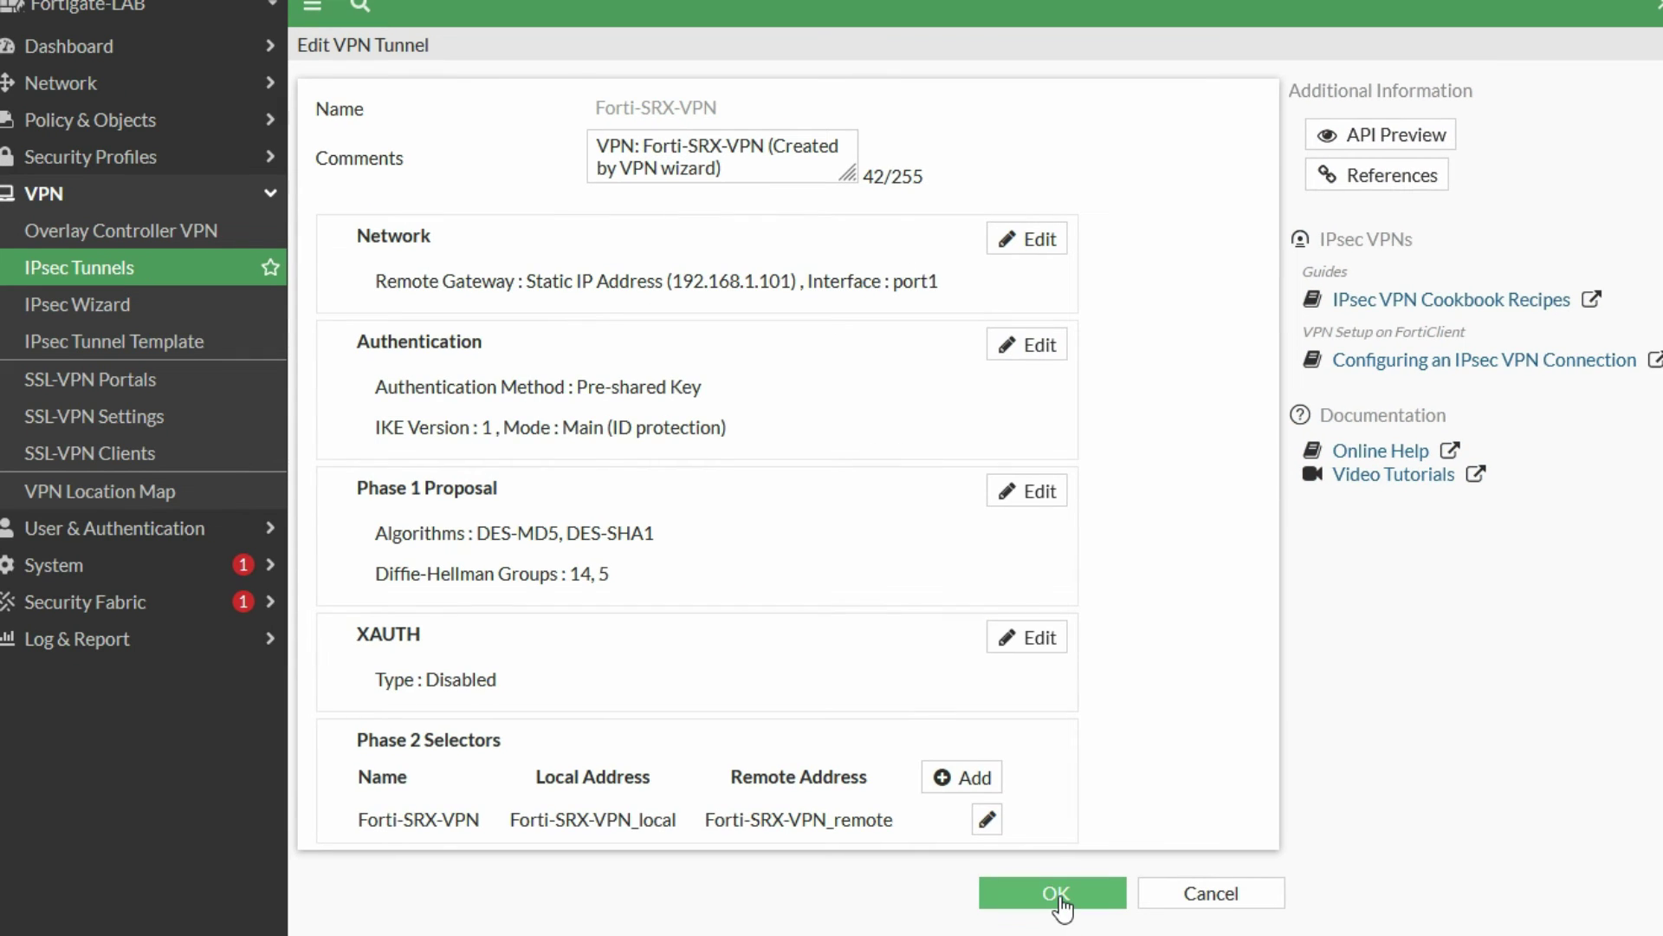
{"action": "left_click", "coordinate": [1059, 898]}
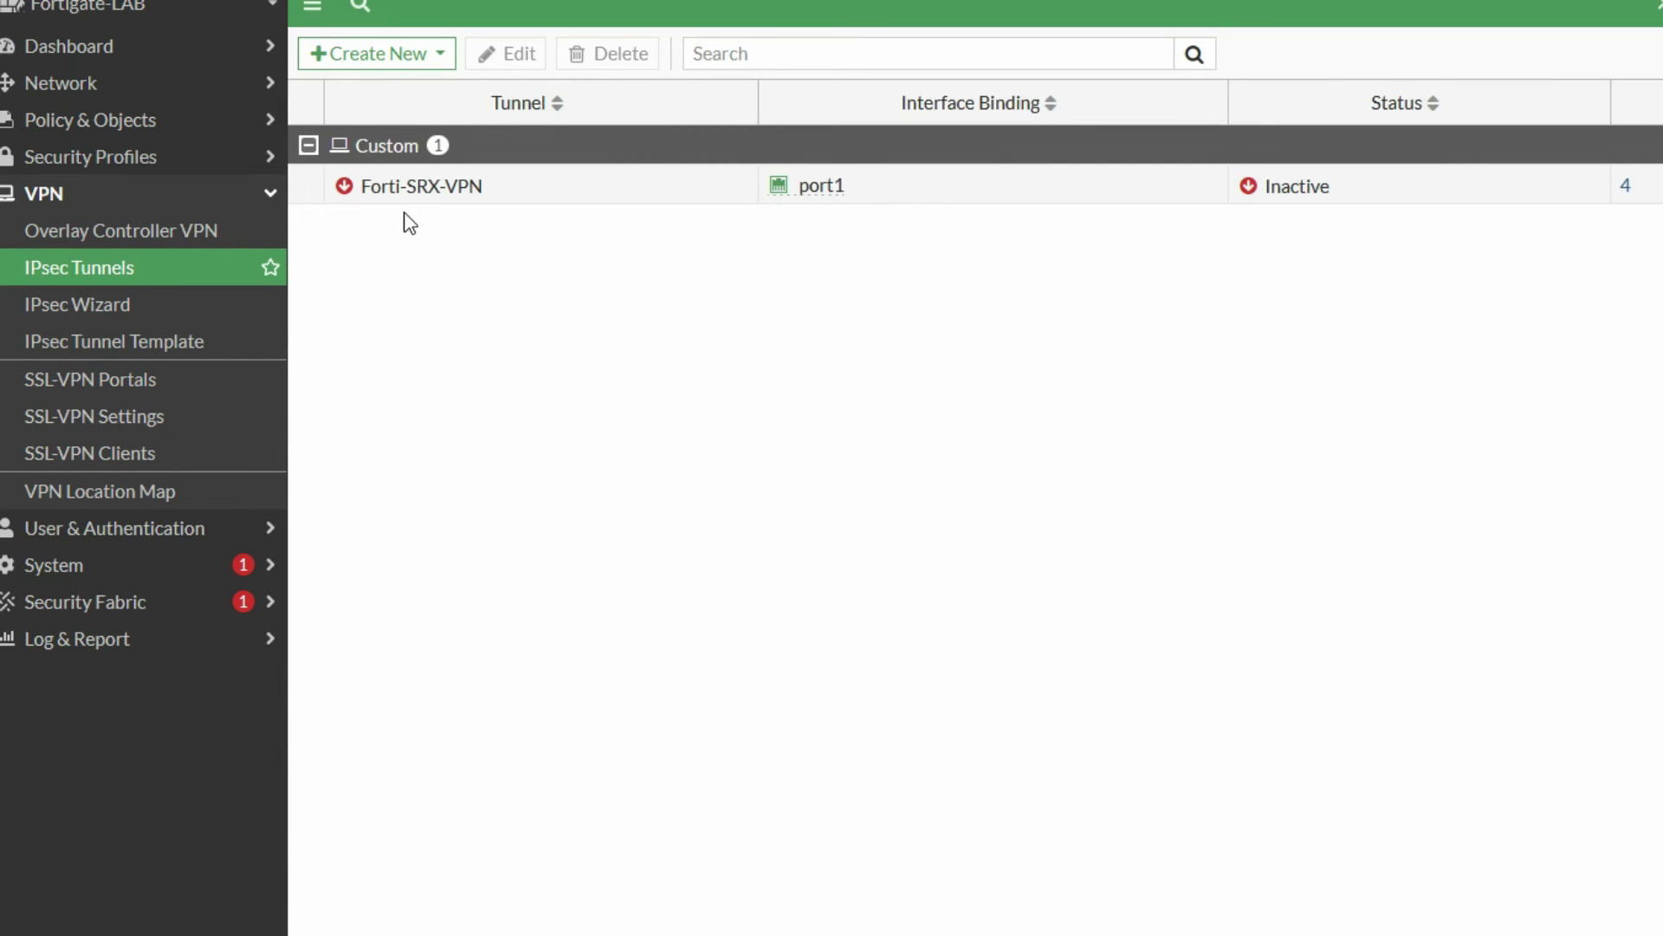
{"action": "left_click", "coordinate": [397, 202]}
{"action": "double_click", "coordinate": [397, 198]}
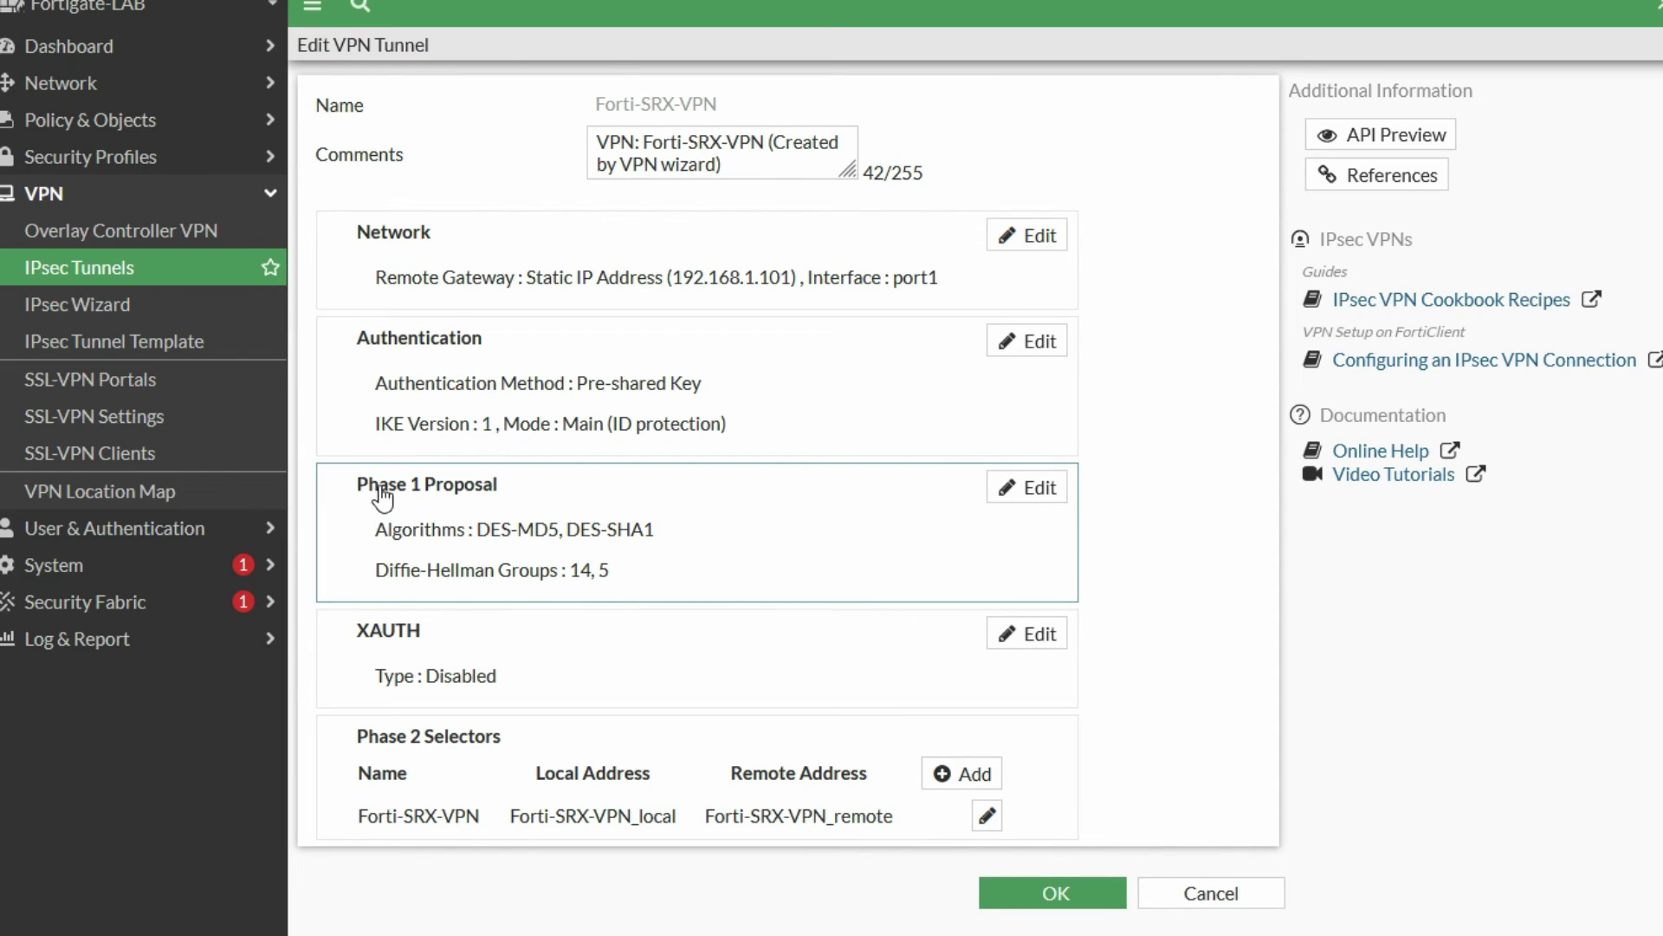
- Cut the Phase 1 proposal to DES-MD5 only, with Diffie-Hellman group 2 replacing groups 14 and 5
{"action": "left_click", "coordinate": [1029, 490]}
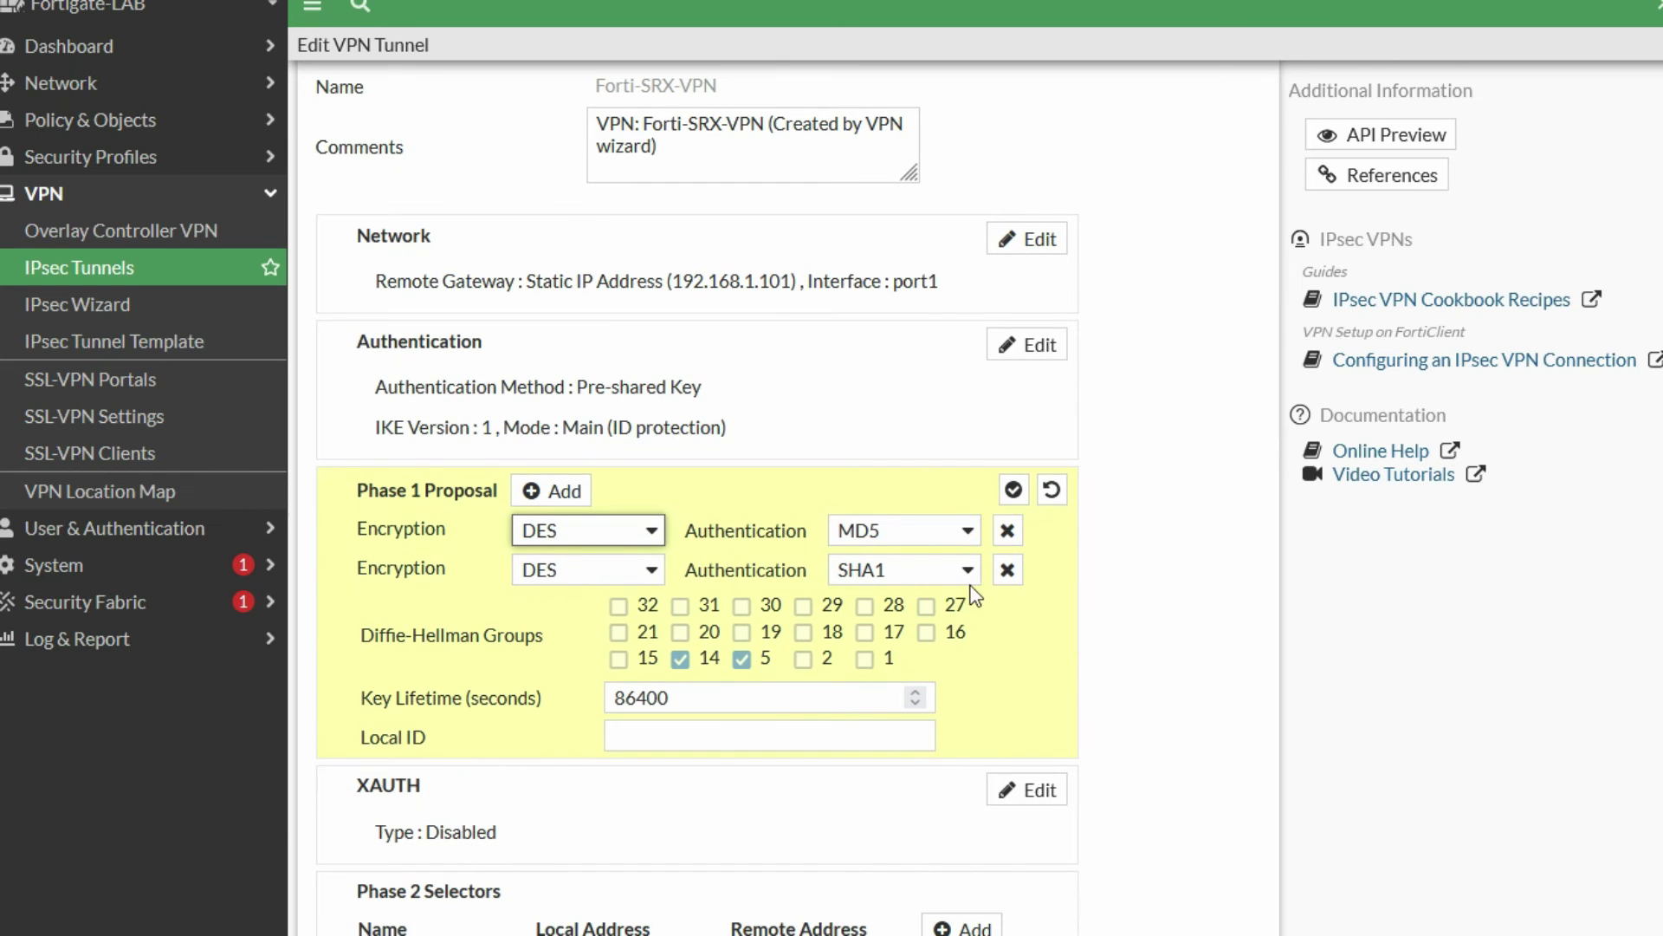
{"action": "left_click", "coordinate": [1005, 570]}
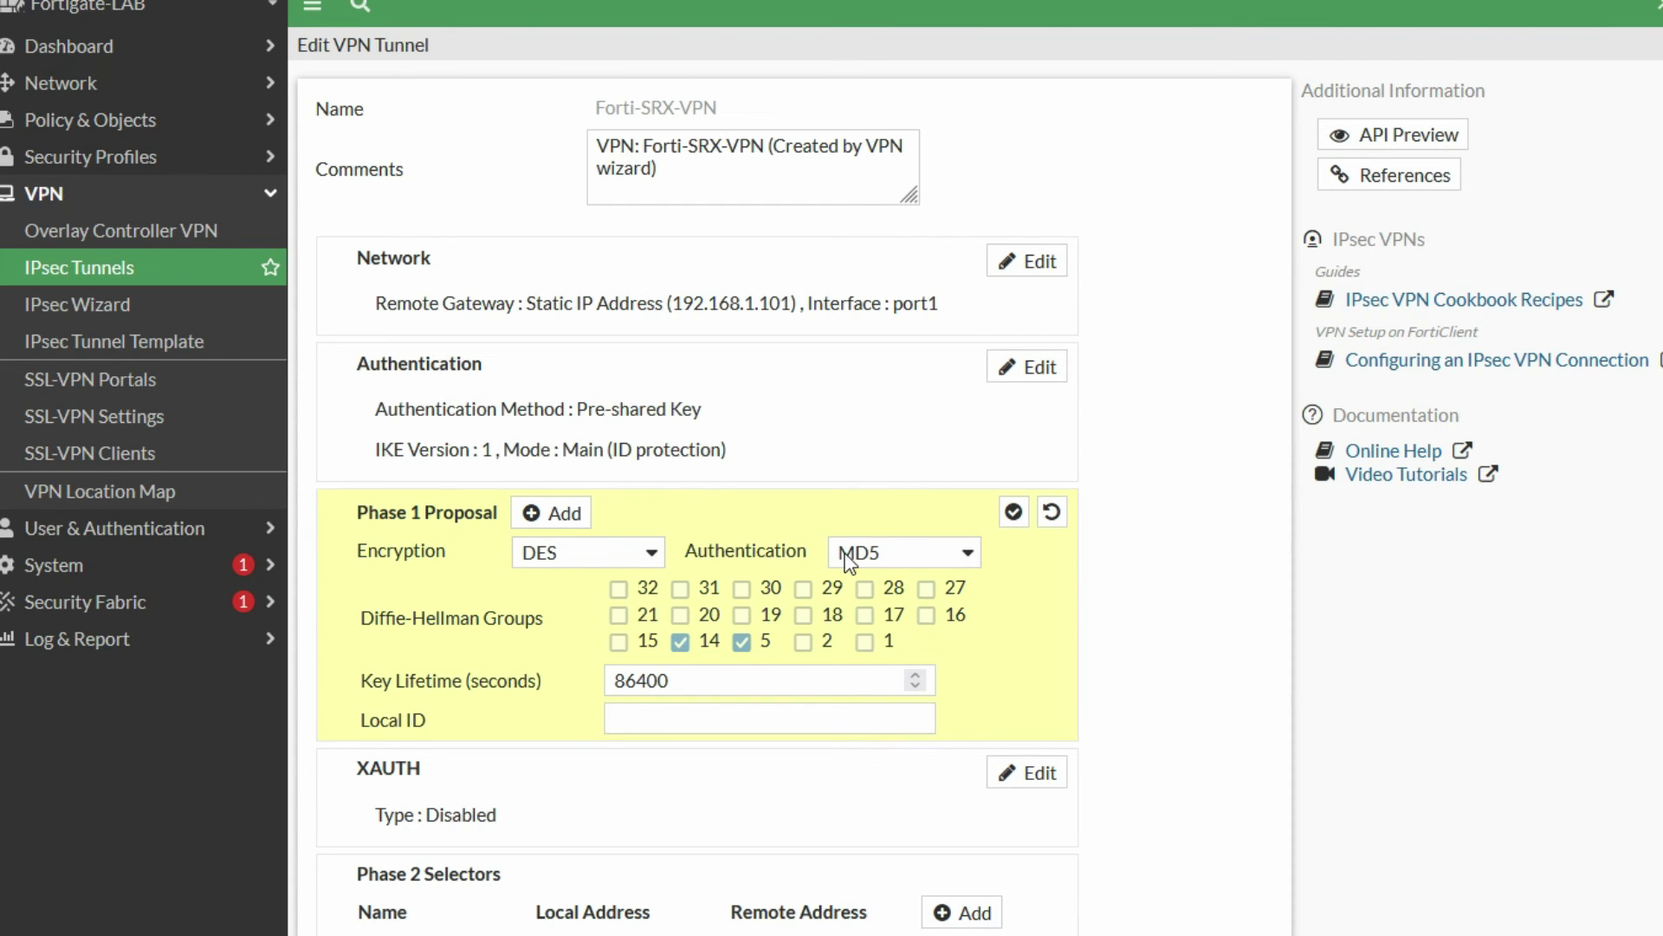
{"action": "left_click_drag", "start_coordinate": [732, 682], "coordinate": [615, 681]}
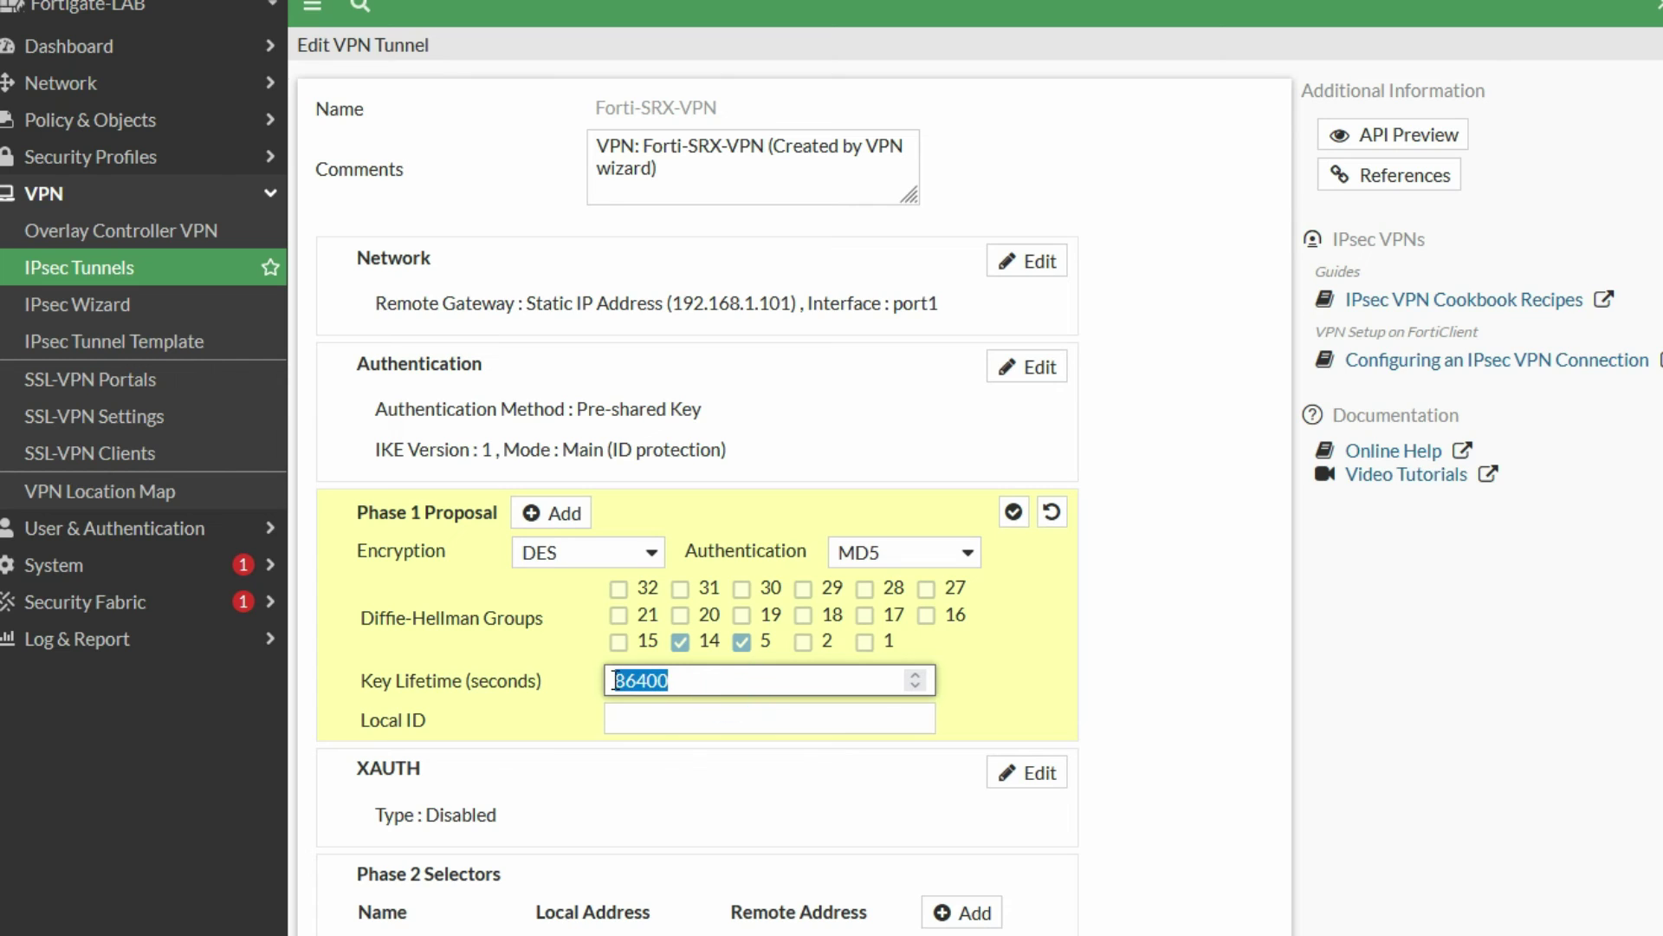
{"action": "left_click", "coordinate": [680, 642]}
{"action": "left_click", "coordinate": [741, 642]}
{"action": "left_click", "coordinate": [803, 642]}
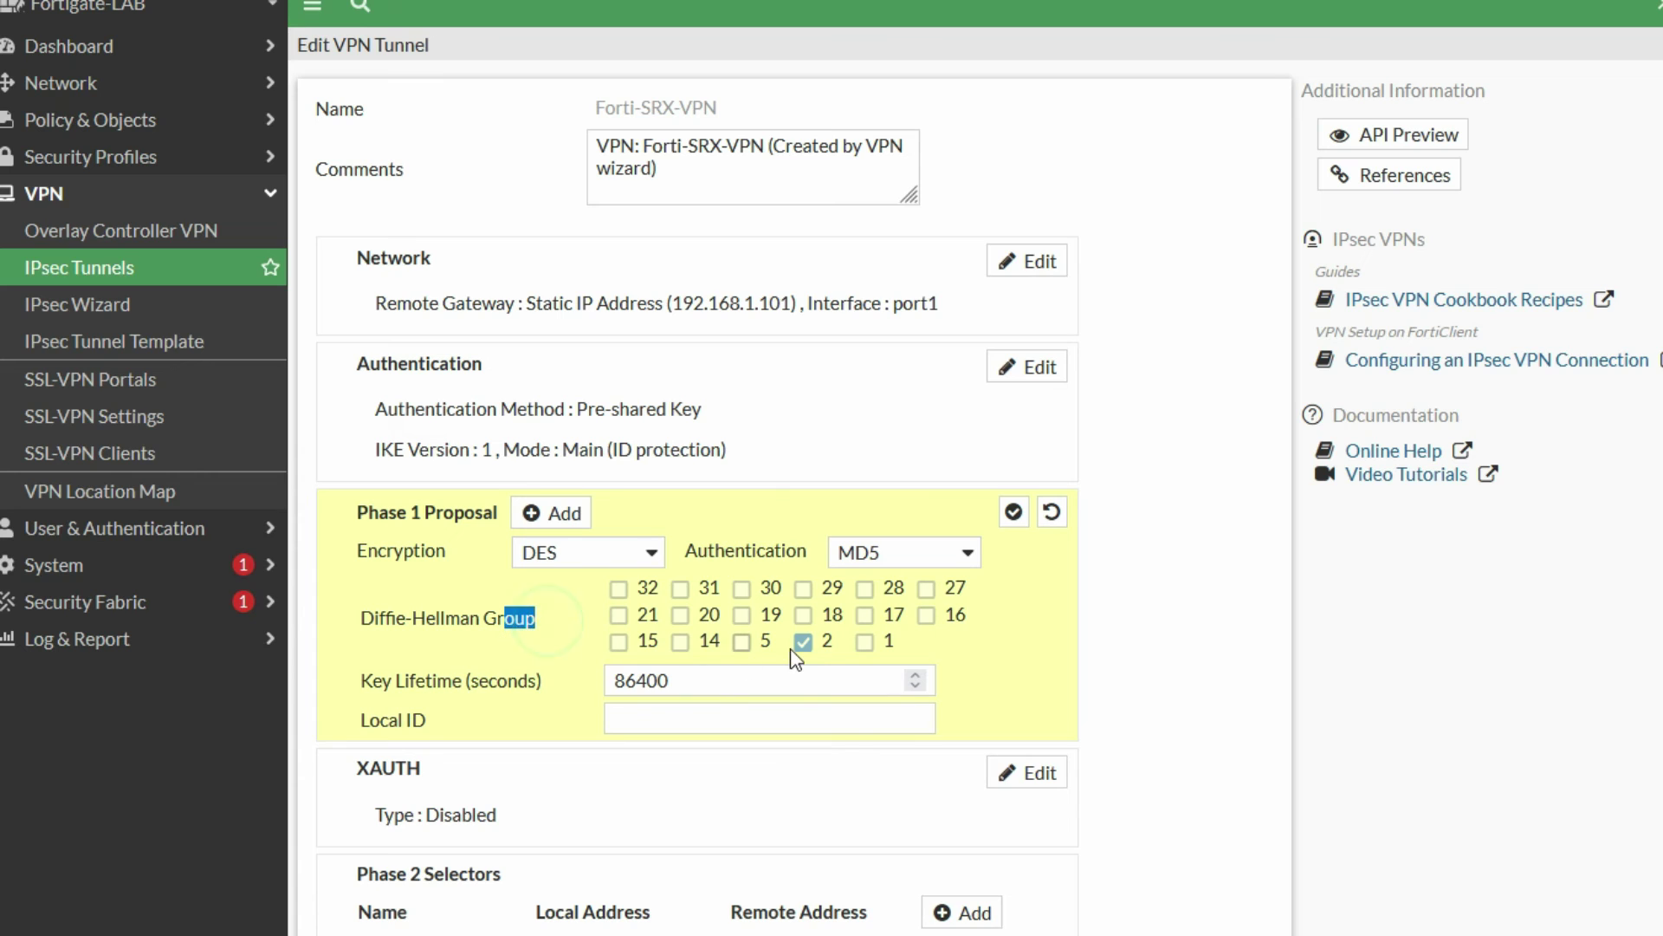
{"action": "left_click", "coordinate": [1042, 695]}
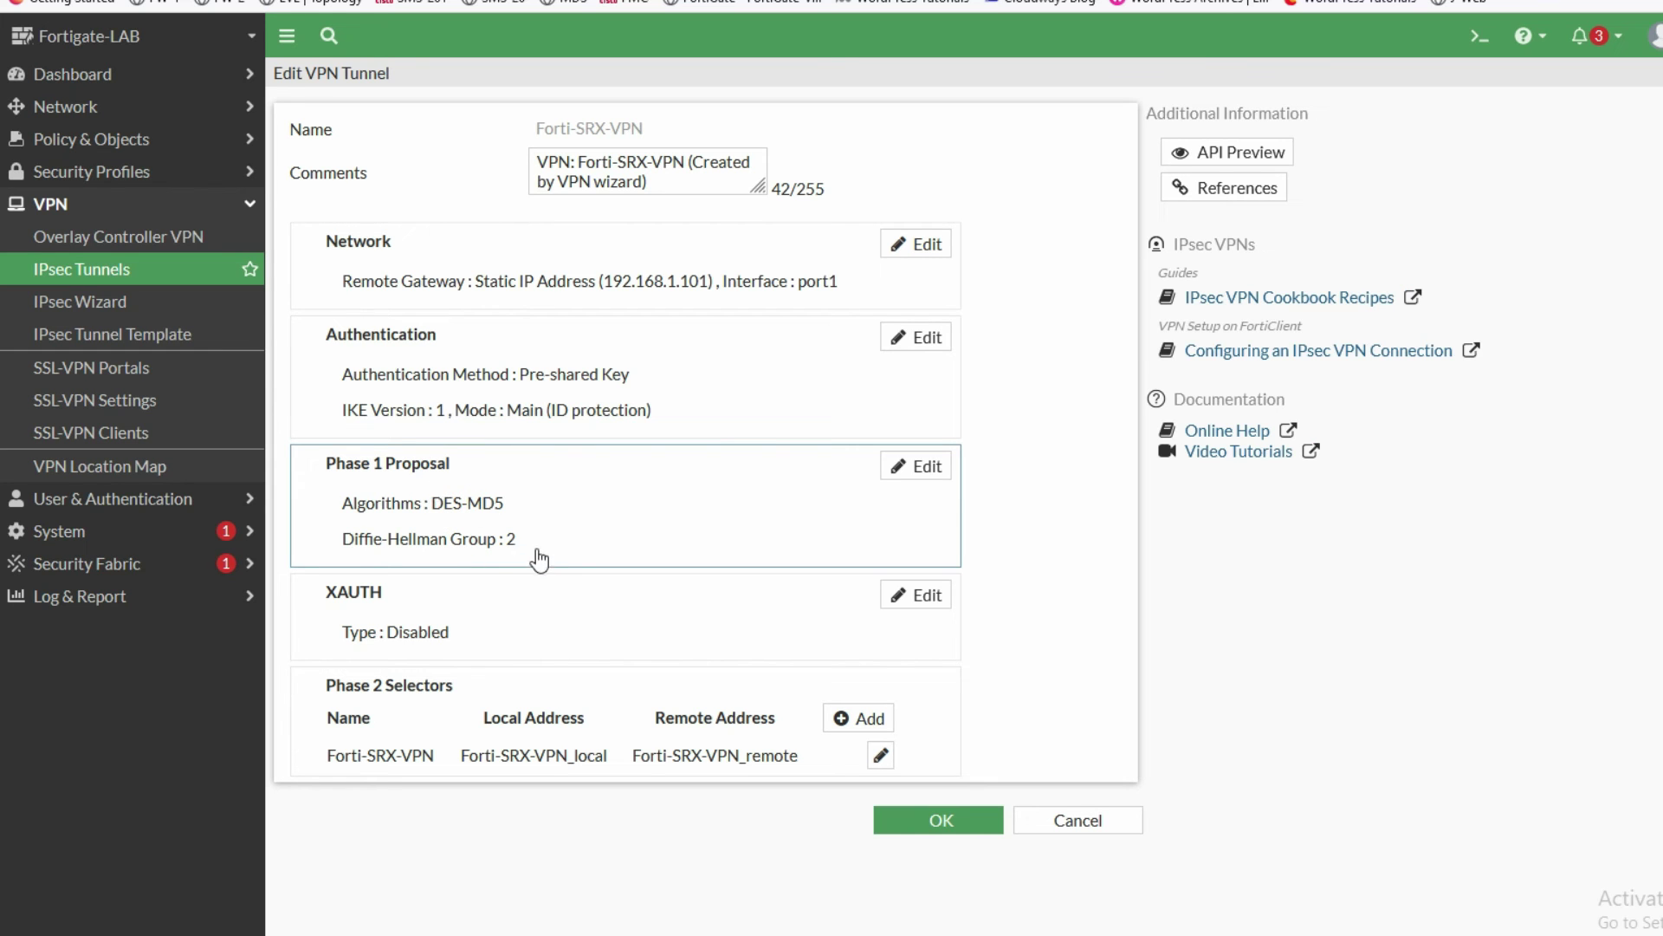
{"action": "left_click", "coordinate": [506, 645]}
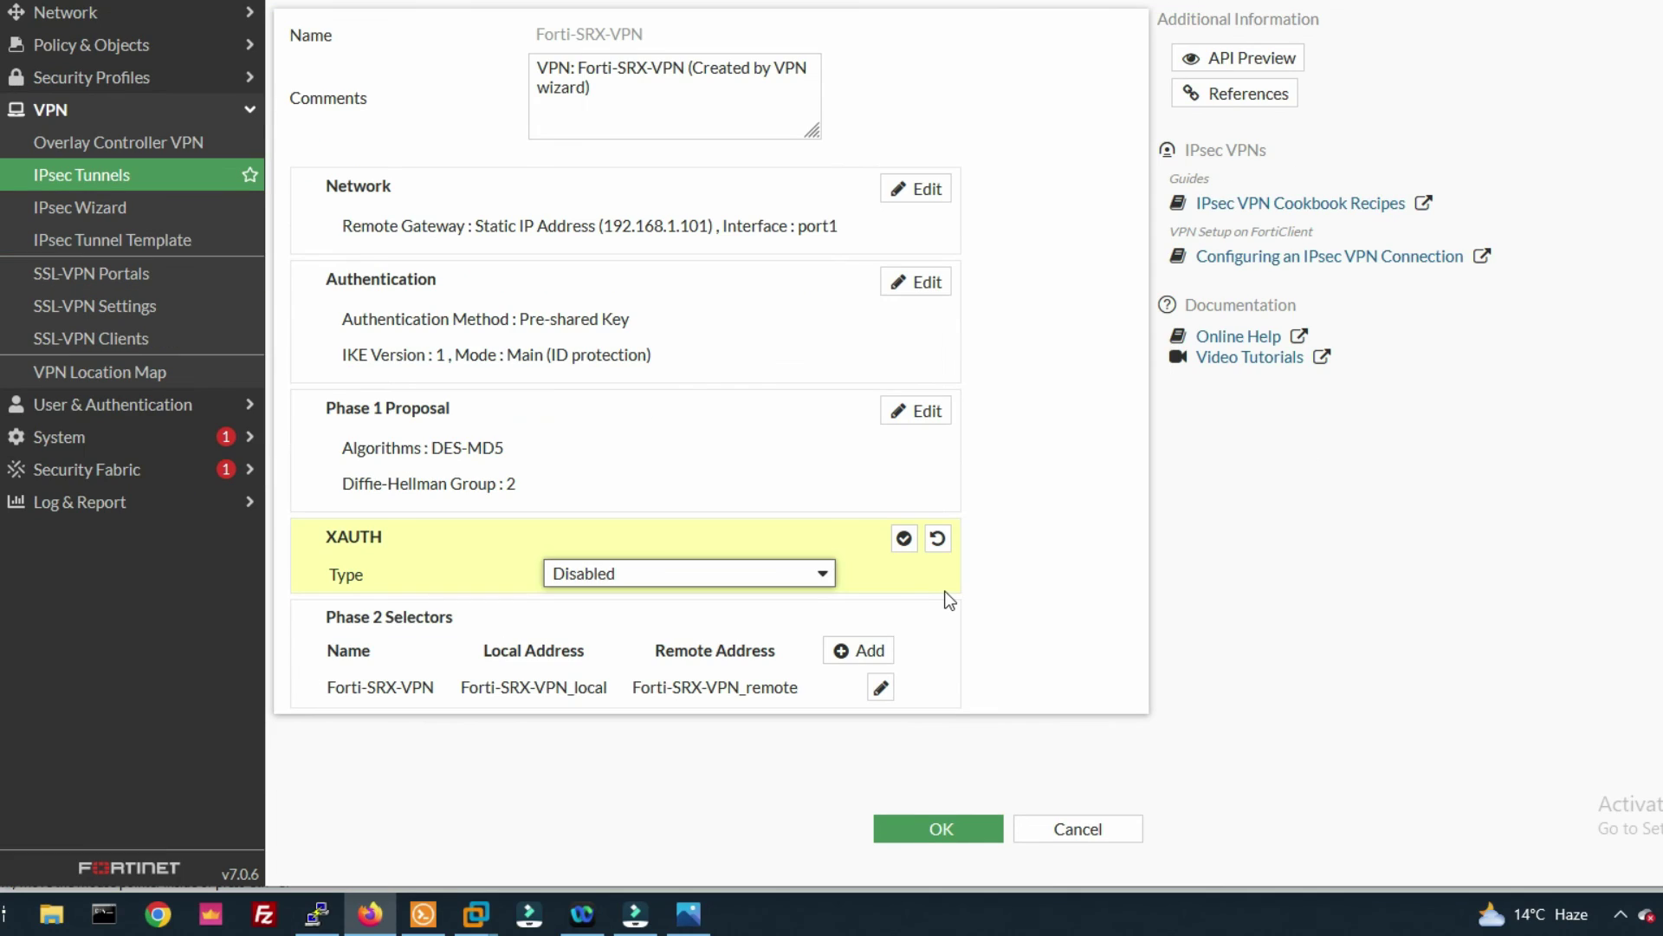
- Remove DES/SHA1 from Phase 2, disable replay detection and PFS, and set key lifetime to 3600 seconds
{"action": "left_click", "coordinate": [880, 687]}
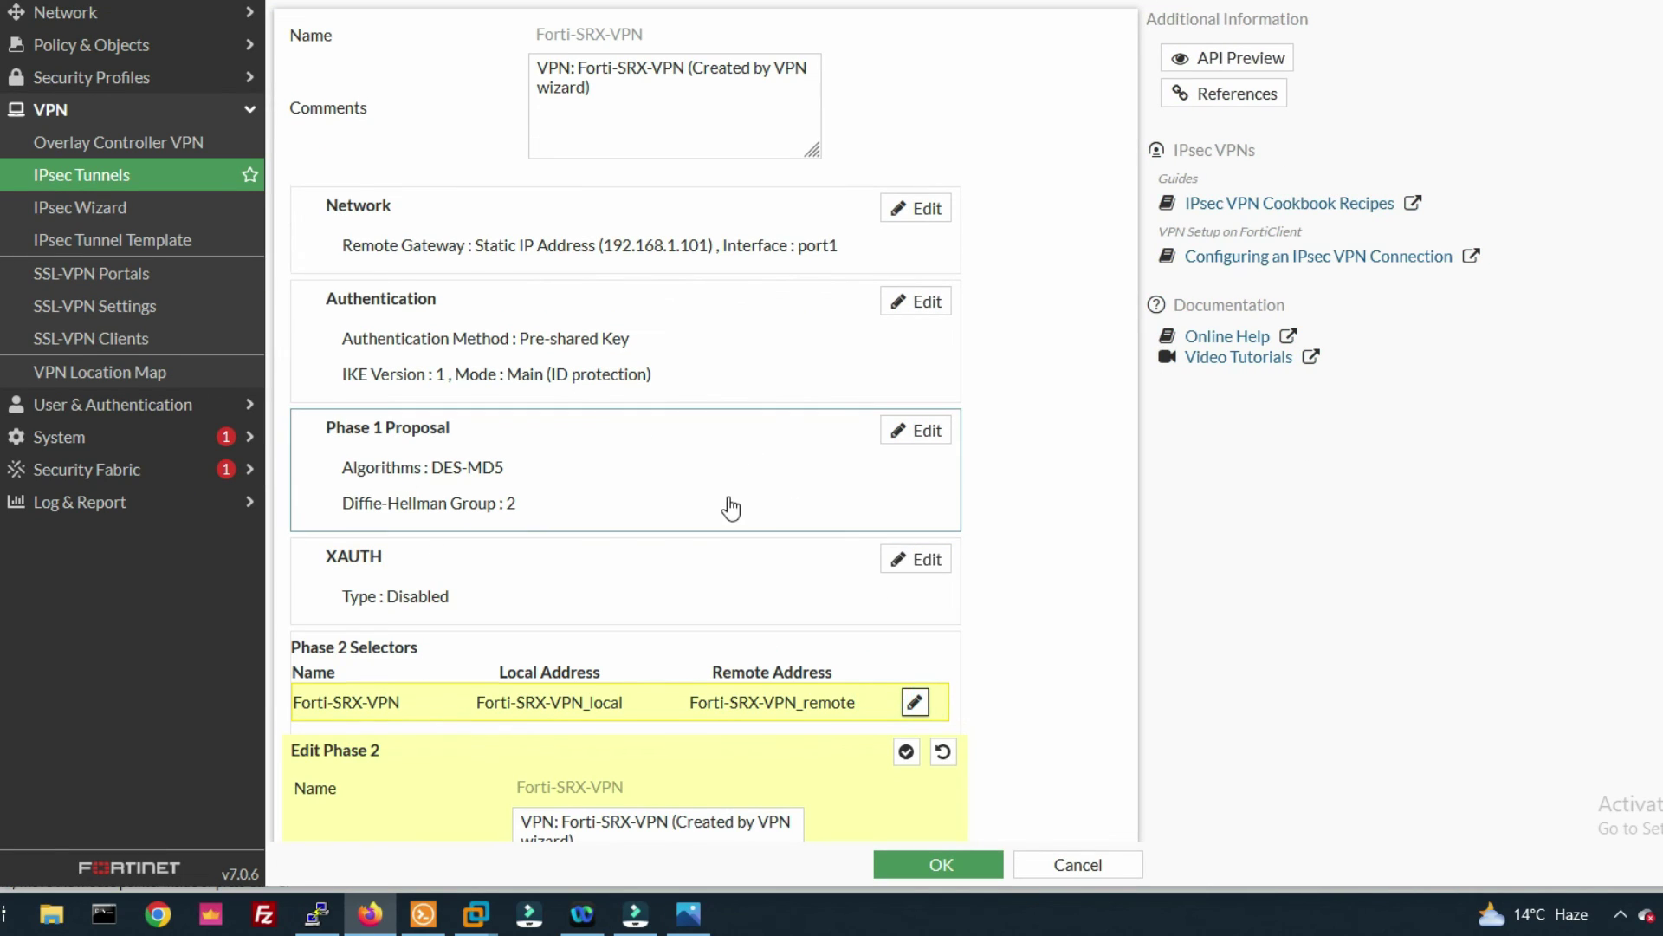
{"action": "scroll", "coordinate": [731, 485], "scroll_direction": "down", "scroll_amount": 2}
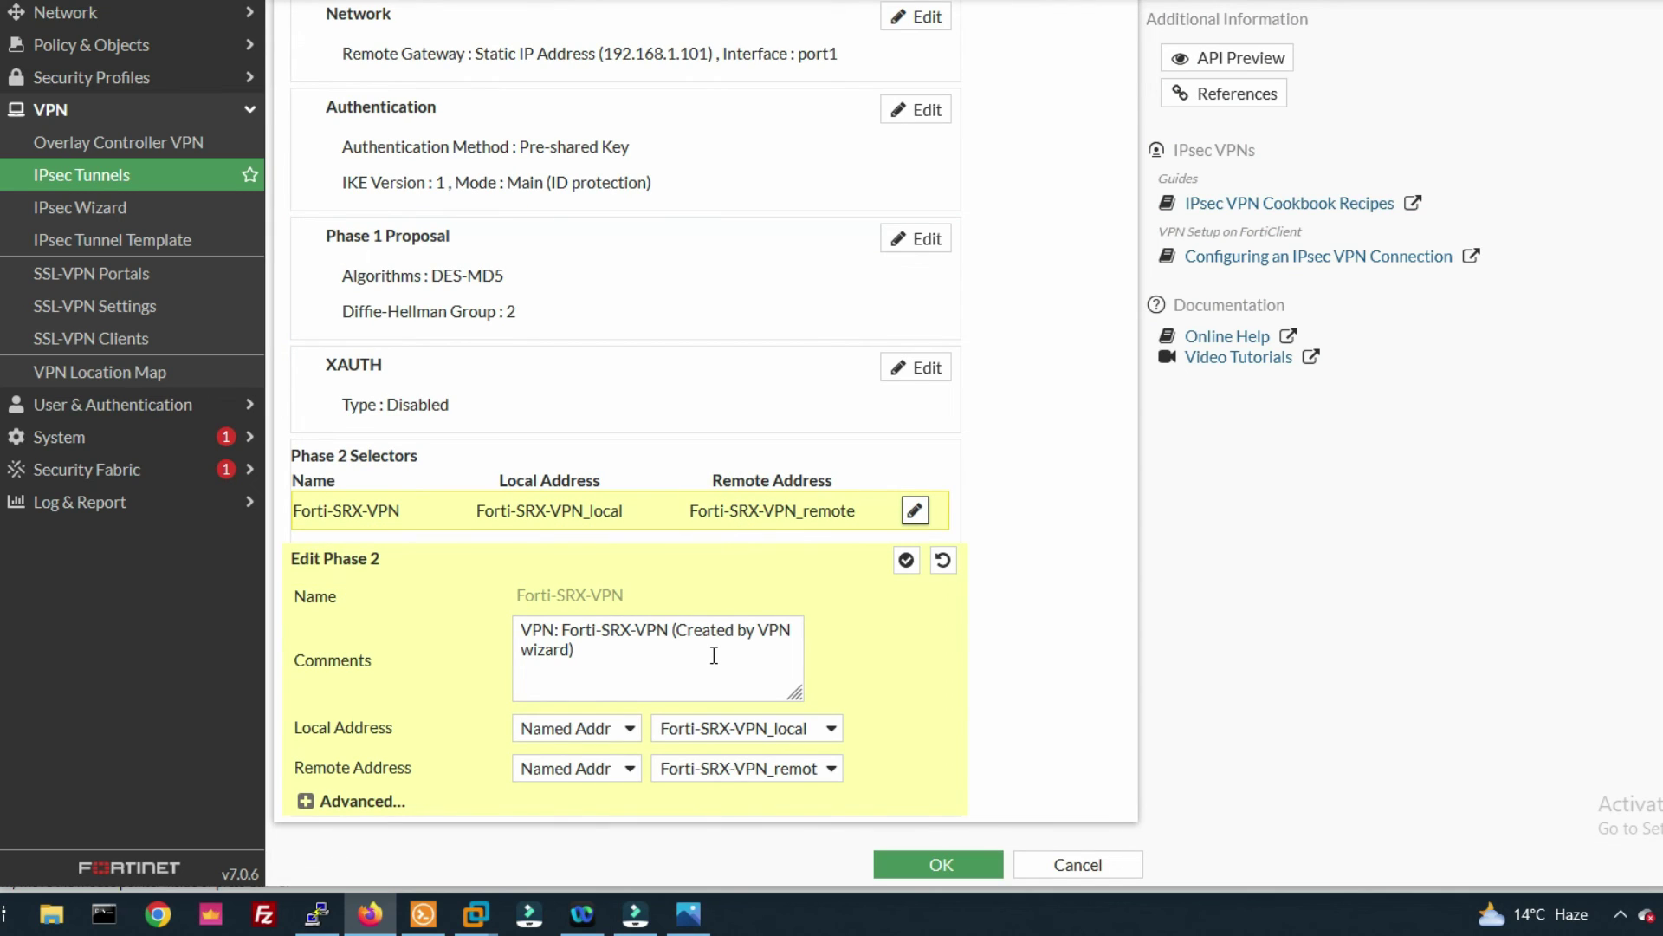
{"action": "left_click", "coordinate": [306, 801]}
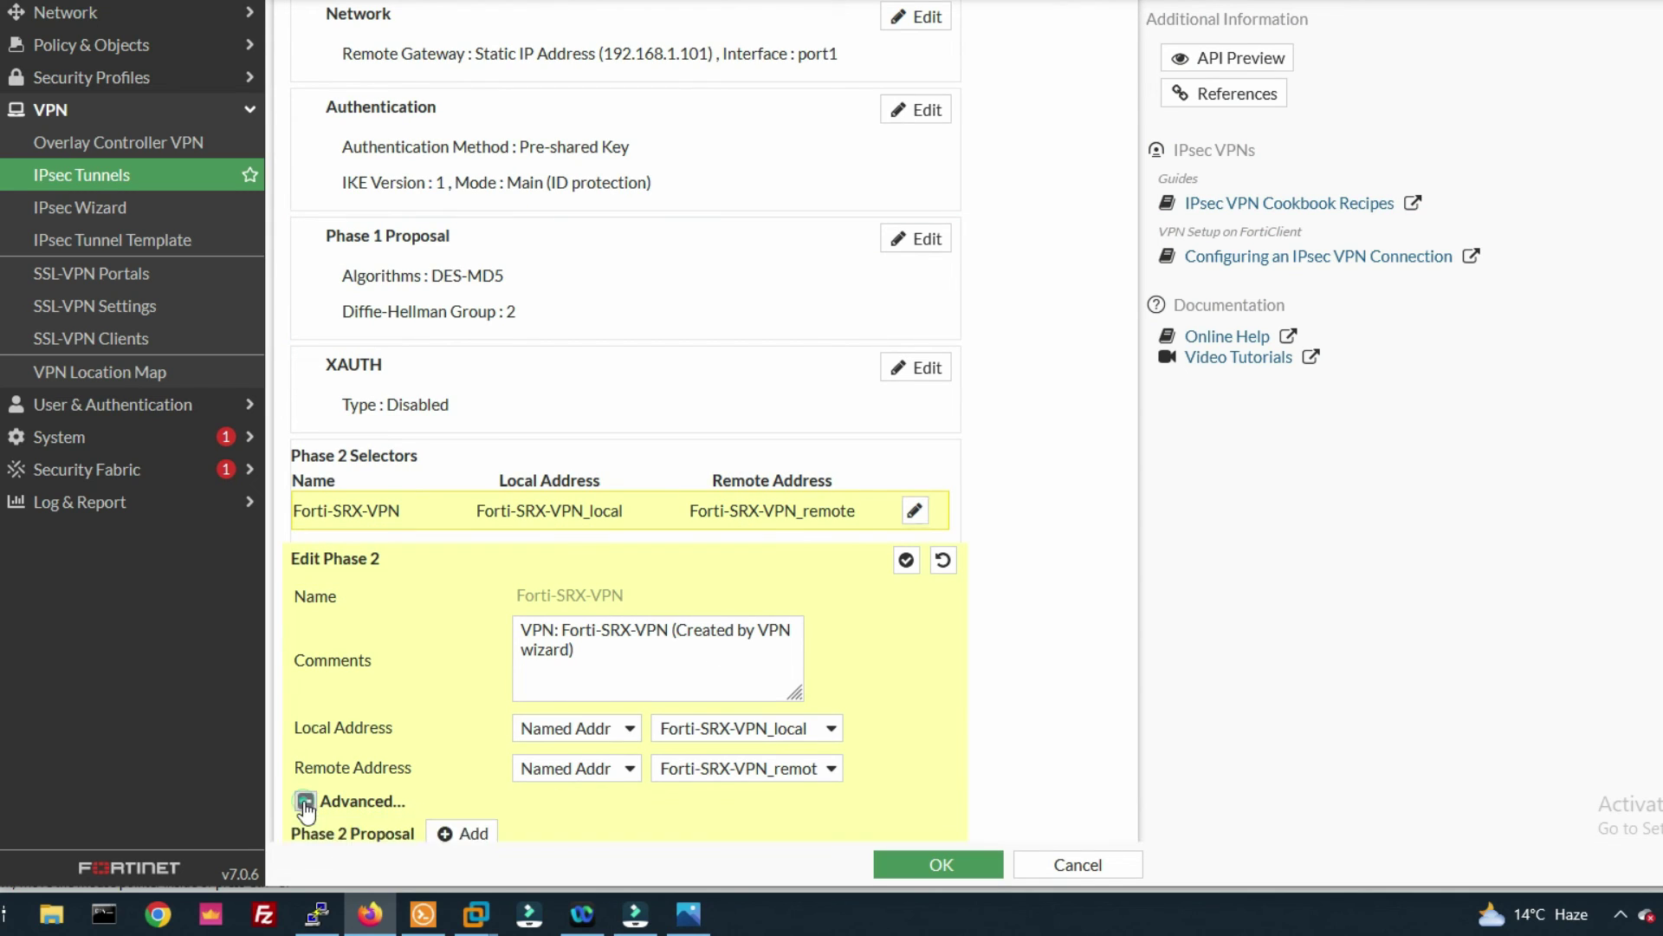
{"action": "scroll", "coordinate": [482, 667], "scroll_direction": "down", "scroll_amount": 5}
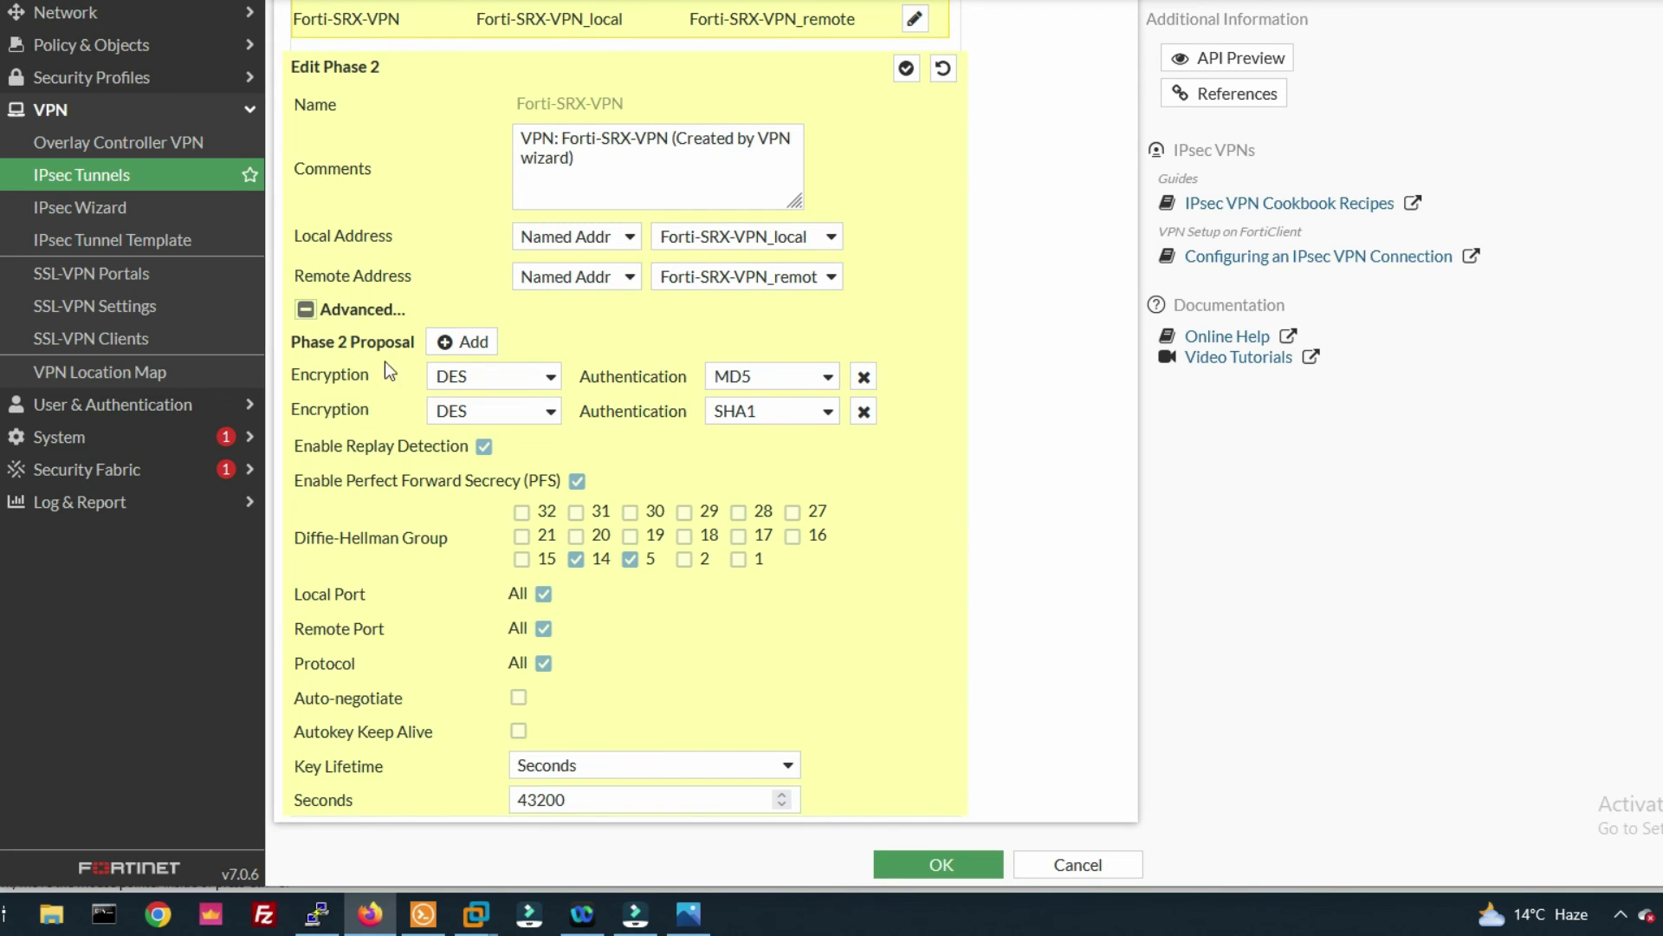
{"action": "left_click", "coordinate": [864, 411]}
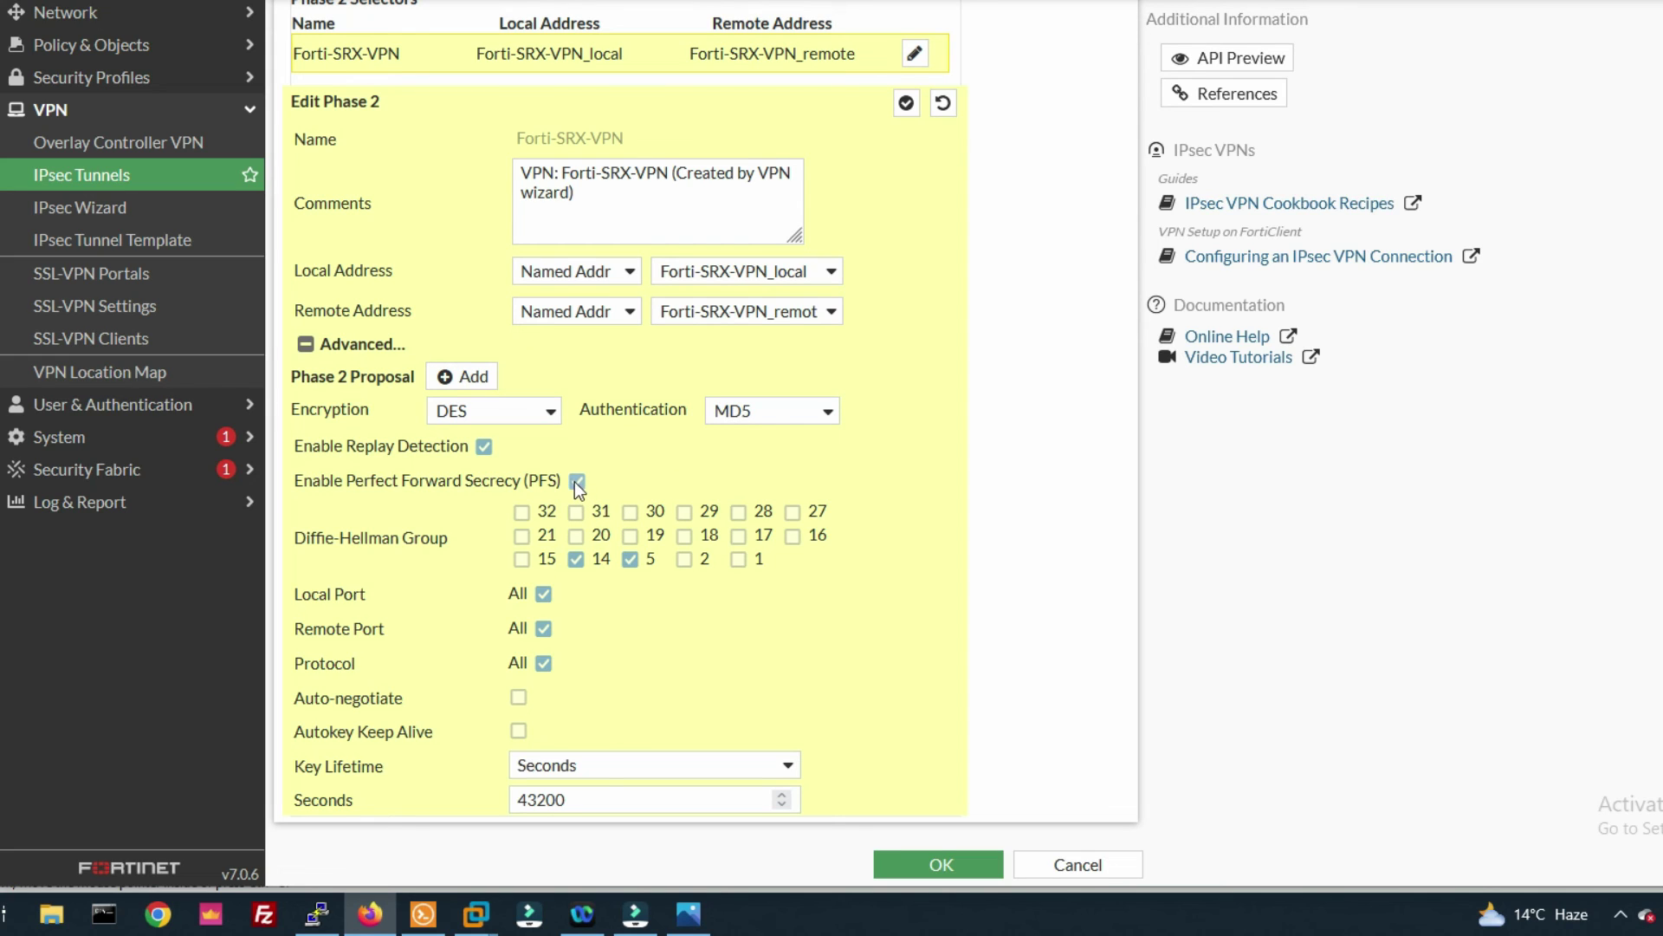
{"action": "left_click", "coordinate": [485, 447]}
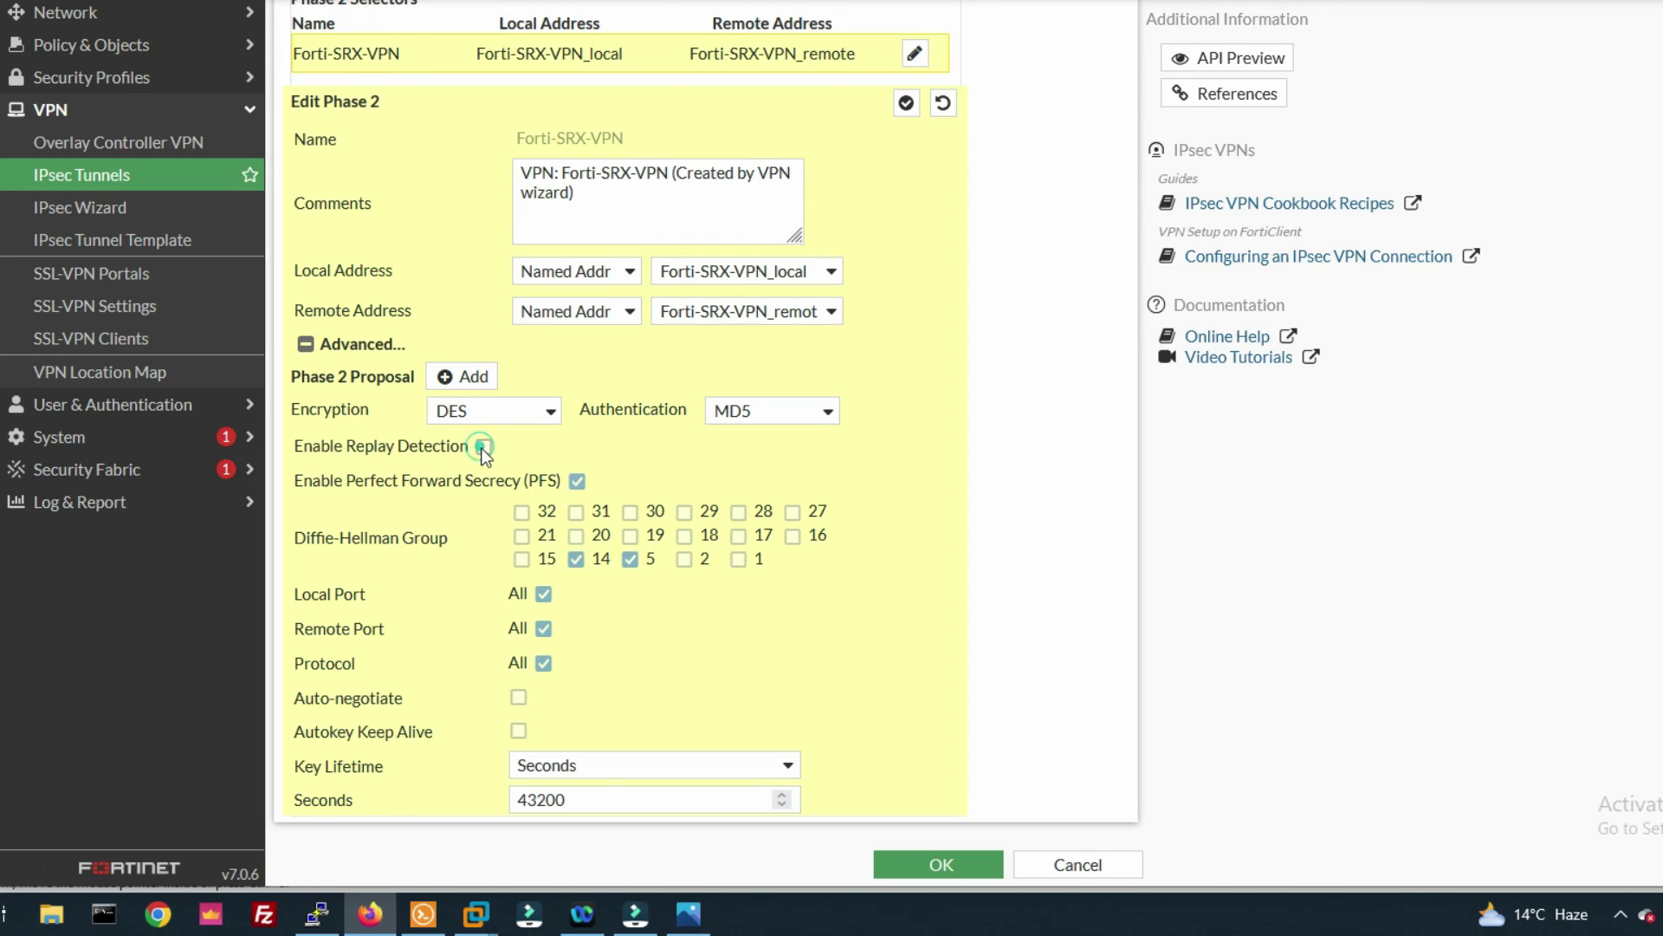
{"action": "left_click", "coordinate": [578, 481]}
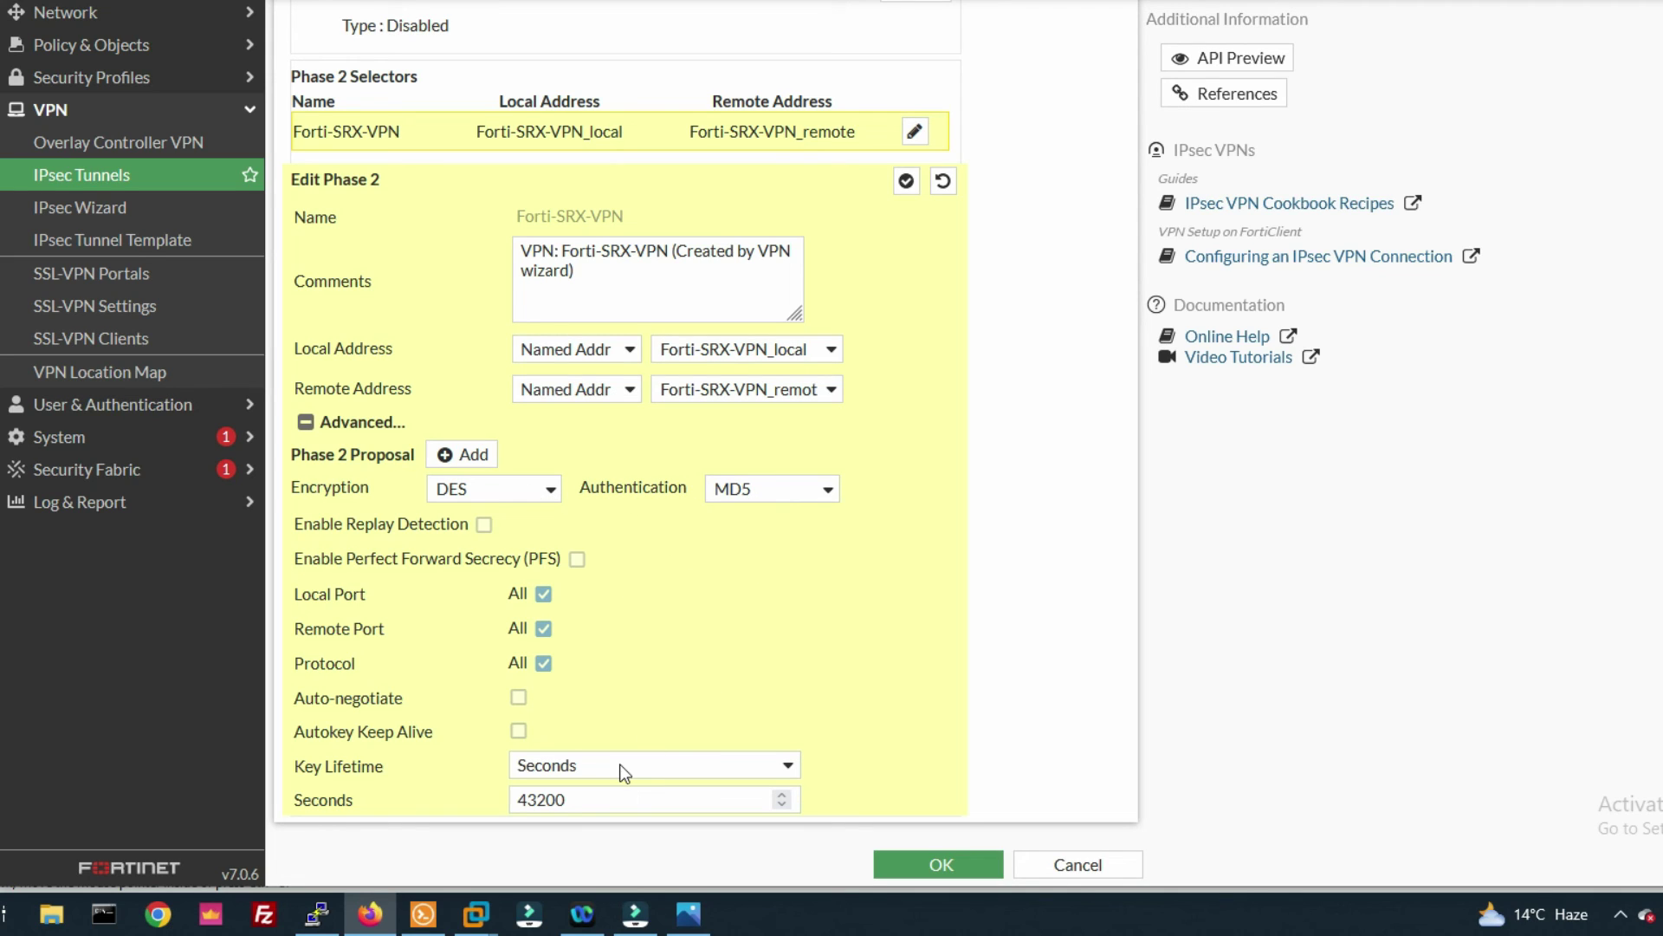
{"action": "double_click", "coordinate": [584, 801]}
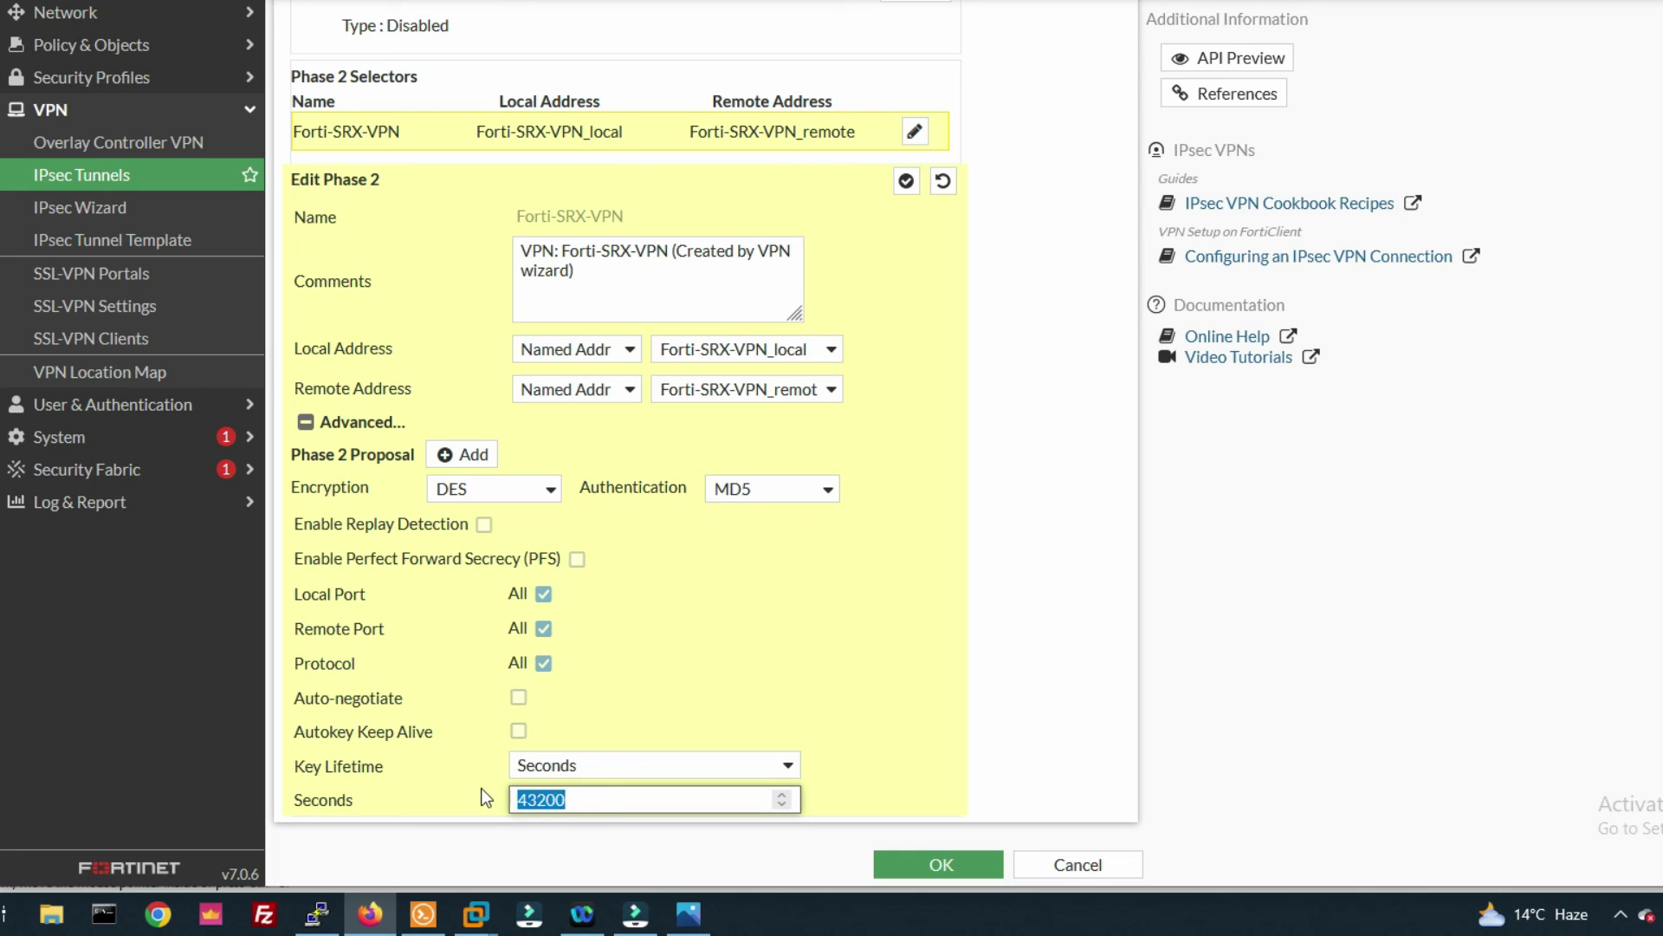
{"action": "type", "text": "3600"}
- Save the Phase 2 changes and review the firewall policies between port2 and Forti-SRX-VPN
{"action": "left_click", "coordinate": [948, 866]}
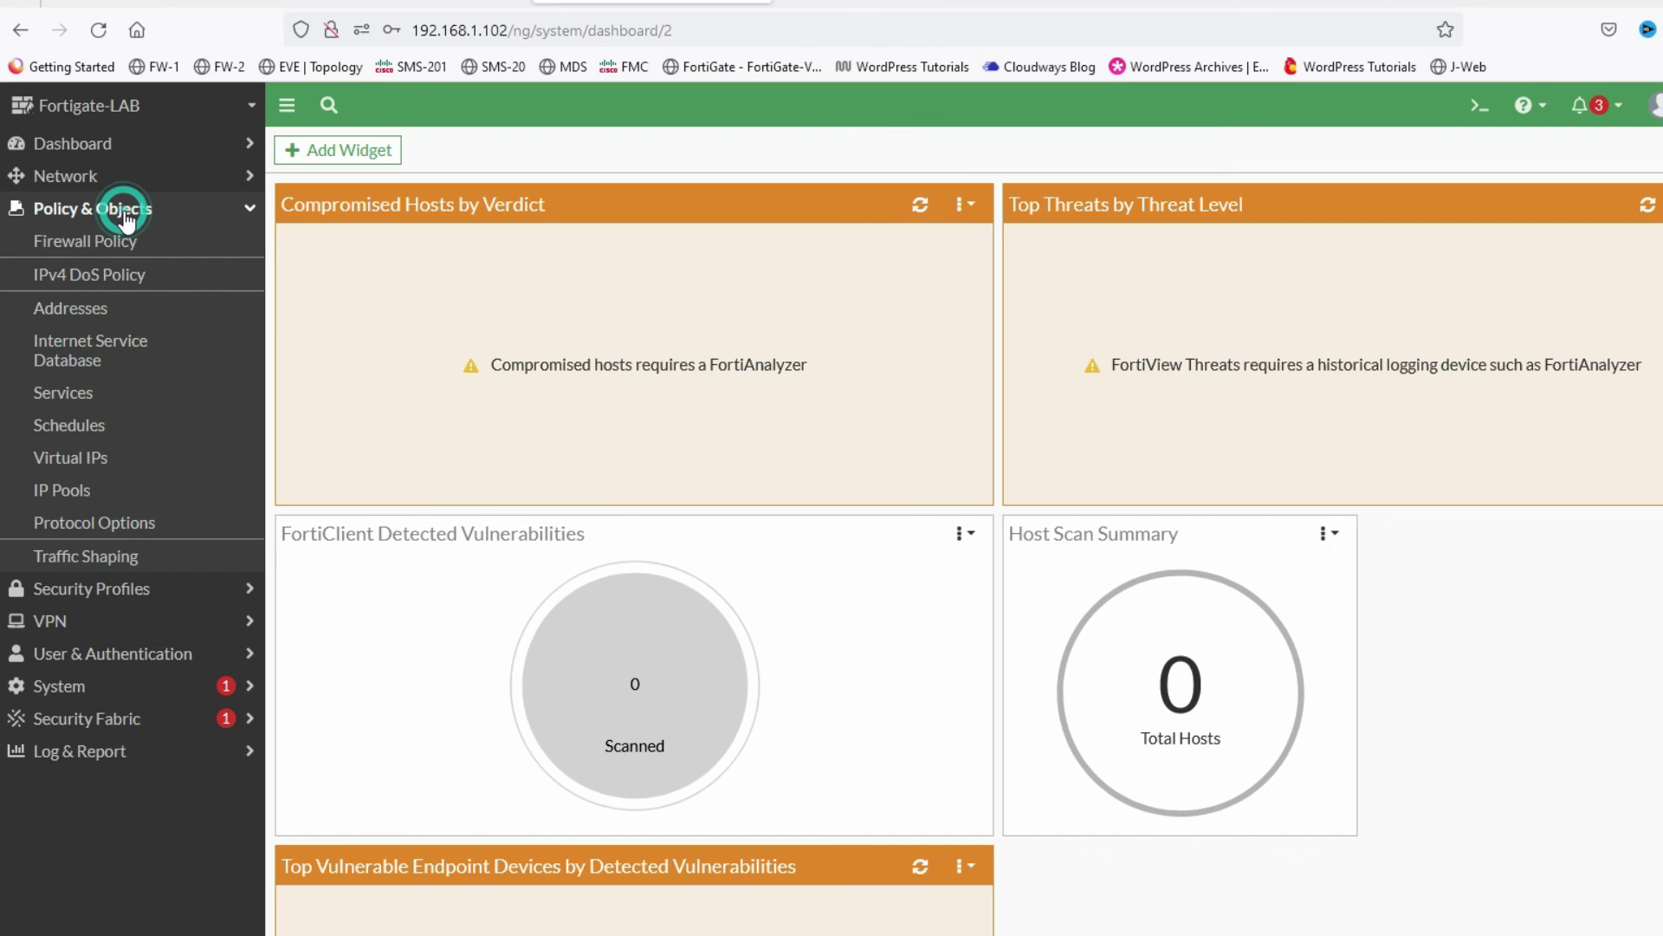
{"action": "left_click", "coordinate": [115, 251]}
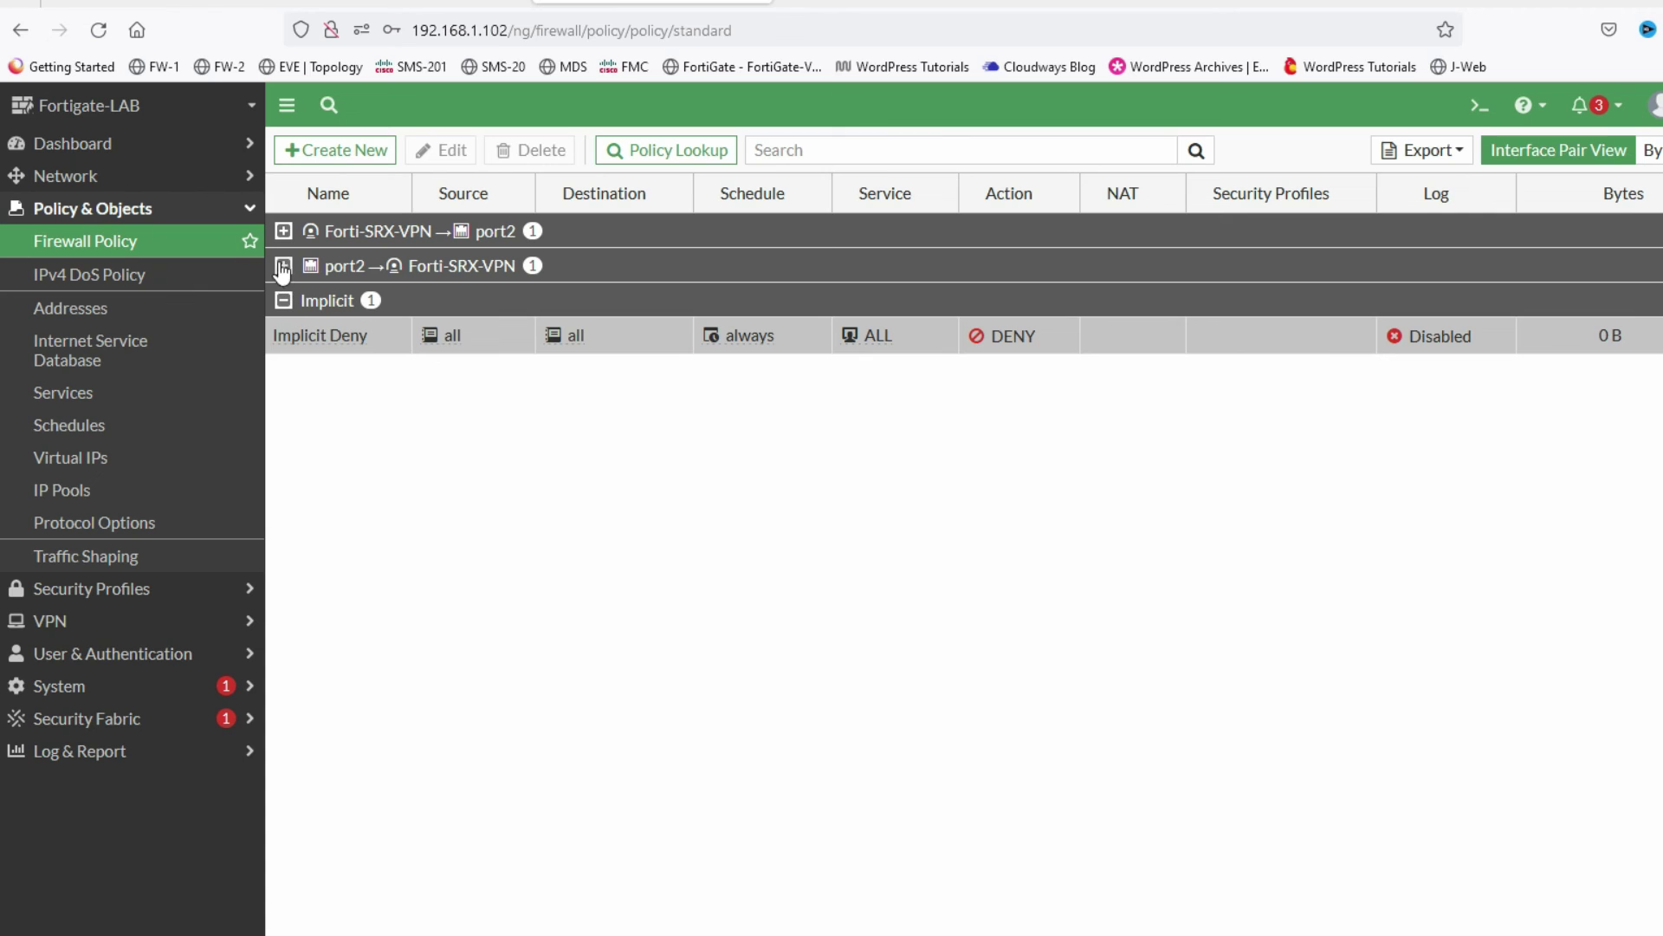
{"action": "left_click", "coordinate": [281, 234]}
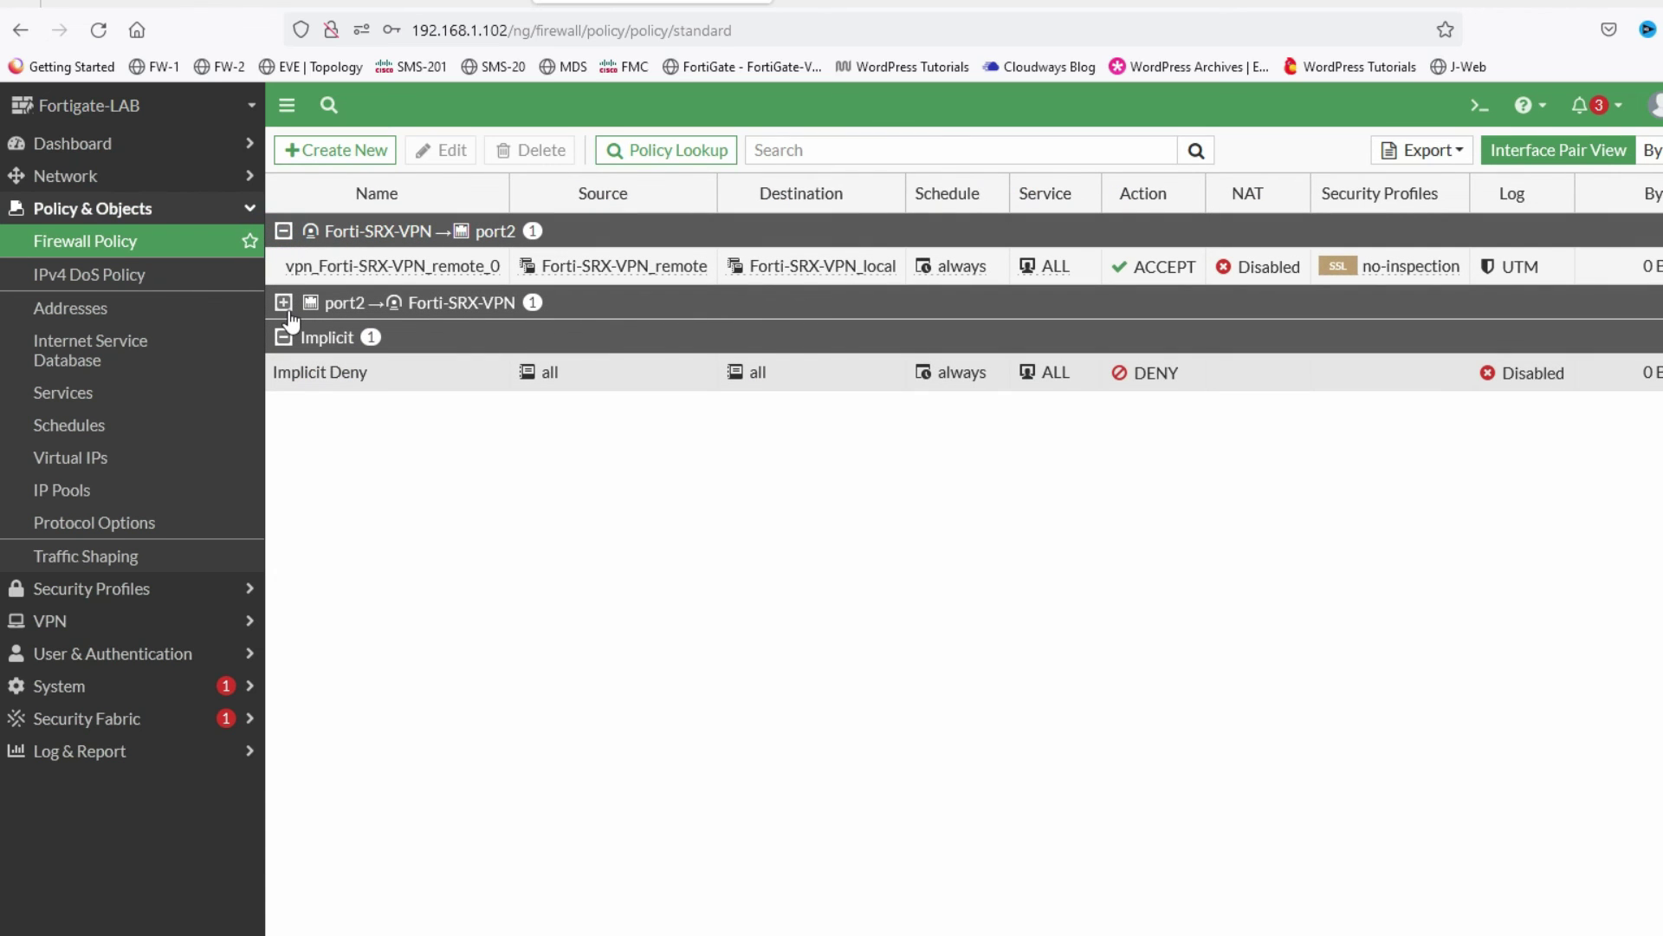
{"action": "left_click", "coordinate": [284, 304]}
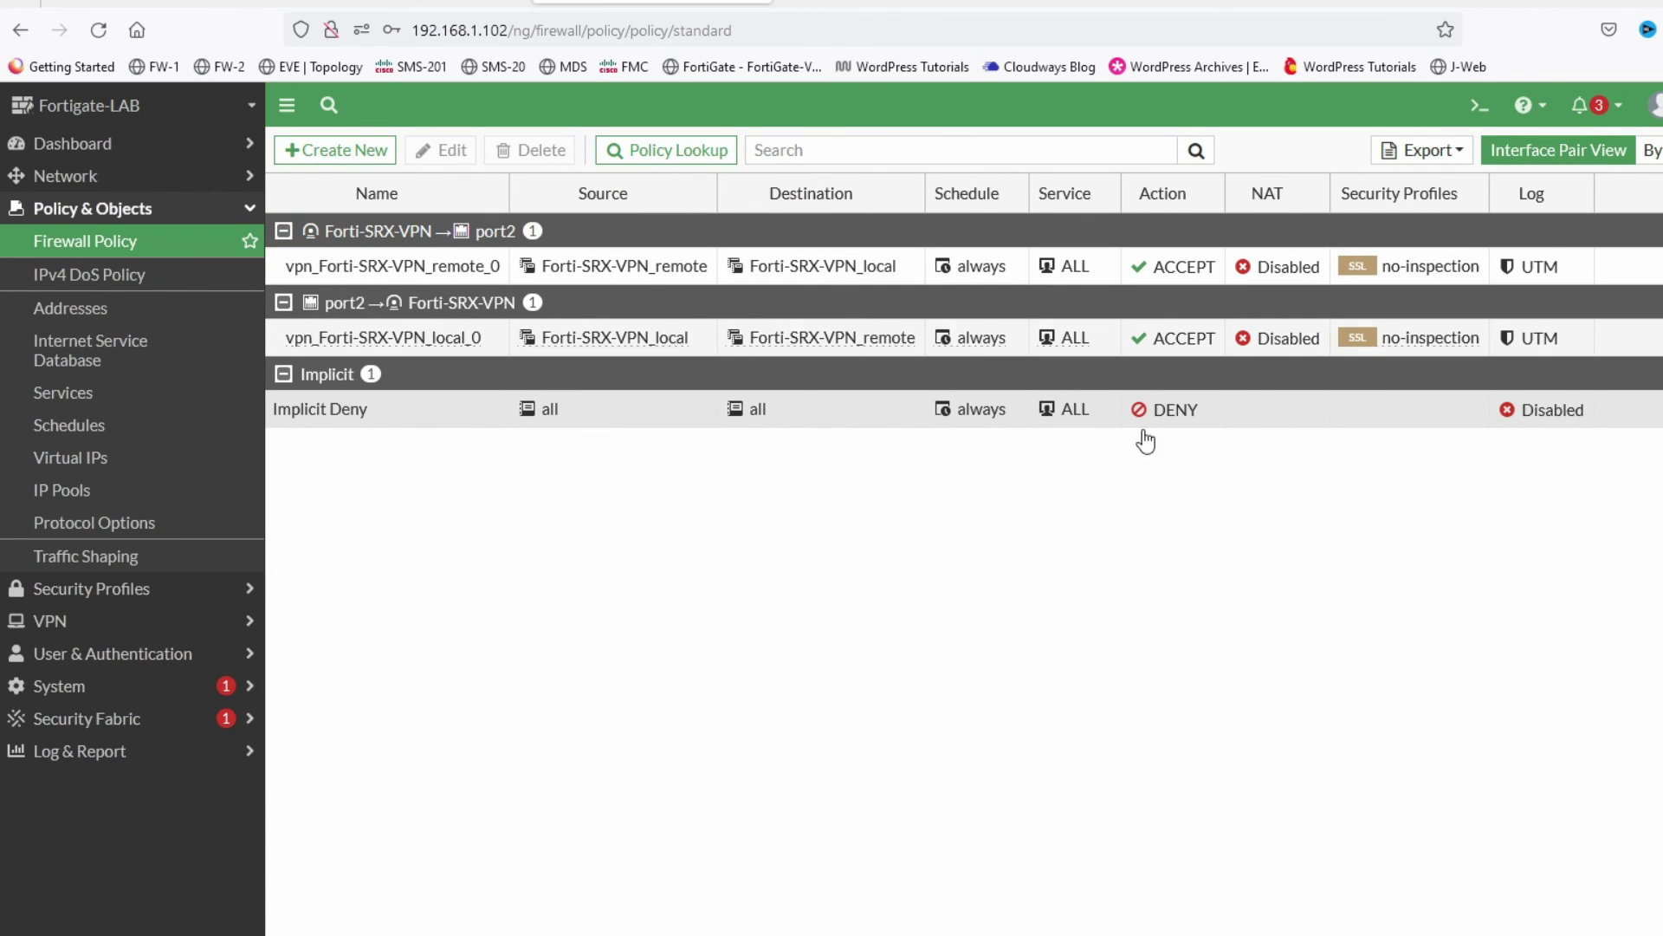
- Check the static routes, then open the IPsec monitor showing Forti-SRX-VPN up to 192.168.1.101
{"action": "left_click", "coordinate": [108, 177]}
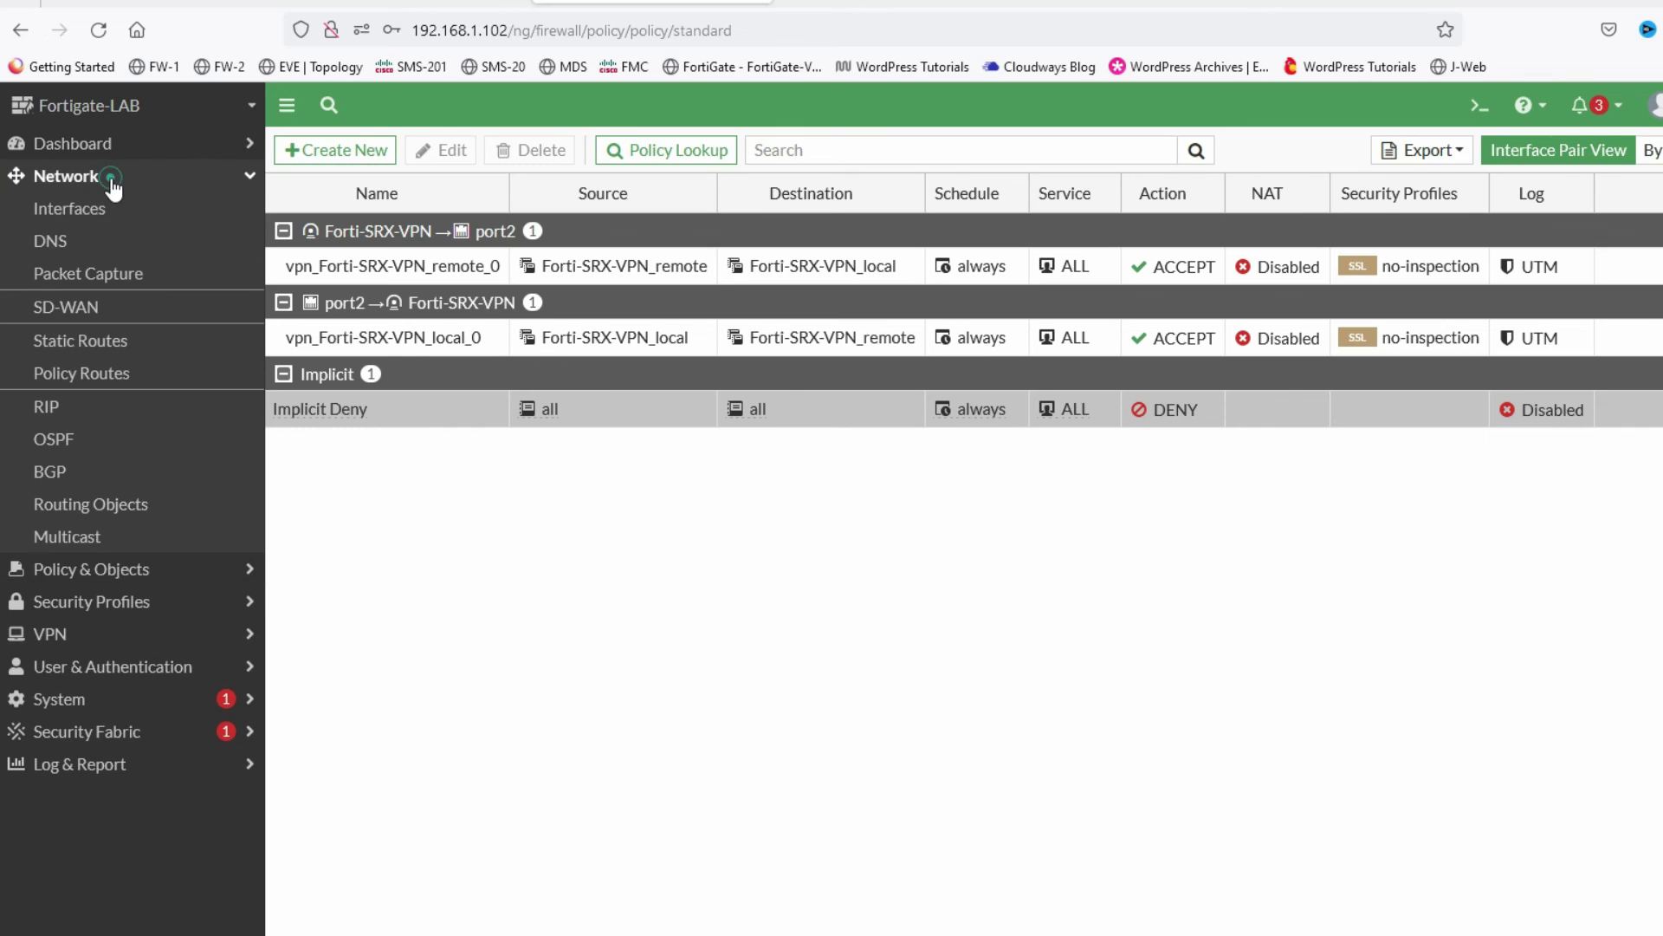
{"action": "left_click", "coordinate": [173, 344]}
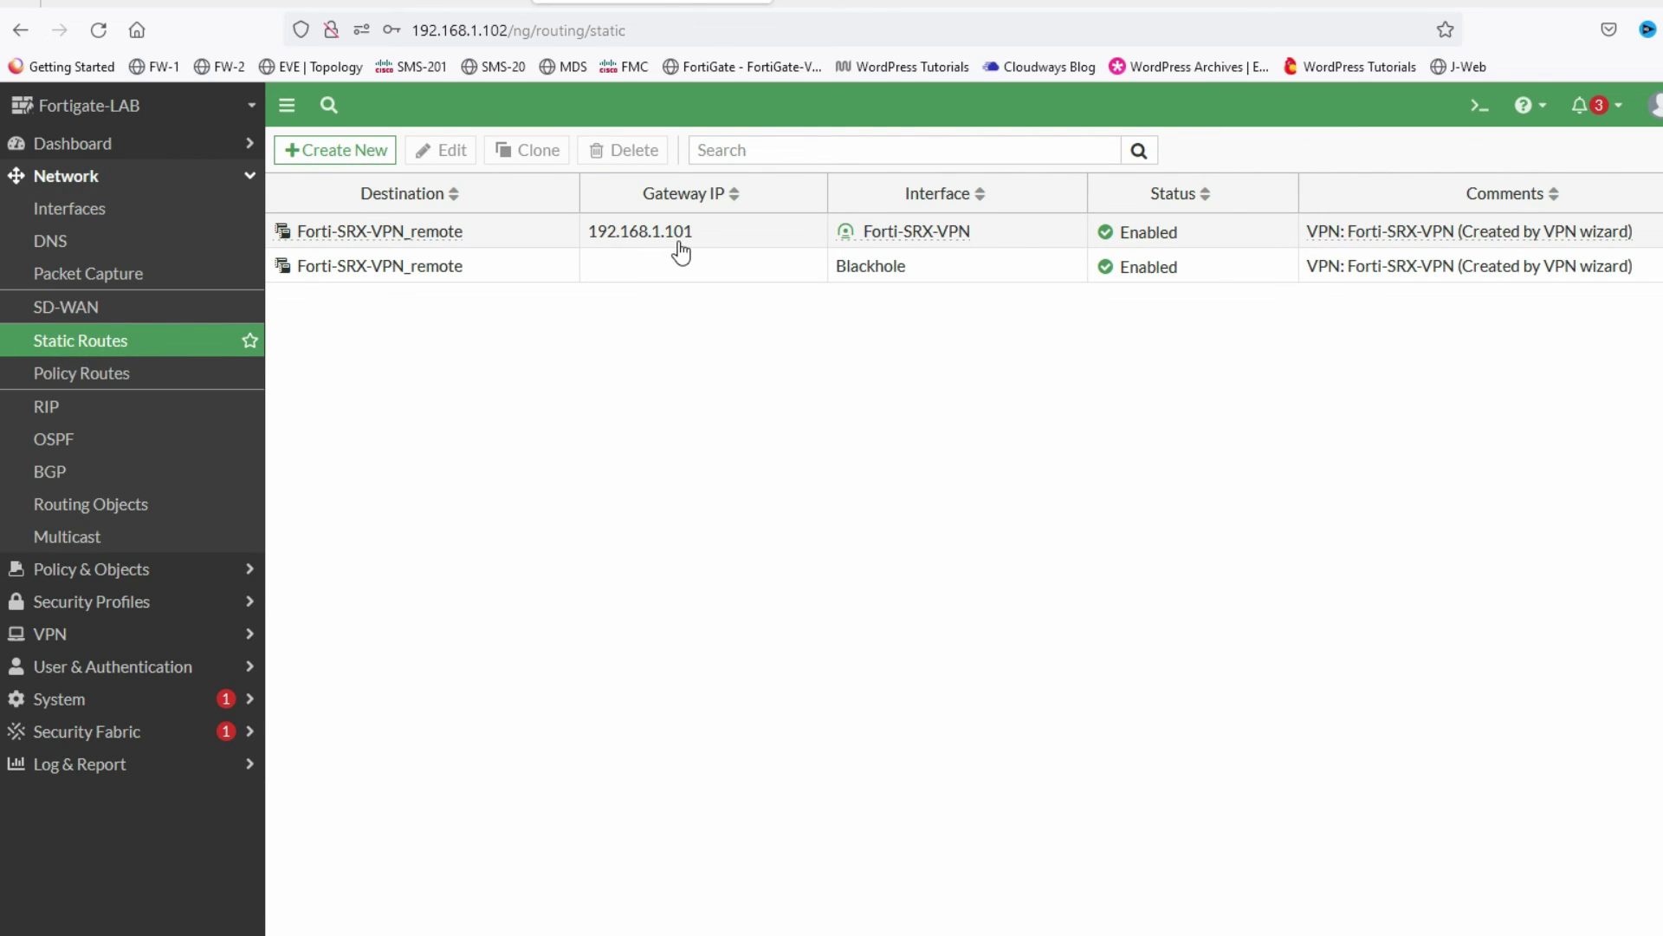
{"action": "left_click", "coordinate": [52, 633]}
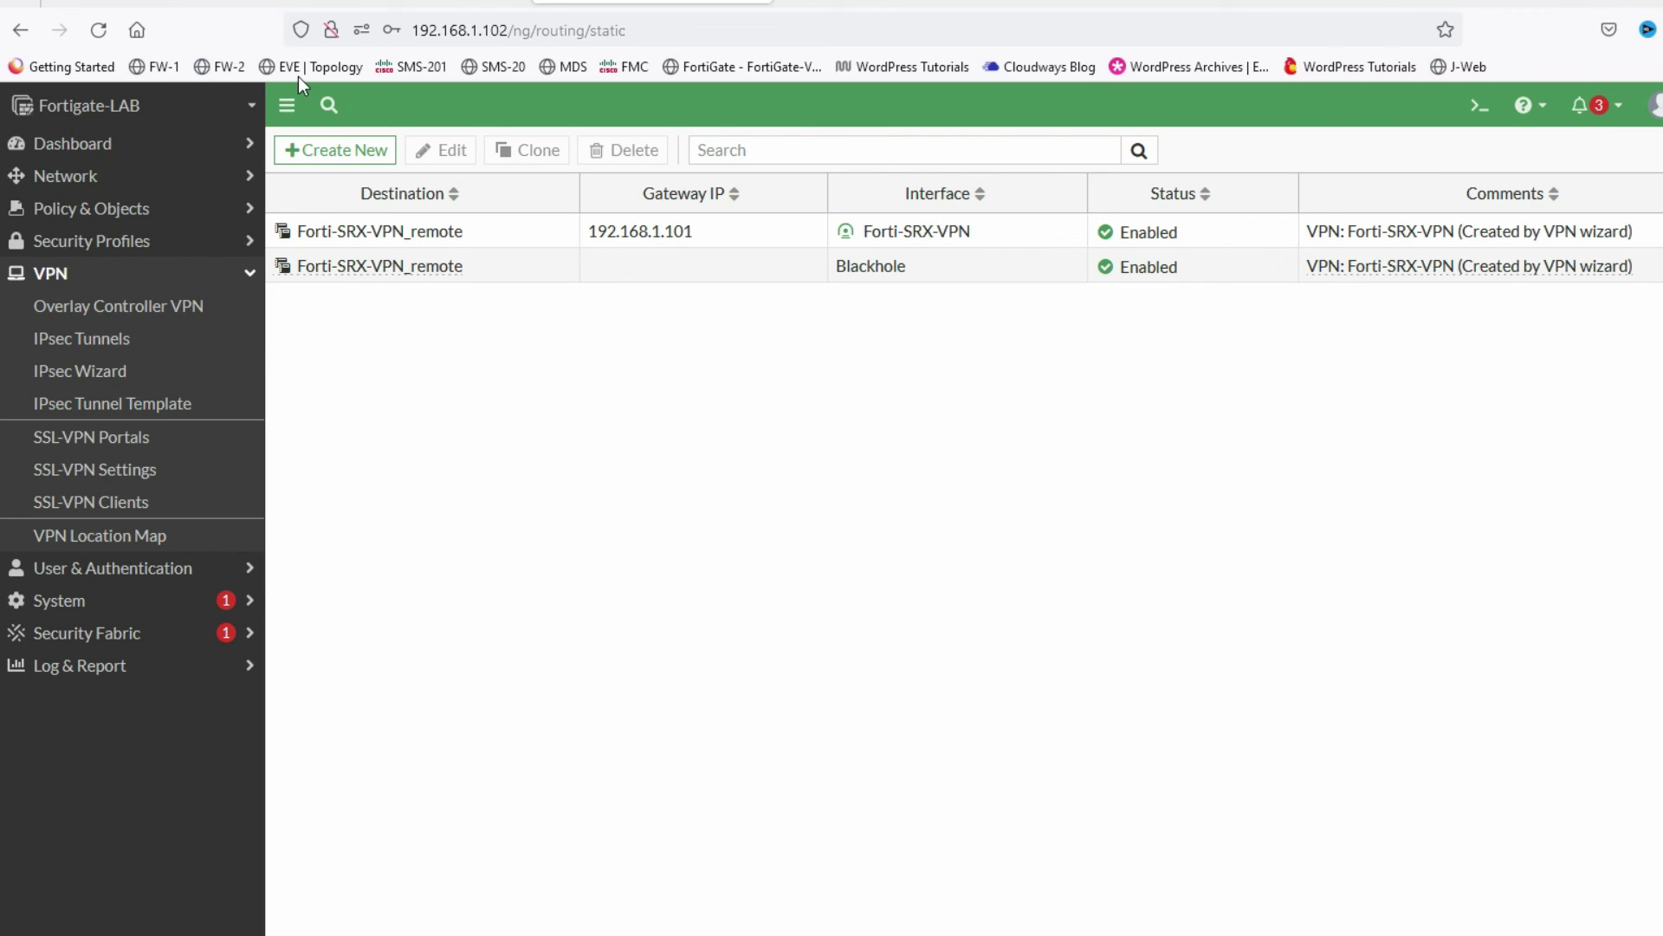
{"action": "left_click", "coordinate": [133, 340]}
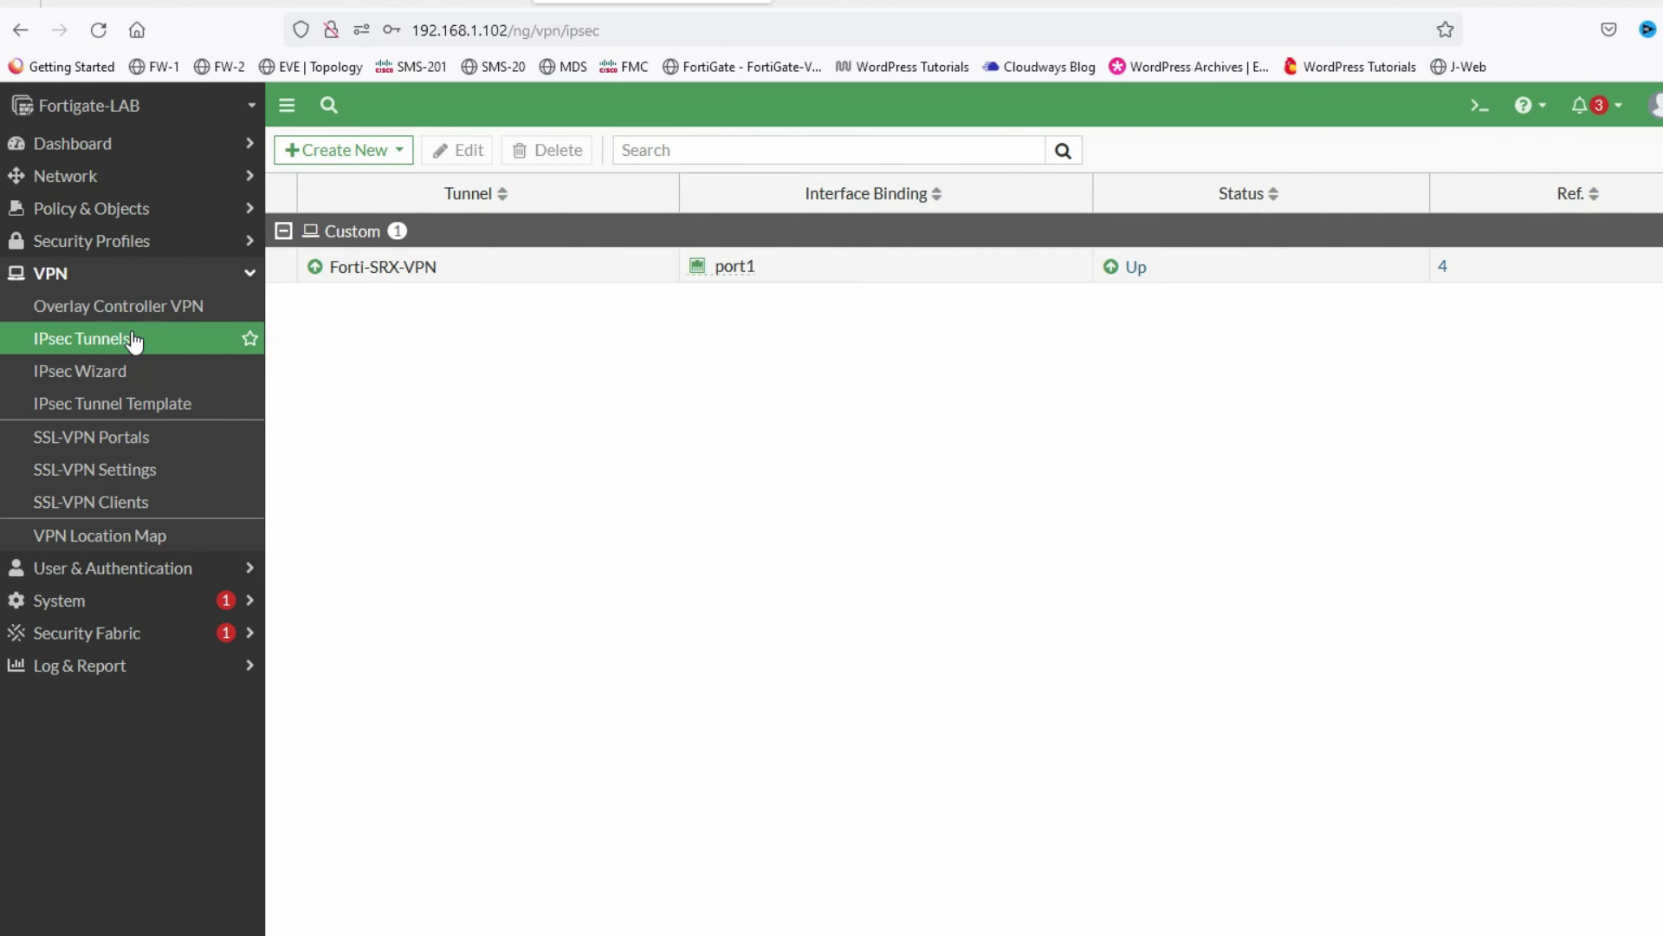
{"action": "left_click", "coordinate": [1135, 276]}
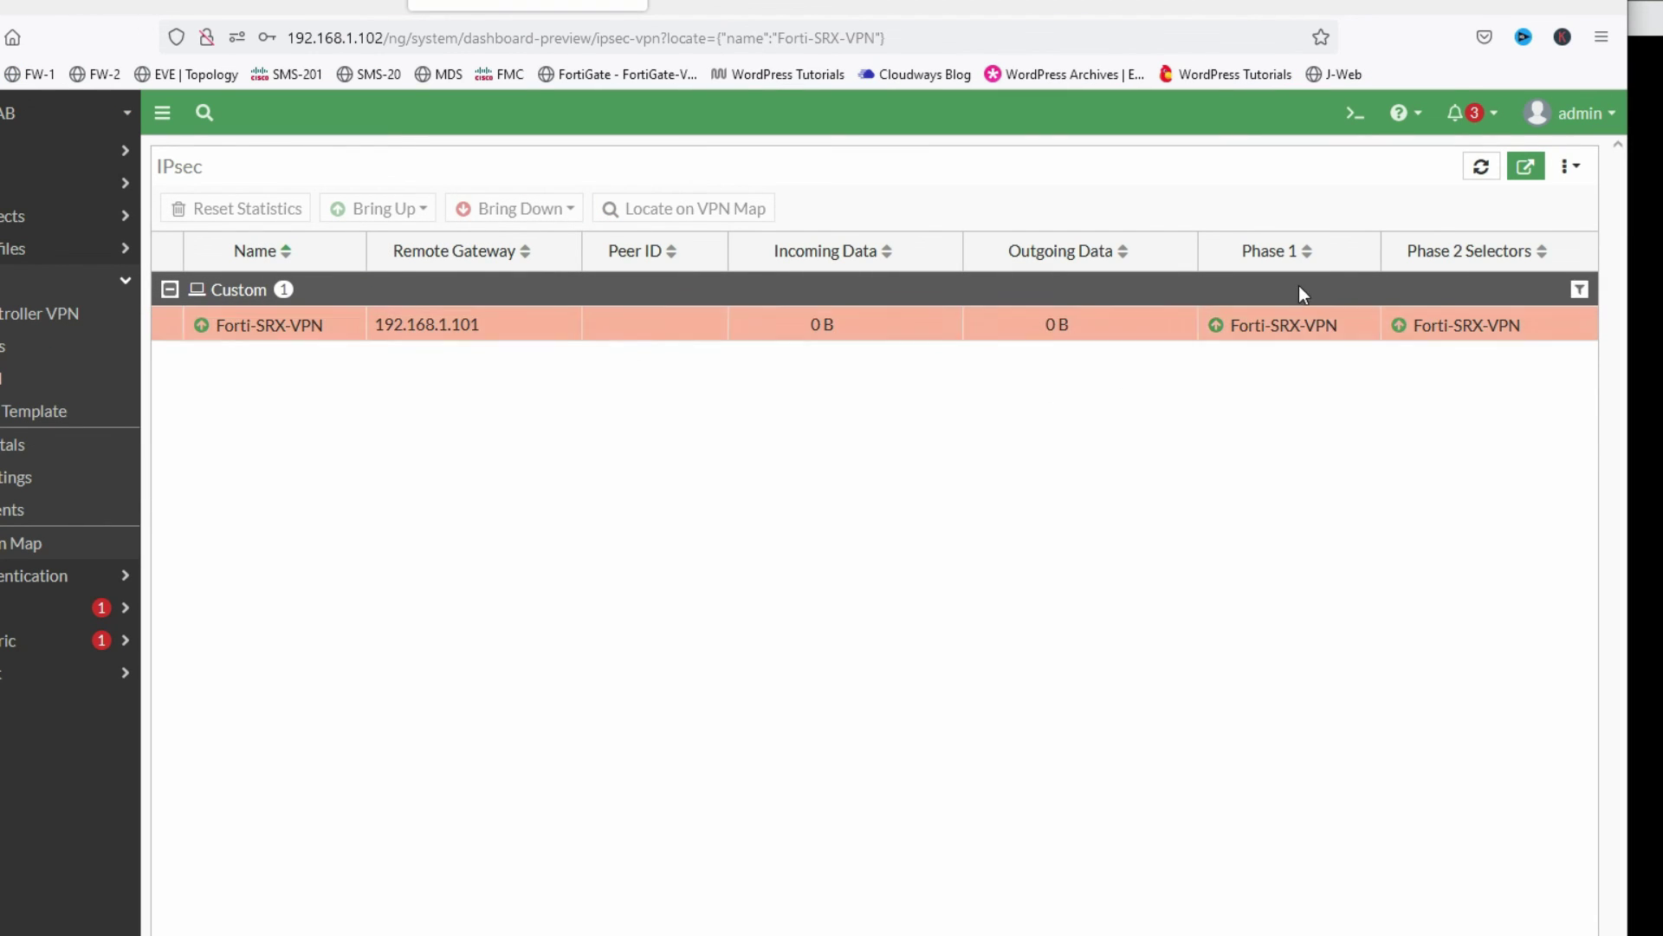
{"action": "mouse_move", "coordinate": [1412, 327]}
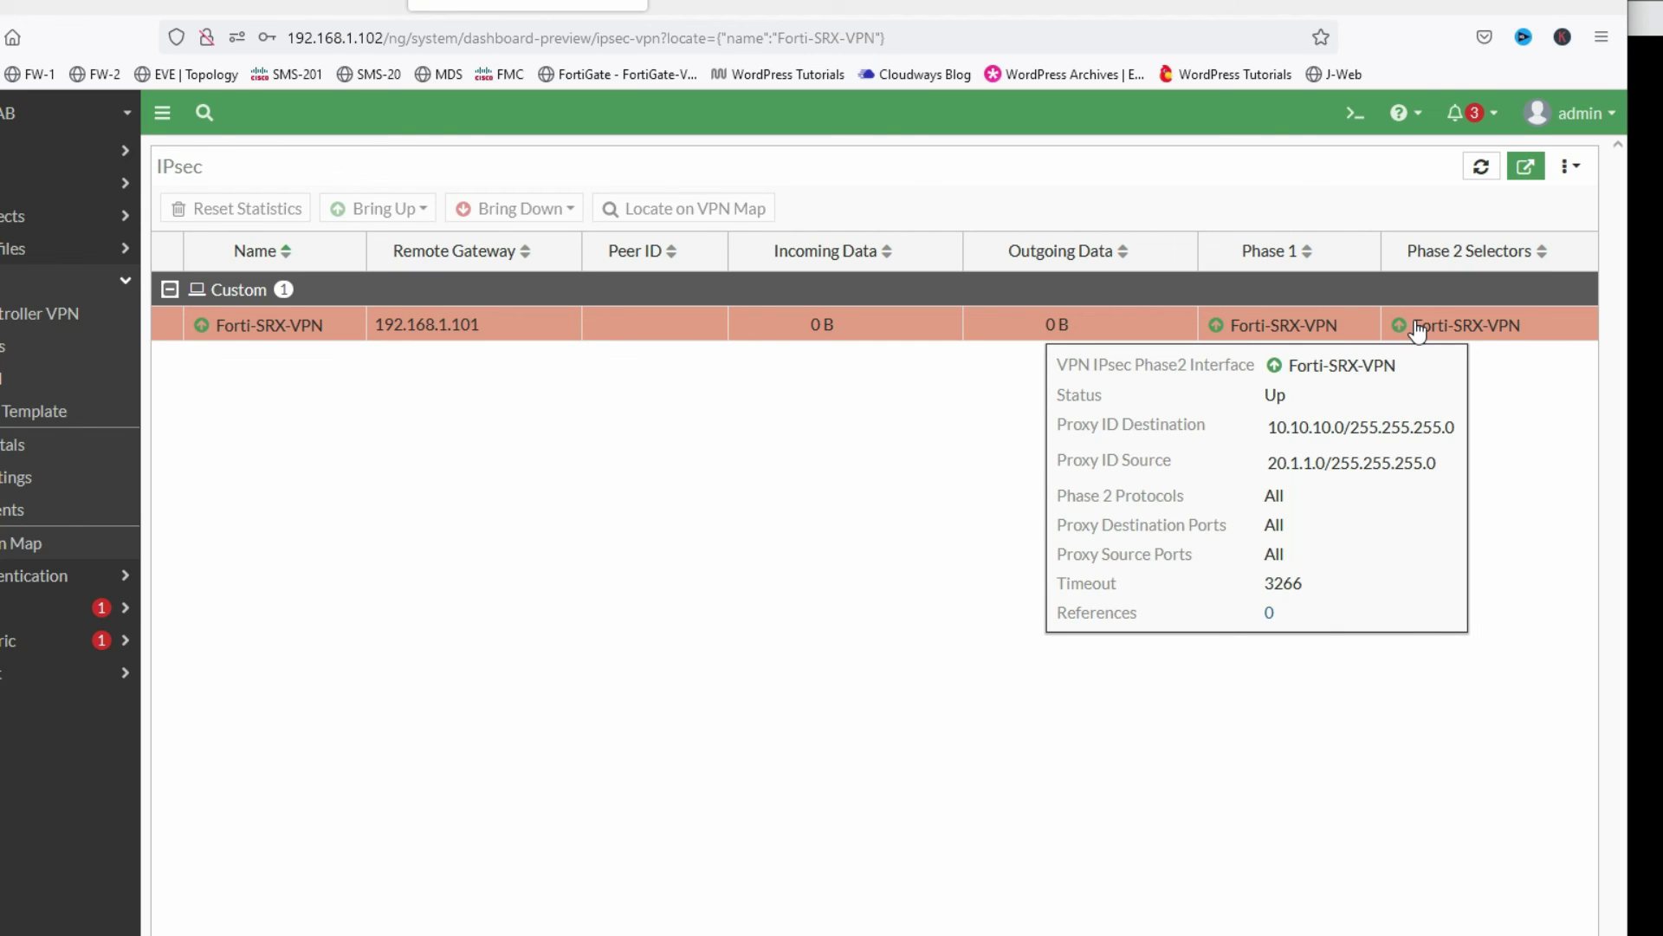
- In J-Web, check the Phase I IKE SA to 192.168.1.102 and Phase II statistics, then reopen the network diagram
{"action": "left_click", "coordinate": [265, 7]}
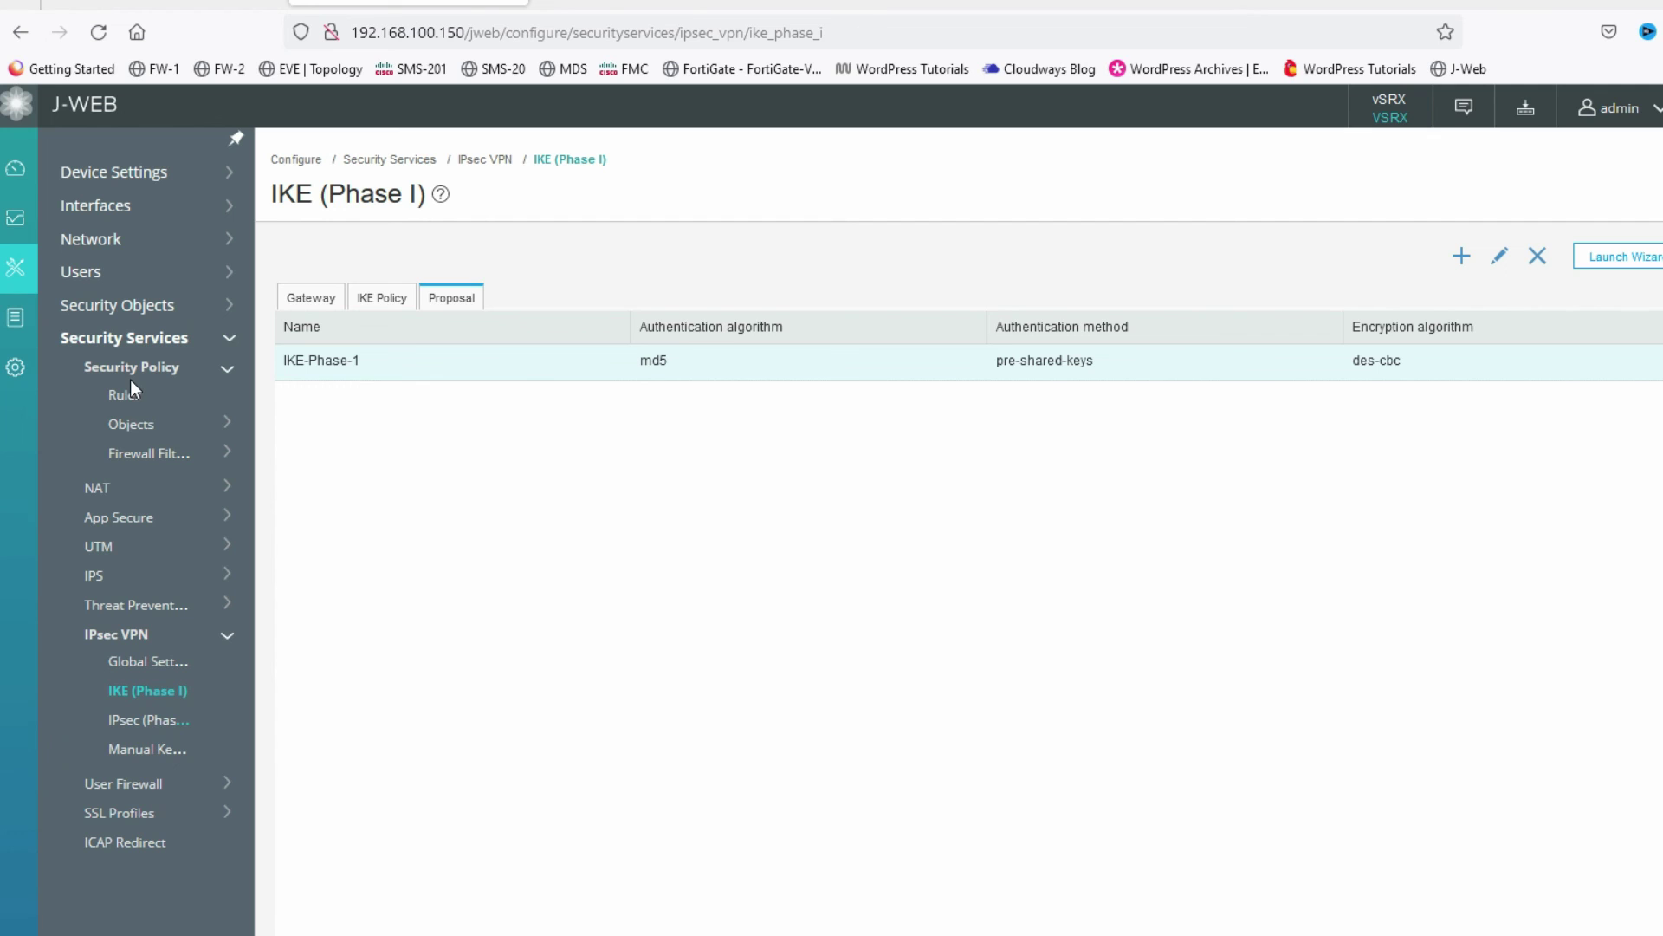
{"action": "left_click", "coordinate": [102, 217]}
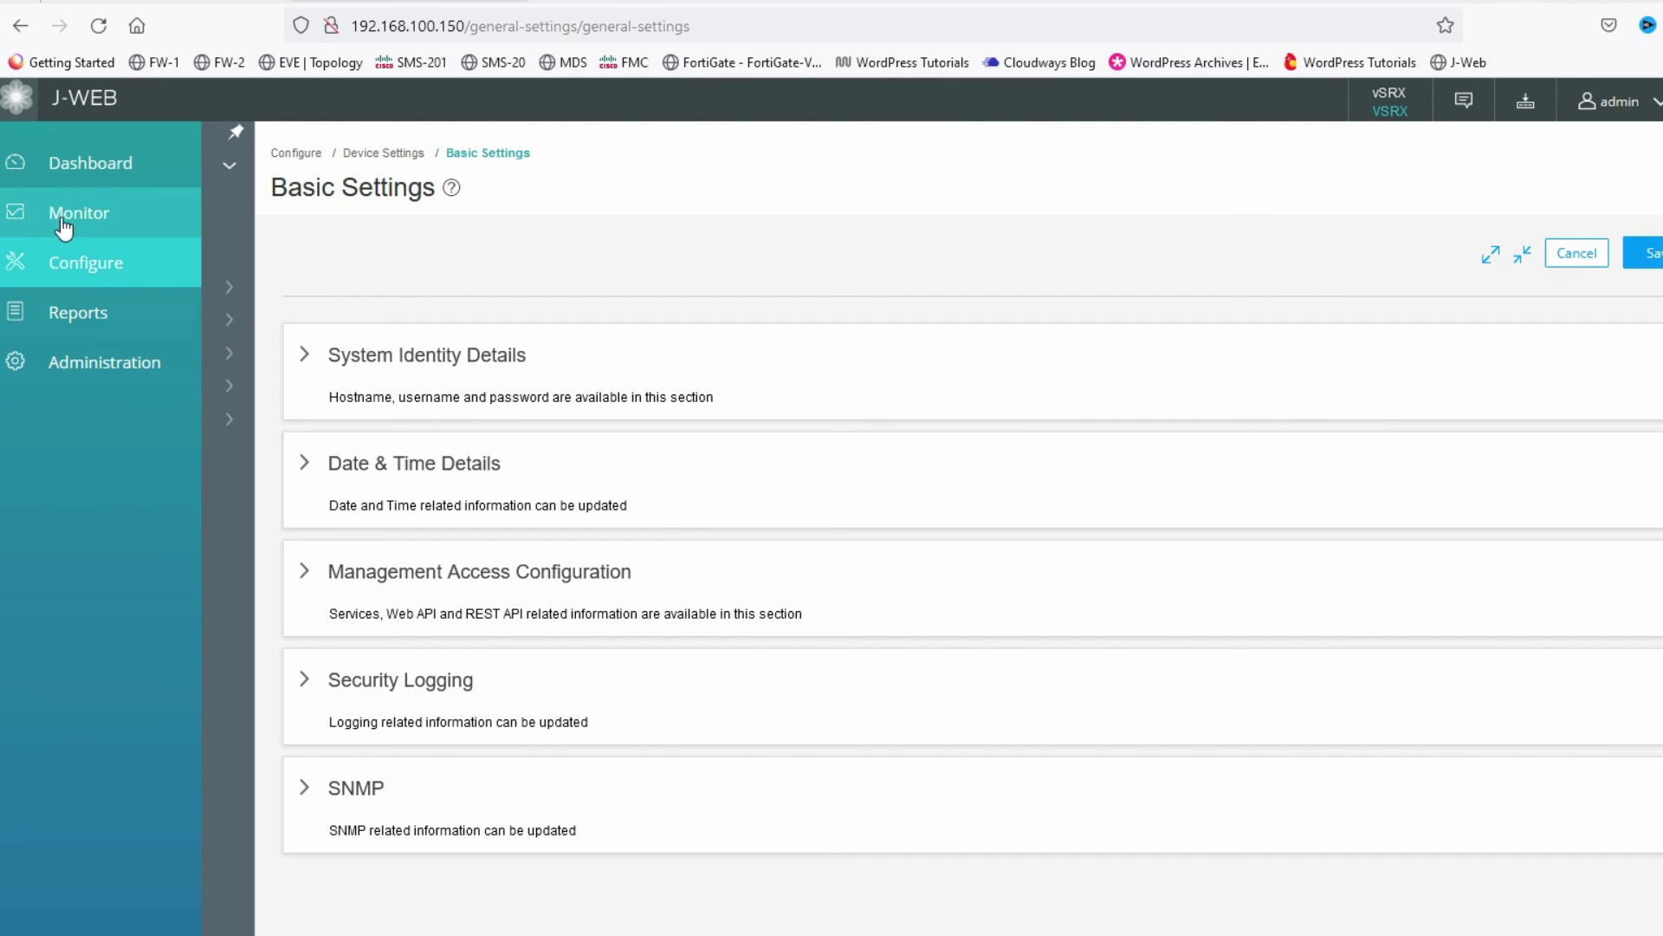
{"action": "left_click", "coordinate": [77, 223]}
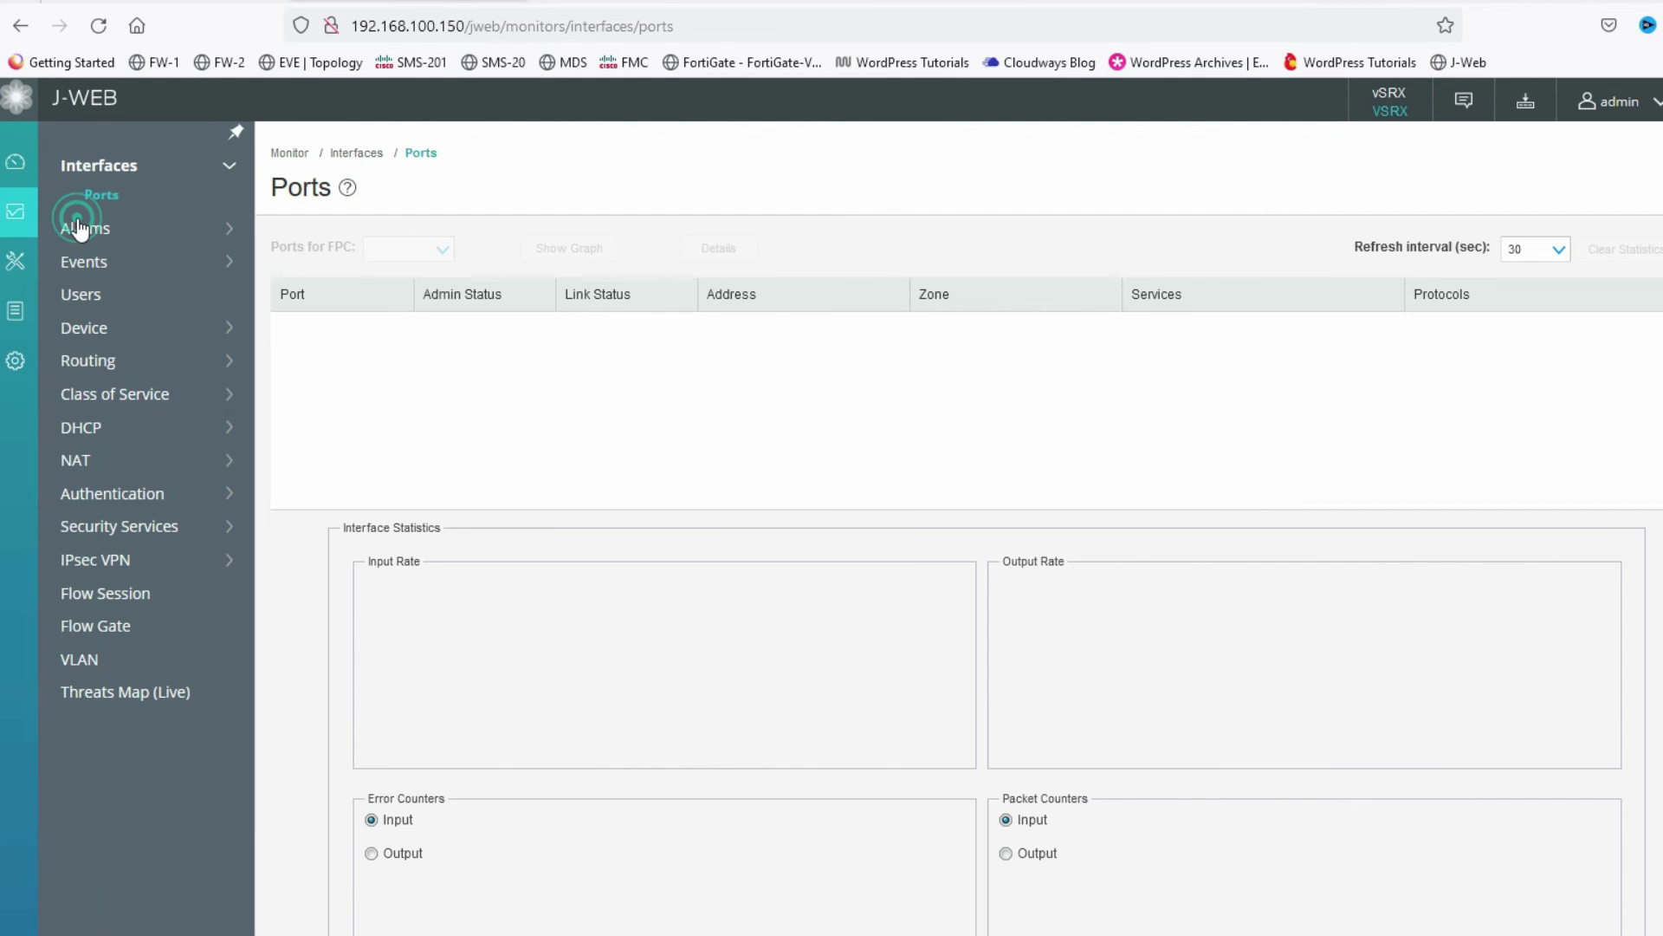
{"action": "left_click", "coordinate": [99, 563]}
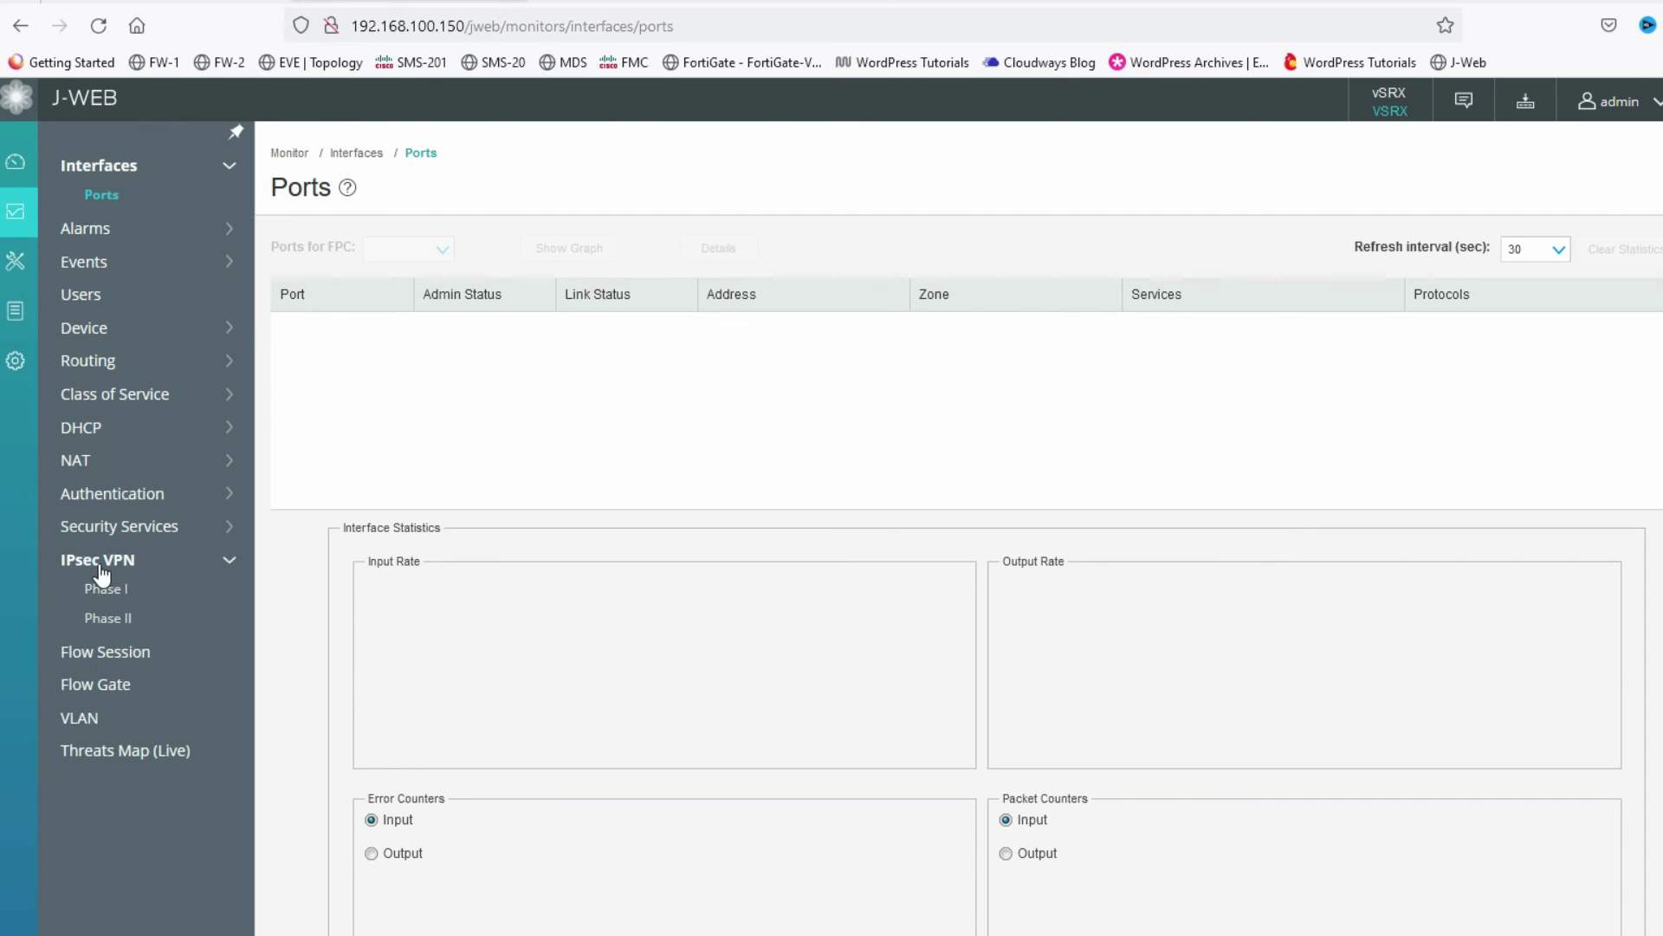
{"action": "left_click", "coordinate": [104, 589]}
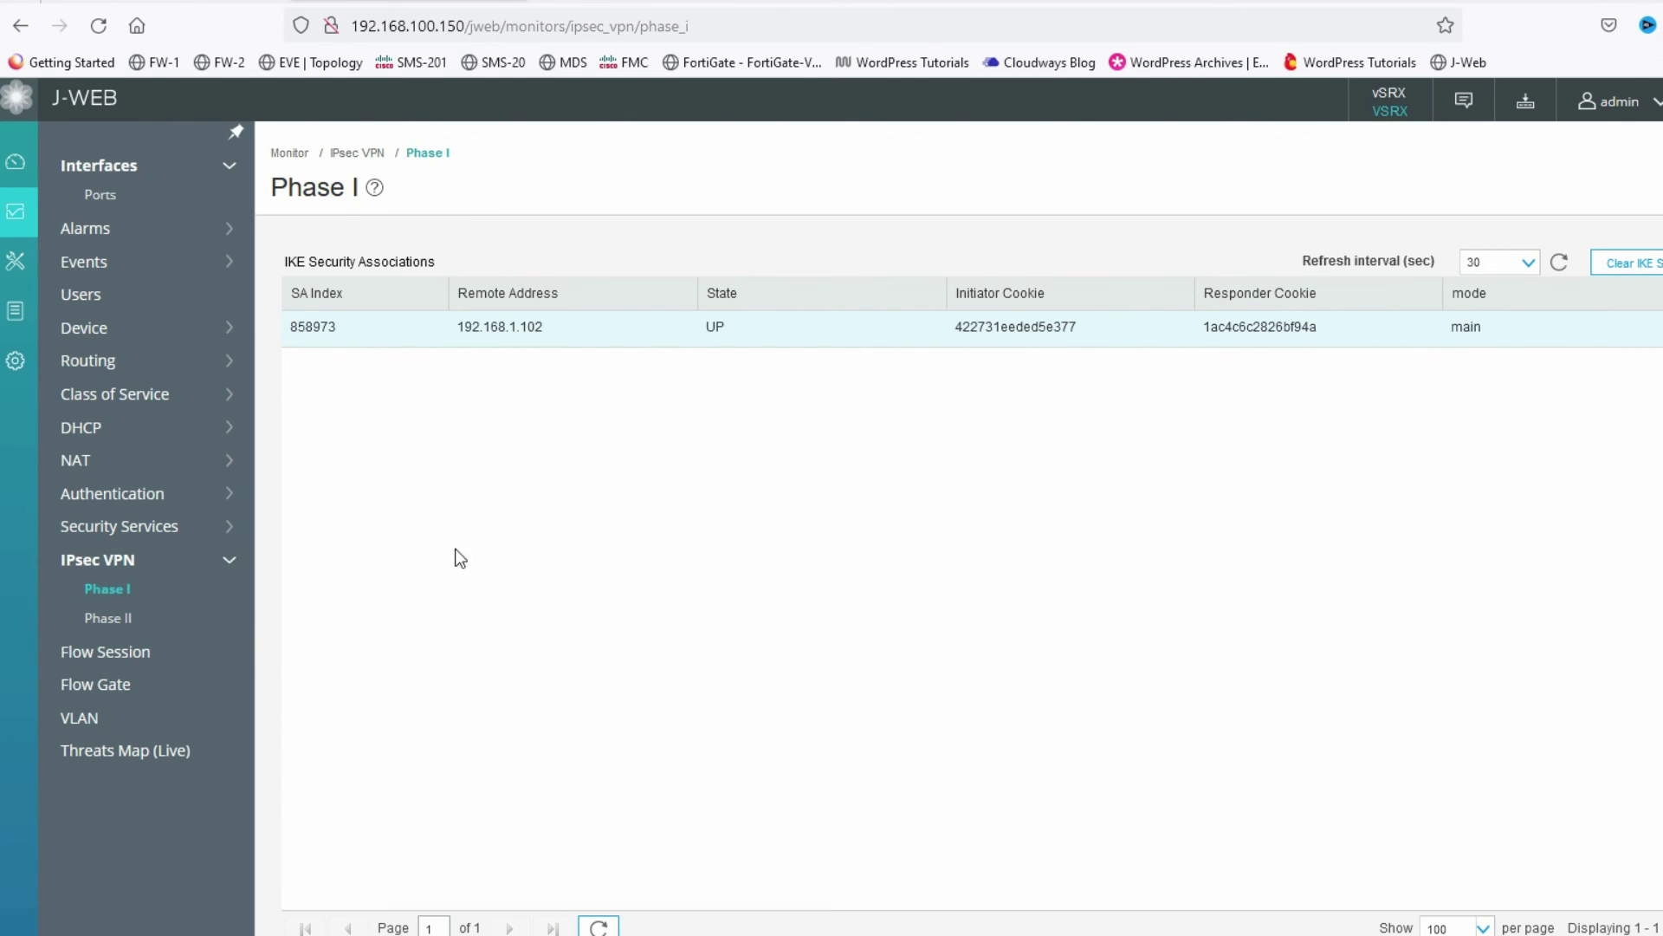
{"action": "left_click", "coordinate": [119, 625]}
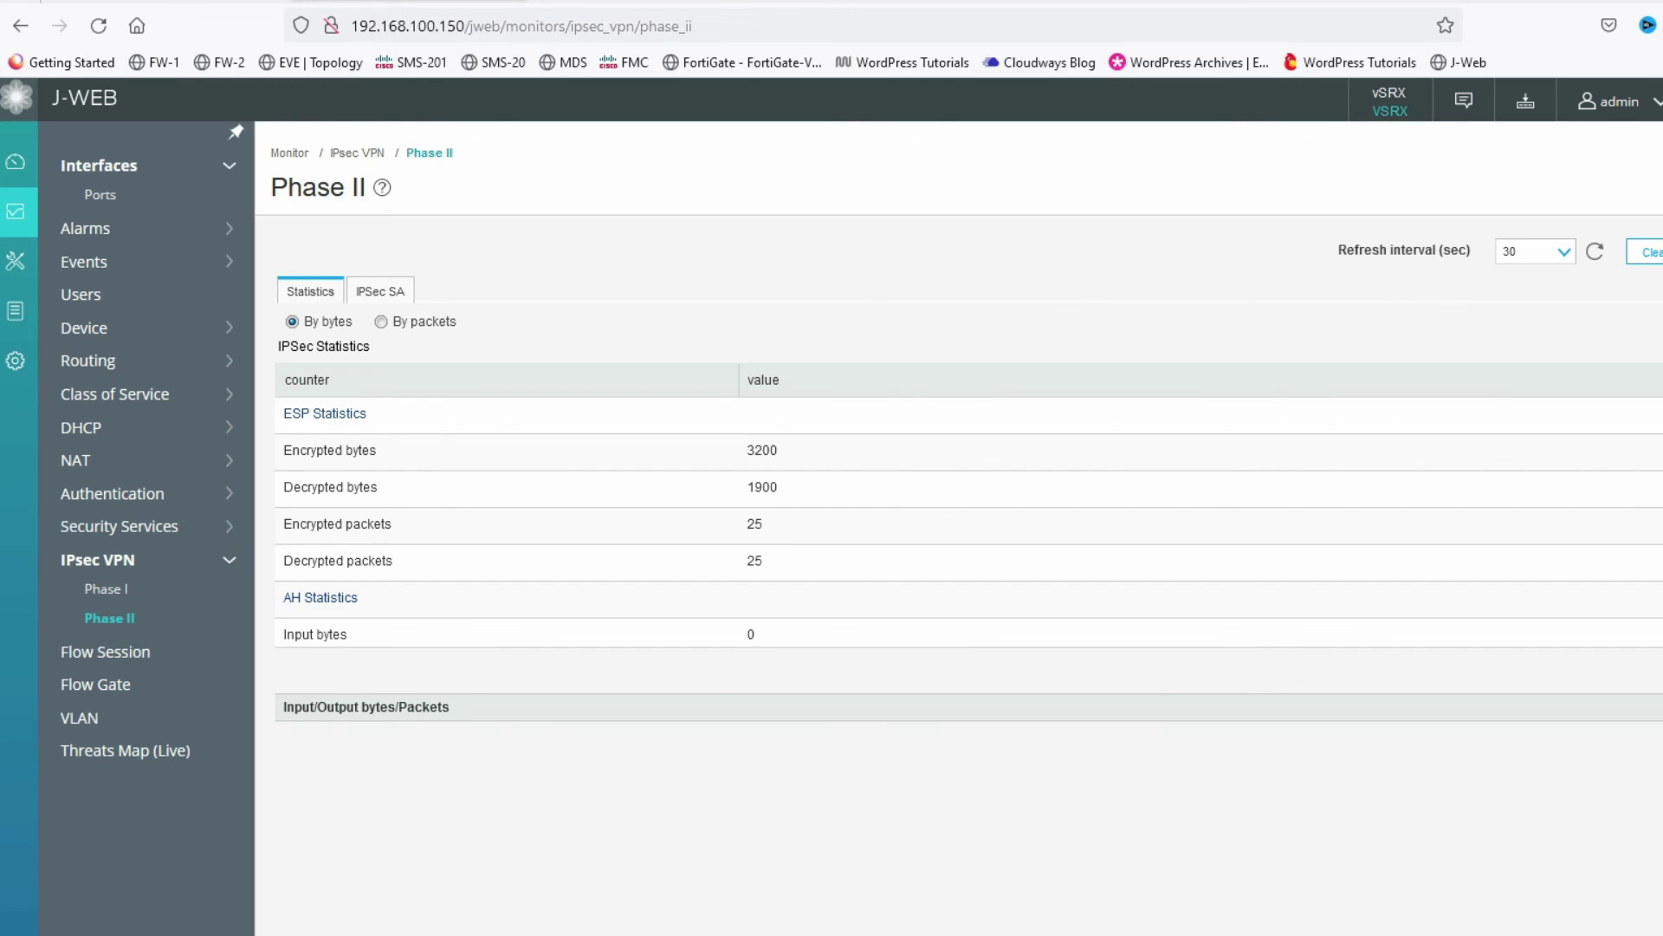
{"action": "left_click", "coordinate": [641, 908]}
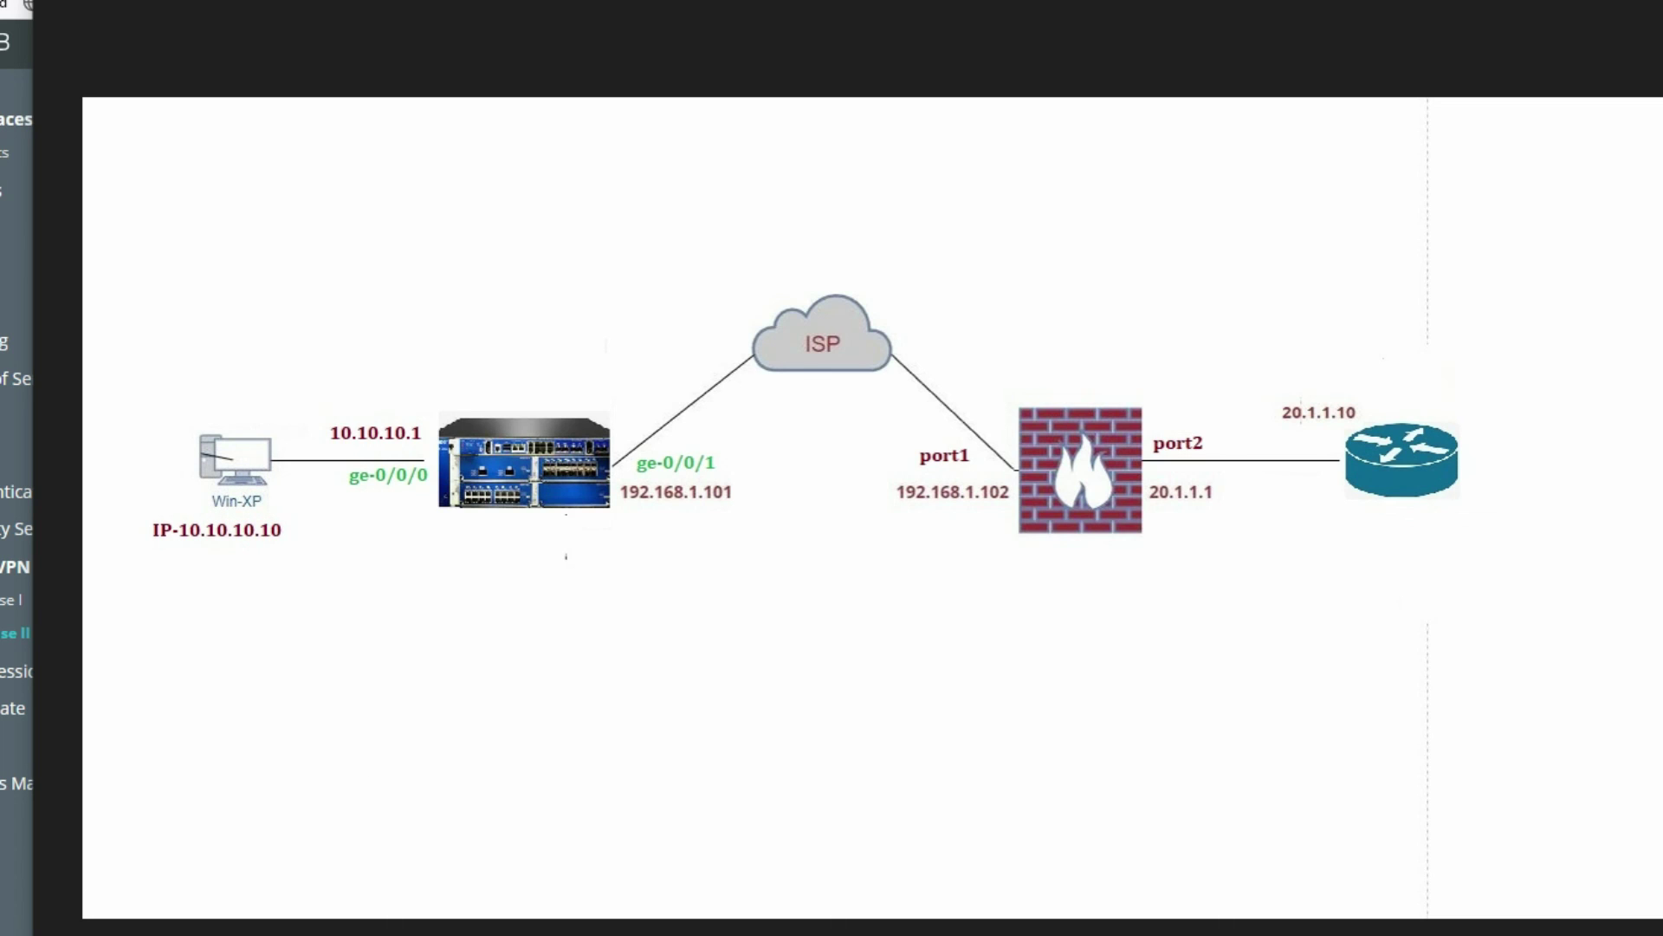
- From the Windows XP-A VM, ping 20.1.1.10 across the tunnel and get 4/4 replies
{"action": "left_click", "coordinate": [402, 918]}
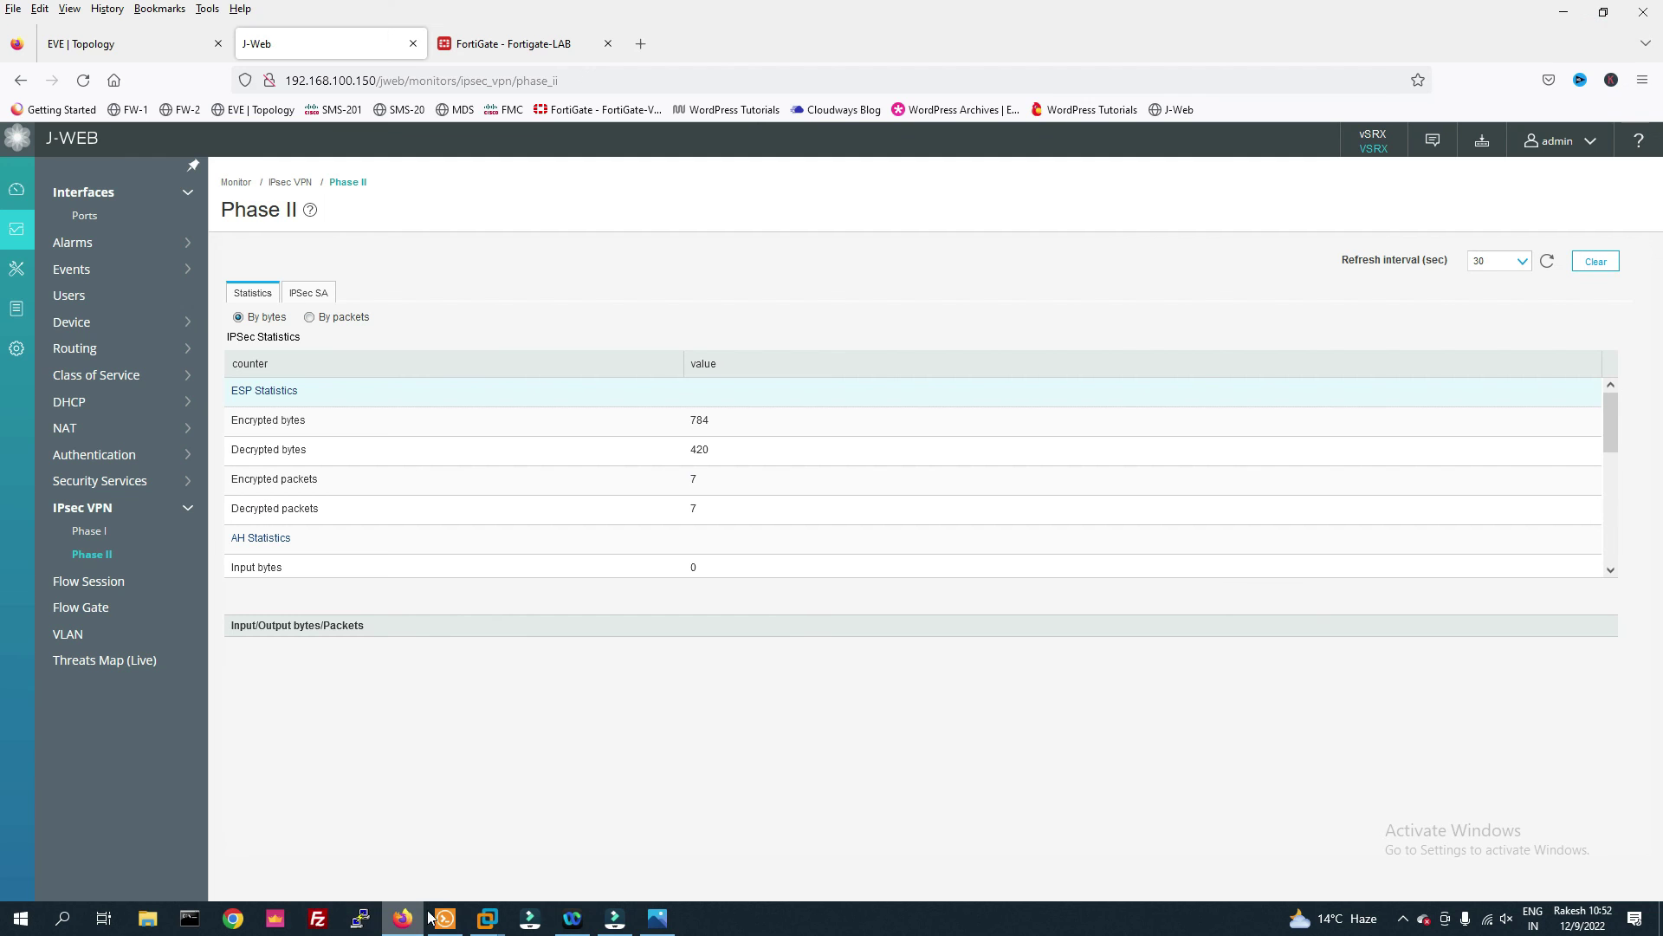
{"action": "mouse_move", "coordinate": [482, 916]}
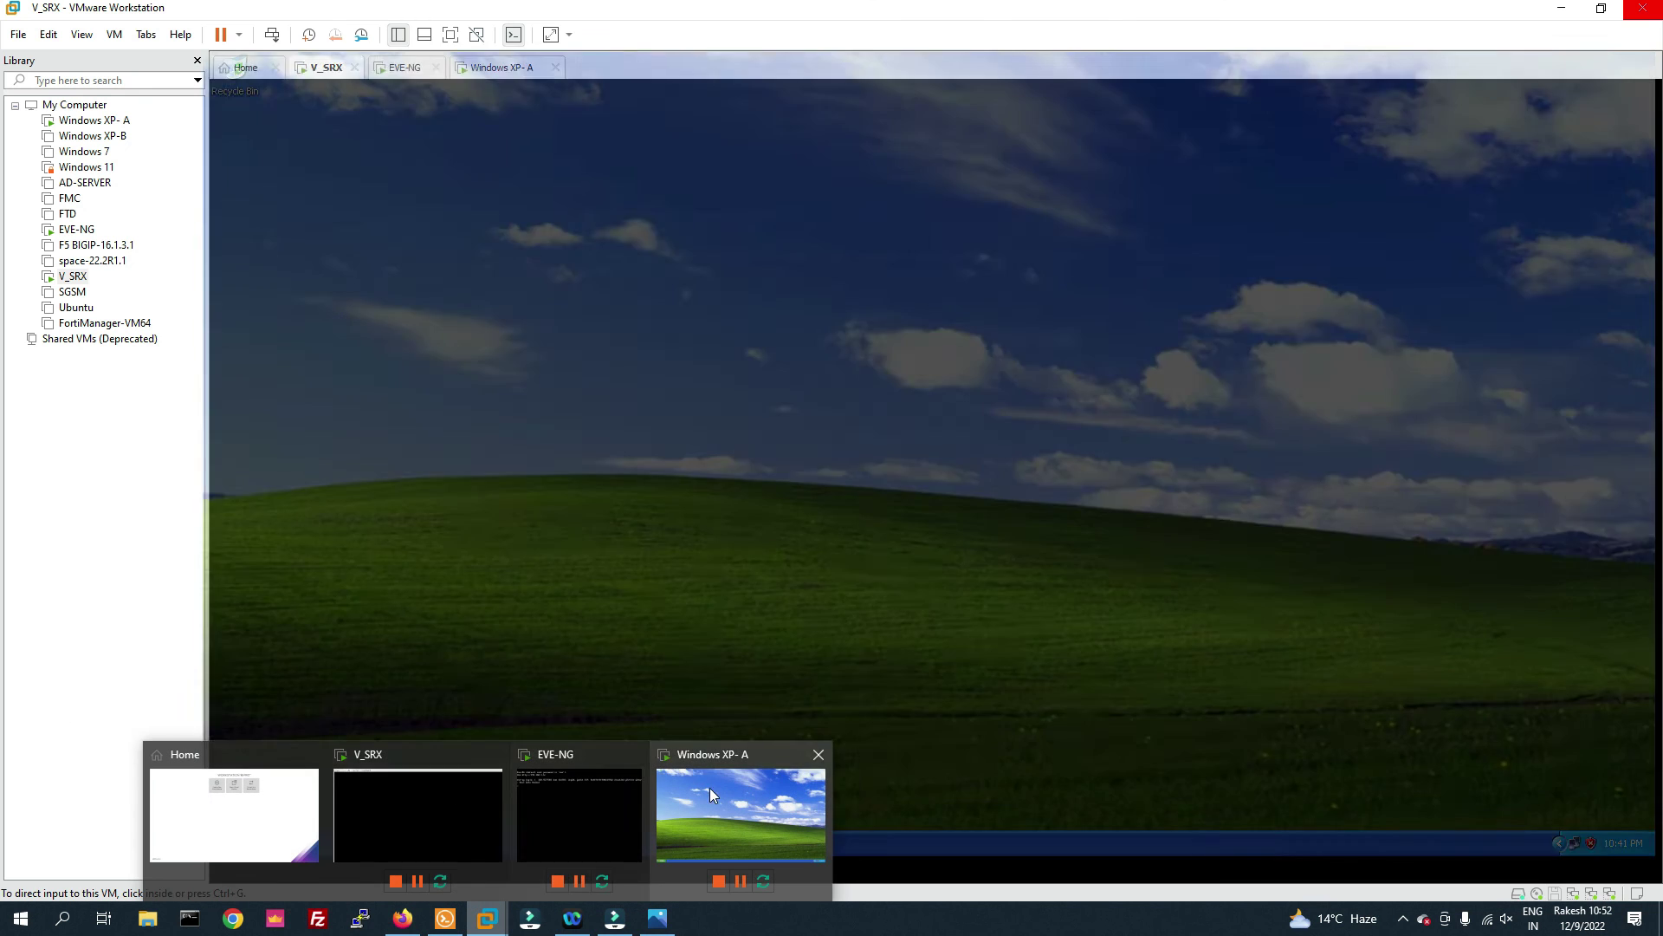
{"action": "left_click", "coordinate": [710, 787]}
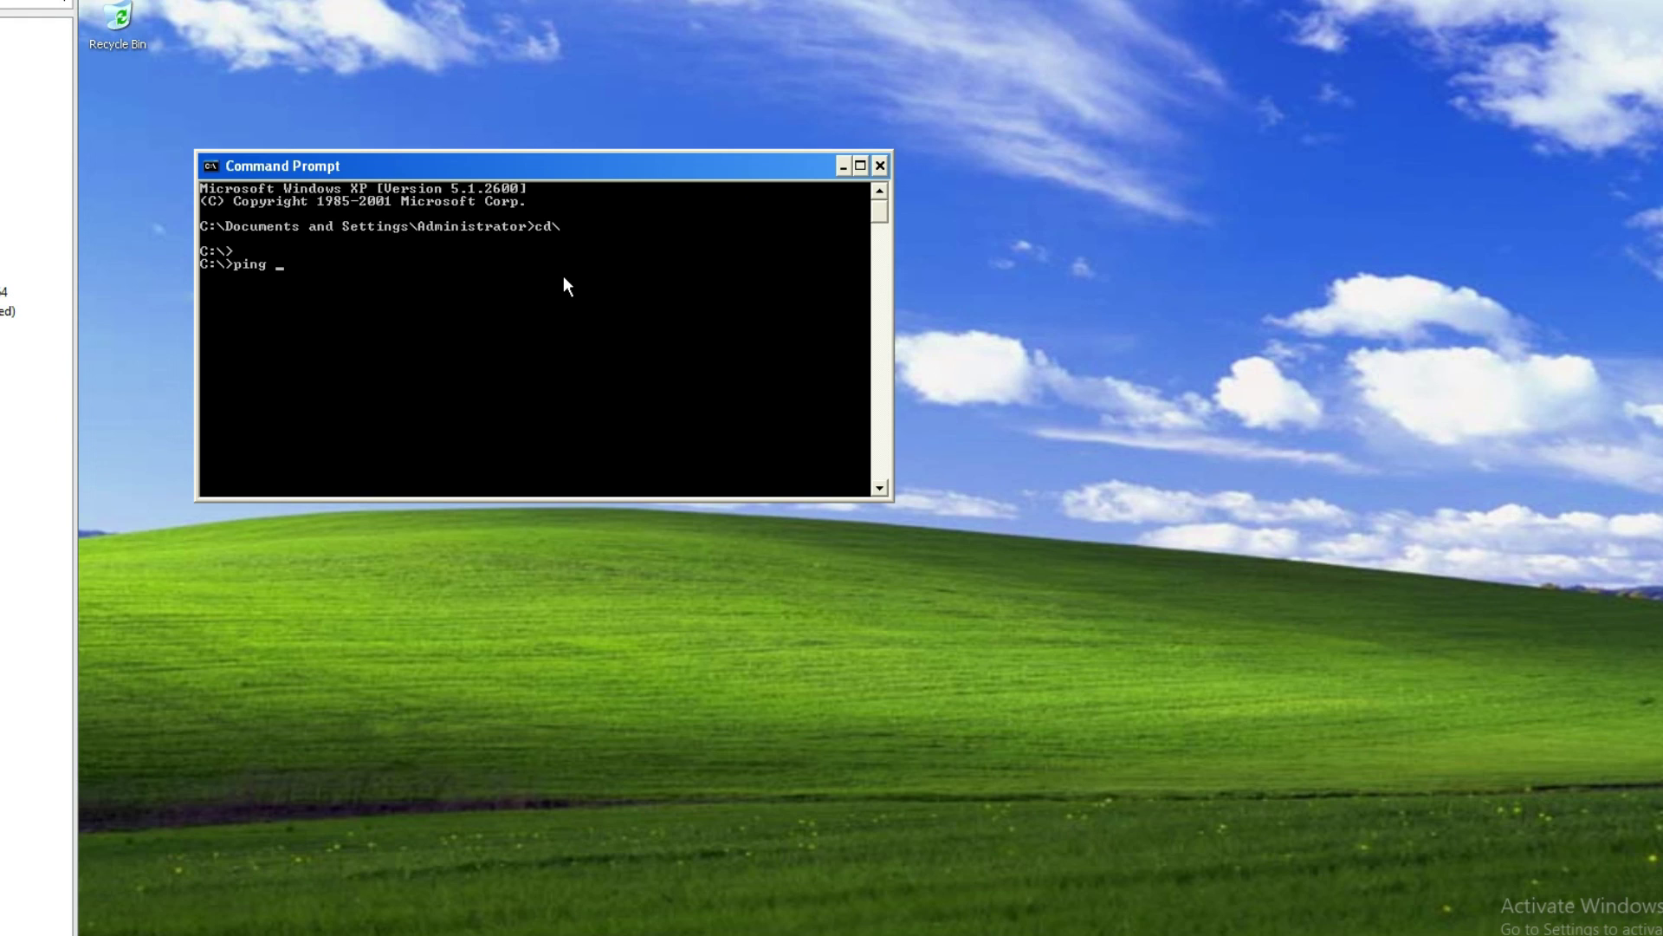
{"action": "type", "text": "20.1.1.10"}
{"action": "key", "text": "Return"}
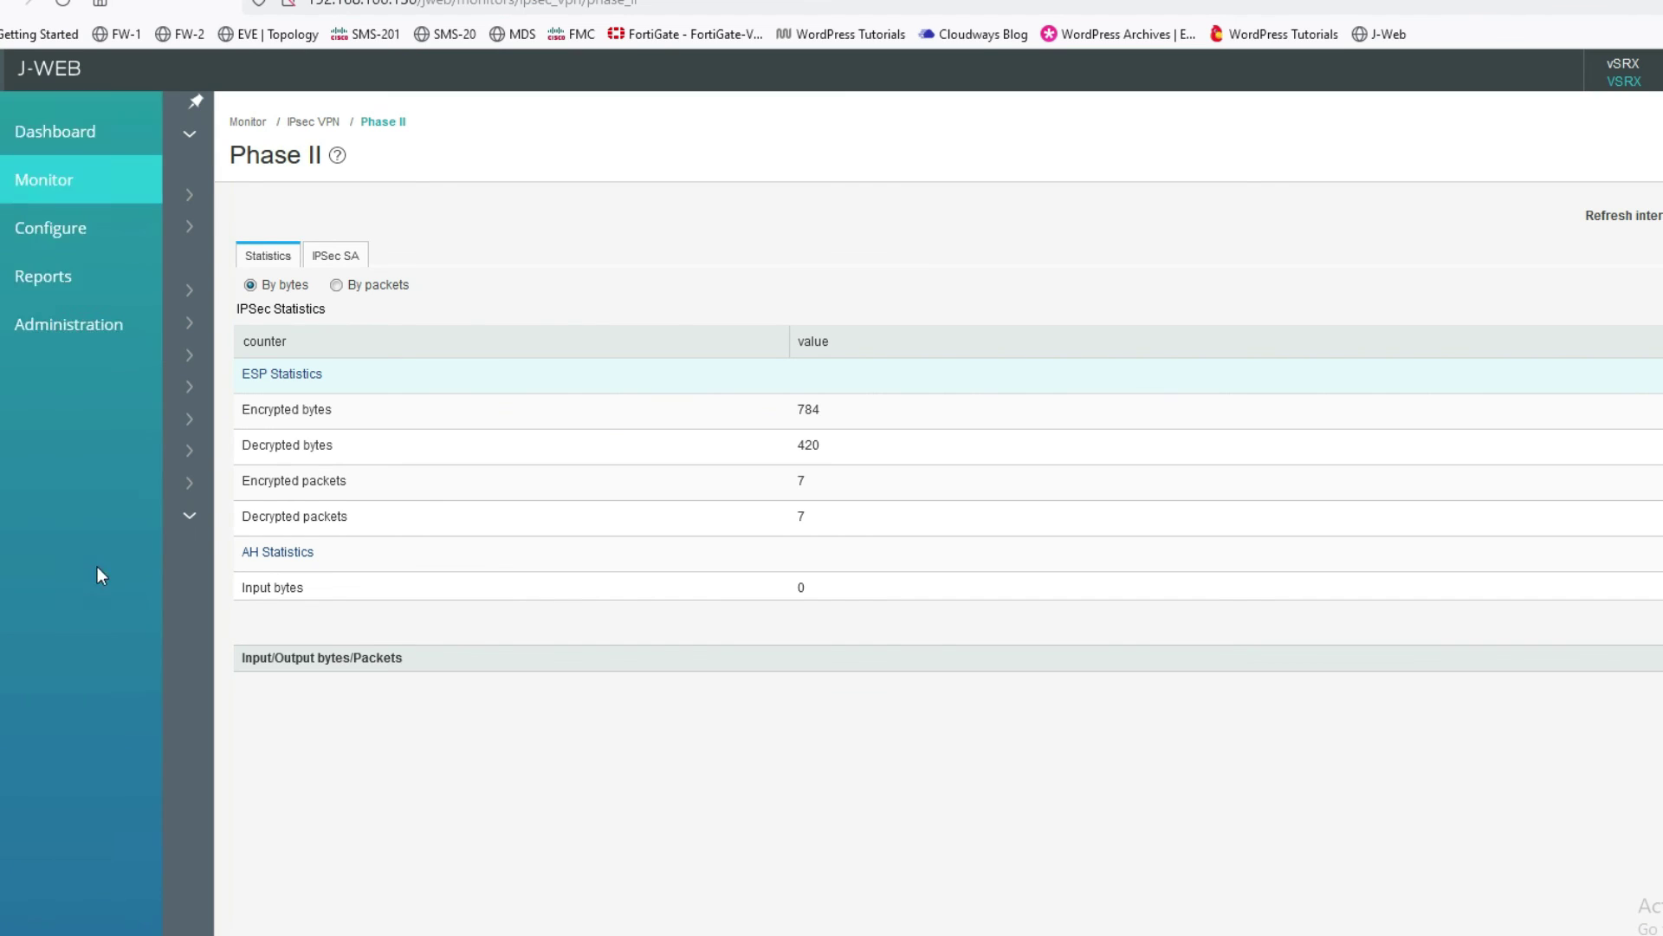
- Refresh J-Web's Phase II statistics to show 11 packets each way and 1232 encrypted bytes
{"action": "left_click", "coordinate": [273, 254]}
{"action": "left_click", "coordinate": [344, 262]}
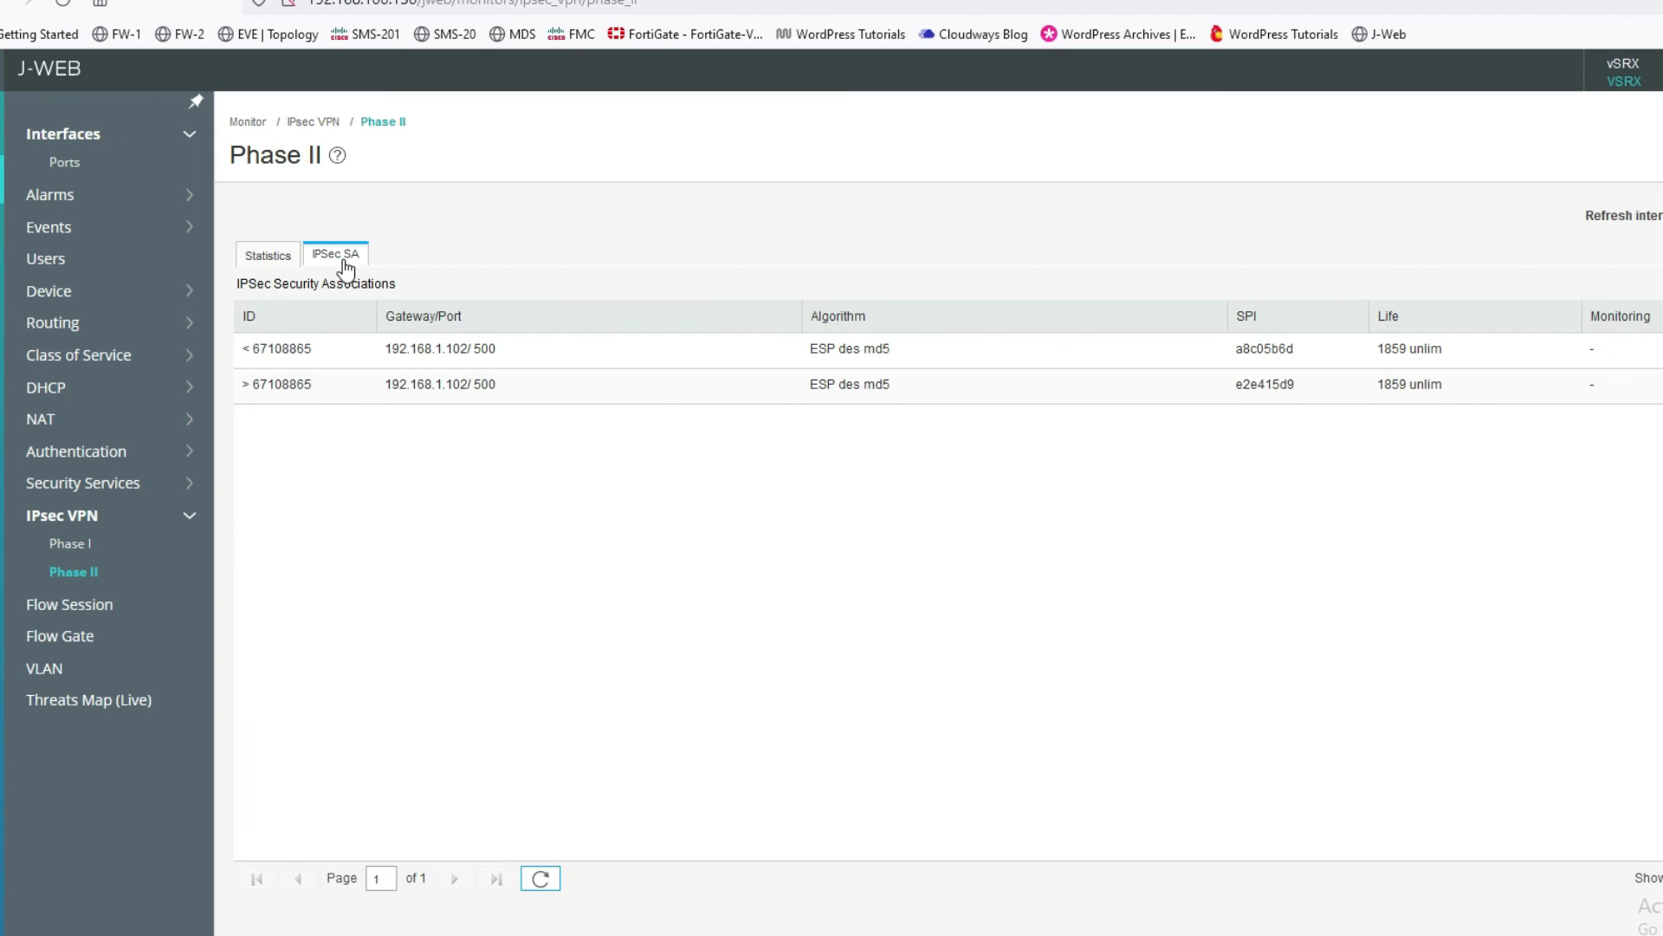
{"action": "left_click", "coordinate": [272, 259]}
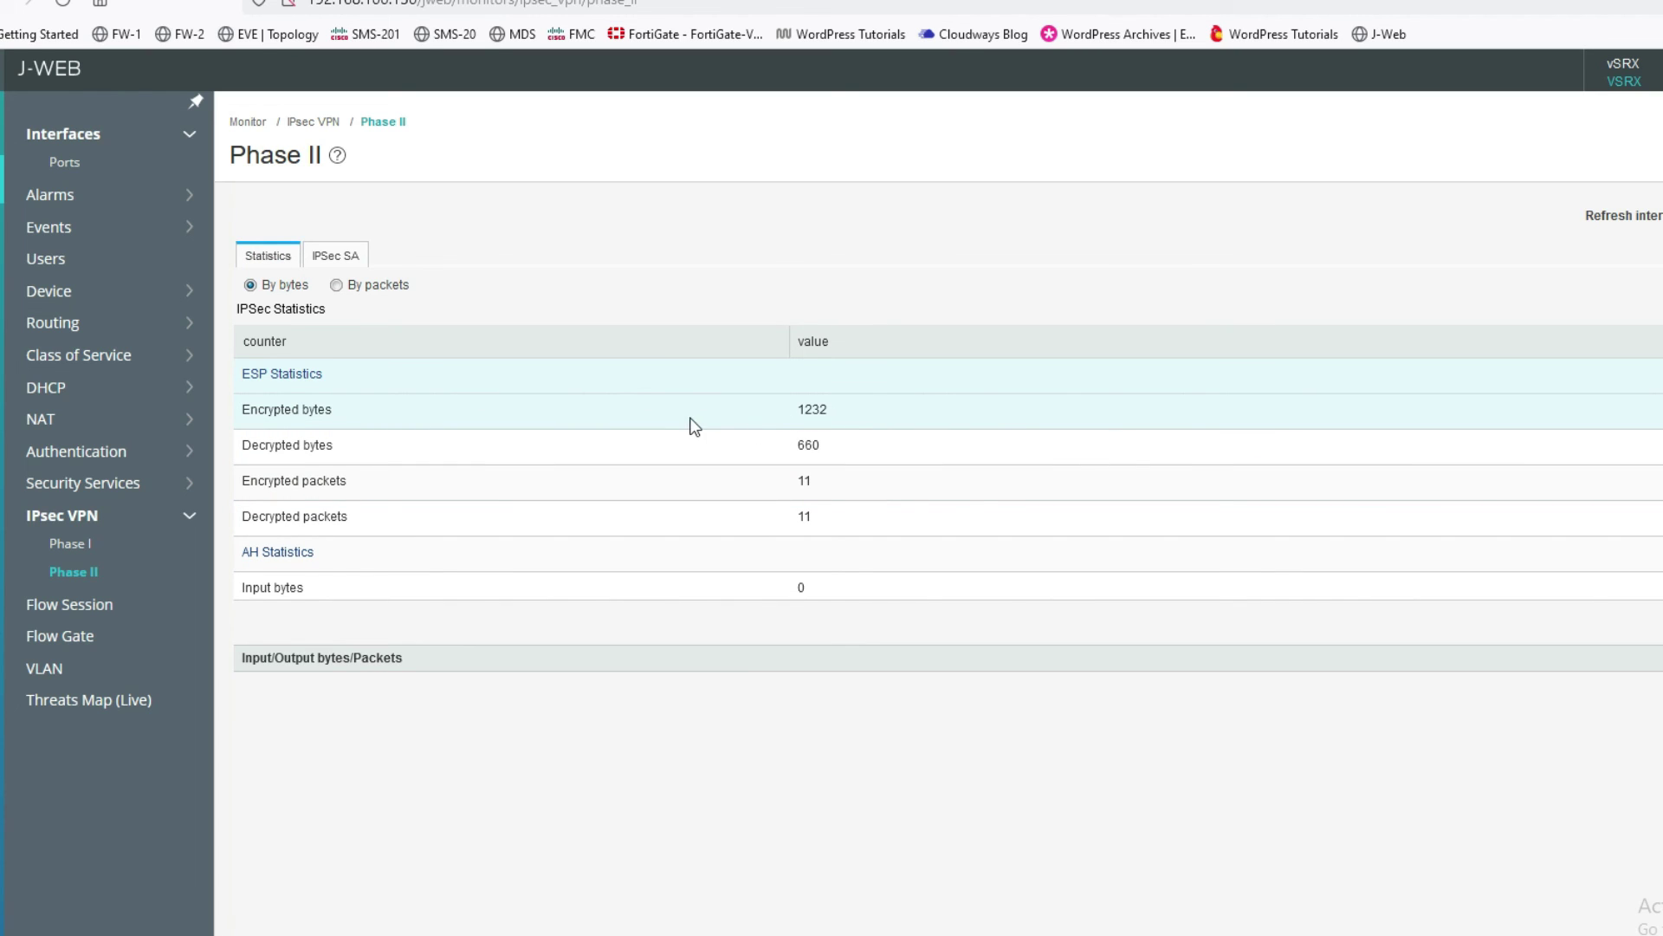
{"action": "left_click", "coordinate": [802, 414]}
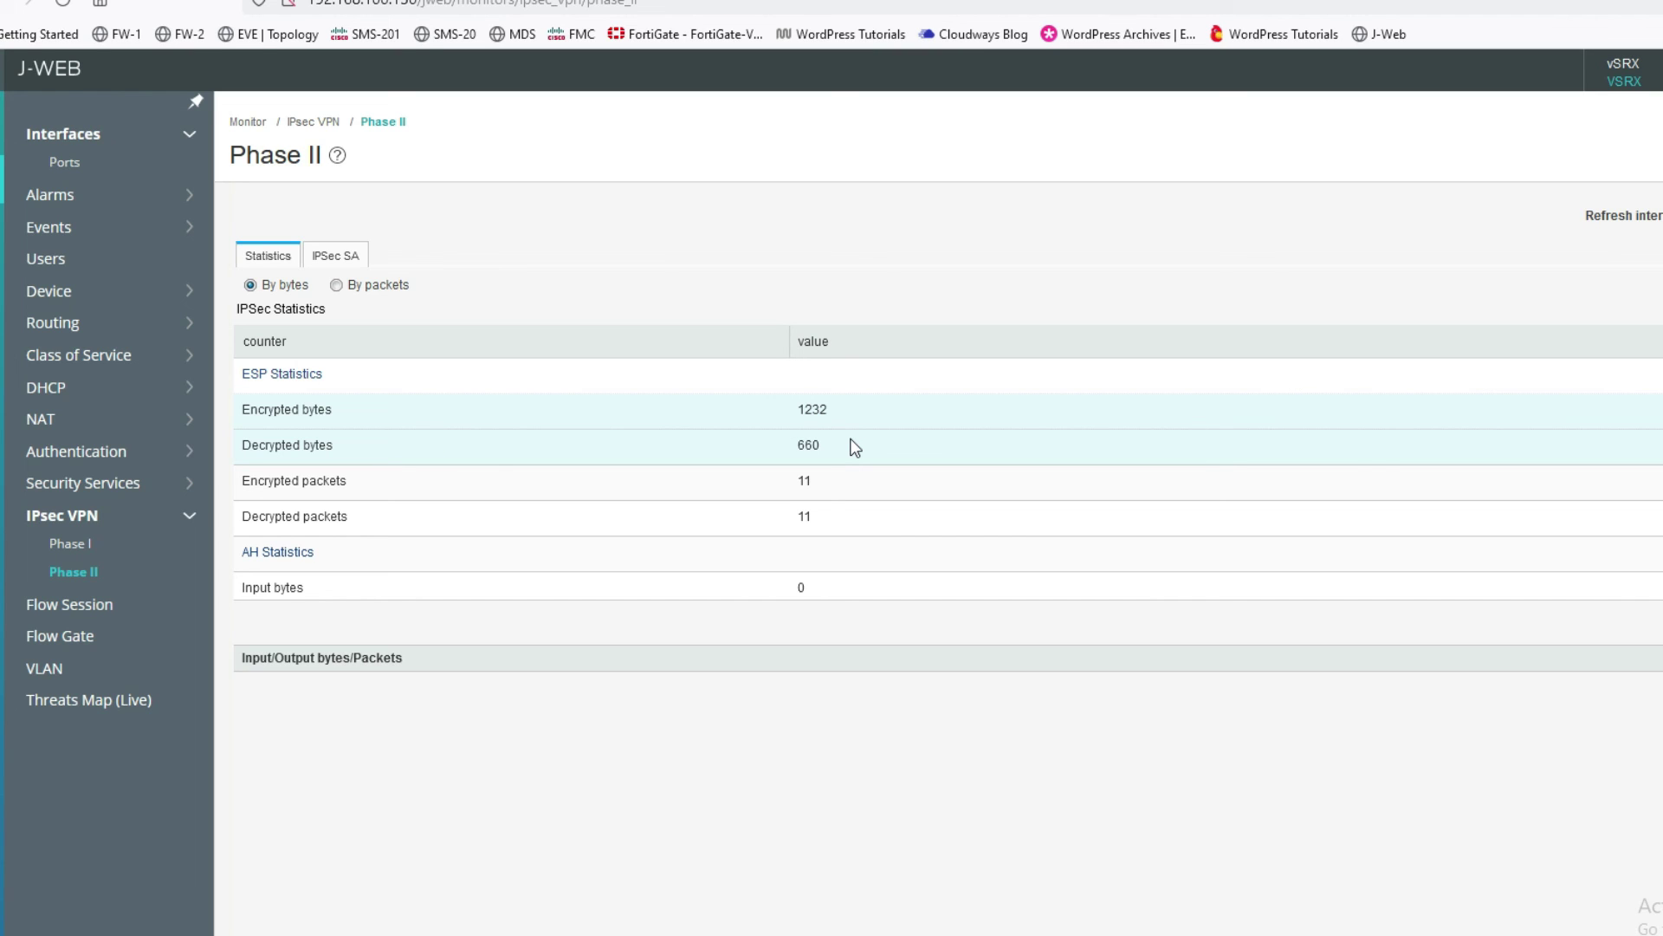
{"action": "mouse_move", "coordinate": [552, 934]}
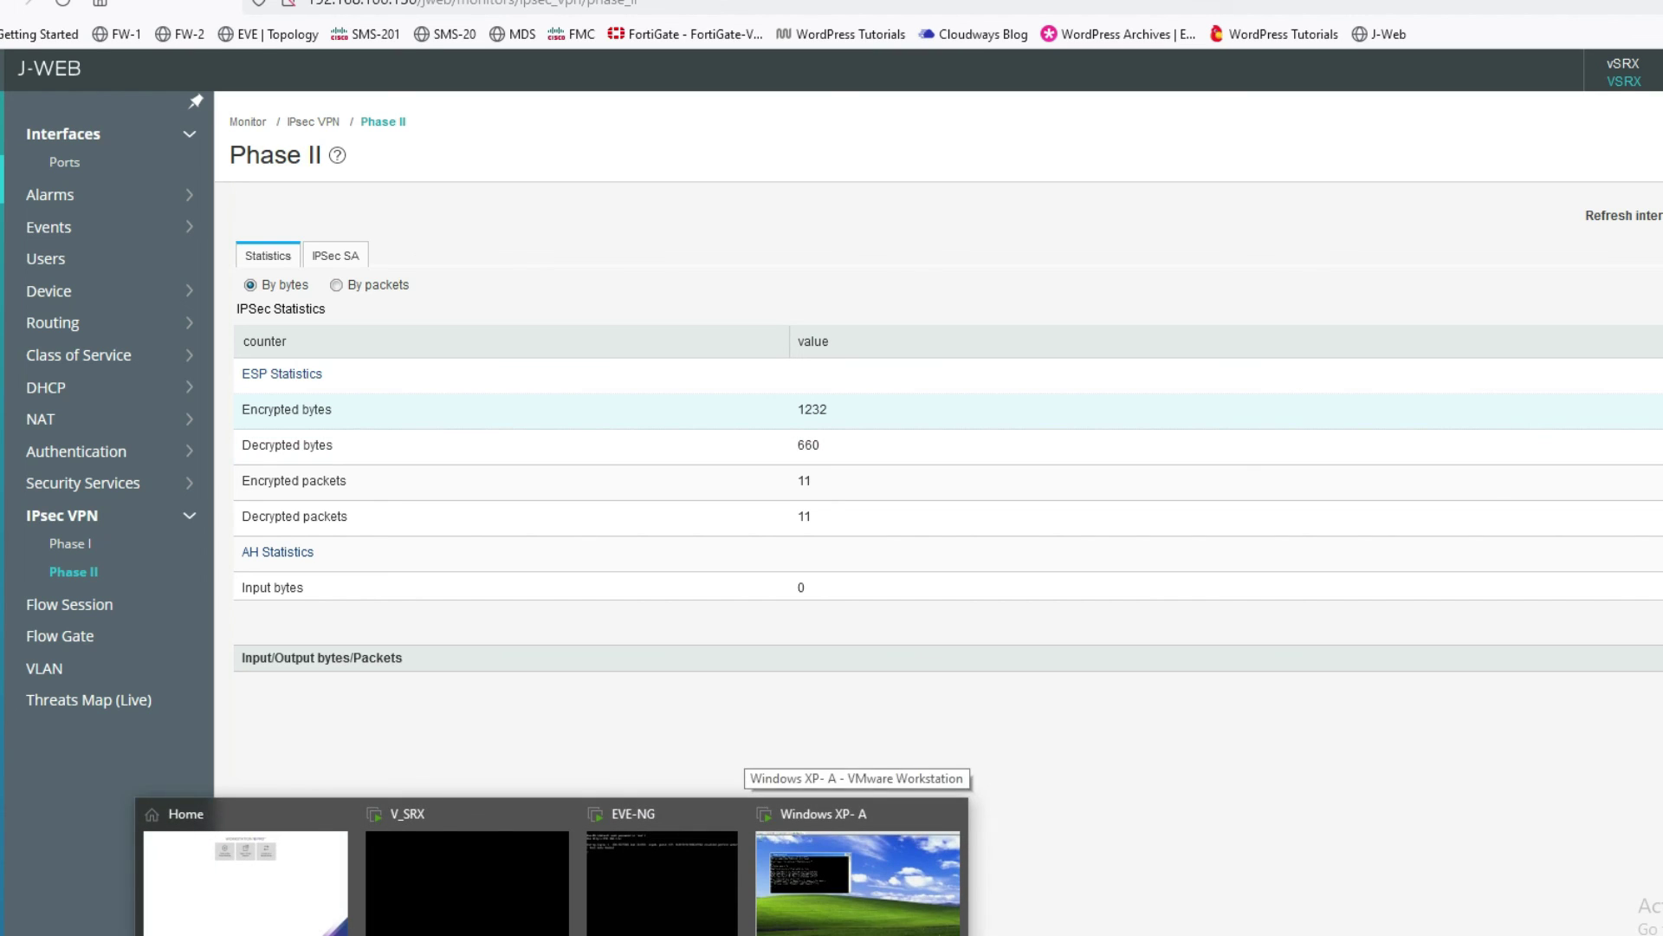
- Open the console of router 17103 from the EVE-NG lab topology
{"action": "left_click", "coordinate": [269, 34]}
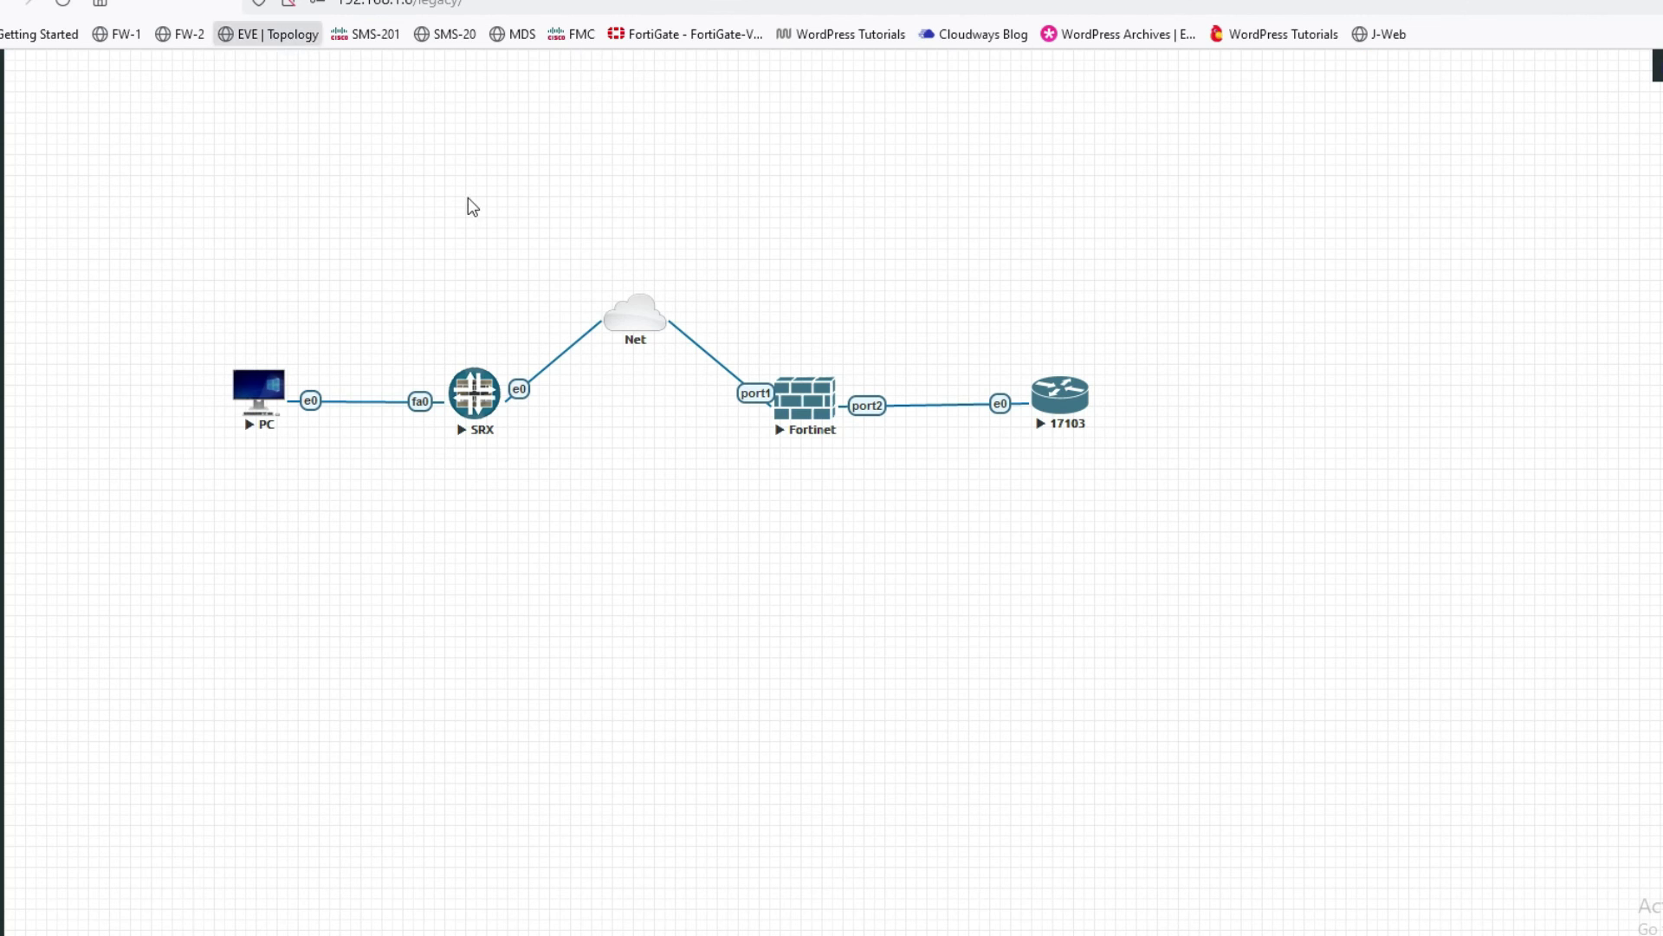
{"action": "left_click", "coordinate": [1070, 409]}
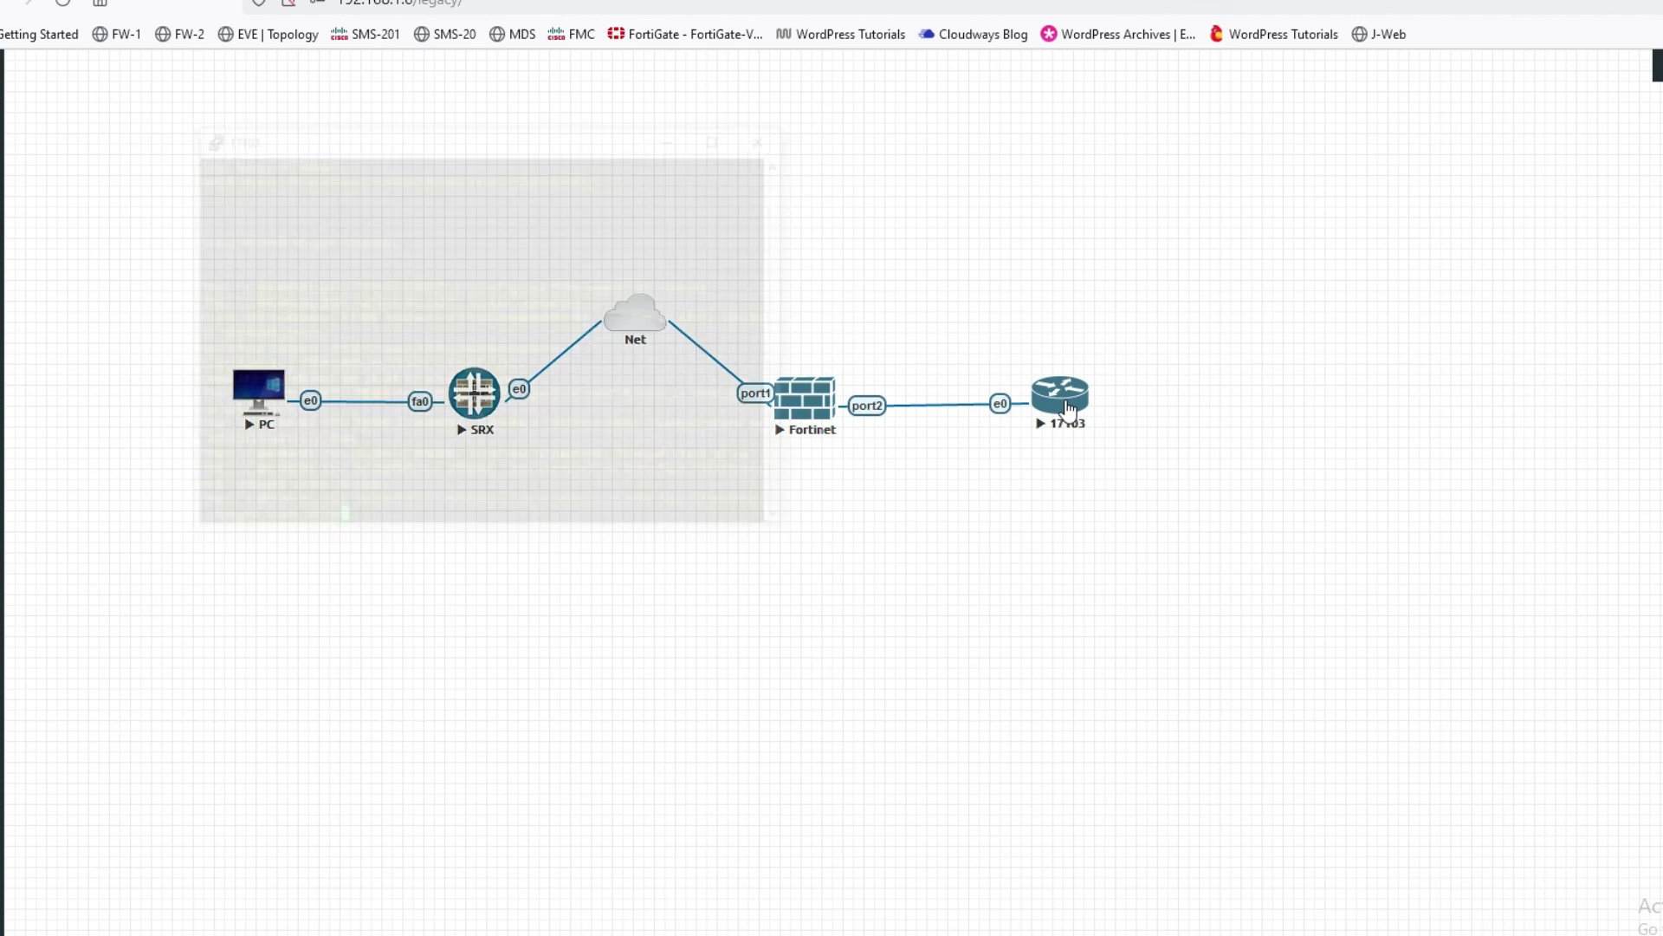
{"action": "left_click_drag", "start_coordinate": [611, 141], "coordinate": [931, 492]}
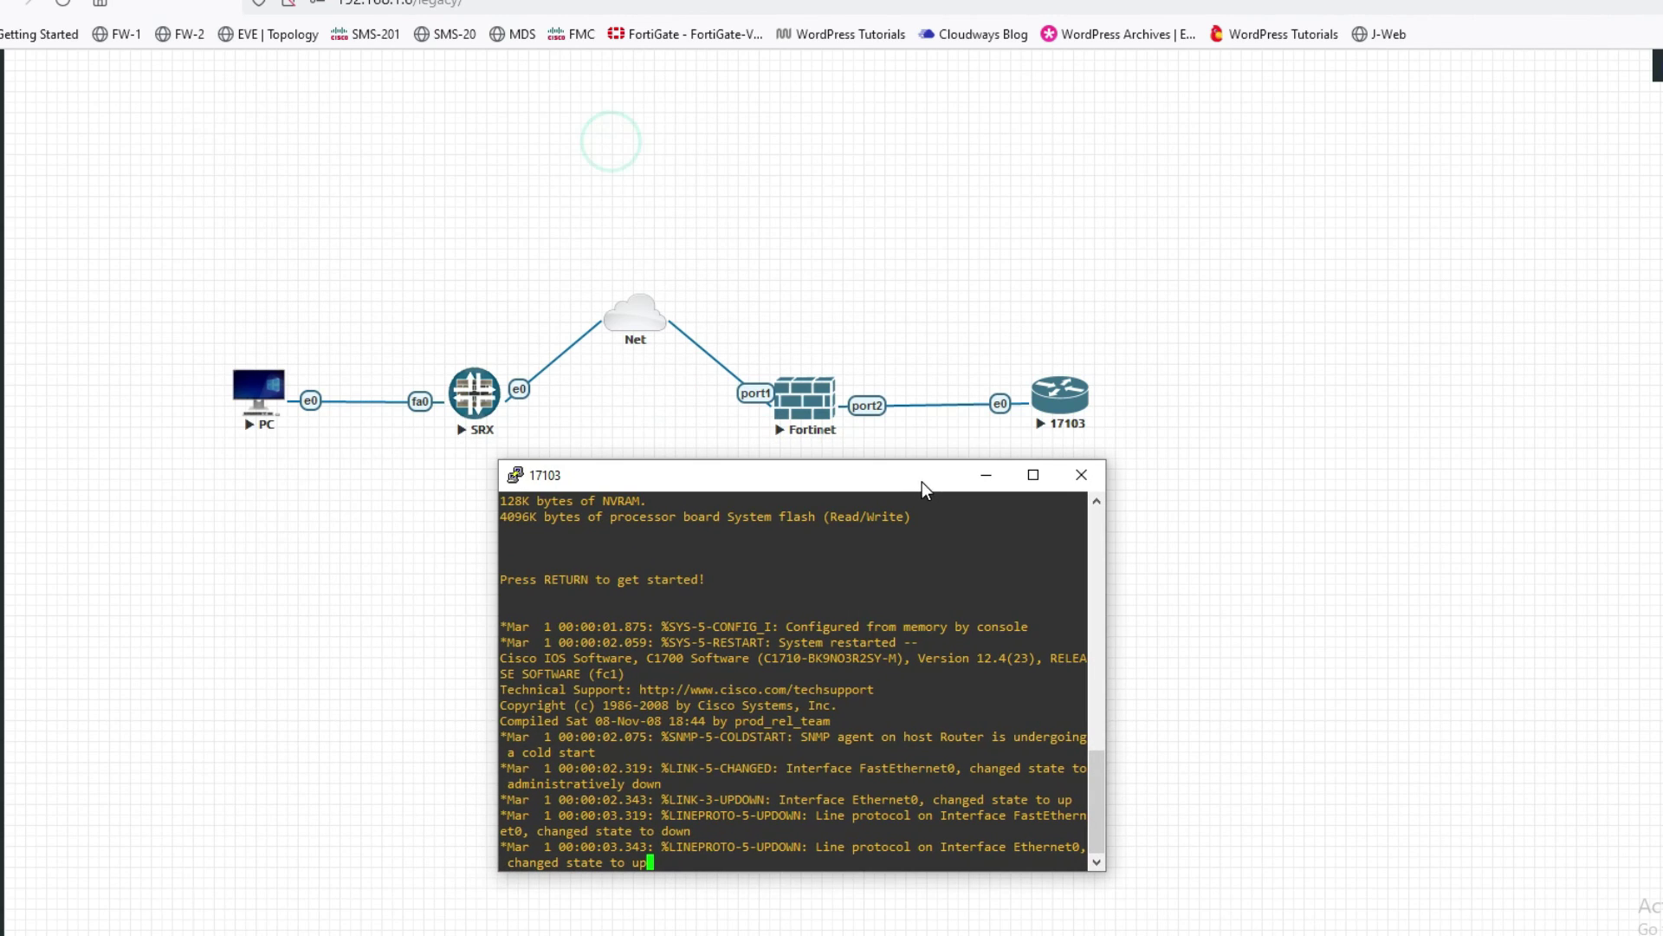
{"action": "left_click", "coordinate": [878, 633]}
{"action": "key", "text": "Return"}
{"action": "key", "text": "Return"}
- Enter privileged mode with 'en' and ping 10.10.10.10 twice, getting 5/5 success
{"action": "type", "text": "en"}
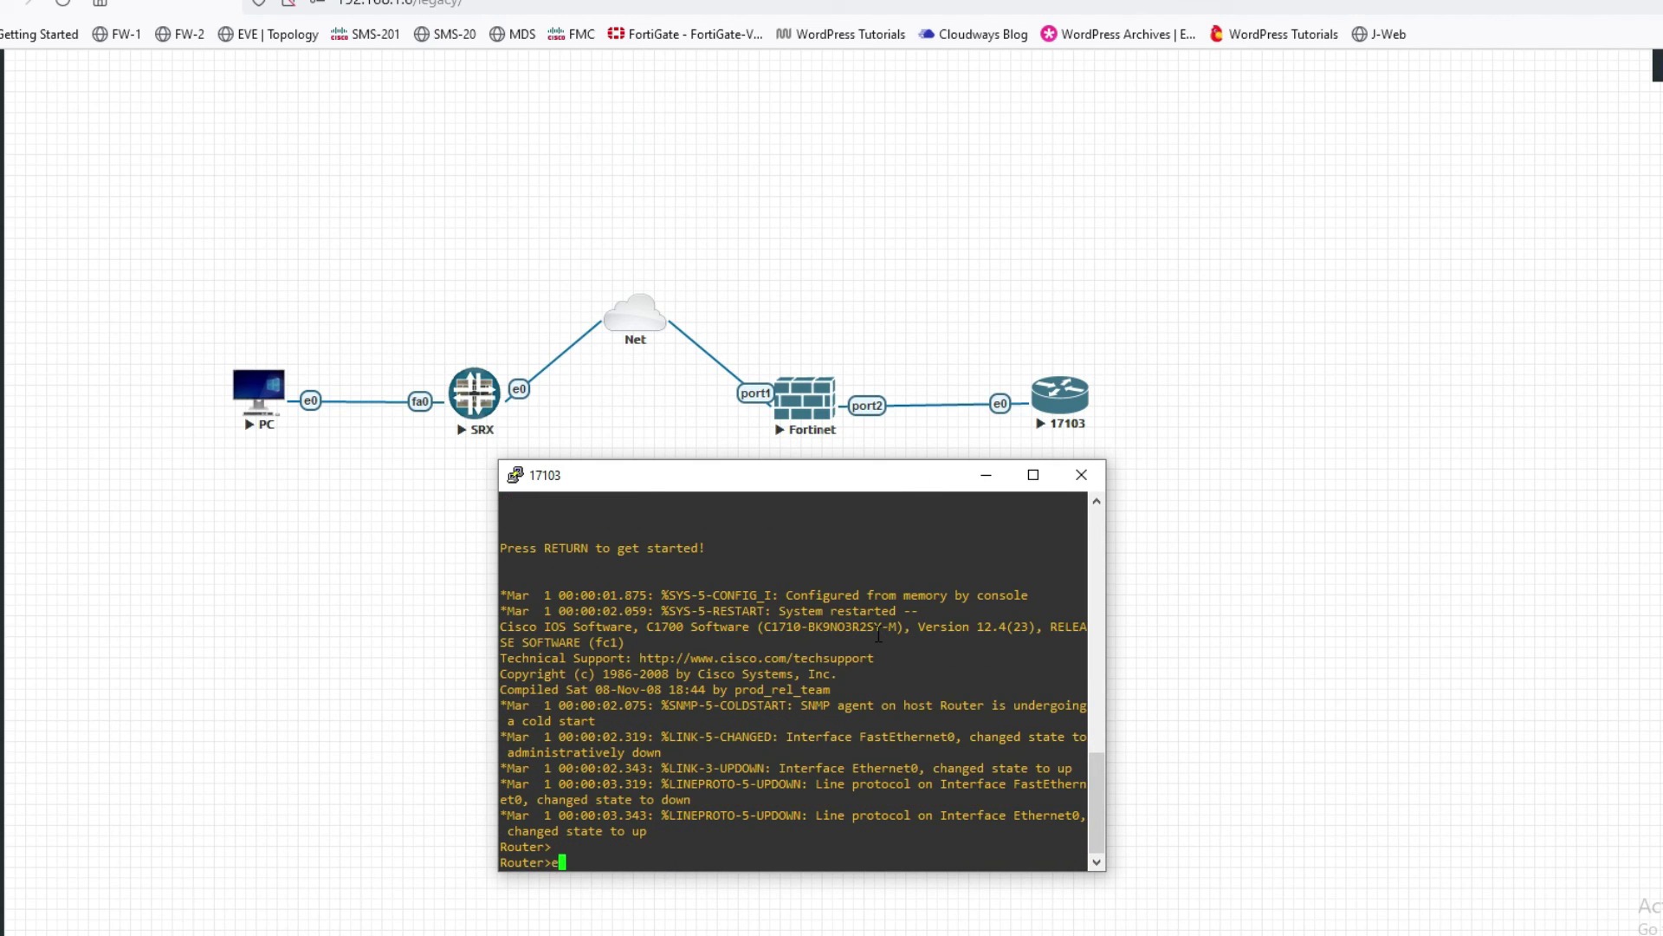
{"action": "key", "text": "Return"}
{"action": "key", "text": "Return"}
{"action": "key", "text": "Return"}
{"action": "key", "text": "Return"}
{"action": "type", "text": "ping "}
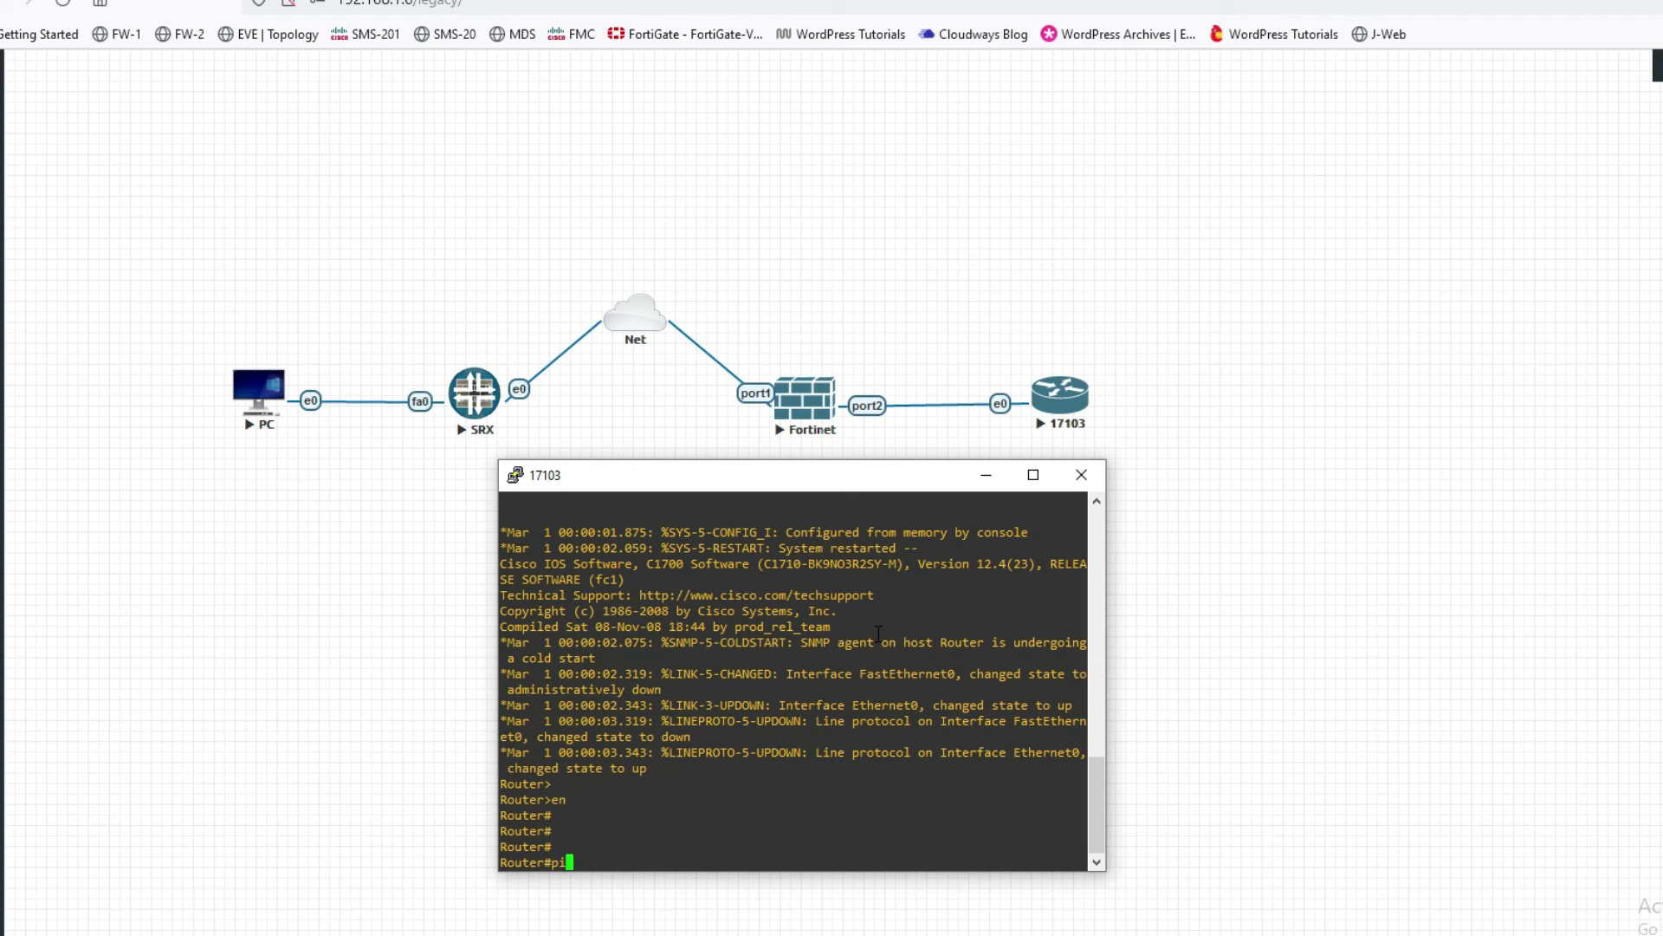
{"action": "type", "text": "10"}
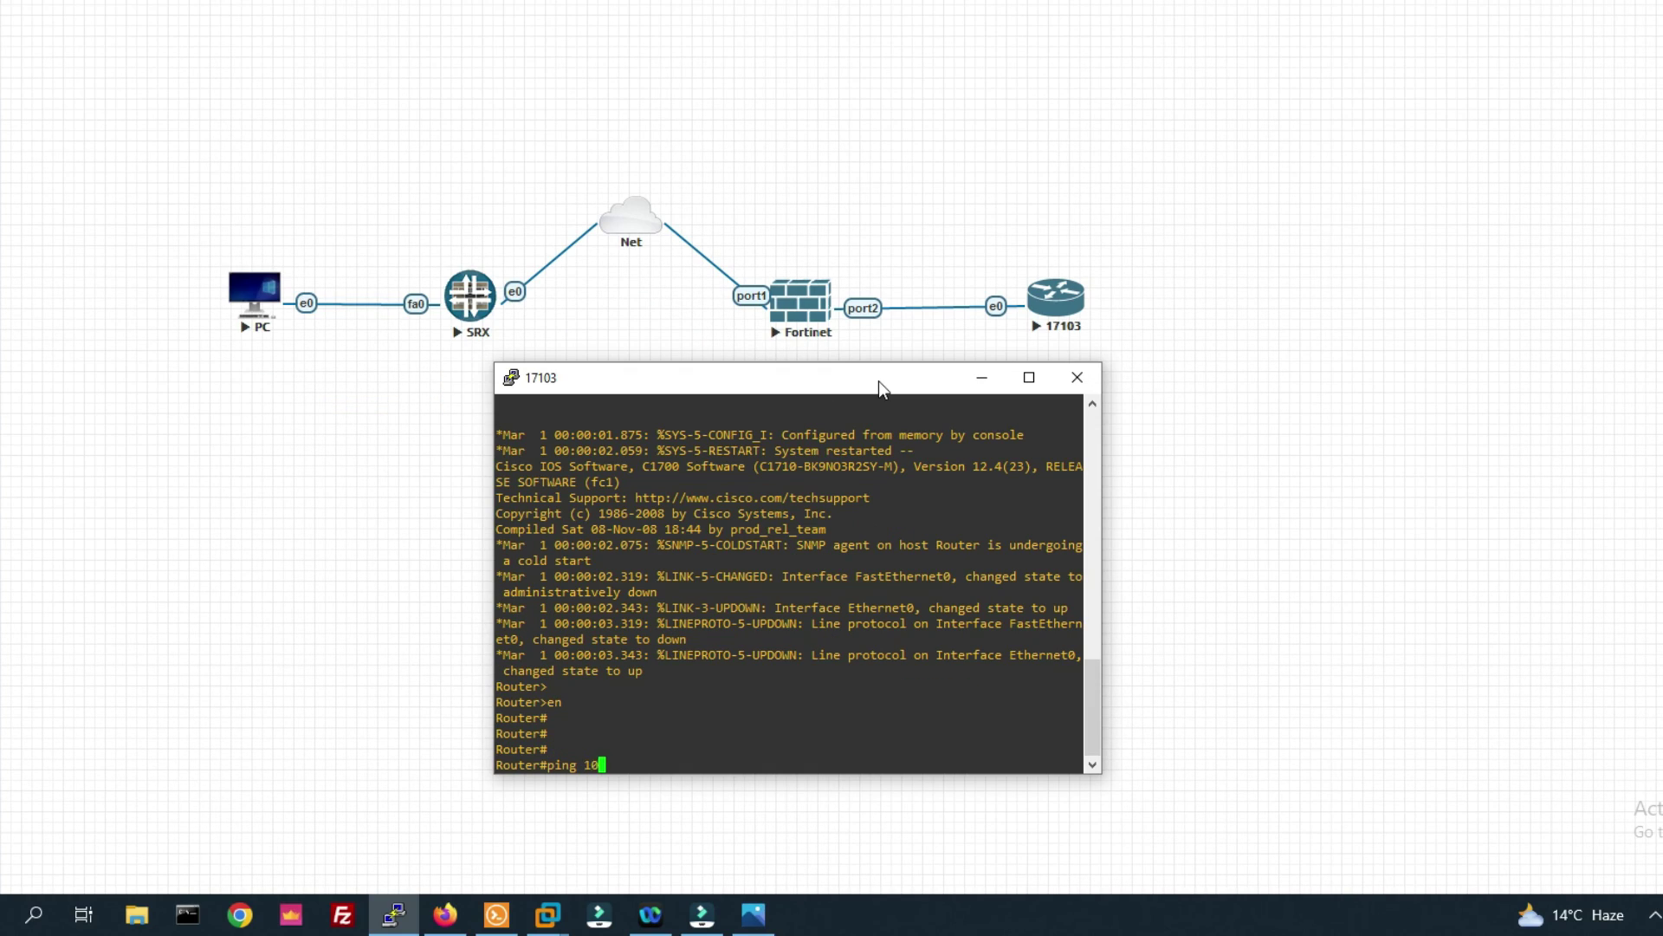
{"action": "type", "text": ".10.10.10"}
{"action": "key", "text": "Return"}
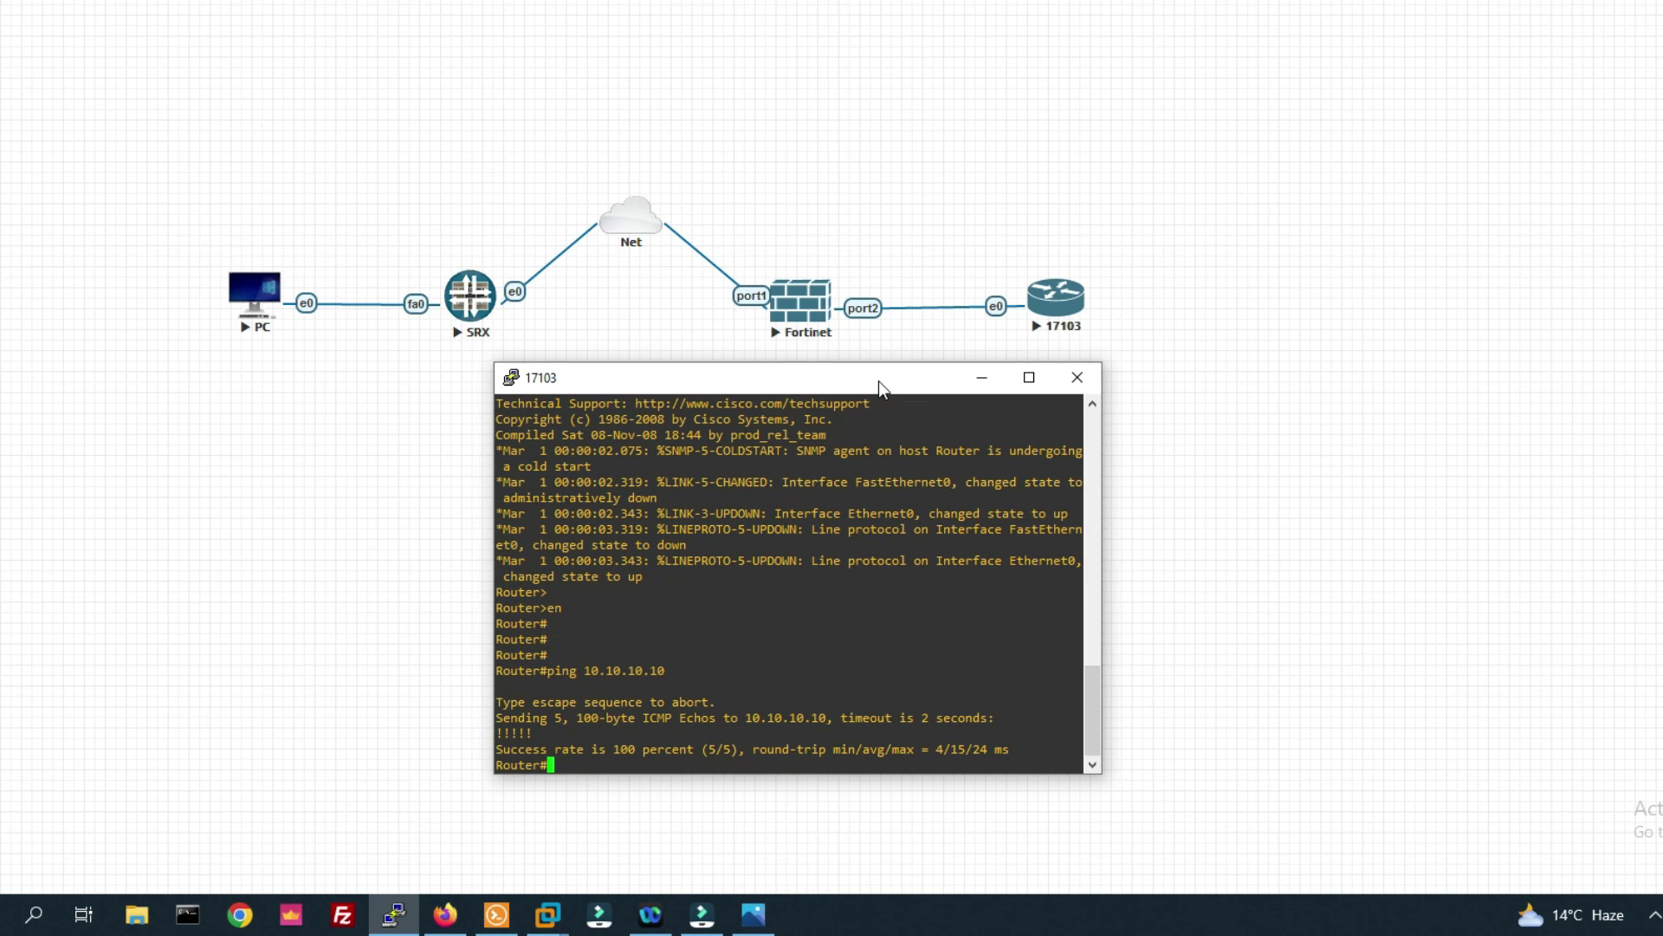
{"action": "key", "text": "Up"}
{"action": "key", "text": "Return"}
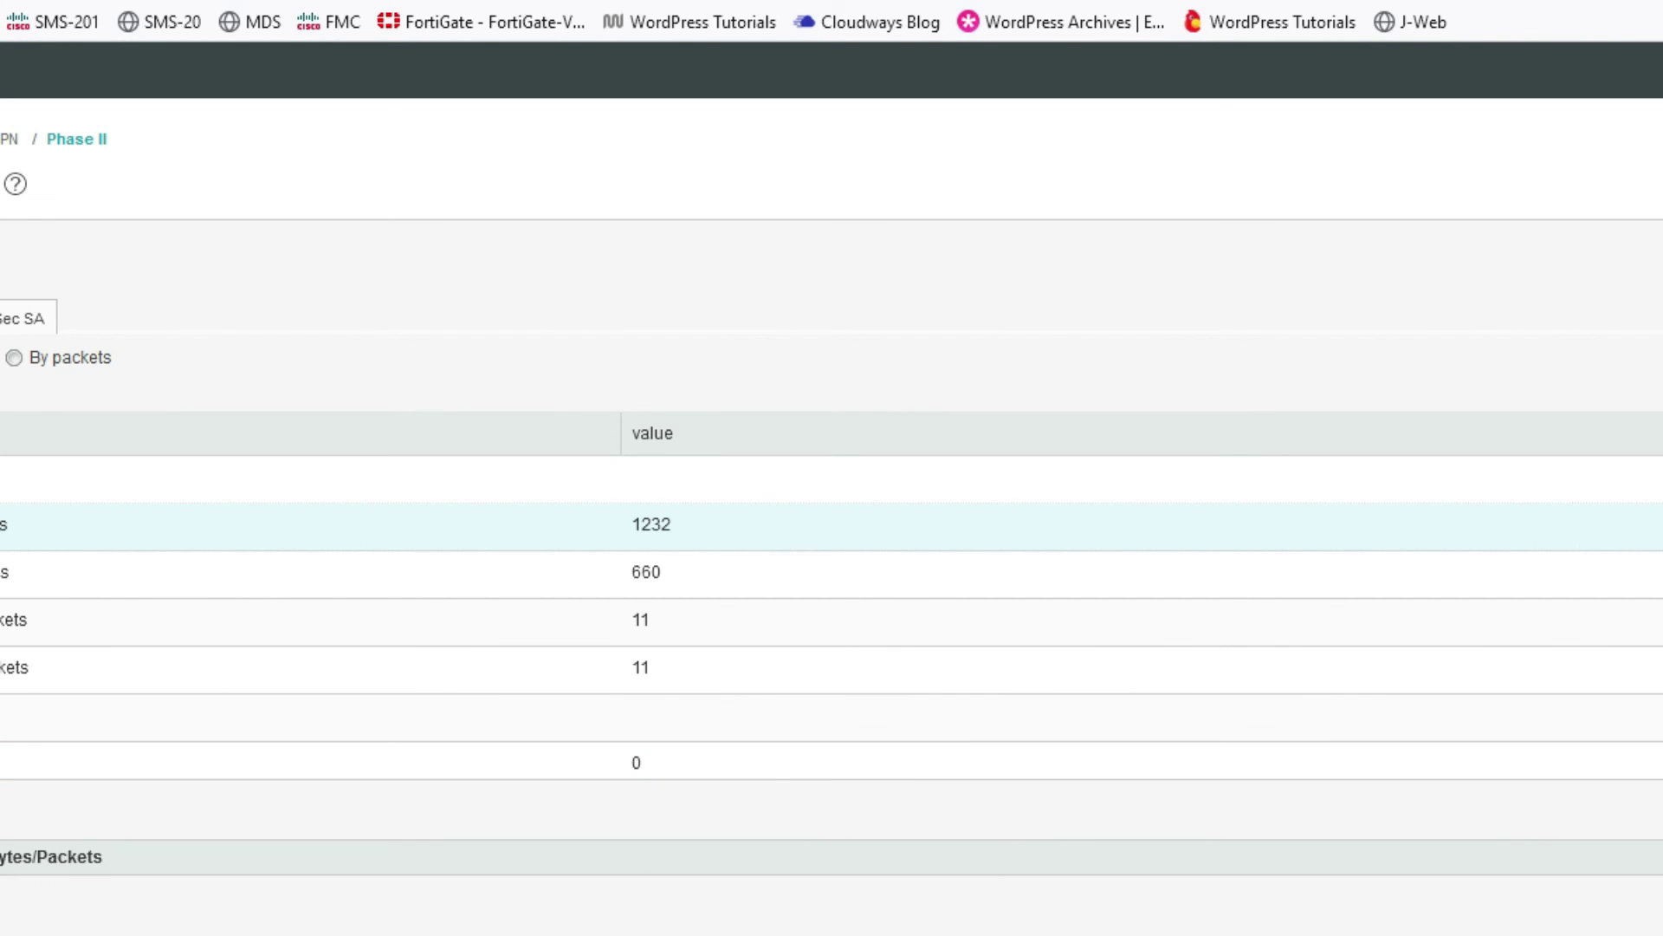
- At the vSRX SSH prompt, begin entering 'show security ike'
{"action": "key", "text": "alt+Tab"}
{"action": "left_click", "coordinate": [682, 609]}
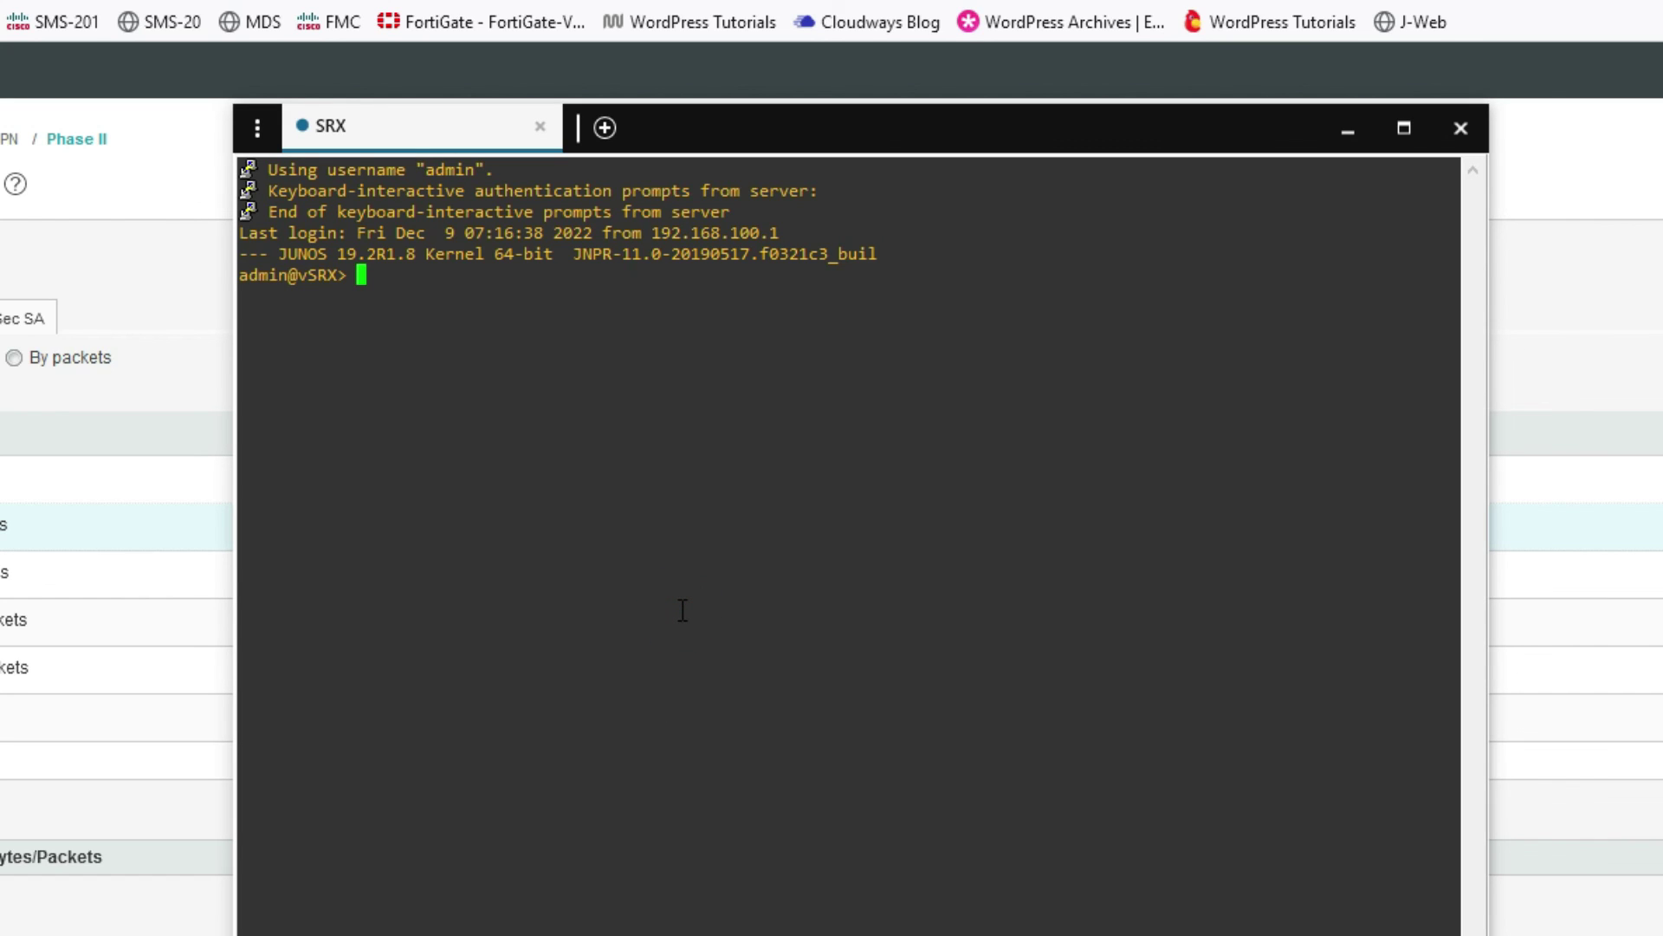
{"action": "type", "text": "show security"}
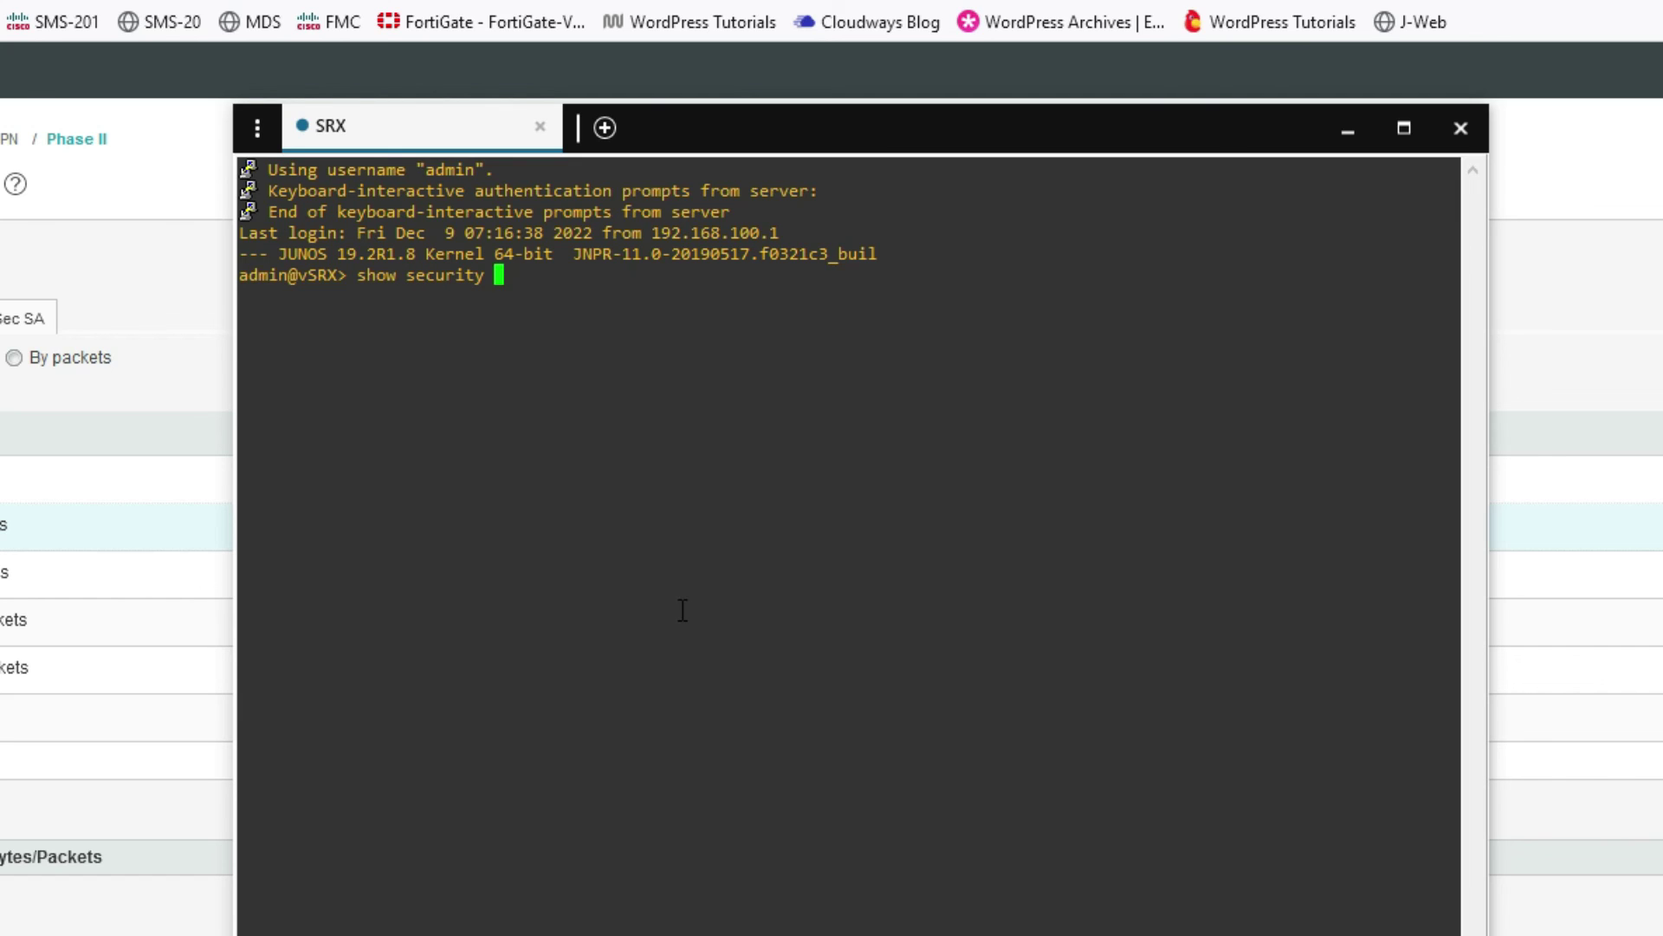